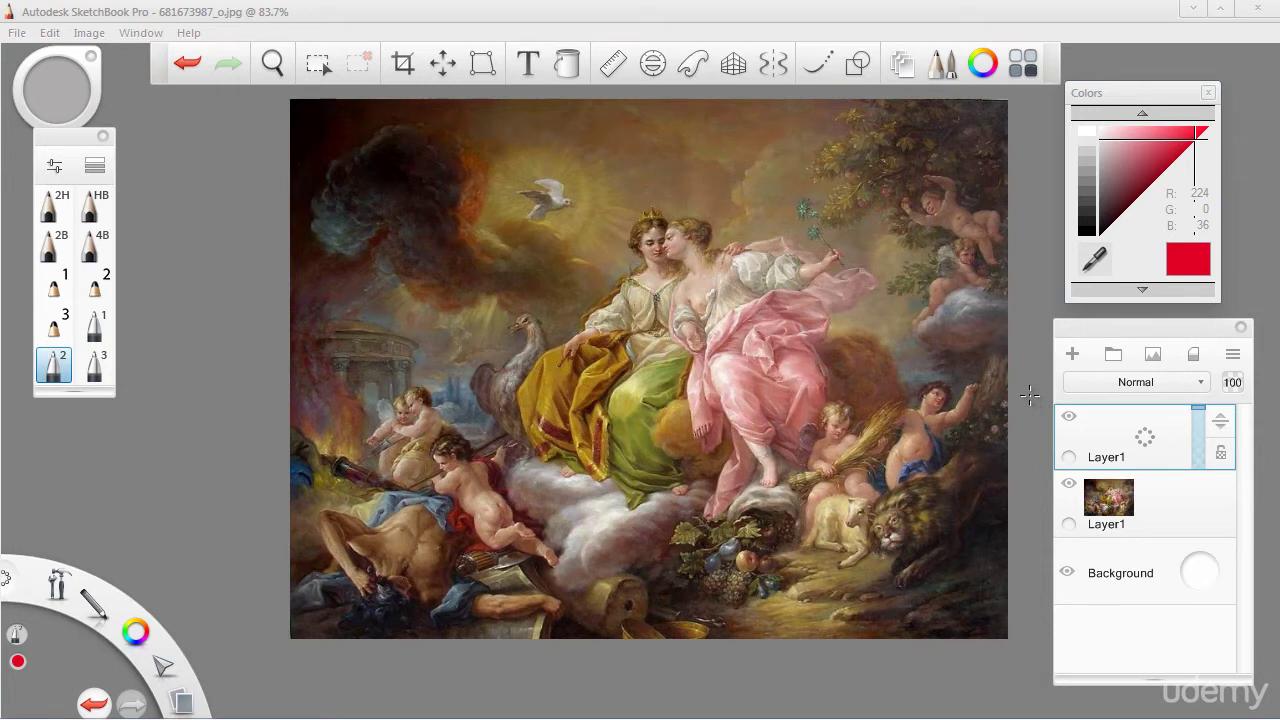
Step: Examine the whole painting enlarged, with the interface hidden
{"action": "key", "text": "space"}
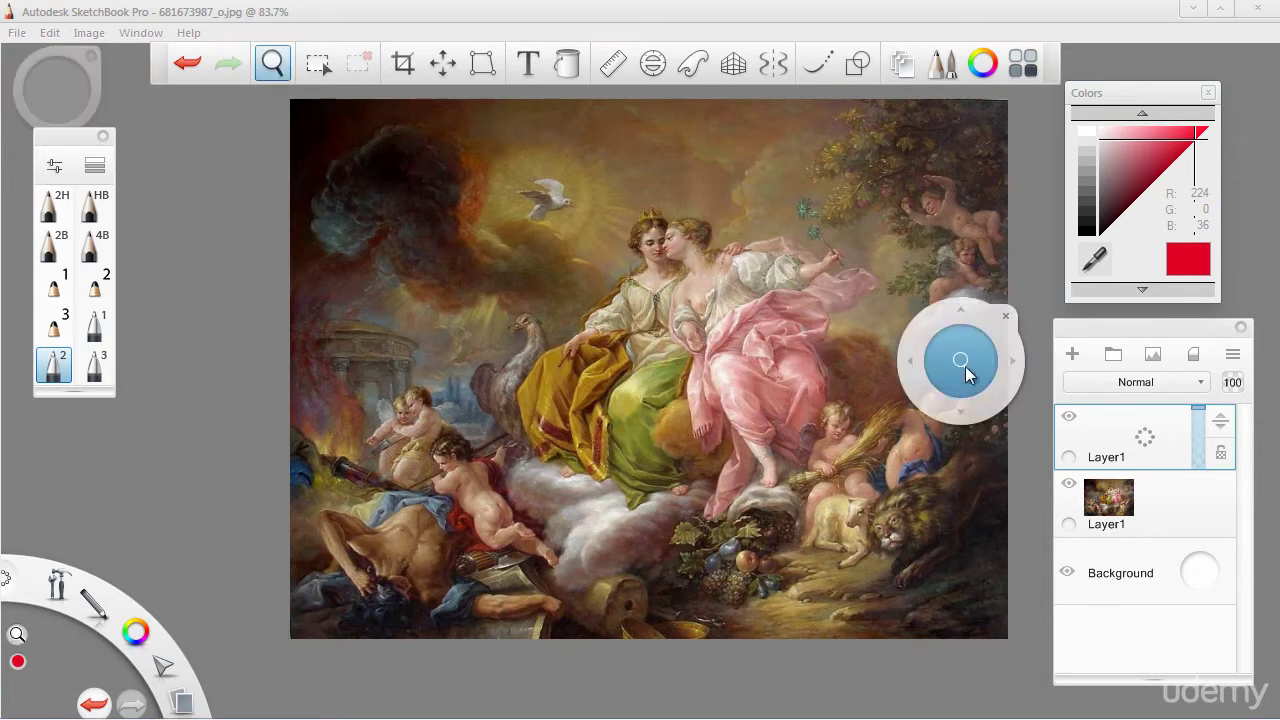
{"action": "left_click_drag", "start_coordinate": [962, 364], "coordinate": [988, 334]}
{"action": "key", "text": "space"}
{"action": "left_click_drag", "start_coordinate": [743, 466], "coordinate": [754, 497]}
{"action": "key", "text": "Tab"}
{"action": "key", "text": "space"}
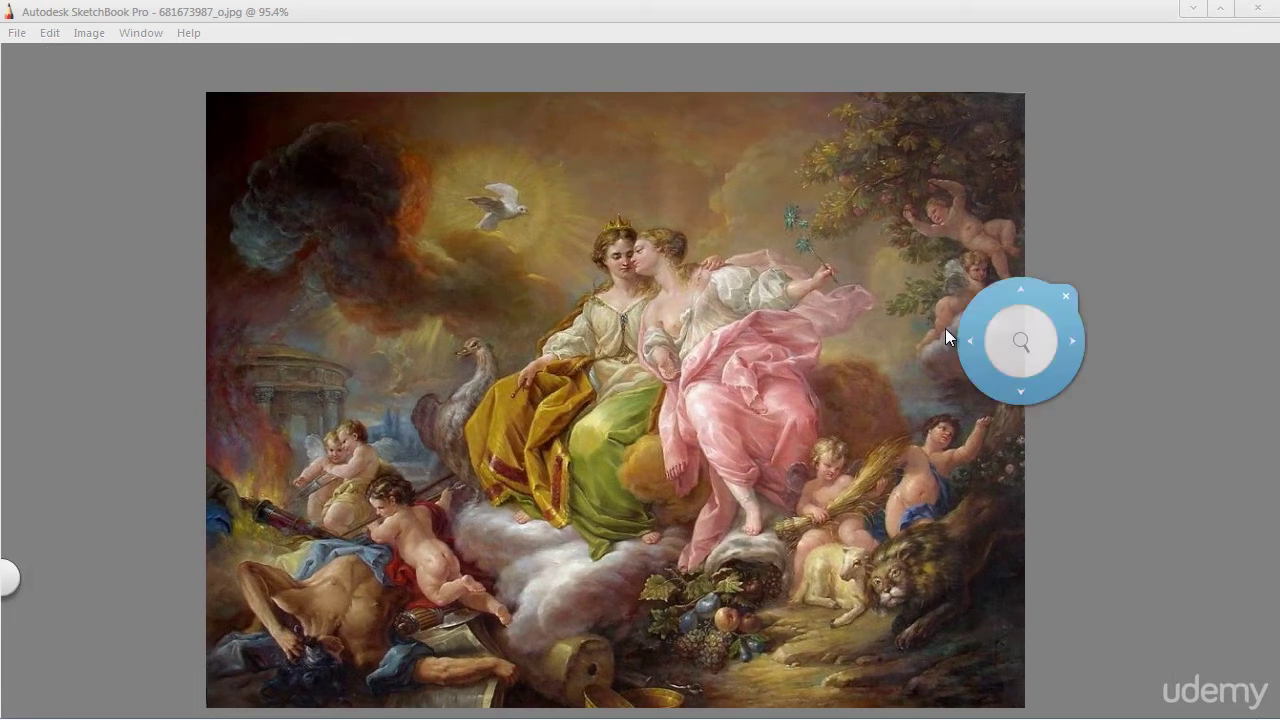
{"action": "left_click_drag", "start_coordinate": [858, 566], "coordinate": [870, 548]}
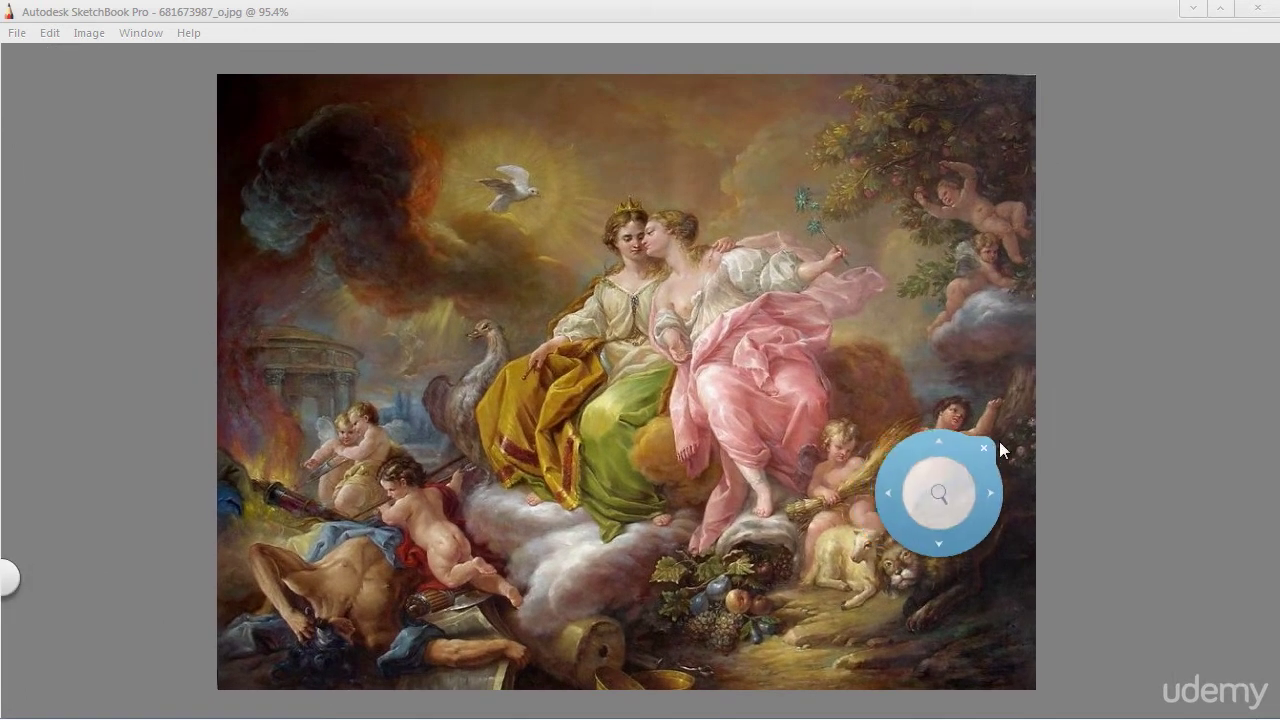
{"action": "left_click_drag", "start_coordinate": [960, 474], "coordinate": [966, 468]}
{"action": "key", "text": "space"}
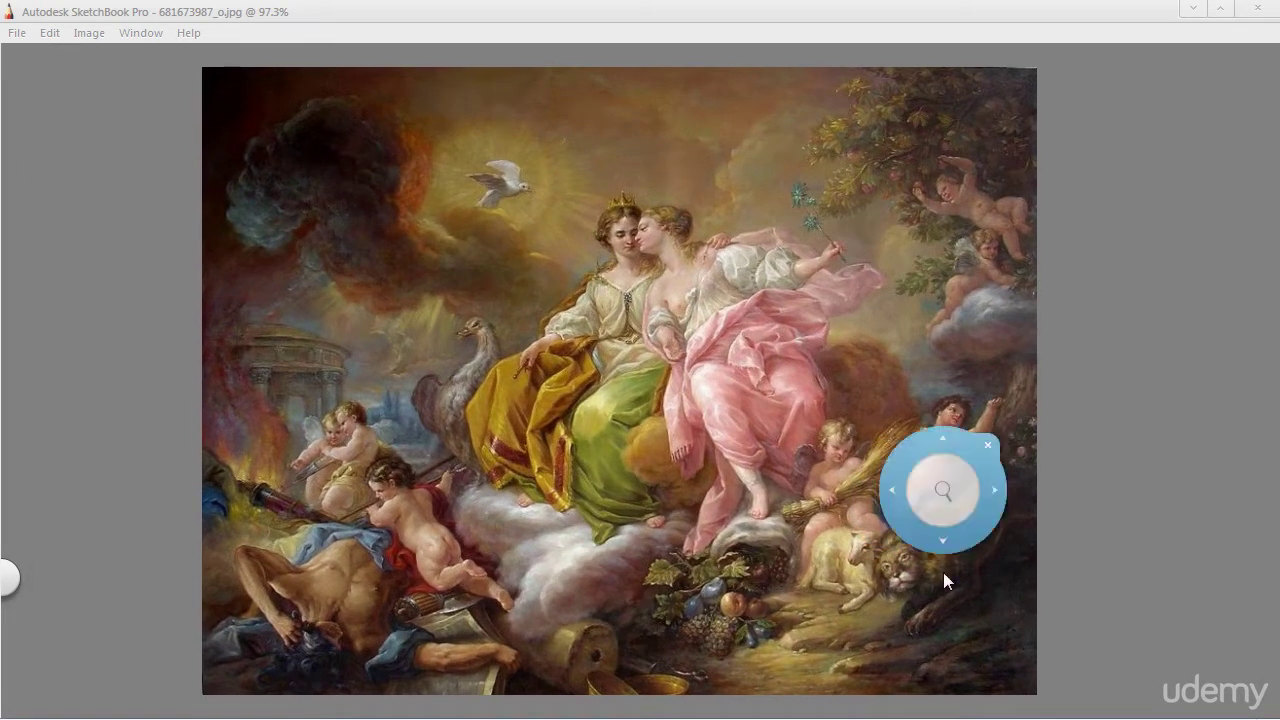
{"action": "left_click_drag", "start_coordinate": [986, 640], "coordinate": [988, 632]}
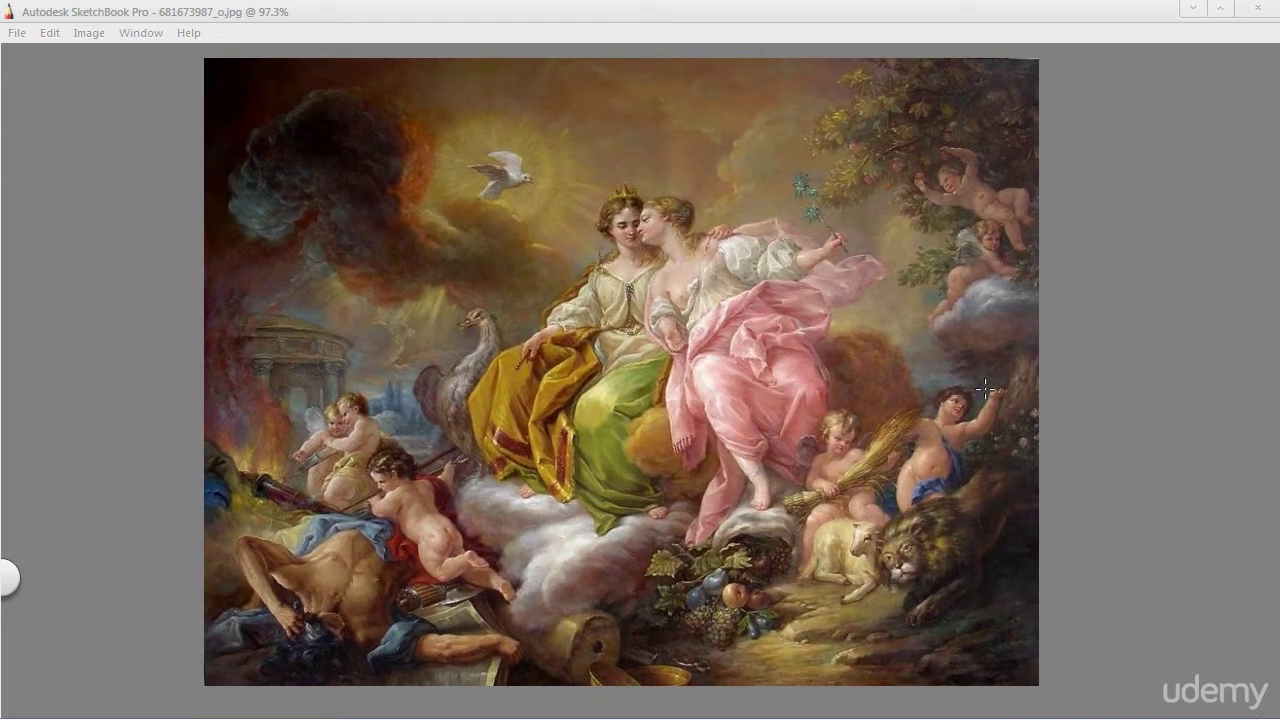
{"action": "key", "text": "space"}
{"action": "key", "text": "space"}
{"action": "left_click_drag", "start_coordinate": [1036, 405], "coordinate": [1060, 392]}
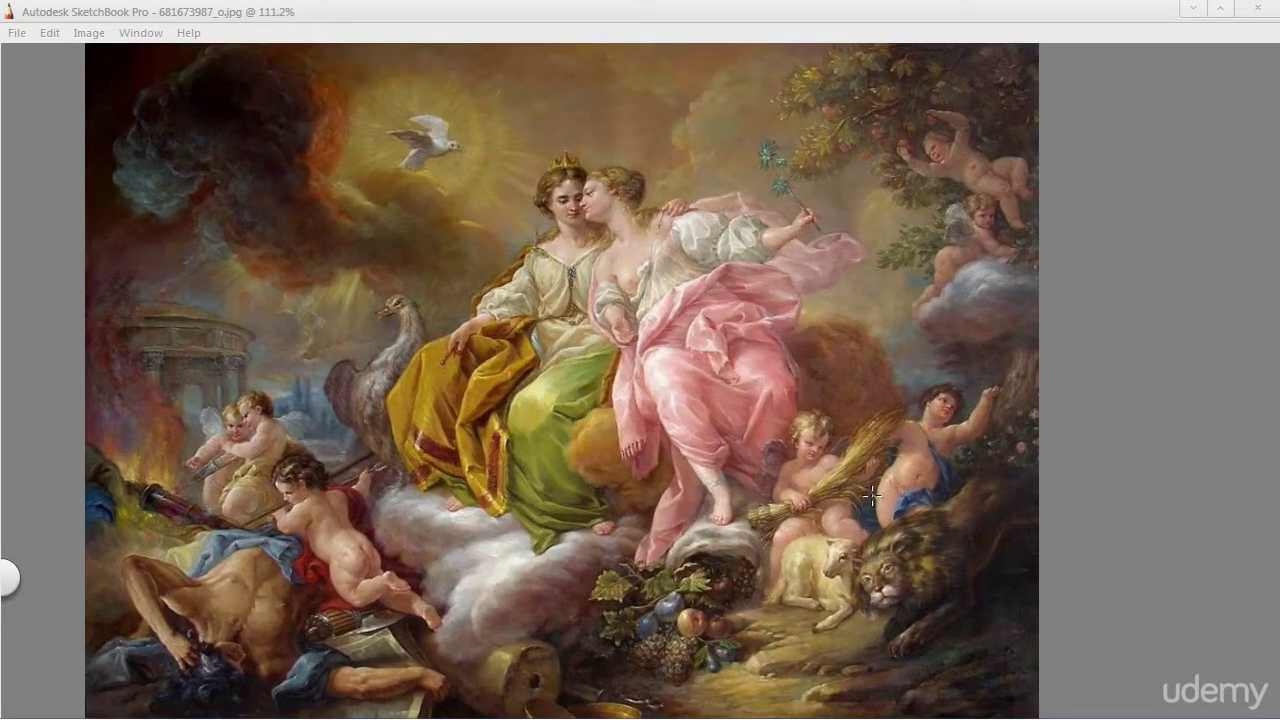
Step: Show the interface again over the cherubs and lion, and expand the colour swatches
{"action": "key", "text": "space"}
{"action": "left_click_drag", "start_coordinate": [879, 486], "coordinate": [946, 400]}
{"action": "key", "text": "space"}
{"action": "left_click_drag", "start_coordinate": [919, 453], "coordinate": [985, 367]}
{"action": "key", "text": "space"}
{"action": "left_click_drag", "start_coordinate": [791, 492], "coordinate": [795, 440]}
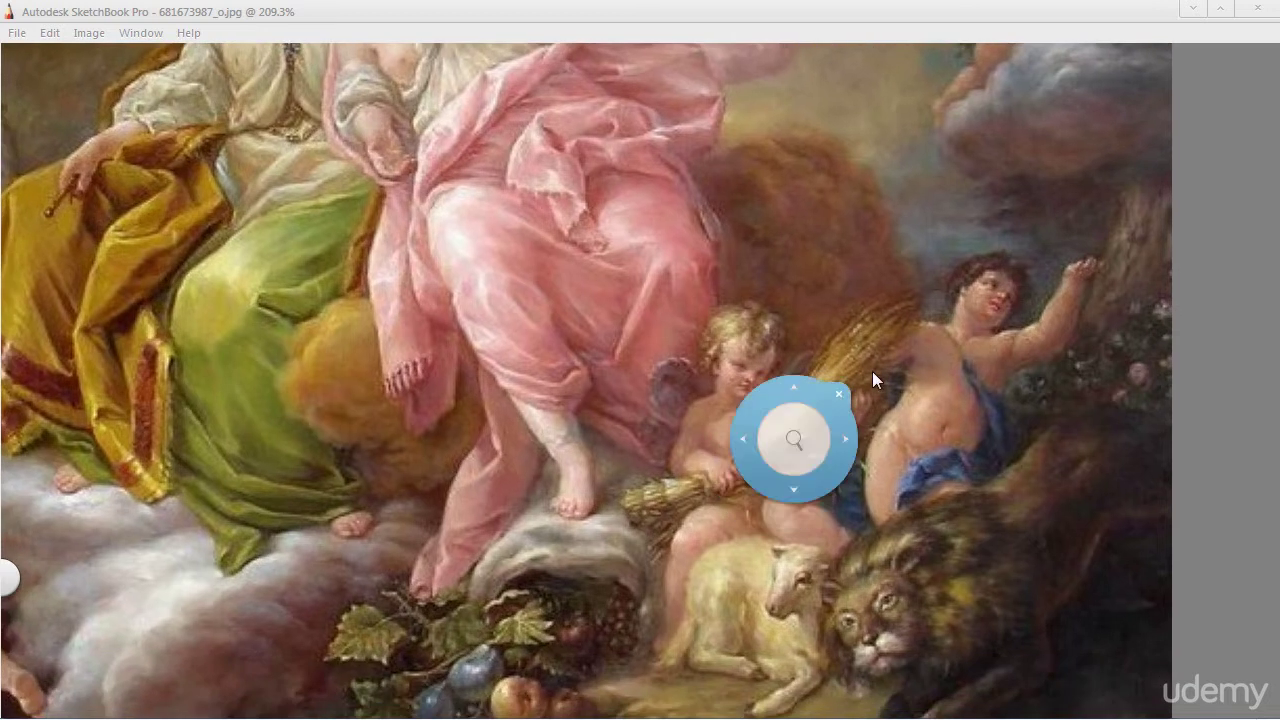
{"action": "key", "text": "Tab"}
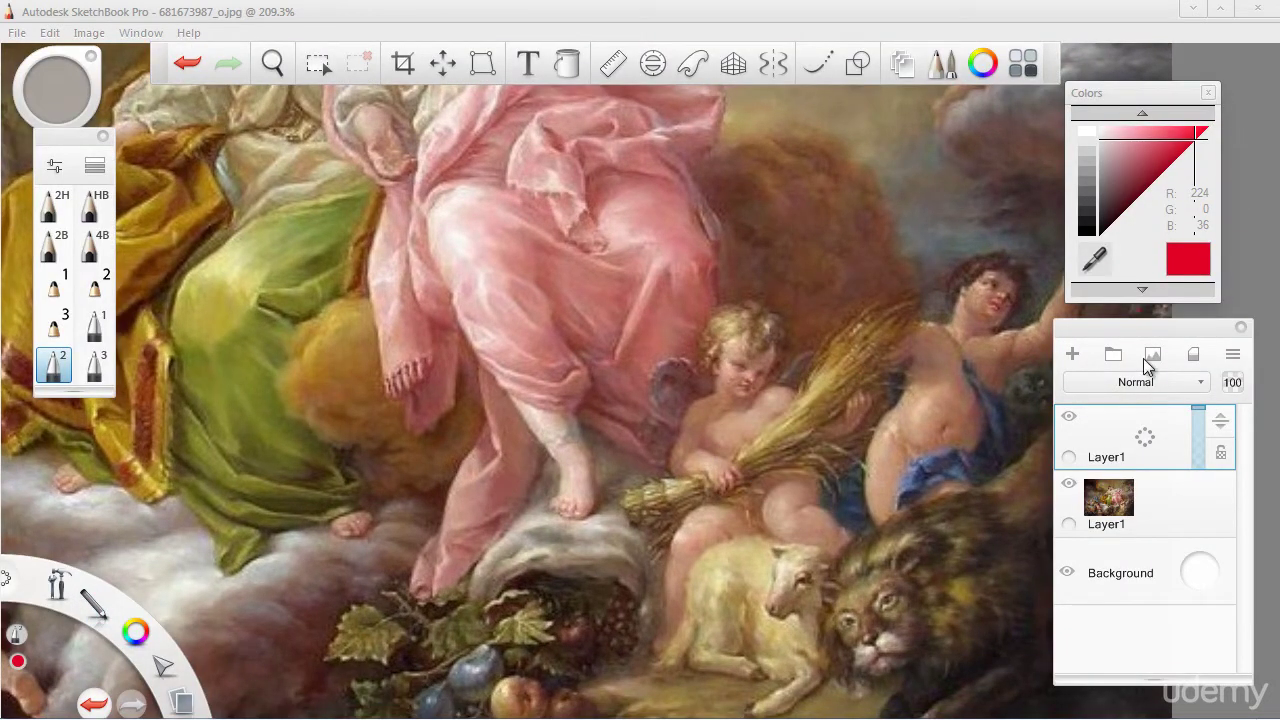
{"action": "left_click", "coordinate": [1142, 289]}
{"action": "left_click_drag", "start_coordinate": [750, 330], "coordinate": [697, 308]}
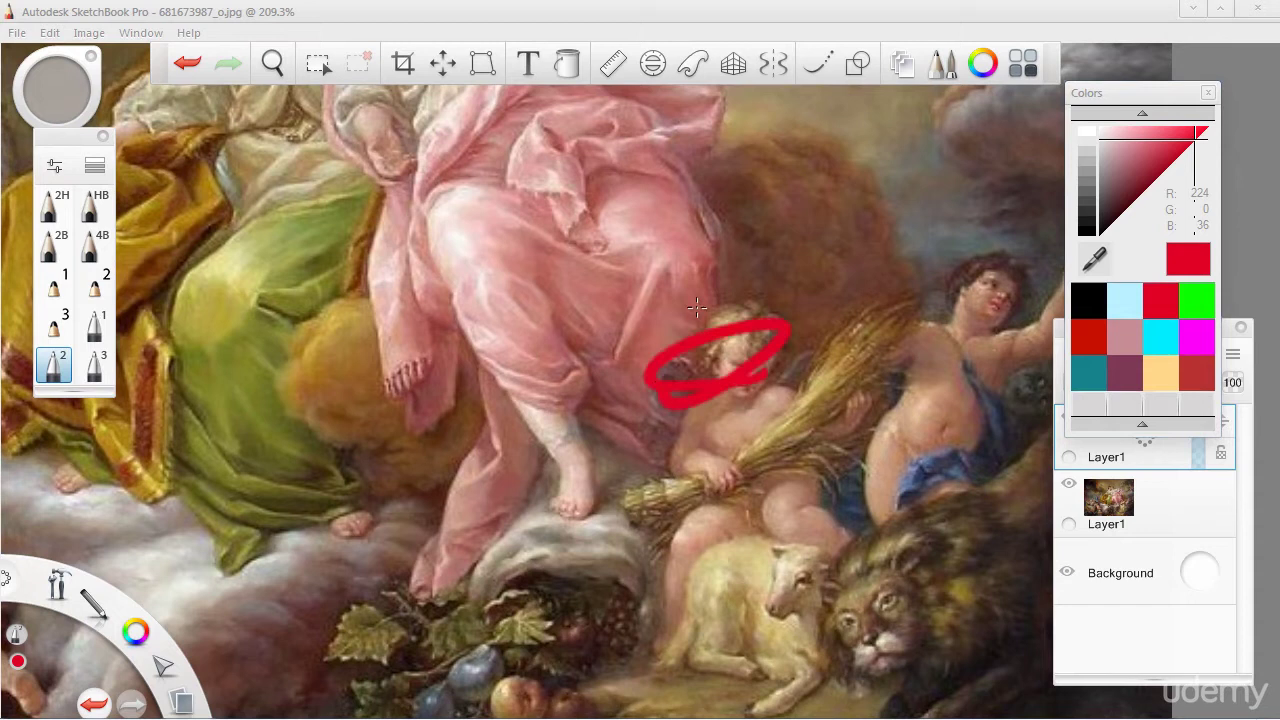
{"action": "key", "text": "ctrl+z"}
{"action": "key", "text": "Tab"}
{"action": "key", "text": "space"}
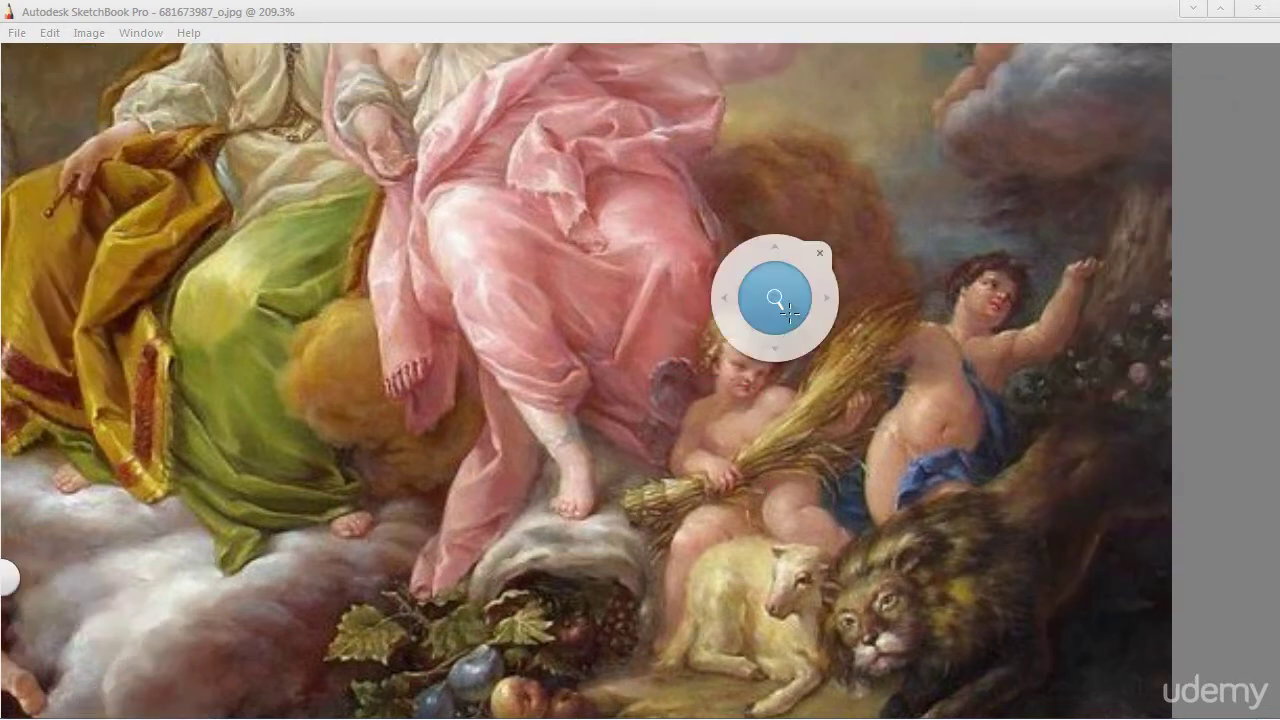
Step: Lower the painting layer's opacity to 73 and reselect the empty layer above it
{"action": "key", "text": "Tab"}
{"action": "left_click", "coordinate": [1181, 494]}
{"action": "left_click_drag", "start_coordinate": [1196, 478], "coordinate": [1197, 492]}
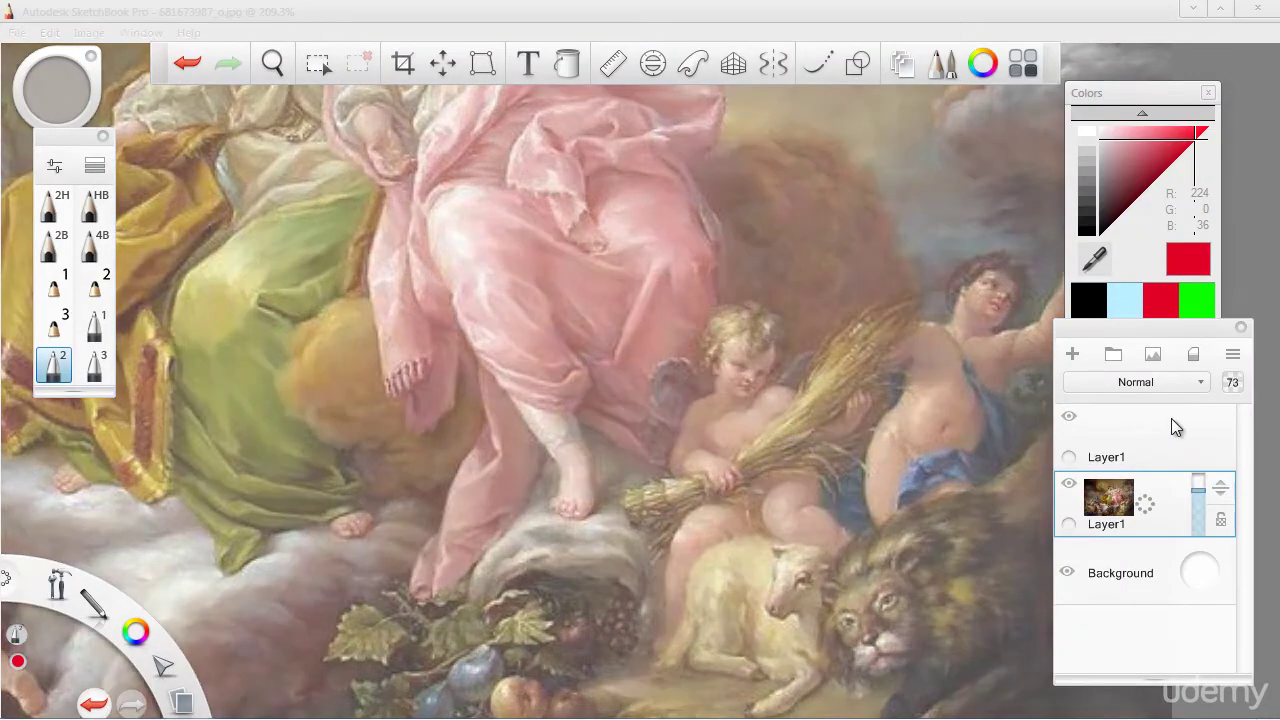
{"action": "left_click", "coordinate": [1165, 437]}
Step: Sketch a red gesture figure over the cherub holding the wheat, with a head oval, torso lines and both legs
{"action": "key", "text": "space"}
{"action": "mouse_move", "coordinate": [858, 306]}
{"action": "left_mouse_down"}
{"action": "mouse_move", "coordinate": [870, 292]}
{"action": "mouse_move", "coordinate": [803, 326]}
{"action": "mouse_move", "coordinate": [713, 408]}
{"action": "mouse_move", "coordinate": [663, 357]}
{"action": "left_mouse_up"}
{"action": "key", "text": "space"}
{"action": "left_click_drag", "start_coordinate": [625, 478], "coordinate": [647, 422]}
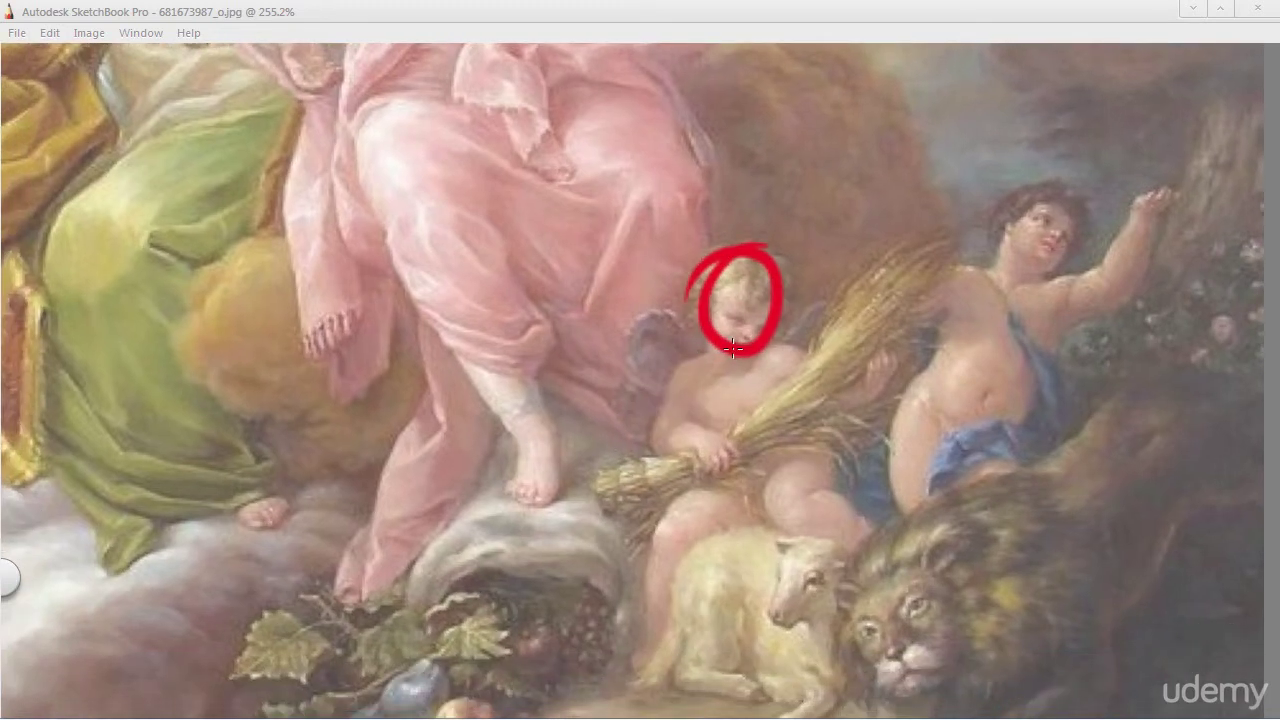
{"action": "mouse_move", "coordinate": [733, 347]}
{"action": "left_mouse_down"}
{"action": "mouse_move", "coordinate": [722, 460]}
{"action": "mouse_move", "coordinate": [700, 488]}
{"action": "left_mouse_up"}
{"action": "mouse_move", "coordinate": [765, 435]}
{"action": "left_mouse_down"}
{"action": "mouse_move", "coordinate": [825, 495]}
{"action": "mouse_move", "coordinate": [795, 444]}
{"action": "mouse_move", "coordinate": [782, 462]}
{"action": "mouse_move", "coordinate": [852, 550]}
{"action": "left_mouse_up"}
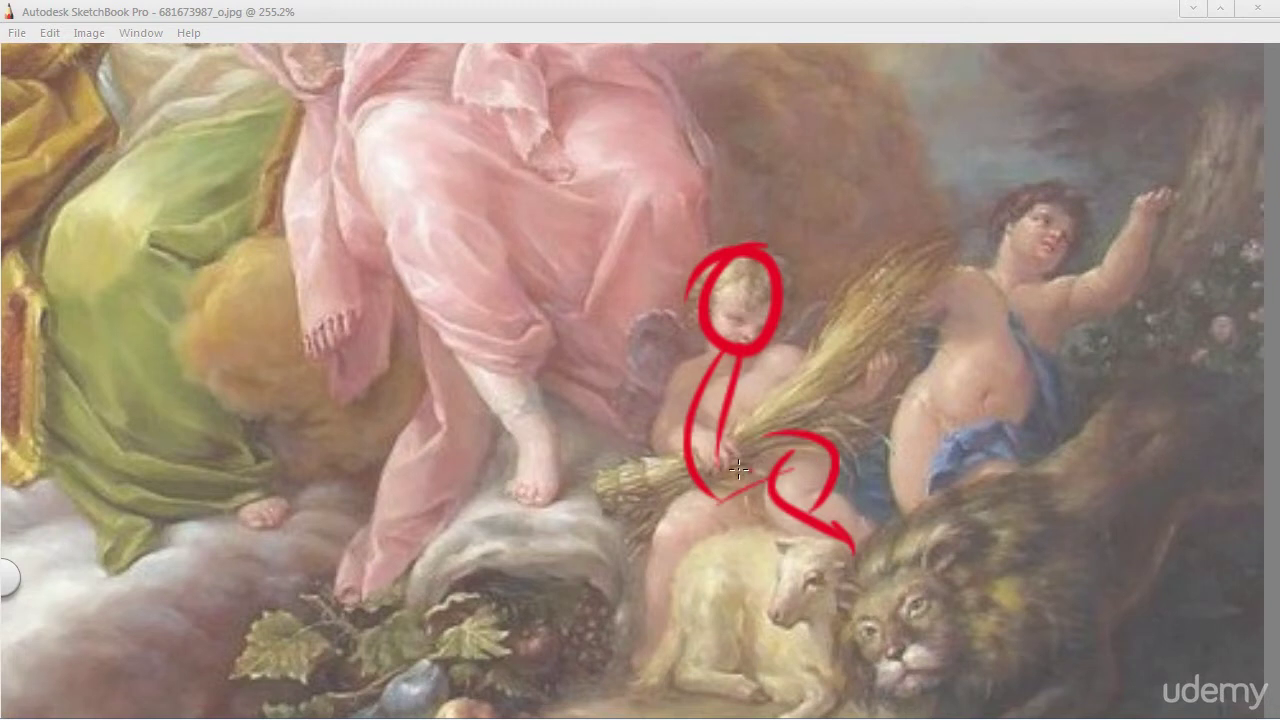
{"action": "left_click_drag", "start_coordinate": [738, 470], "coordinate": [640, 630]}
Step: Add the wheat-holding cherub's two arms to the red gesture figure
{"action": "key", "text": "space"}
{"action": "left_click_drag", "start_coordinate": [622, 522], "coordinate": [607, 578]}
{"action": "left_click_drag", "start_coordinate": [682, 421], "coordinate": [694, 518]}
{"action": "left_click_drag", "start_coordinate": [776, 398], "coordinate": [822, 462]}
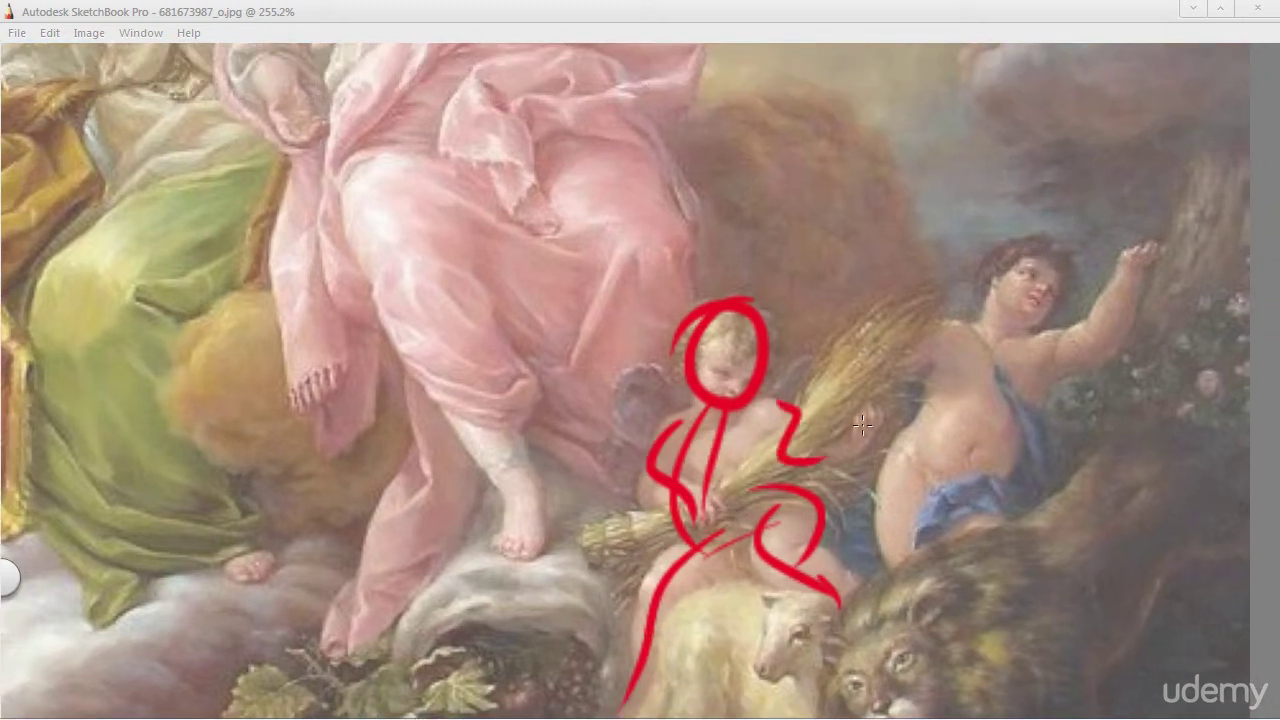
Step: Switch to bright green and draw an arrow along the wheat sheaf, pointing up toward its tips
{"action": "key", "text": "Tab"}
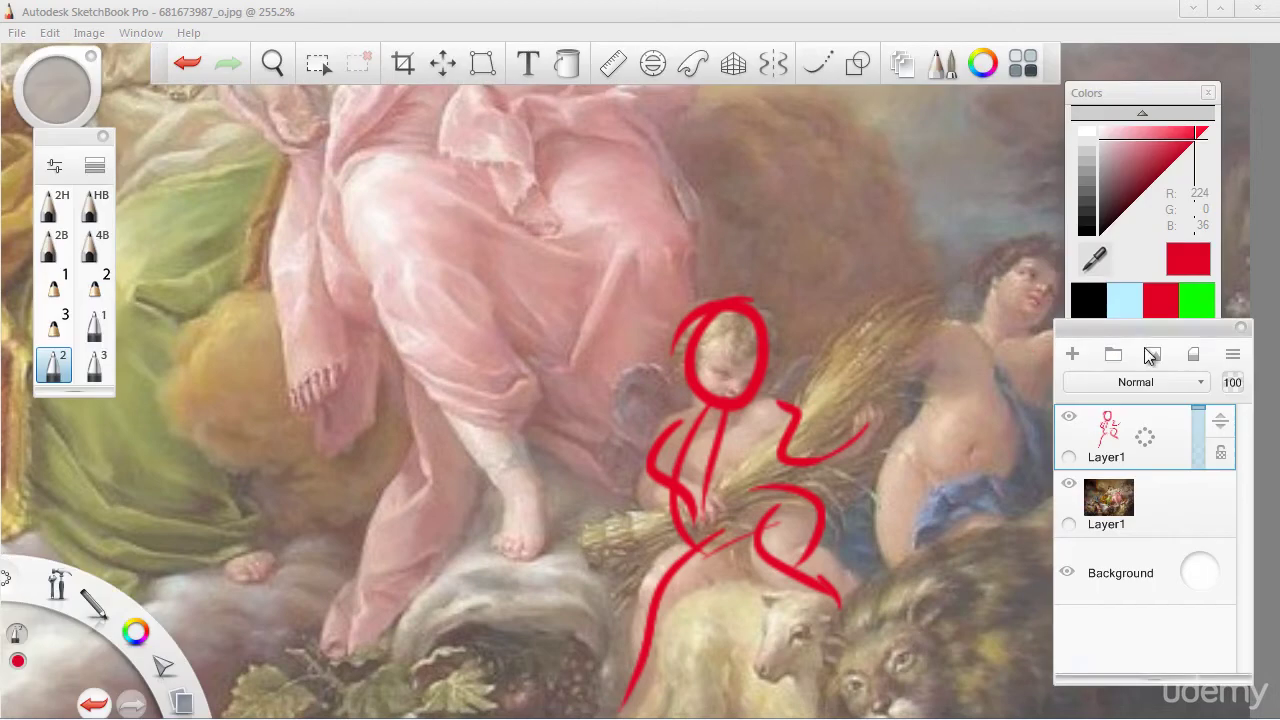
{"action": "left_click", "coordinate": [1197, 313]}
{"action": "key", "text": "Tab"}
{"action": "mouse_move", "coordinate": [906, 299]}
{"action": "left_mouse_down"}
{"action": "mouse_move", "coordinate": [815, 430]}
{"action": "mouse_move", "coordinate": [635, 563]}
{"action": "left_mouse_up"}
{"action": "key", "text": "ctrl+z"}
{"action": "left_click_drag", "start_coordinate": [914, 294], "coordinate": [588, 545]}
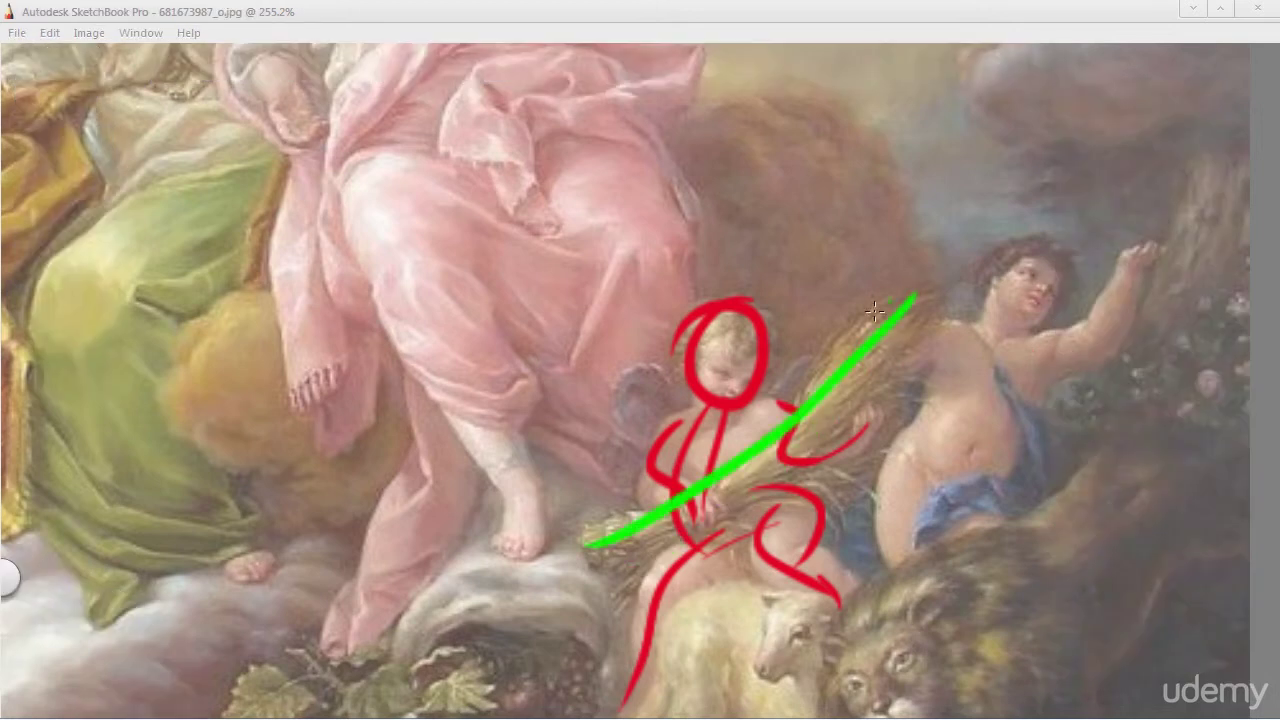
{"action": "left_click_drag", "start_coordinate": [862, 318], "coordinate": [903, 348]}
Step: Try a second green stroke rising diagonally across the cherub with the raised arm
{"action": "key", "text": "space"}
{"action": "left_click_drag", "start_coordinate": [783, 301], "coordinate": [656, 384]}
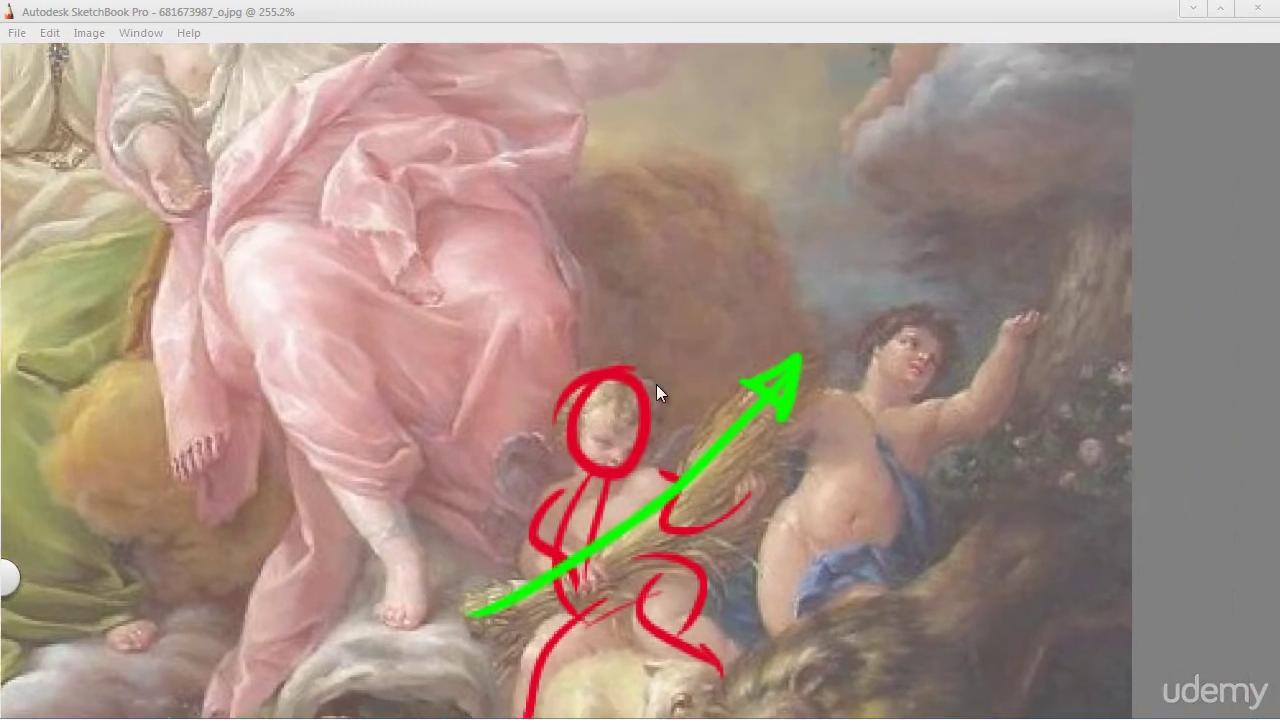
{"action": "left_click_drag", "start_coordinate": [792, 434], "coordinate": [968, 182]}
{"action": "key", "text": "ctrl+z"}
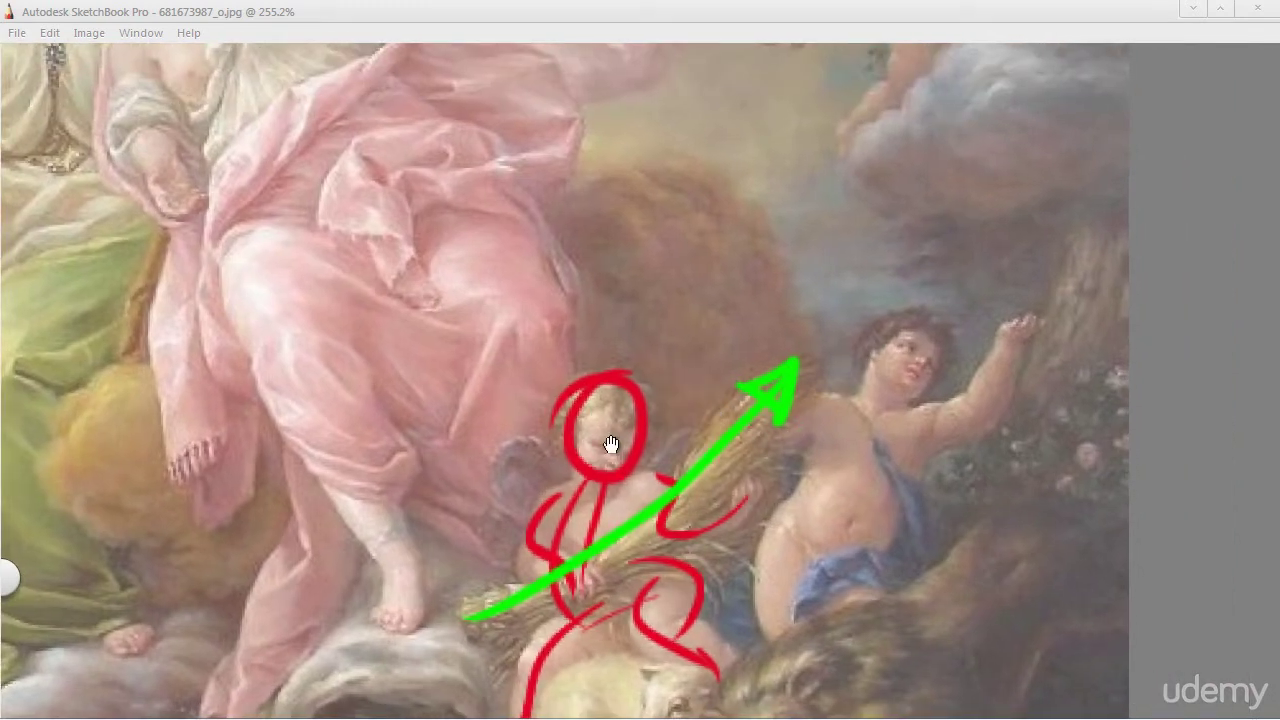
{"action": "key", "text": "space"}
{"action": "left_click_drag", "start_coordinate": [608, 363], "coordinate": [837, 294]}
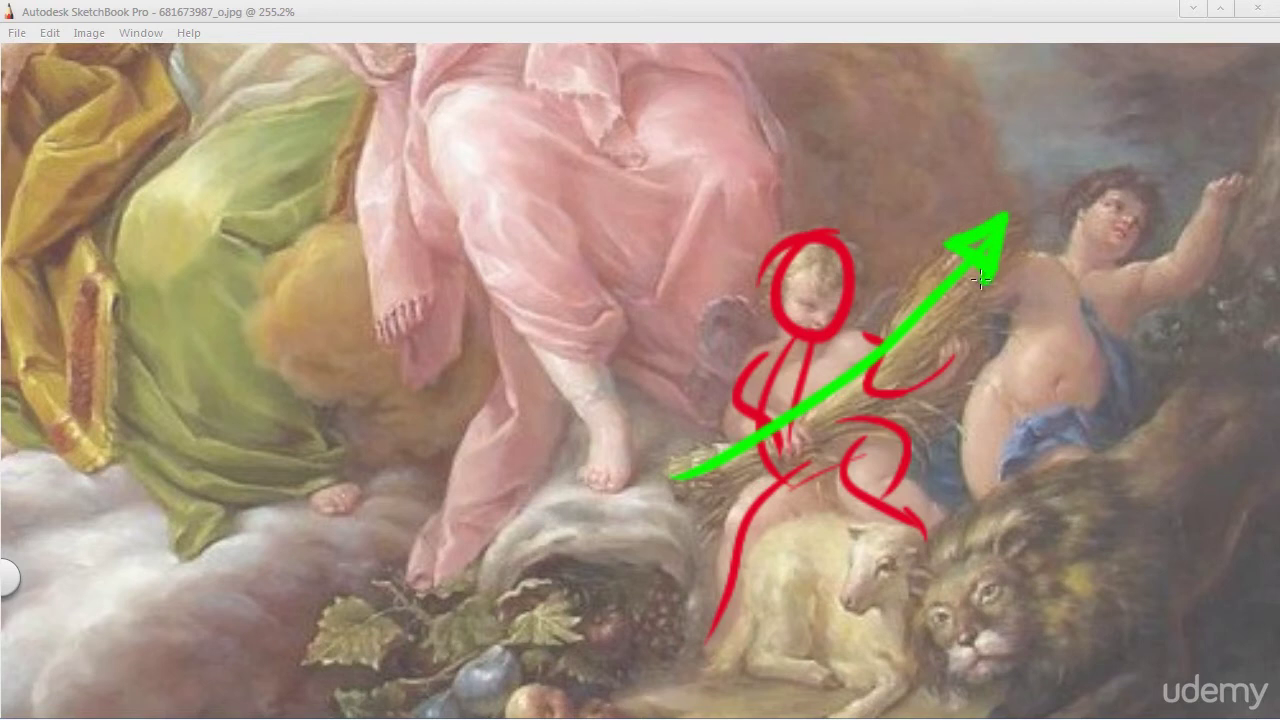
Step: Try green diagonal strokes with an arrowhead rising from the lamb toward the cherub with the raised arm
{"action": "key", "text": "space"}
{"action": "mouse_move", "coordinate": [723, 517]}
{"action": "left_mouse_down"}
{"action": "mouse_move", "coordinate": [569, 534]}
{"action": "mouse_move", "coordinate": [470, 460]}
{"action": "left_mouse_up"}
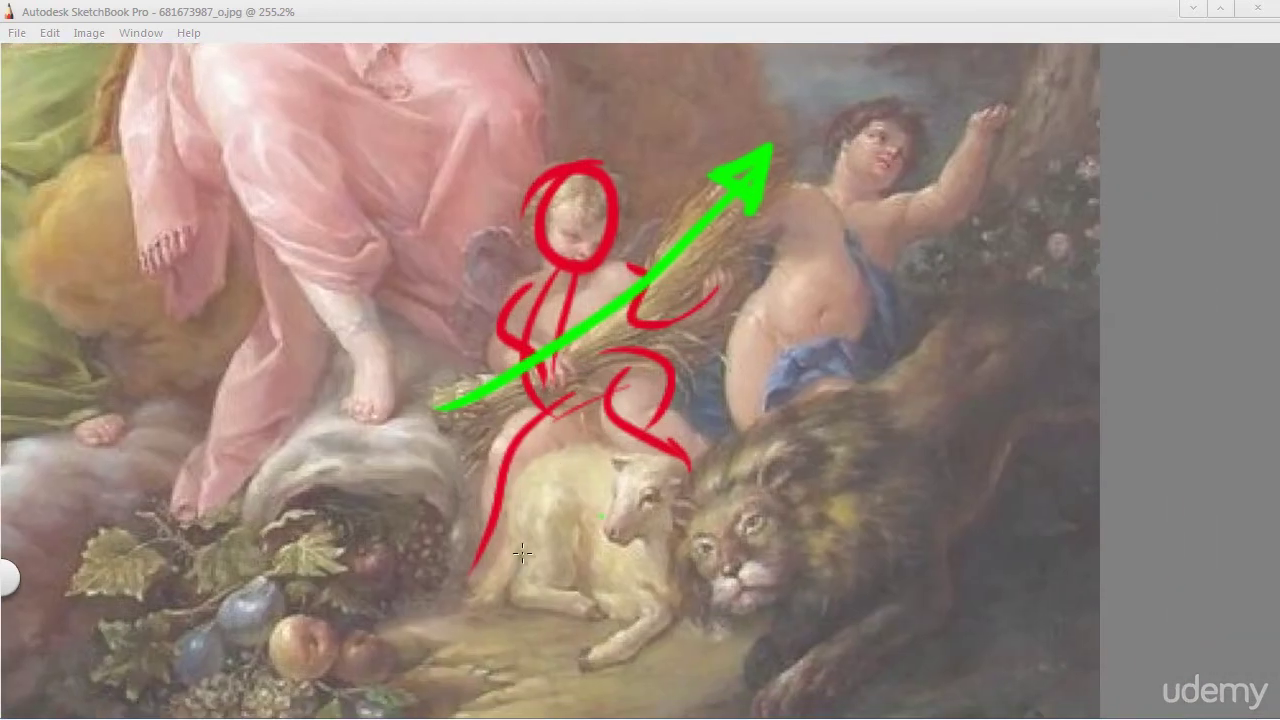
{"action": "left_click_drag", "start_coordinate": [541, 591], "coordinate": [908, 297]}
{"action": "key", "text": "ctrl+z"}
{"action": "left_click_drag", "start_coordinate": [521, 594], "coordinate": [904, 276]}
{"action": "mouse_move", "coordinate": [845, 318]}
{"action": "left_mouse_down"}
{"action": "mouse_move", "coordinate": [923, 374]}
{"action": "mouse_move", "coordinate": [855, 309]}
{"action": "mouse_move", "coordinate": [900, 300]}
{"action": "mouse_move", "coordinate": [800, 300]}
{"action": "left_mouse_up"}
{"action": "key", "text": "ctrl+z"}
{"action": "left_click_drag", "start_coordinate": [615, 547], "coordinate": [857, 298]}
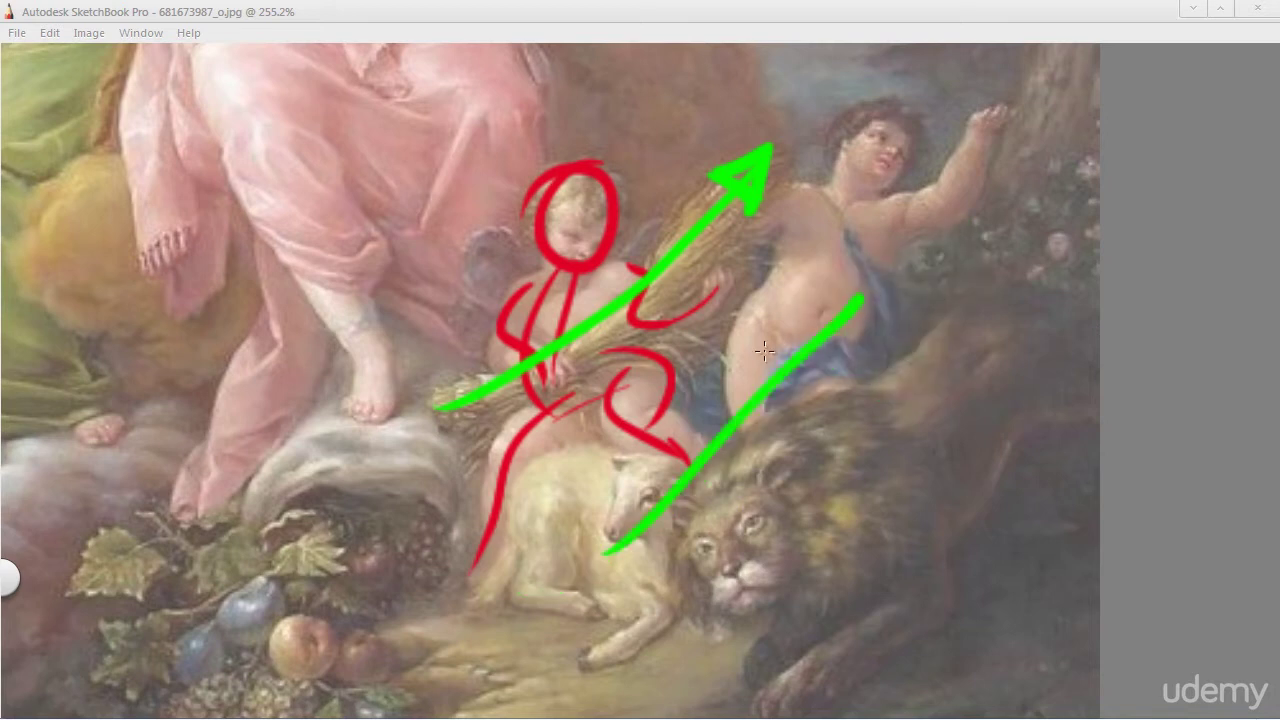
{"action": "left_click_drag", "start_coordinate": [768, 349], "coordinate": [858, 388]}
{"action": "key", "text": "ctrl+z"}
{"action": "key", "text": "ctrl+z"}
Step: Switch the drawing colour back to red
{"action": "key", "text": "space"}
{"action": "left_click_drag", "start_coordinate": [637, 310], "coordinate": [620, 435]}
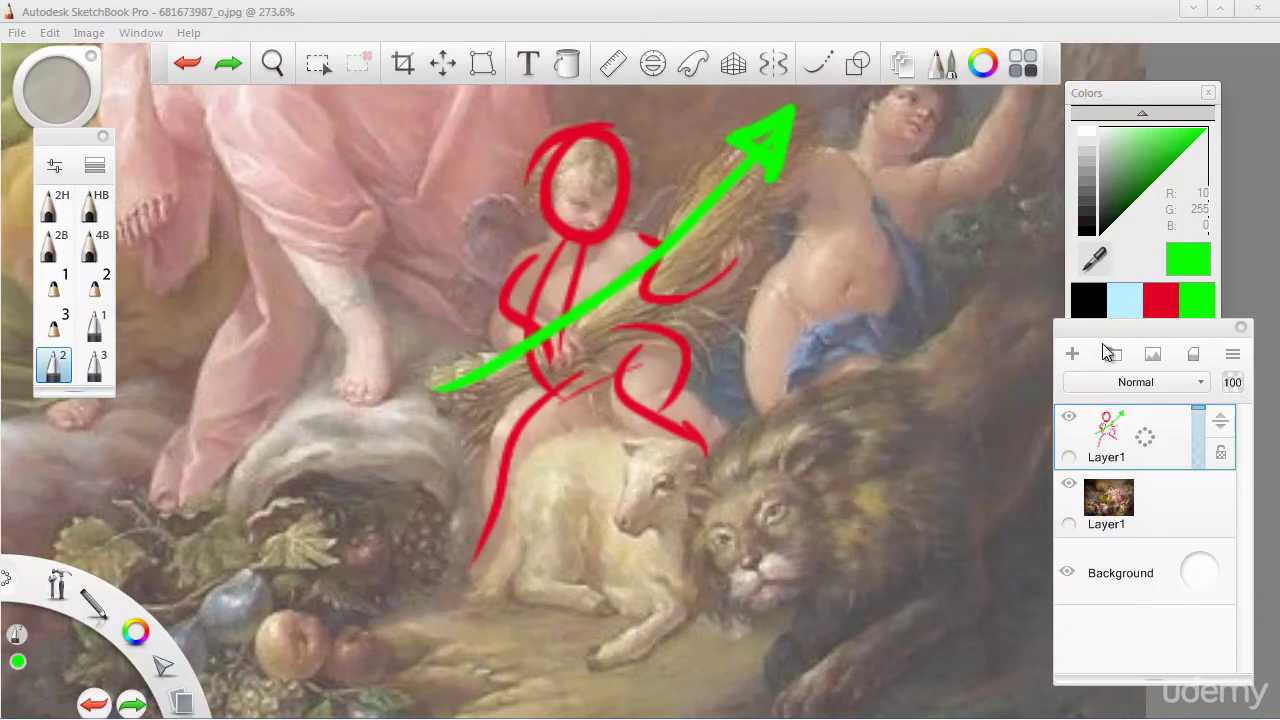
{"action": "key", "text": "space"}
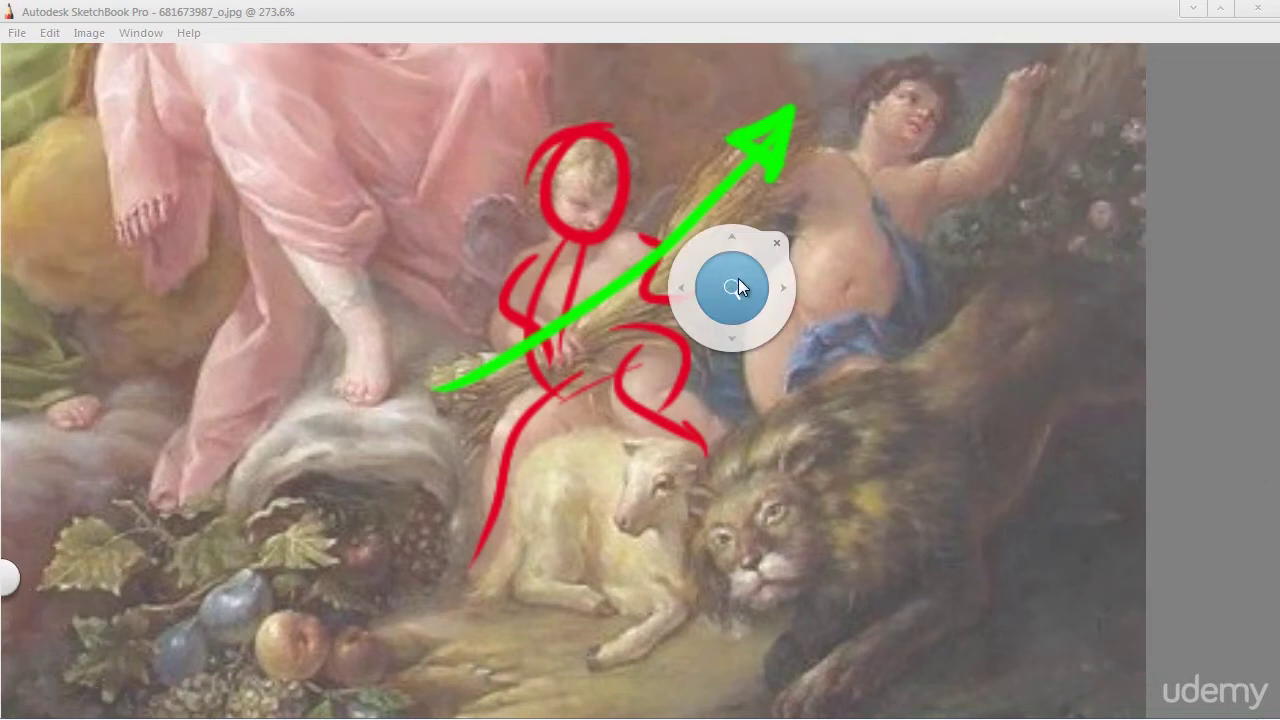
{"action": "left_click_drag", "start_coordinate": [738, 288], "coordinate": [701, 371]}
{"action": "mouse_move", "coordinate": [648, 402]}
{"action": "left_mouse_down"}
{"action": "mouse_move", "coordinate": [497, 503]}
{"action": "mouse_move", "coordinate": [486, 548]}
{"action": "left_mouse_up"}
Step: Try a red arrow curving from the lamb up to the second cherub's raised hand
{"action": "left_click_drag", "start_coordinate": [526, 605], "coordinate": [878, 262]}
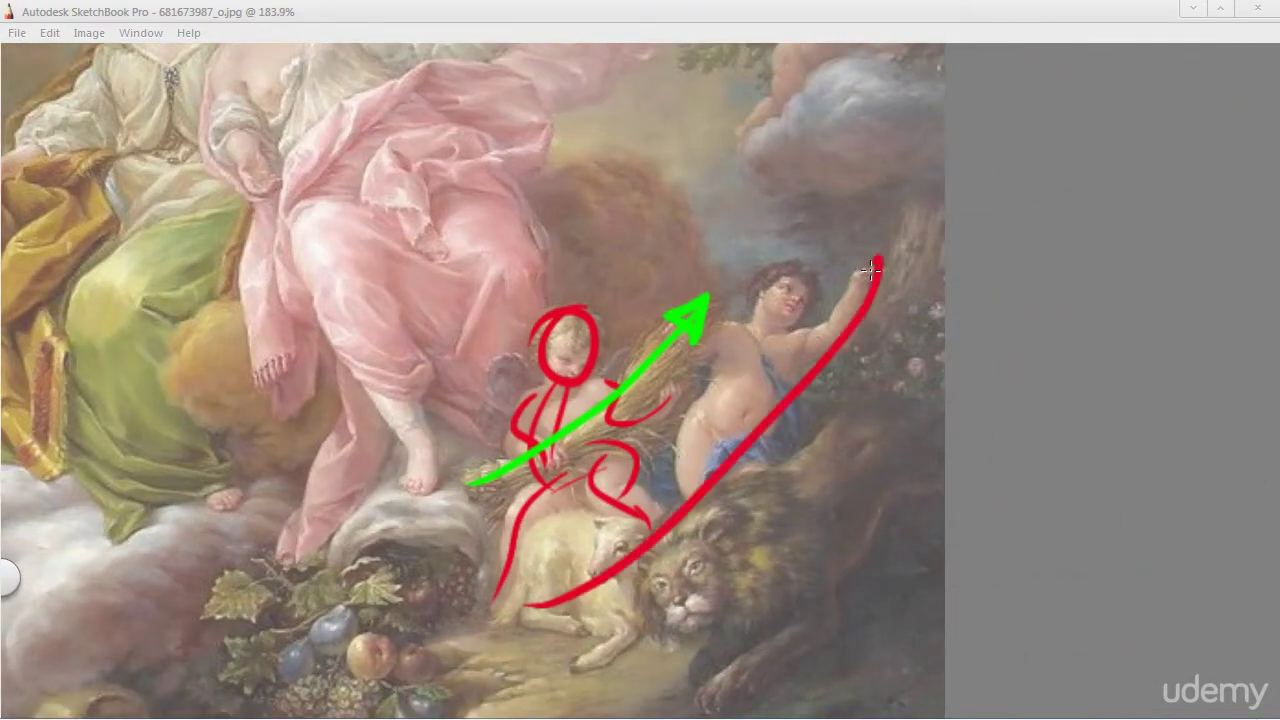
{"action": "mouse_move", "coordinate": [838, 308]}
{"action": "left_mouse_down"}
{"action": "mouse_move", "coordinate": [929, 305]}
{"action": "mouse_move", "coordinate": [842, 292]}
{"action": "left_mouse_up"}
{"action": "key", "text": "ctrl+z"}
{"action": "key", "text": "ctrl+z"}
Step: Examine how the two seated women, the surrounding figures and the lamb relate within the composition
{"action": "key", "text": "space"}
{"action": "mouse_move", "coordinate": [453, 332]}
{"action": "left_mouse_down"}
{"action": "mouse_move", "coordinate": [674, 388]}
{"action": "mouse_move", "coordinate": [769, 302]}
{"action": "mouse_move", "coordinate": [654, 297]}
{"action": "mouse_move", "coordinate": [563, 320]}
{"action": "left_mouse_up"}
{"action": "left_click_drag", "start_coordinate": [575, 382], "coordinate": [684, 539]}
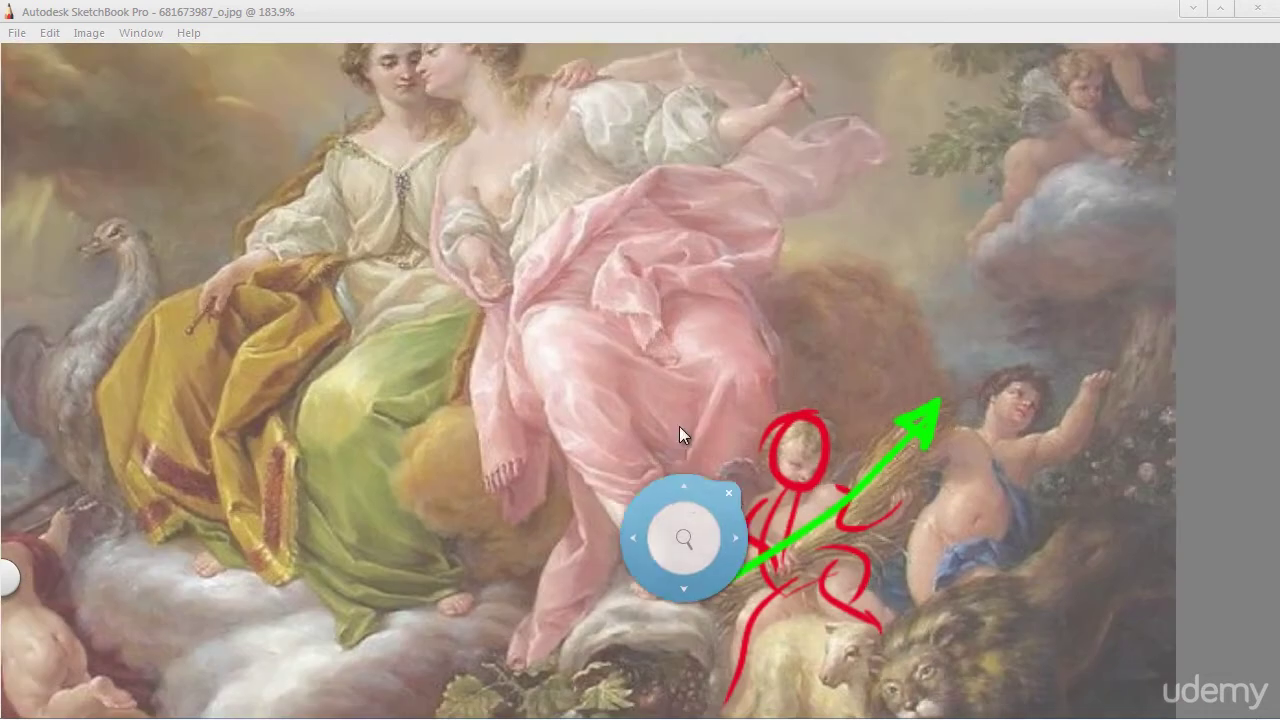
{"action": "left_click_drag", "start_coordinate": [655, 495], "coordinate": [612, 385]}
{"action": "mouse_move", "coordinate": [567, 117]}
{"action": "left_mouse_down"}
{"action": "mouse_move", "coordinate": [367, 165]}
{"action": "mouse_move", "coordinate": [531, 95]}
{"action": "mouse_move", "coordinate": [489, 251]}
{"action": "mouse_move", "coordinate": [400, 157]}
{"action": "left_mouse_up"}
{"action": "key", "text": "ctrl+z"}
{"action": "key", "text": "space"}
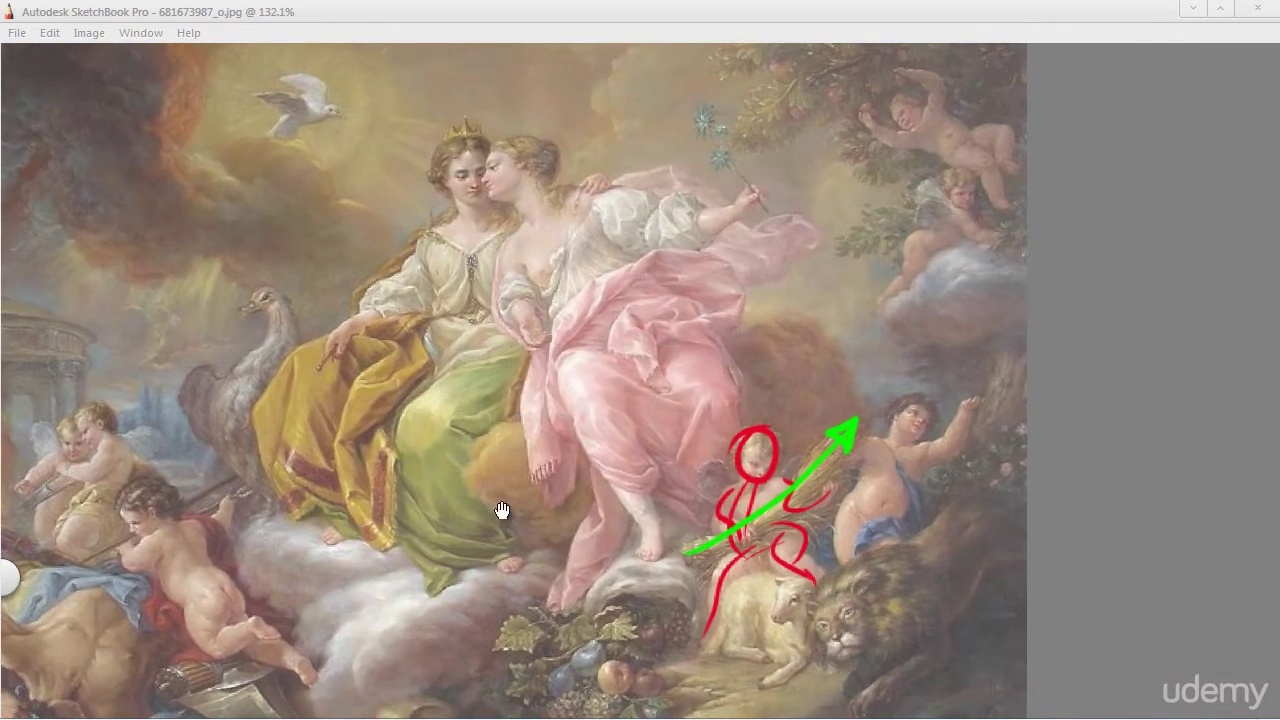
{"action": "left_click_drag", "start_coordinate": [503, 510], "coordinate": [387, 371]}
{"action": "left_click_drag", "start_coordinate": [530, 371], "coordinate": [562, 250]}
{"action": "left_click_drag", "start_coordinate": [553, 534], "coordinate": [574, 597]}
{"action": "left_click_drag", "start_coordinate": [560, 383], "coordinate": [519, 499]}
{"action": "left_click_drag", "start_coordinate": [369, 455], "coordinate": [463, 547]}
{"action": "key", "text": "space"}
{"action": "left_click_drag", "start_coordinate": [598, 493], "coordinate": [652, 458]}
{"action": "key", "text": "space"}
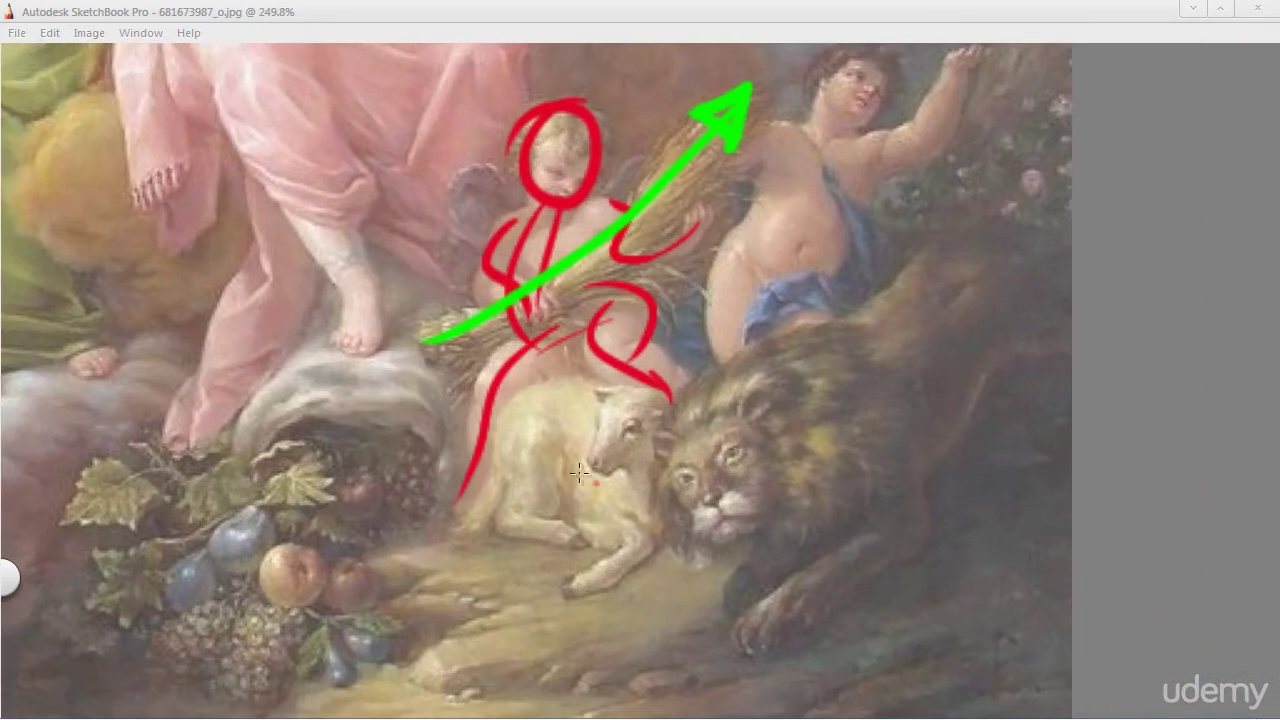
Step: Draw a red arc following the lamb's back from its neck down to its hindquarters
{"action": "mouse_move", "coordinate": [652, 400]}
{"action": "left_mouse_down"}
{"action": "mouse_move", "coordinate": [664, 398]}
{"action": "mouse_move", "coordinate": [566, 438]}
{"action": "left_mouse_up"}
{"action": "key", "text": "ctrl+z"}
{"action": "key", "text": "space"}
{"action": "left_click_drag", "start_coordinate": [474, 509], "coordinate": [604, 523]}
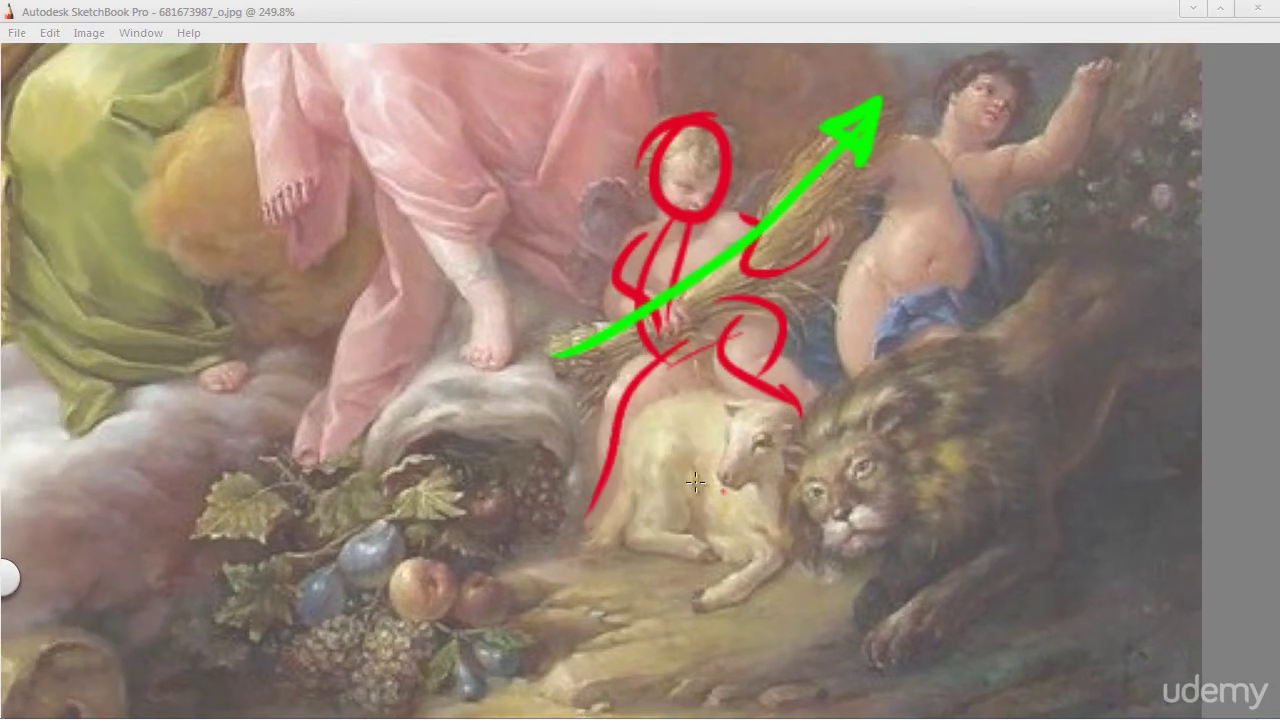
{"action": "left_click_drag", "start_coordinate": [754, 392], "coordinate": [656, 545]}
{"action": "key", "text": "ctrl+z"}
{"action": "mouse_move", "coordinate": [763, 398]}
{"action": "left_mouse_down"}
{"action": "mouse_move", "coordinate": [632, 493]}
{"action": "mouse_move", "coordinate": [647, 525]}
{"action": "left_mouse_up"}
Step: Try a red arrow on the lamb's body and horizontal red lines beneath its legs
{"action": "mouse_move", "coordinate": [747, 508]}
{"action": "left_mouse_down"}
{"action": "mouse_move", "coordinate": [670, 458]}
{"action": "mouse_move", "coordinate": [712, 450]}
{"action": "mouse_move", "coordinate": [680, 498]}
{"action": "left_mouse_up"}
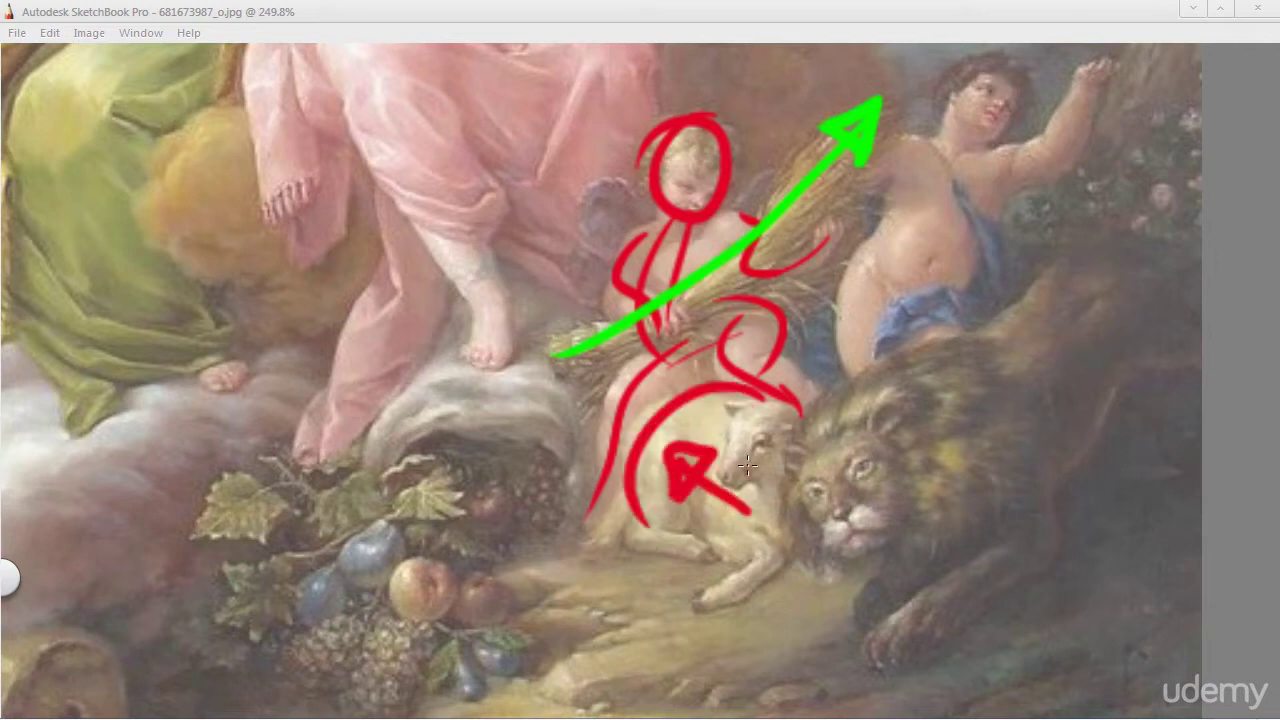
{"action": "key", "text": "ctrl+z"}
{"action": "left_click_drag", "start_coordinate": [566, 584], "coordinate": [866, 582]}
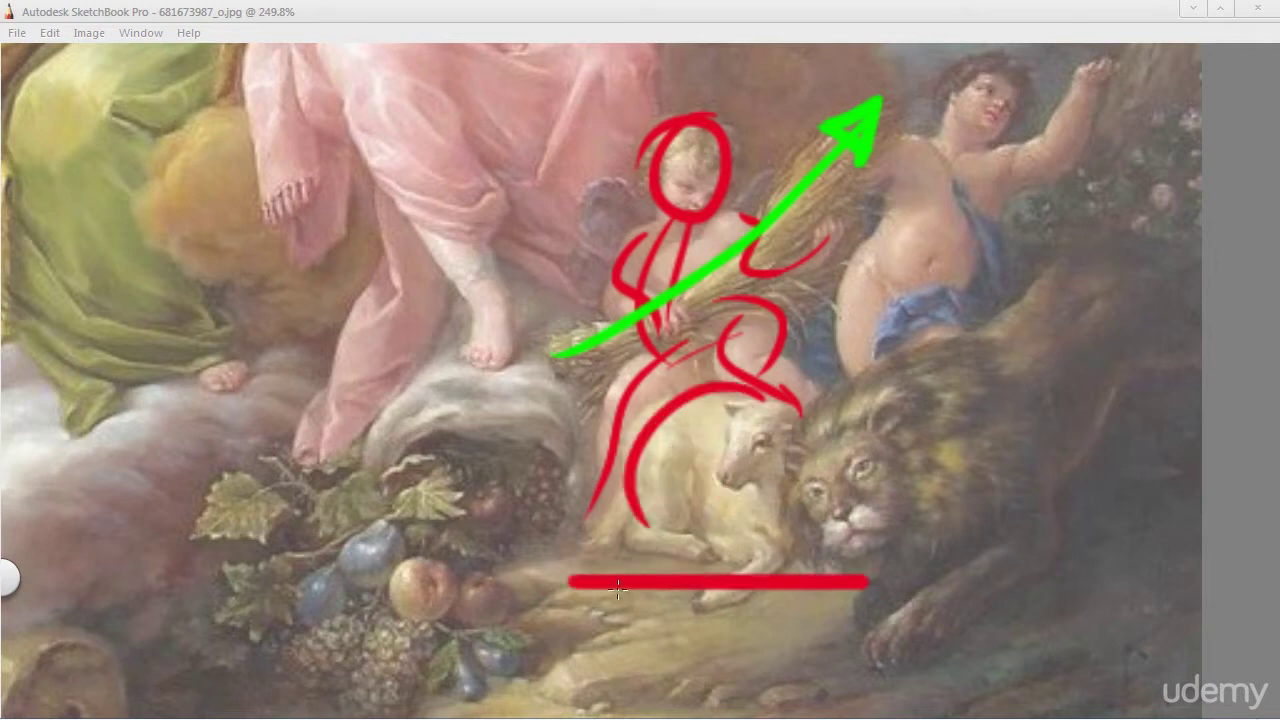
{"action": "key", "text": "ctrl+z"}
{"action": "left_click_drag", "start_coordinate": [616, 562], "coordinate": [826, 562]}
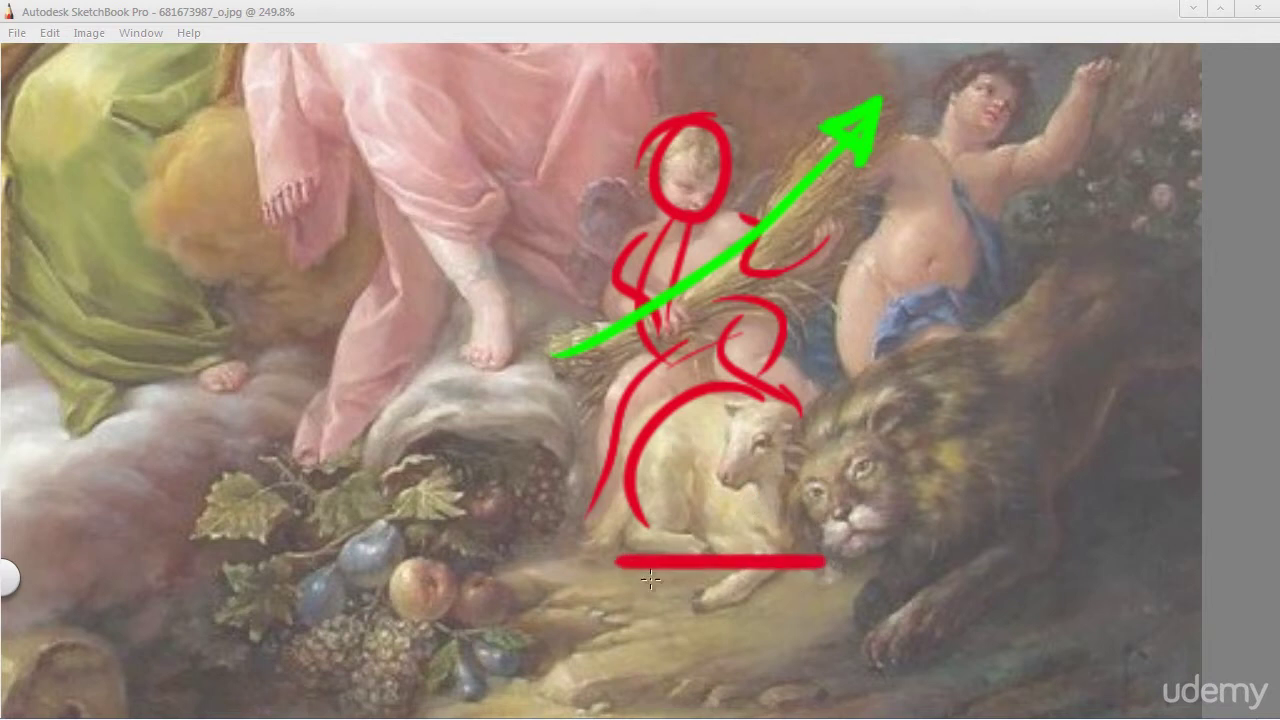
{"action": "key", "text": "ctrl+z"}
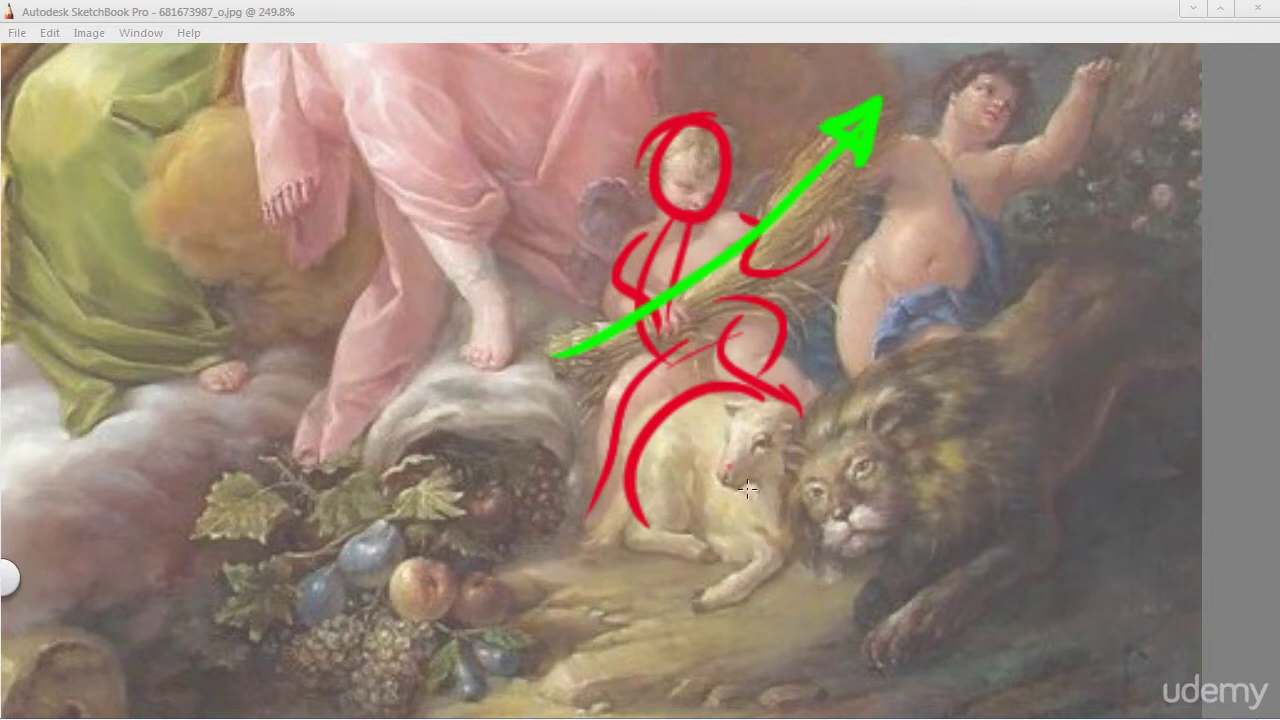
Step: Draw a red arrow on the lamb's body pointing up toward the arc of its back
{"action": "mouse_move", "coordinate": [764, 514]}
{"action": "left_mouse_down"}
{"action": "mouse_move", "coordinate": [680, 456]}
{"action": "mouse_move", "coordinate": [712, 466]}
{"action": "left_mouse_up"}
{"action": "key", "text": "ctrl+z"}
{"action": "key", "text": "ctrl+z"}
{"action": "mouse_move", "coordinate": [740, 528]}
{"action": "left_mouse_down"}
{"action": "mouse_move", "coordinate": [682, 452]}
{"action": "mouse_move", "coordinate": [696, 464]}
{"action": "left_mouse_up"}
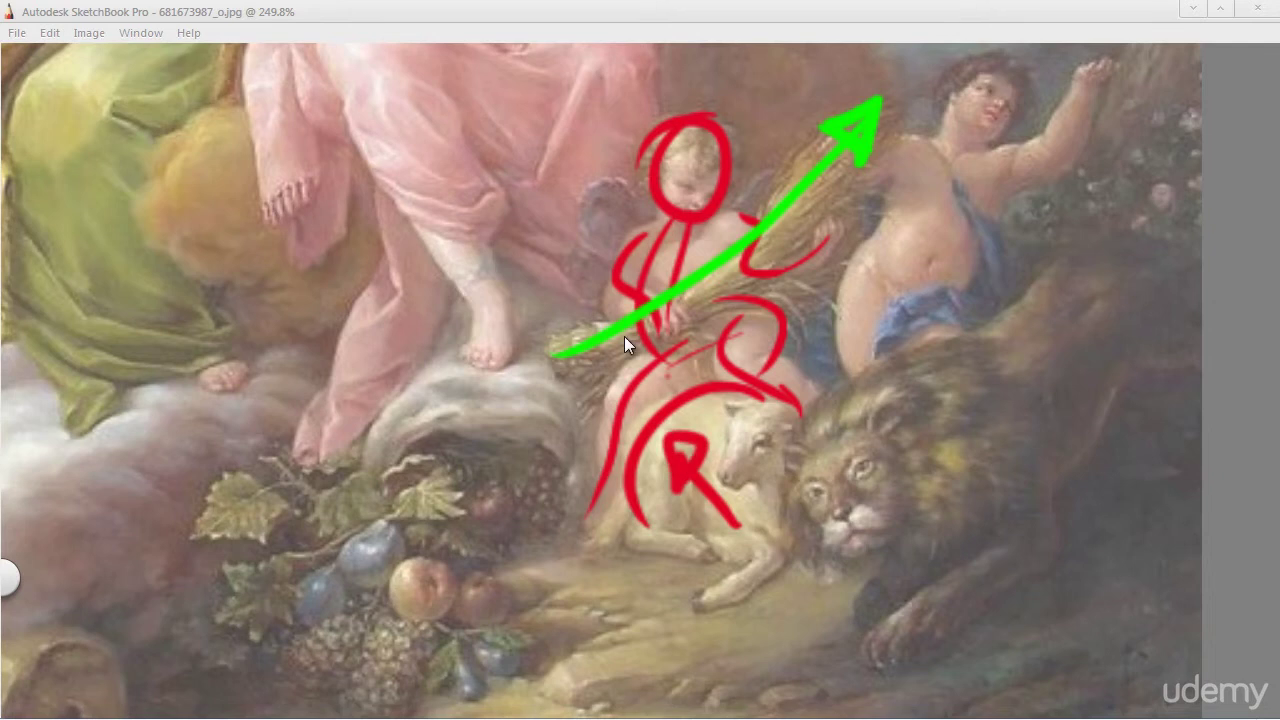
Step: Try a large red arrow pointing from the wheat toward the pink-robed woman's lower leg
{"action": "left_click_drag", "start_coordinate": [574, 369], "coordinate": [627, 437]}
{"action": "mouse_move", "coordinate": [638, 500]}
{"action": "left_mouse_down"}
{"action": "mouse_move", "coordinate": [514, 327]}
{"action": "mouse_move", "coordinate": [503, 407]}
{"action": "left_mouse_up"}
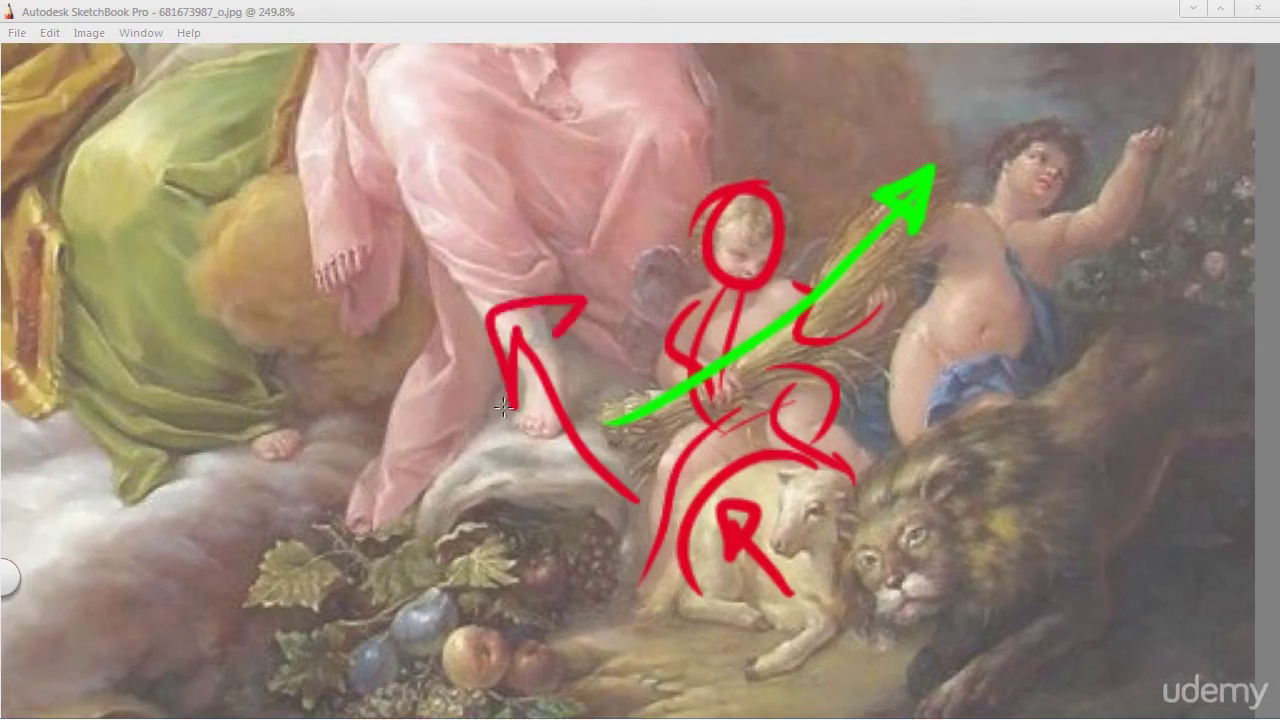
{"action": "key", "text": "ctrl+z"}
{"action": "left_click_drag", "start_coordinate": [857, 522], "coordinate": [651, 408]}
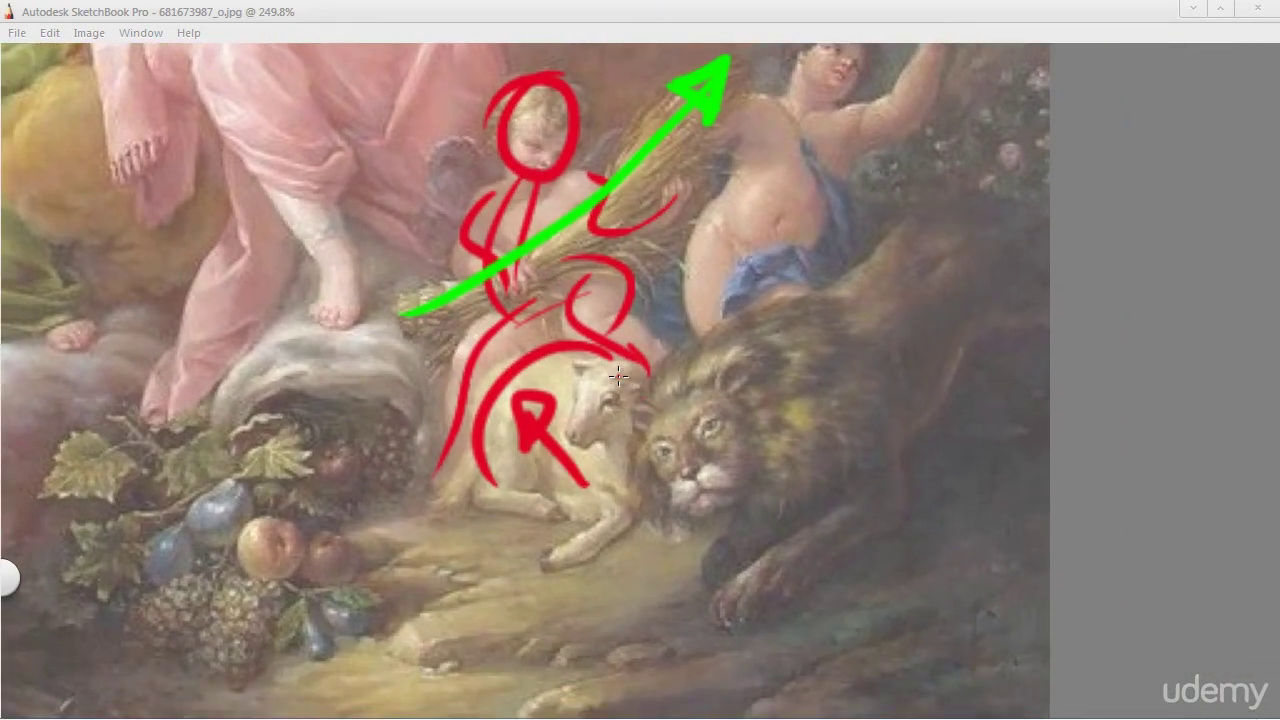
Step: Draw a curved red arrow sweeping from the lion's head along its back up toward the tree trunk
{"action": "left_click_drag", "start_coordinate": [646, 458], "coordinate": [406, 500]}
{"action": "left_click", "coordinate": [525, 311]}
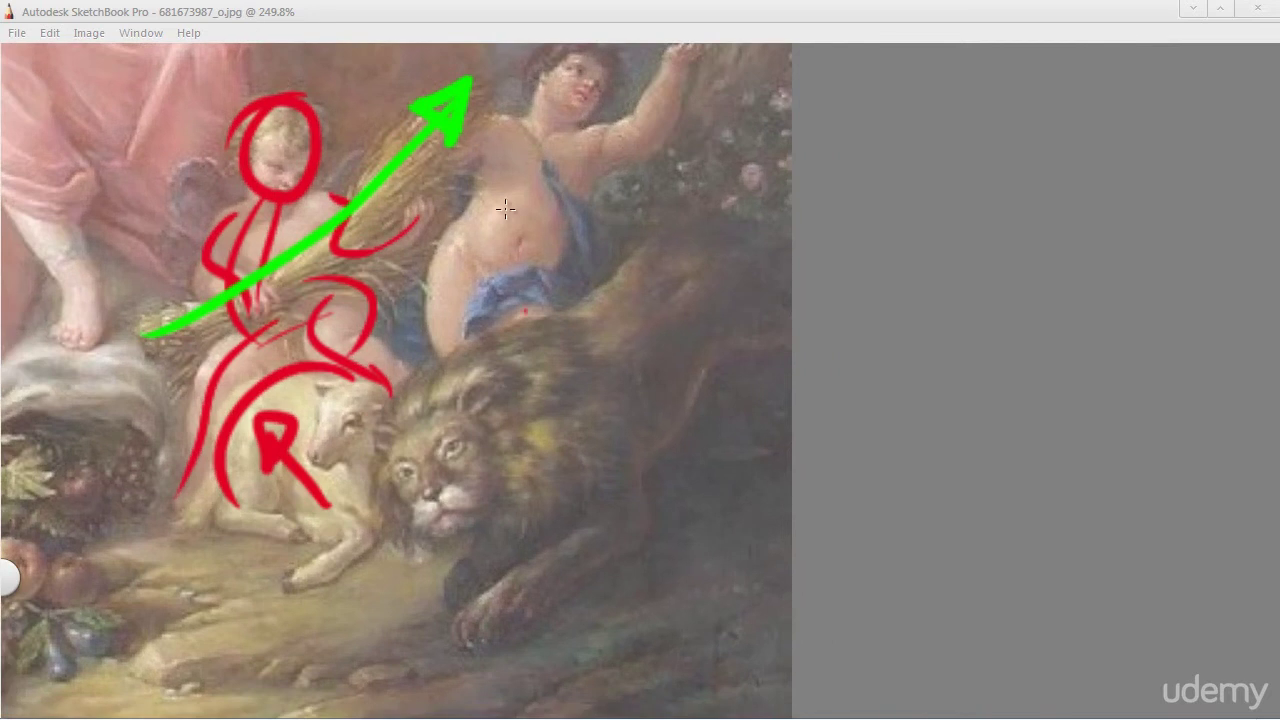
{"action": "key", "text": "space"}
{"action": "left_click_drag", "start_coordinate": [558, 272], "coordinate": [486, 303]}
{"action": "left_click_drag", "start_coordinate": [417, 401], "coordinate": [455, 475]}
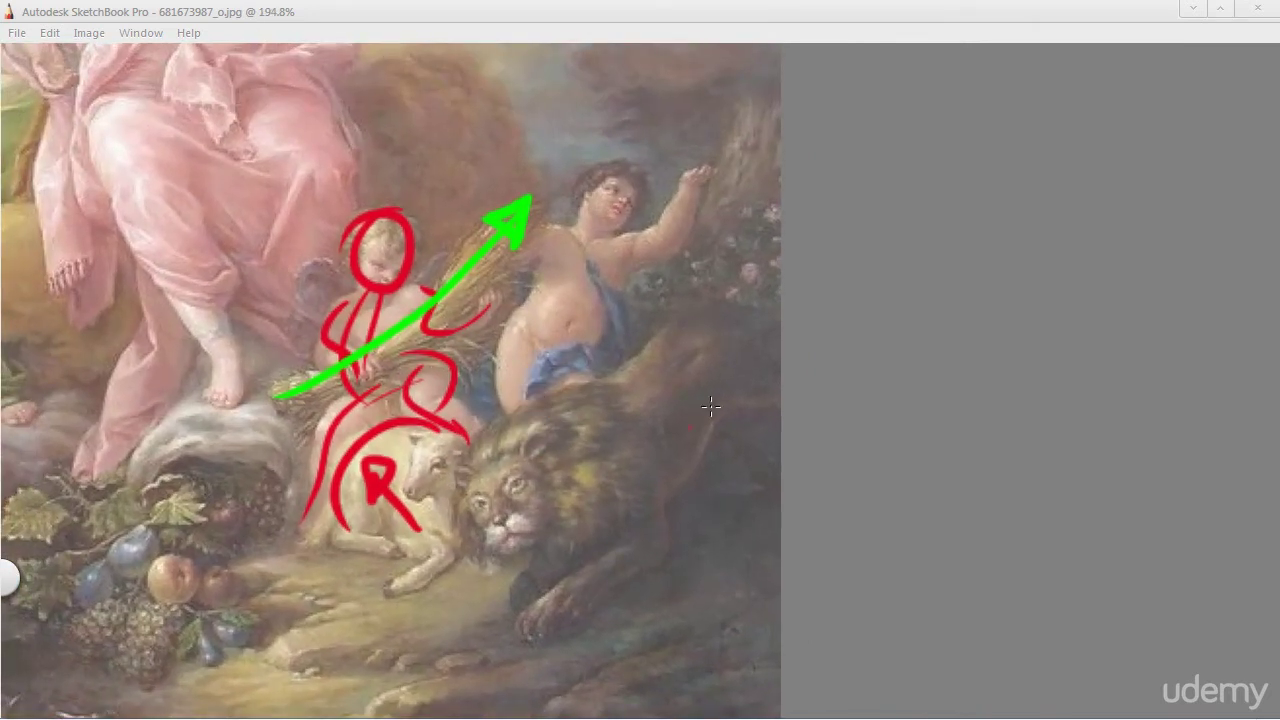
{"action": "key", "text": "space"}
{"action": "left_click_drag", "start_coordinate": [494, 424], "coordinate": [556, 478]}
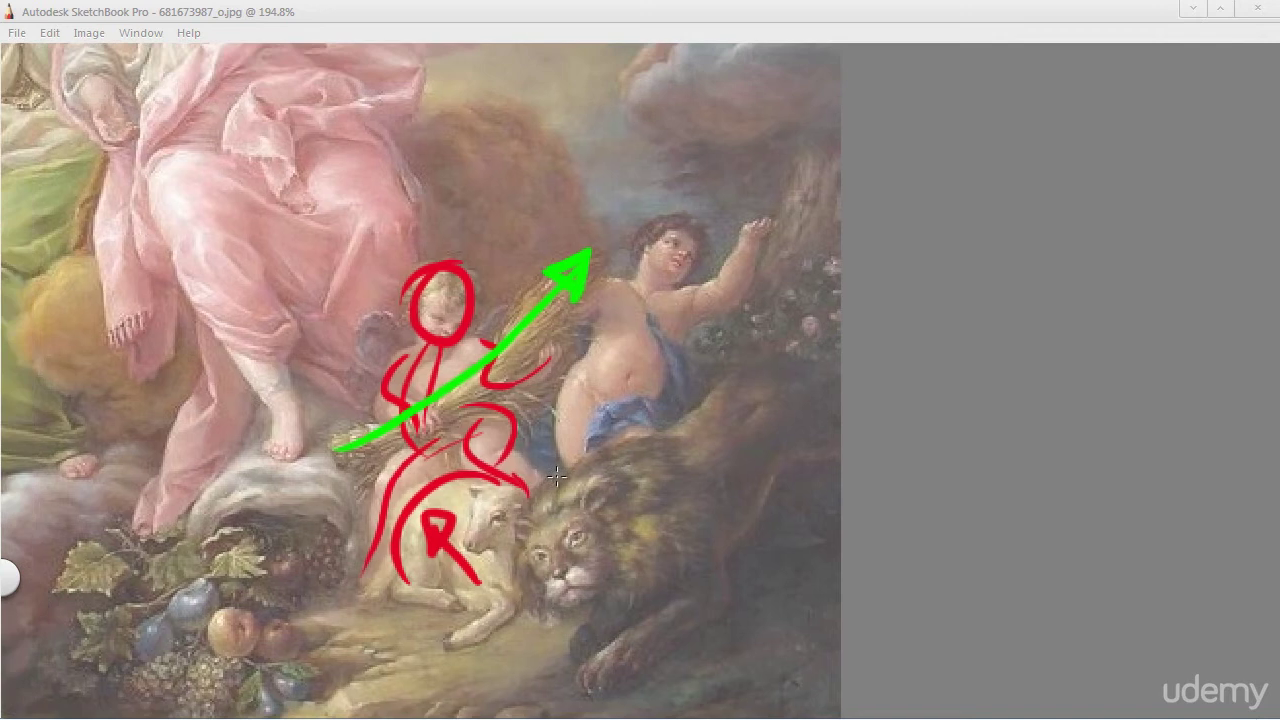
{"action": "mouse_move", "coordinate": [790, 354]}
{"action": "left_mouse_down"}
{"action": "mouse_move", "coordinate": [640, 515]}
{"action": "mouse_move", "coordinate": [492, 571]}
{"action": "left_mouse_up"}
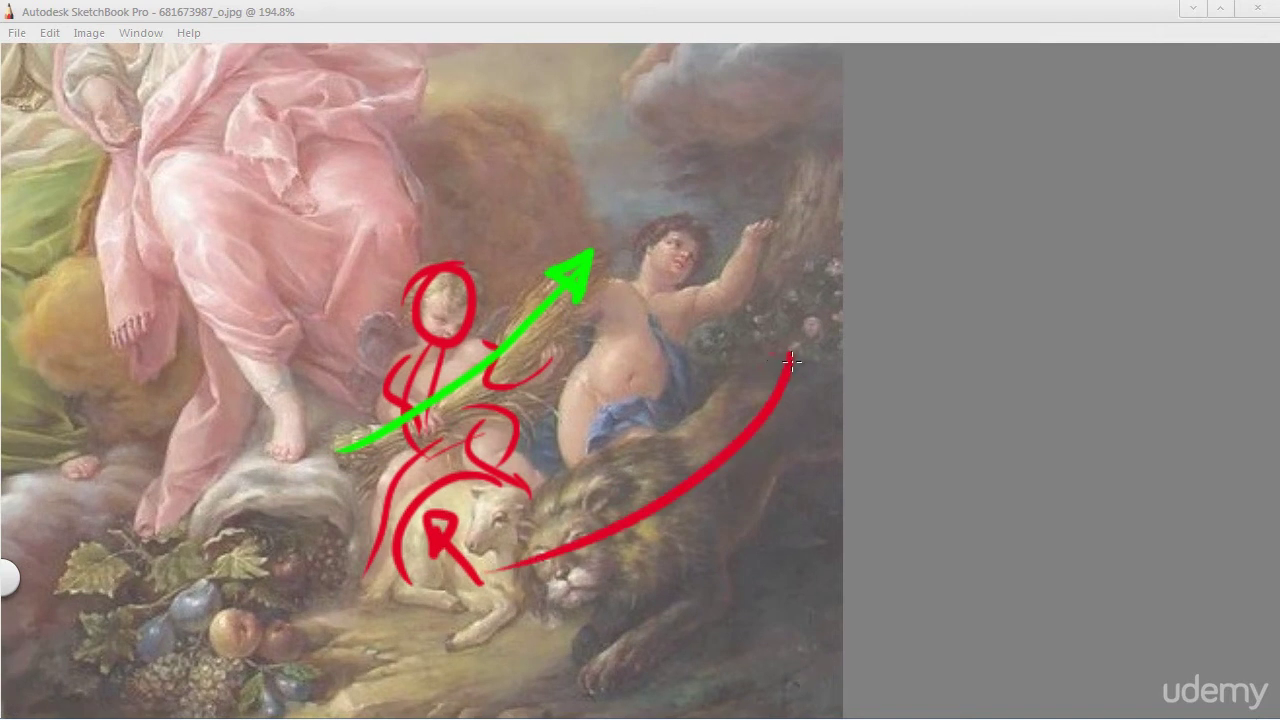
{"action": "left_click_drag", "start_coordinate": [759, 372], "coordinate": [818, 380]}
Step: Draw red gesture lines over the blue-draped figure: a circle for the head and curves for the torso and hips
{"action": "key", "text": "space"}
{"action": "left_click_drag", "start_coordinate": [600, 350], "coordinate": [586, 470]}
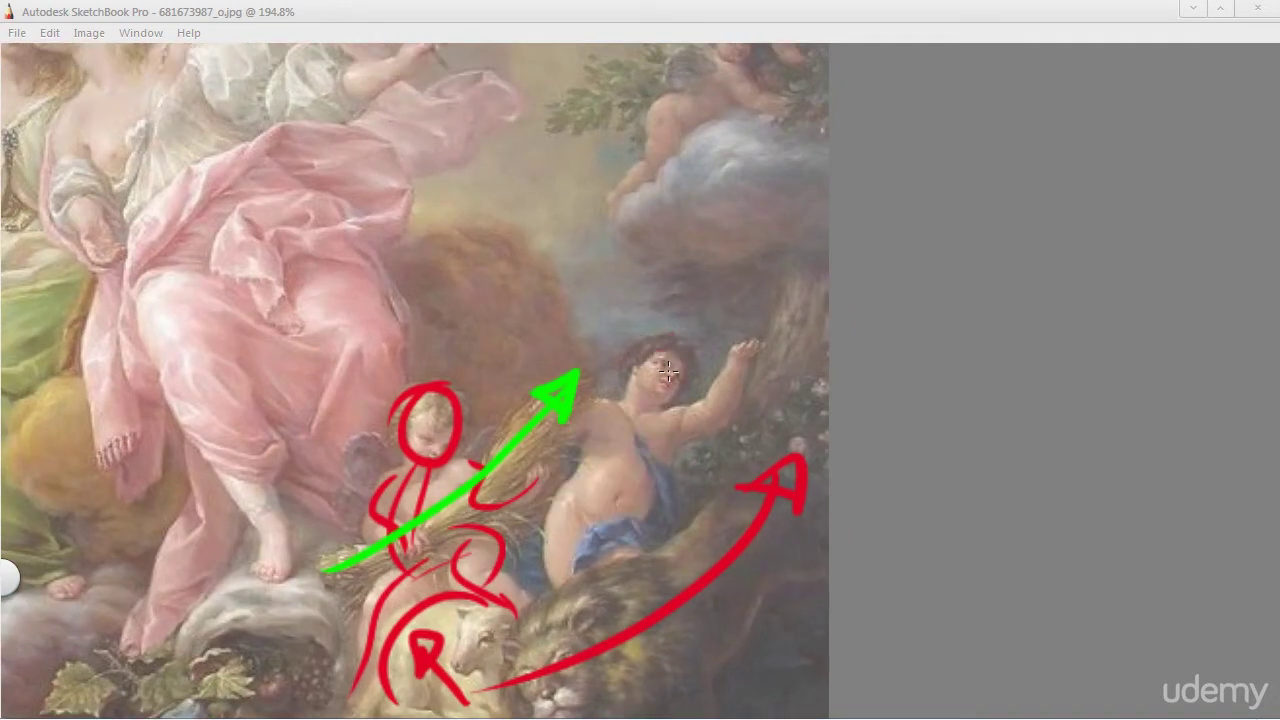
{"action": "mouse_move", "coordinate": [626, 369]}
{"action": "left_mouse_down"}
{"action": "mouse_move", "coordinate": [640, 345]}
{"action": "mouse_move", "coordinate": [660, 397]}
{"action": "mouse_move", "coordinate": [587, 487]}
{"action": "left_mouse_up"}
{"action": "left_click_drag", "start_coordinate": [643, 408], "coordinate": [571, 558]}
{"action": "left_click_drag", "start_coordinate": [564, 503], "coordinate": [573, 560]}
{"action": "left_click_drag", "start_coordinate": [568, 504], "coordinate": [634, 522]}
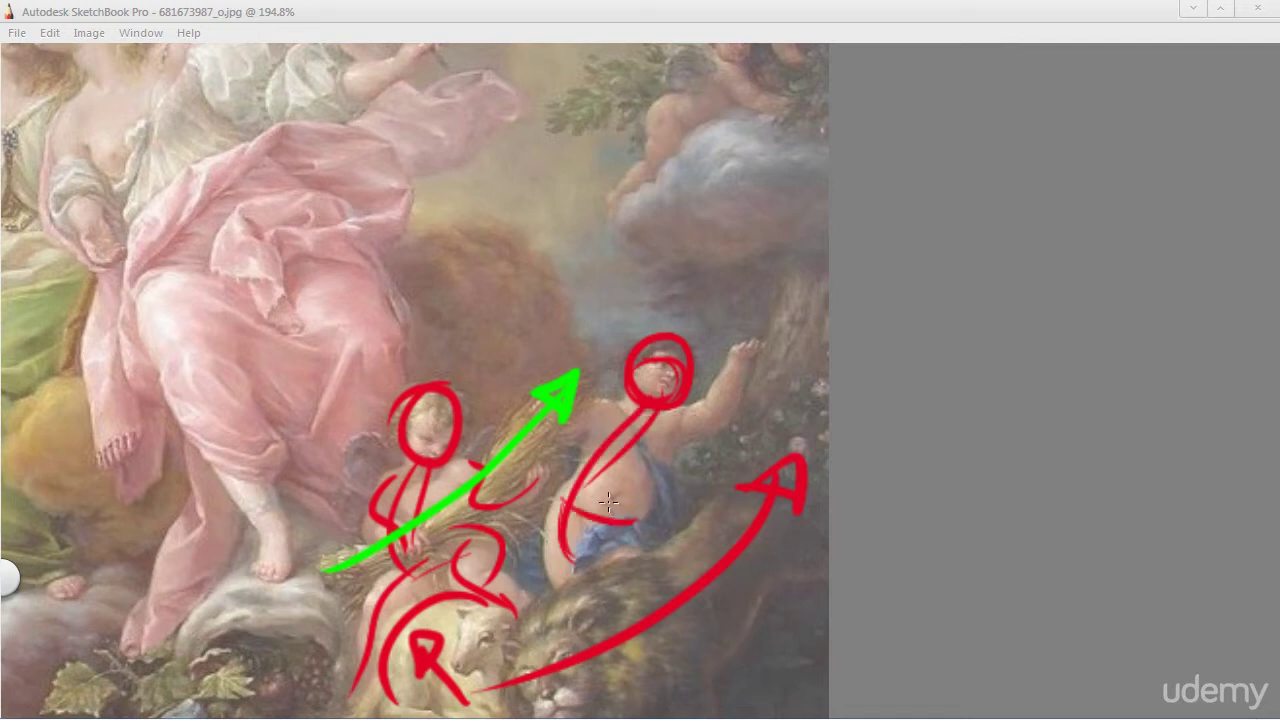
{"action": "left_click_drag", "start_coordinate": [642, 446], "coordinate": [580, 558]}
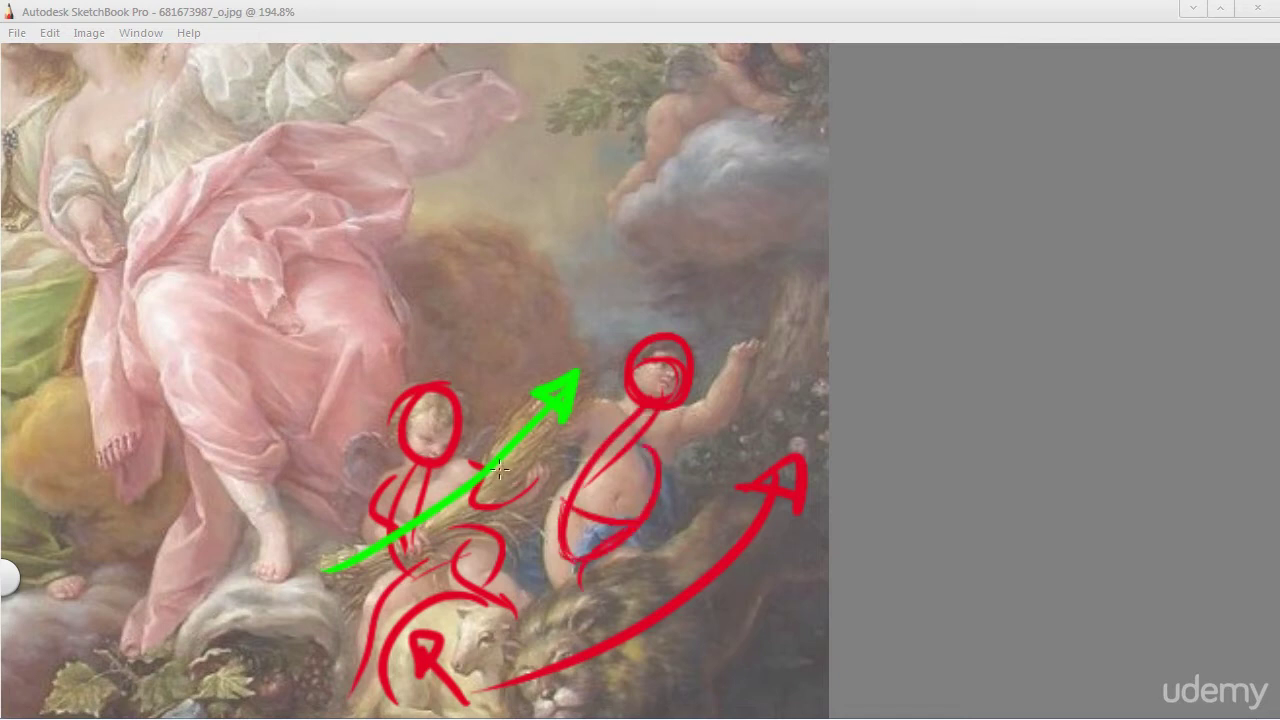
Step: Draw a flowing red line along the blue-draped figure's arms to the raised hand, with a small upward arrow above the hand
{"action": "left_click_drag", "start_coordinate": [496, 475], "coordinate": [596, 447]}
{"action": "key", "text": "ctrl+z"}
{"action": "left_click_drag", "start_coordinate": [487, 490], "coordinate": [616, 402]}
{"action": "key", "text": "ctrl+z"}
{"action": "mouse_move", "coordinate": [490, 484]}
{"action": "left_mouse_down"}
{"action": "mouse_move", "coordinate": [552, 420]}
{"action": "mouse_move", "coordinate": [665, 414]}
{"action": "mouse_move", "coordinate": [736, 390]}
{"action": "left_mouse_up"}
{"action": "left_click_drag", "start_coordinate": [757, 343], "coordinate": [716, 410]}
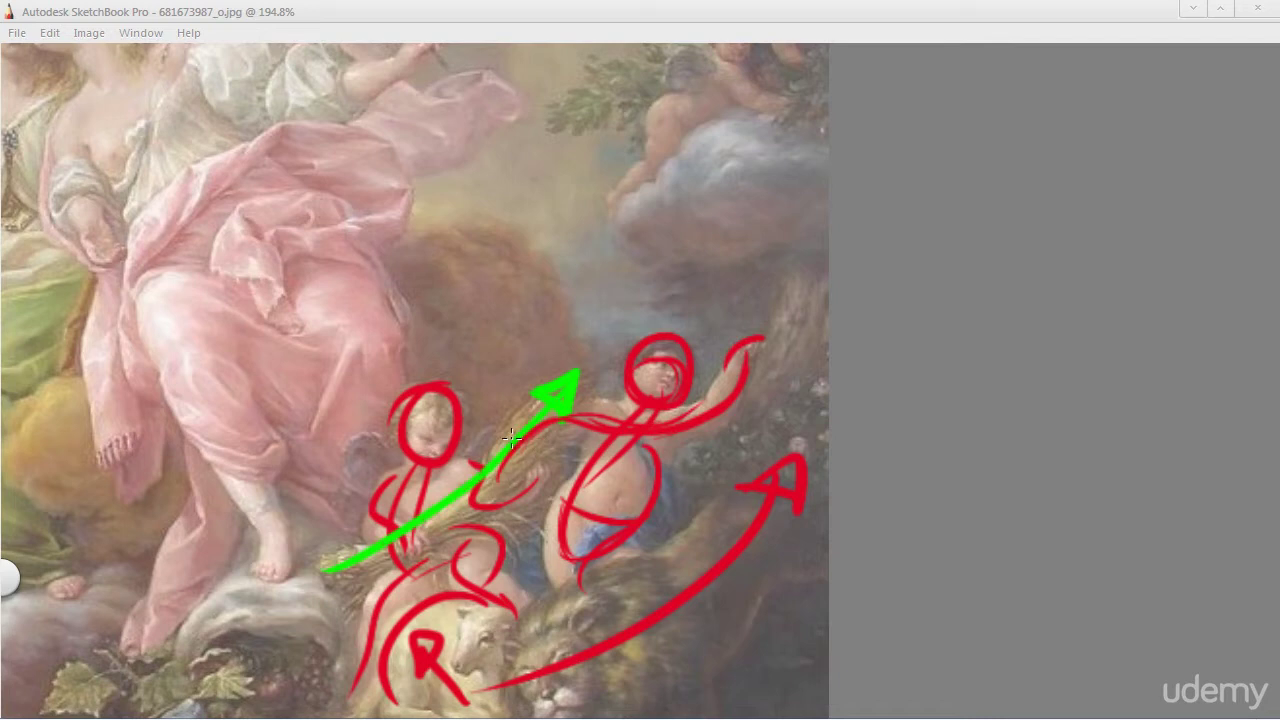
{"action": "left_click_drag", "start_coordinate": [488, 472], "coordinate": [713, 402]}
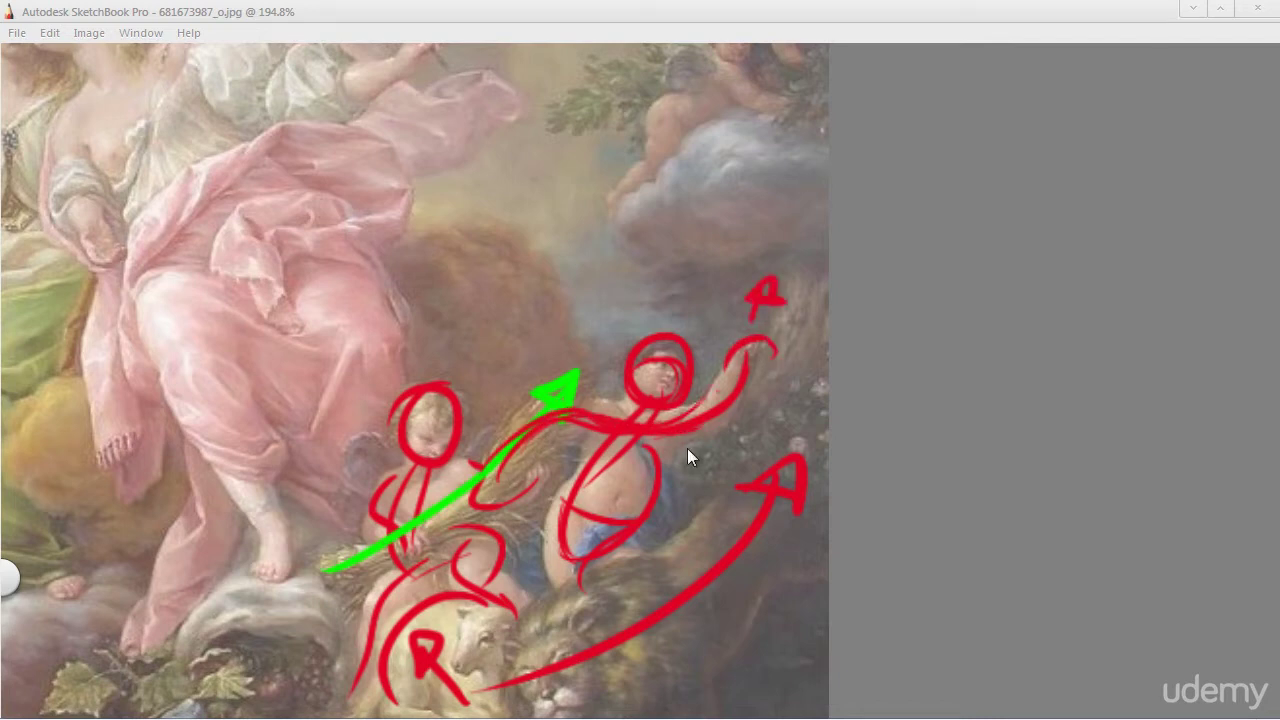
Step: Draw a large curved red arrow rising from the figure's raised arm along the tree trunk up to the cloud
{"action": "key", "text": "space"}
{"action": "left_click_drag", "start_coordinate": [549, 489], "coordinate": [511, 587]}
{"action": "key", "text": "space"}
{"action": "left_click_drag", "start_coordinate": [559, 470], "coordinate": [432, 517]}
{"action": "left_click_drag", "start_coordinate": [647, 331], "coordinate": [547, 572]}
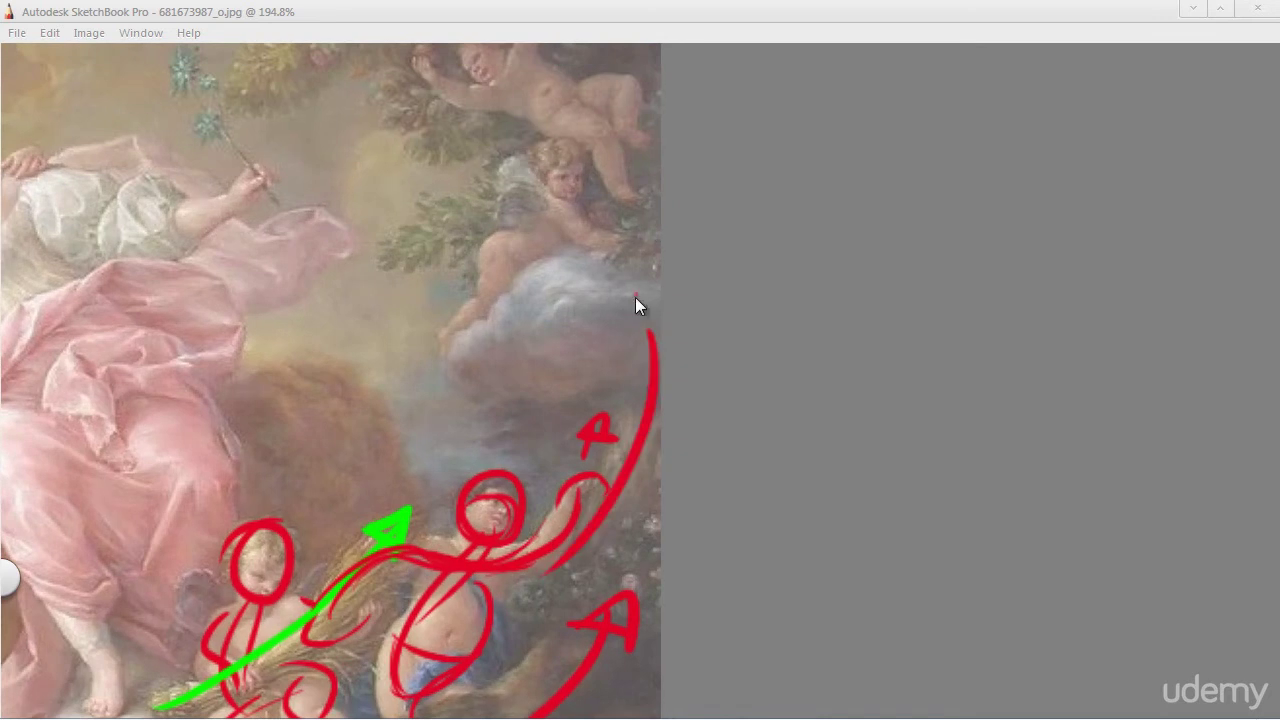
{"action": "left_click_drag", "start_coordinate": [635, 297], "coordinate": [599, 379]}
{"action": "left_click_drag", "start_coordinate": [680, 386], "coordinate": [625, 402]}
Step: Draw red arcs over the top of the cloud and an upward arrow inside it
{"action": "left_click_drag", "start_coordinate": [515, 411], "coordinate": [585, 419]}
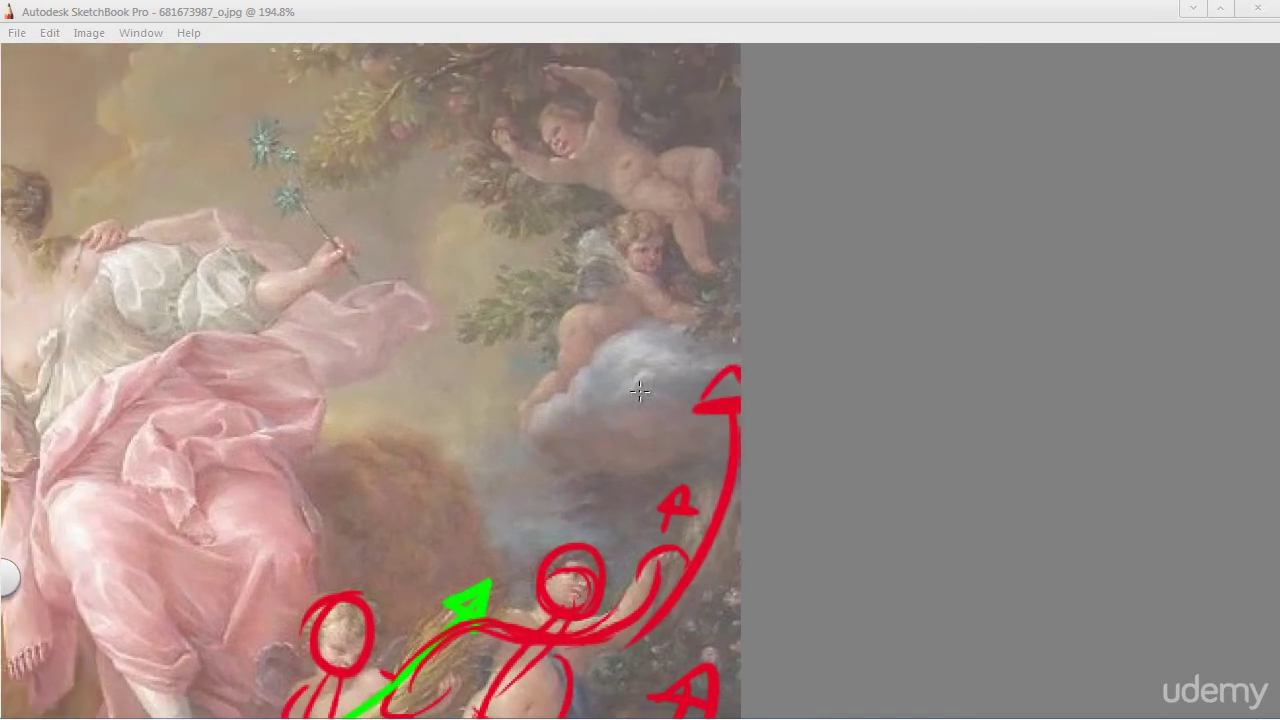
{"action": "mouse_move", "coordinate": [764, 380]}
{"action": "left_mouse_down"}
{"action": "mouse_move", "coordinate": [562, 476]}
{"action": "mouse_move", "coordinate": [748, 395]}
{"action": "mouse_move", "coordinate": [592, 342]}
{"action": "mouse_move", "coordinate": [536, 424]}
{"action": "left_mouse_up"}
{"action": "key", "text": "ctrl+z"}
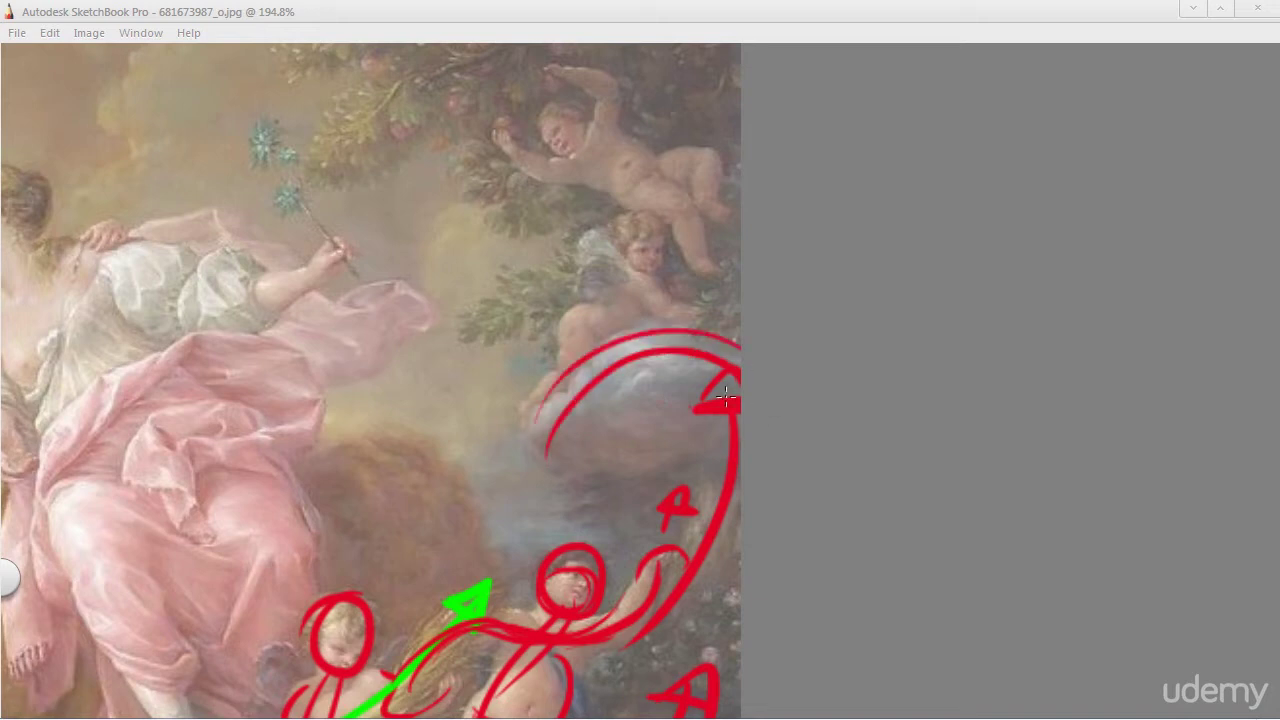
{"action": "left_click_drag", "start_coordinate": [666, 455], "coordinate": [678, 364]}
{"action": "left_click_drag", "start_coordinate": [648, 406], "coordinate": [664, 398]}
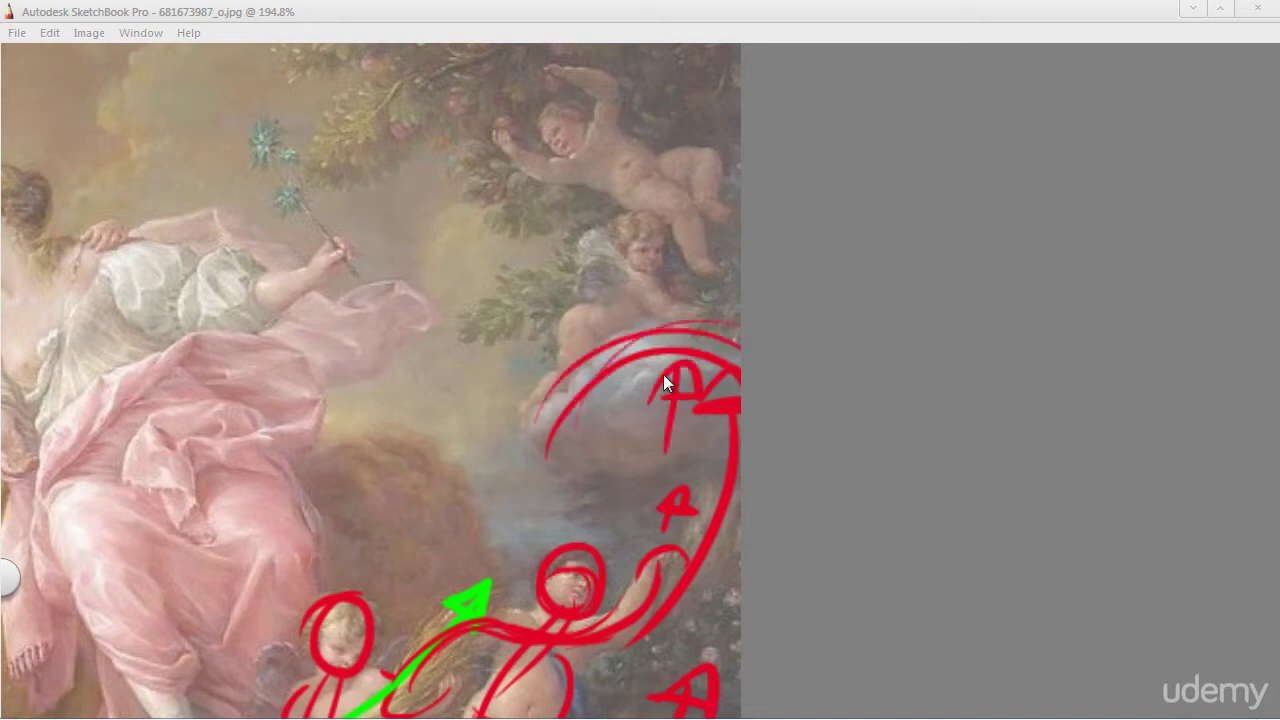
Step: Try a red circle over the head of the cherub on the cloud
{"action": "mouse_move", "coordinate": [489, 356]}
{"action": "left_mouse_down"}
{"action": "mouse_move", "coordinate": [506, 450]}
{"action": "mouse_move", "coordinate": [714, 151]}
{"action": "mouse_move", "coordinate": [571, 489]}
{"action": "mouse_move", "coordinate": [564, 392]}
{"action": "mouse_move", "coordinate": [534, 440]}
{"action": "left_mouse_up"}
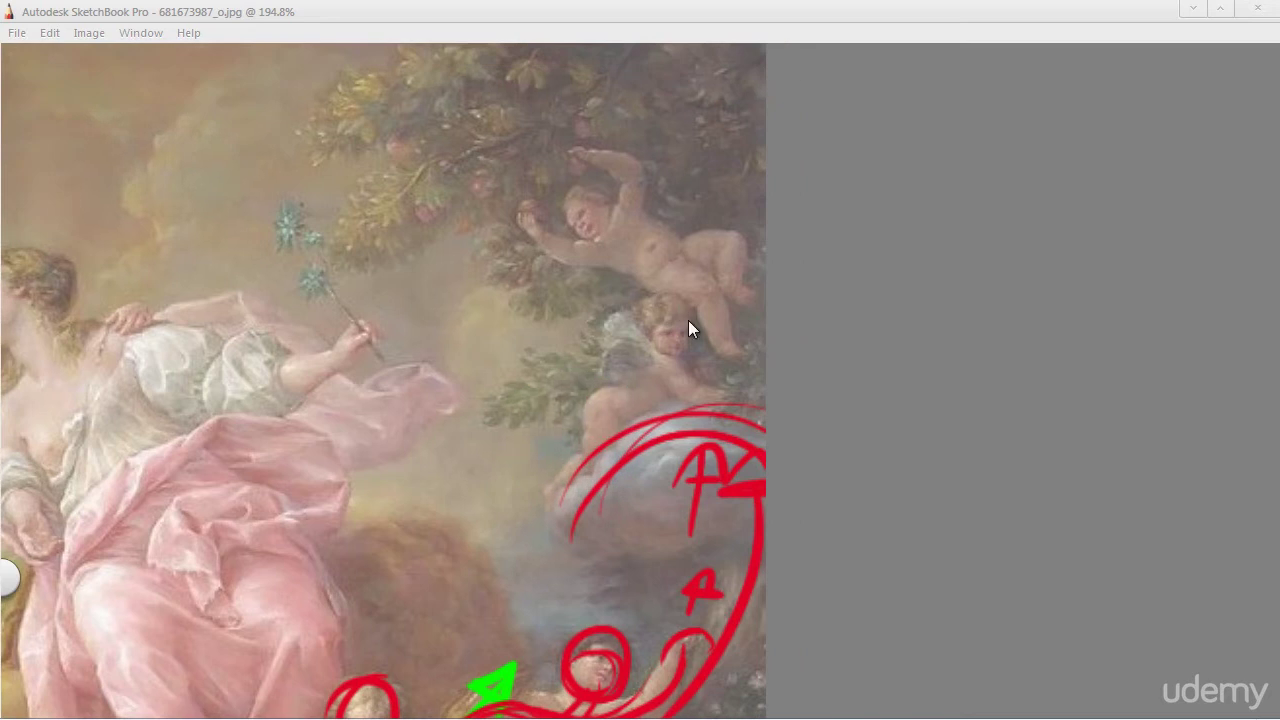
{"action": "mouse_move", "coordinate": [688, 321]}
{"action": "left_mouse_down"}
{"action": "mouse_move", "coordinate": [716, 264]}
{"action": "mouse_move", "coordinate": [650, 357]}
{"action": "left_mouse_up"}
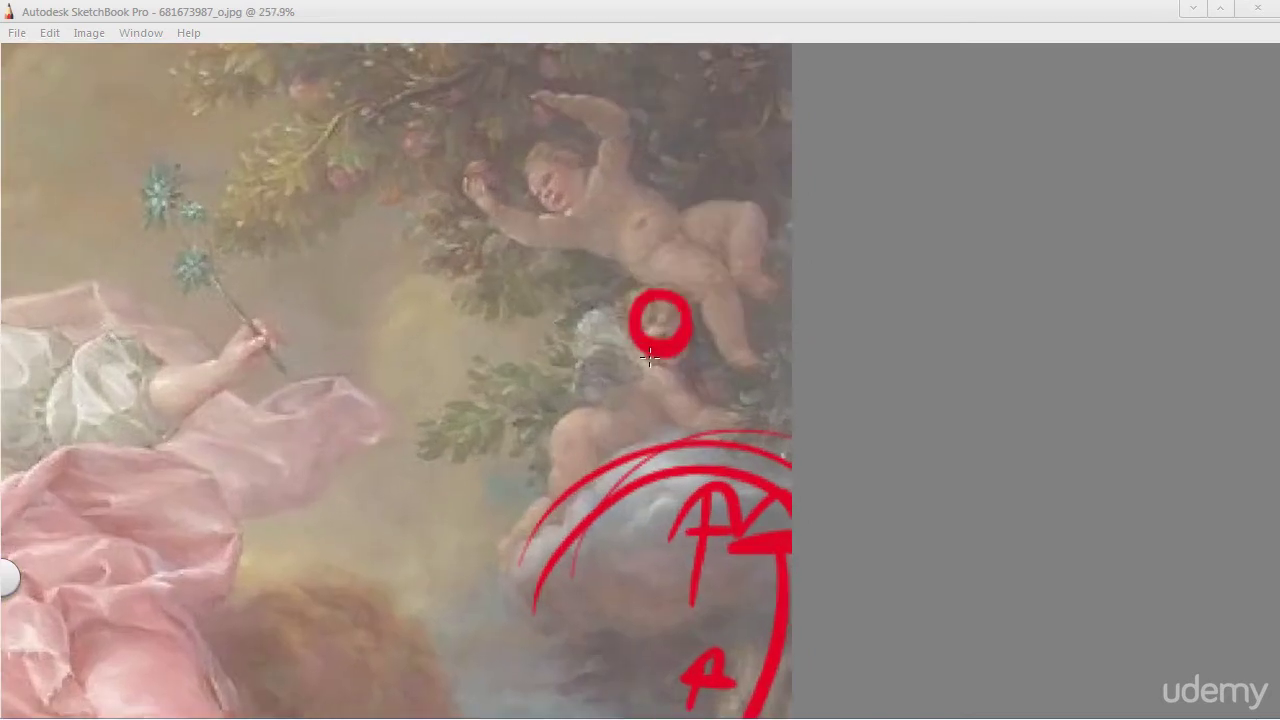
{"action": "key", "text": "ctrl+z"}
Step: Draw red curves along the hip and leg of the cherub on the cloud, with a small arrow pointing outward at its hip
{"action": "mouse_move", "coordinate": [477, 326]}
{"action": "left_mouse_down"}
{"action": "mouse_move", "coordinate": [634, 320]}
{"action": "mouse_move", "coordinate": [683, 283]}
{"action": "mouse_move", "coordinate": [837, 240]}
{"action": "mouse_move", "coordinate": [623, 234]}
{"action": "mouse_move", "coordinate": [571, 251]}
{"action": "left_mouse_up"}
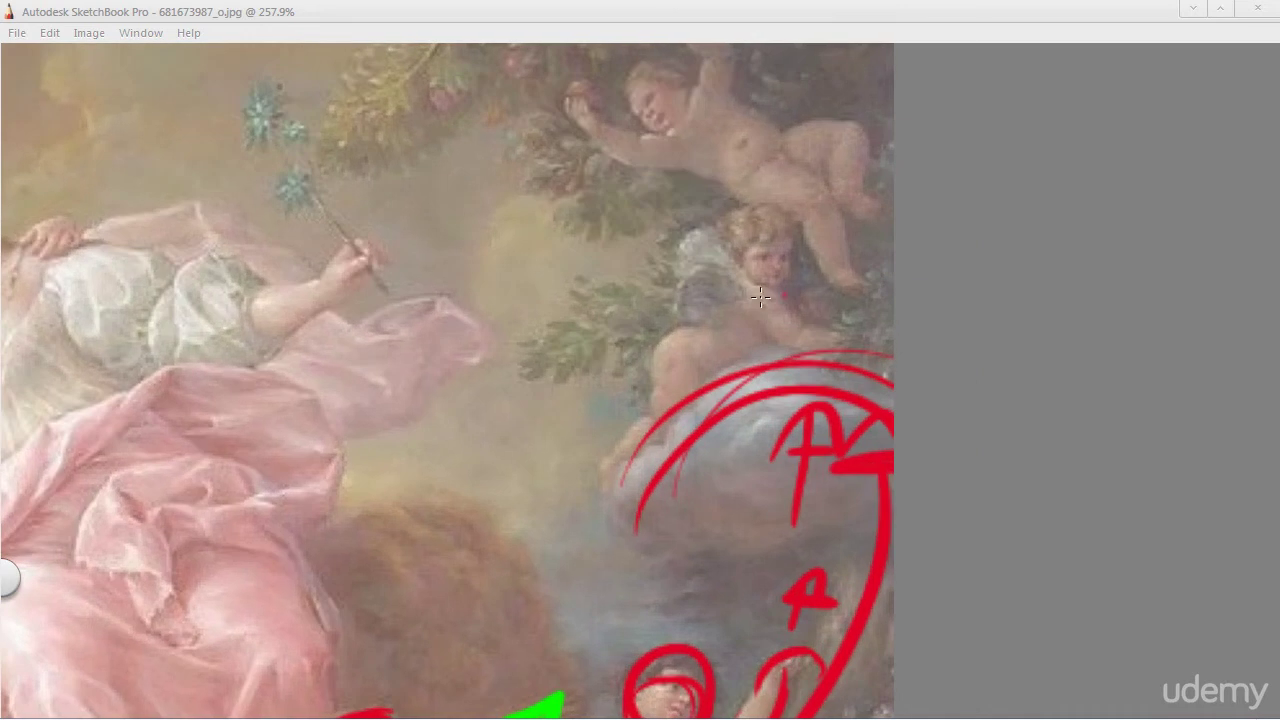
{"action": "left_click_drag", "start_coordinate": [718, 319], "coordinate": [629, 426]}
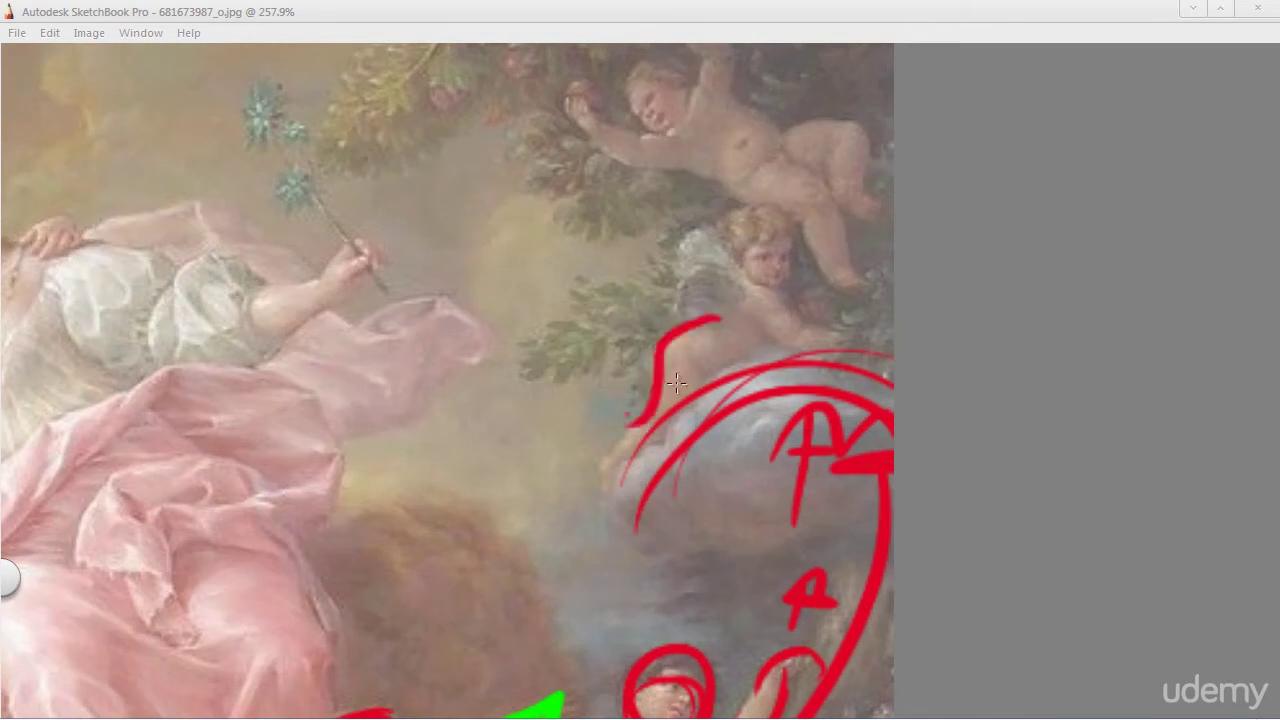
{"action": "key", "text": "ctrl+z"}
{"action": "left_click_drag", "start_coordinate": [702, 318], "coordinate": [635, 415]}
{"action": "left_click_drag", "start_coordinate": [722, 346], "coordinate": [556, 372]}
{"action": "key", "text": "ctrl+z"}
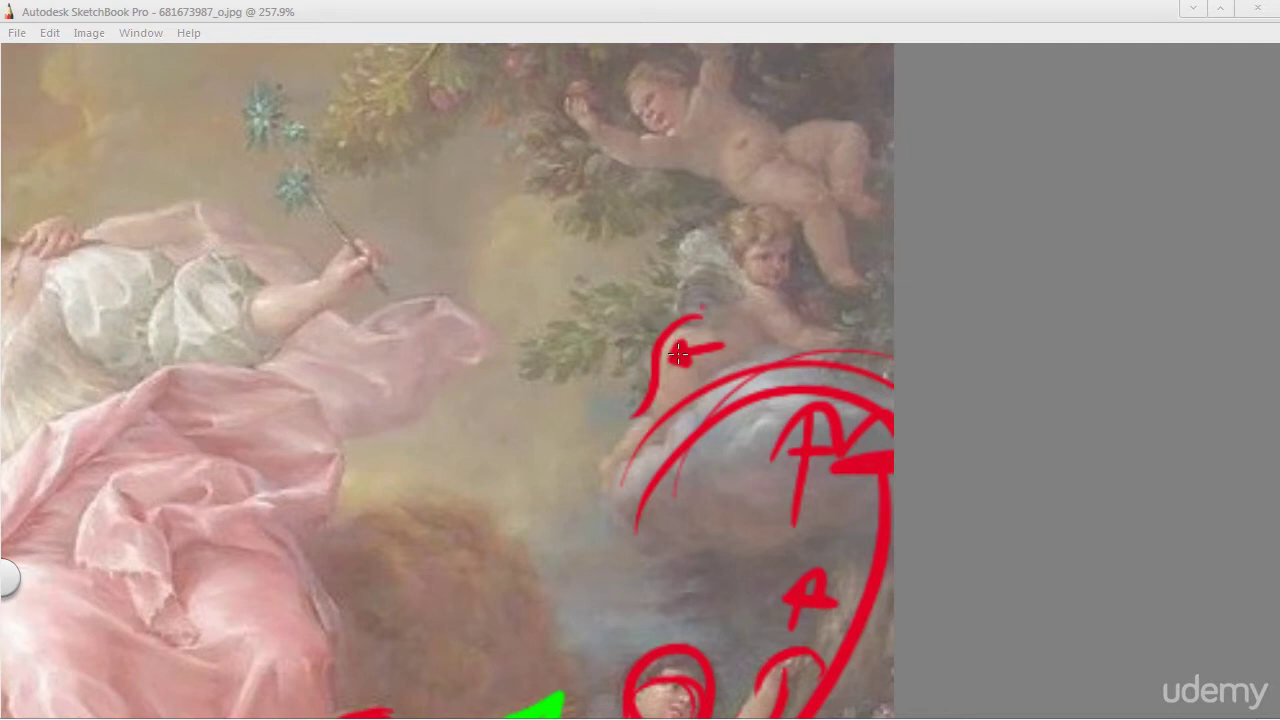
{"action": "left_click_drag", "start_coordinate": [675, 398], "coordinate": [585, 447]}
Step: Draw a red curve along the cloud cherub's shoulder and arm and an oval around its head
{"action": "key", "text": "space"}
{"action": "left_click_drag", "start_coordinate": [678, 278], "coordinate": [588, 360]}
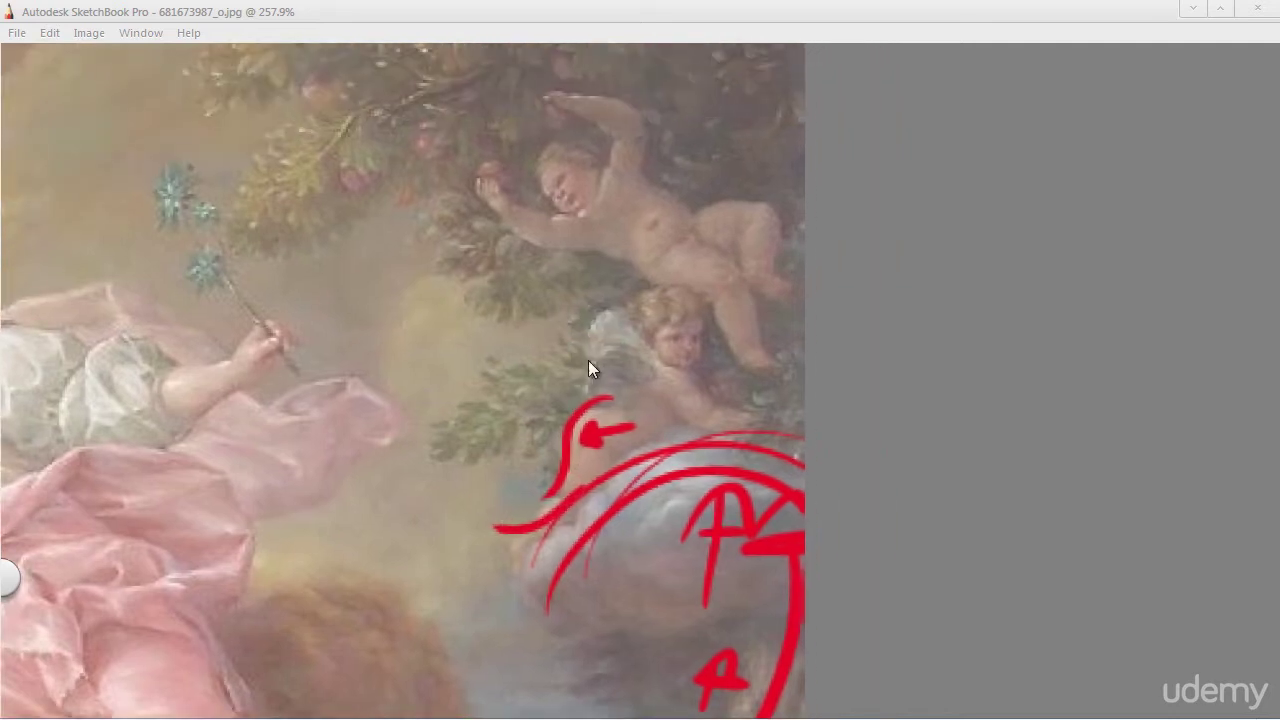
{"action": "mouse_move", "coordinate": [626, 412]}
{"action": "left_mouse_down"}
{"action": "mouse_move", "coordinate": [665, 368]}
{"action": "mouse_move", "coordinate": [745, 420]}
{"action": "mouse_move", "coordinate": [772, 422]}
{"action": "left_mouse_up"}
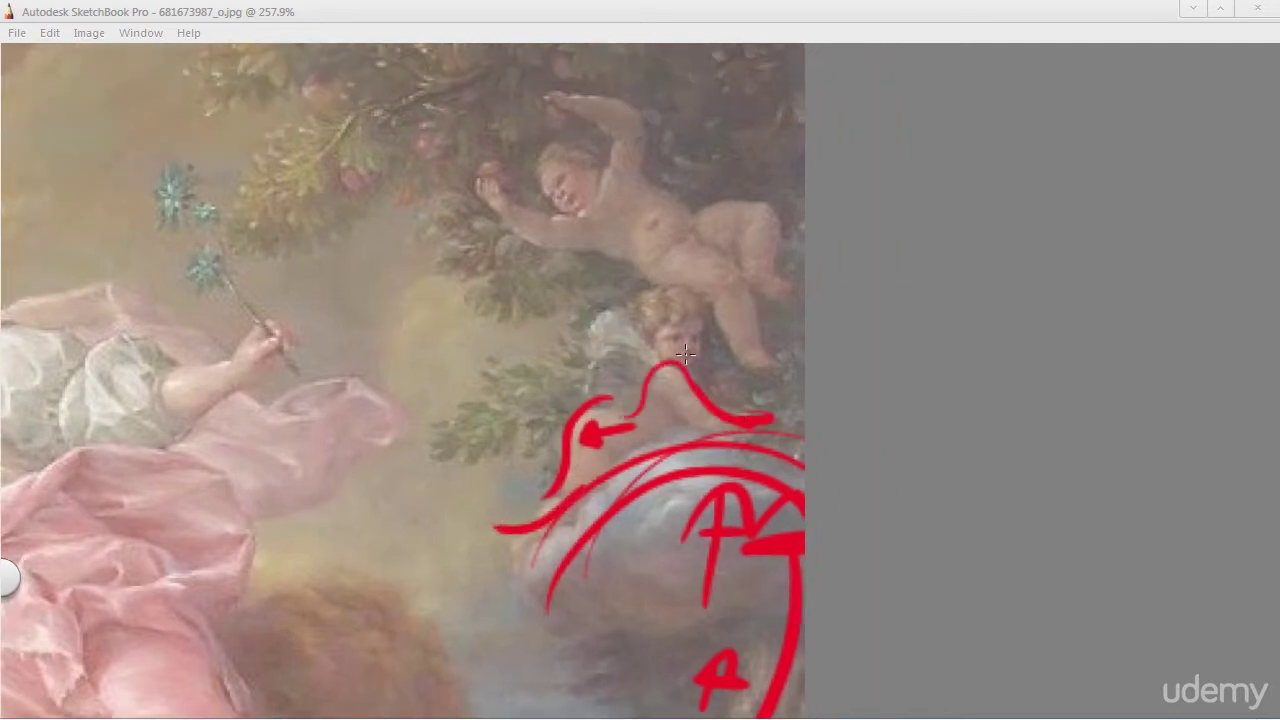
{"action": "left_click_drag", "start_coordinate": [662, 318], "coordinate": [712, 344]}
Step: Draw a long red arrow from the cloud cherub's wing down along the foliage toward the woman's pink scarf
{"action": "key", "text": "space"}
{"action": "left_click_drag", "start_coordinate": [560, 394], "coordinate": [603, 409]}
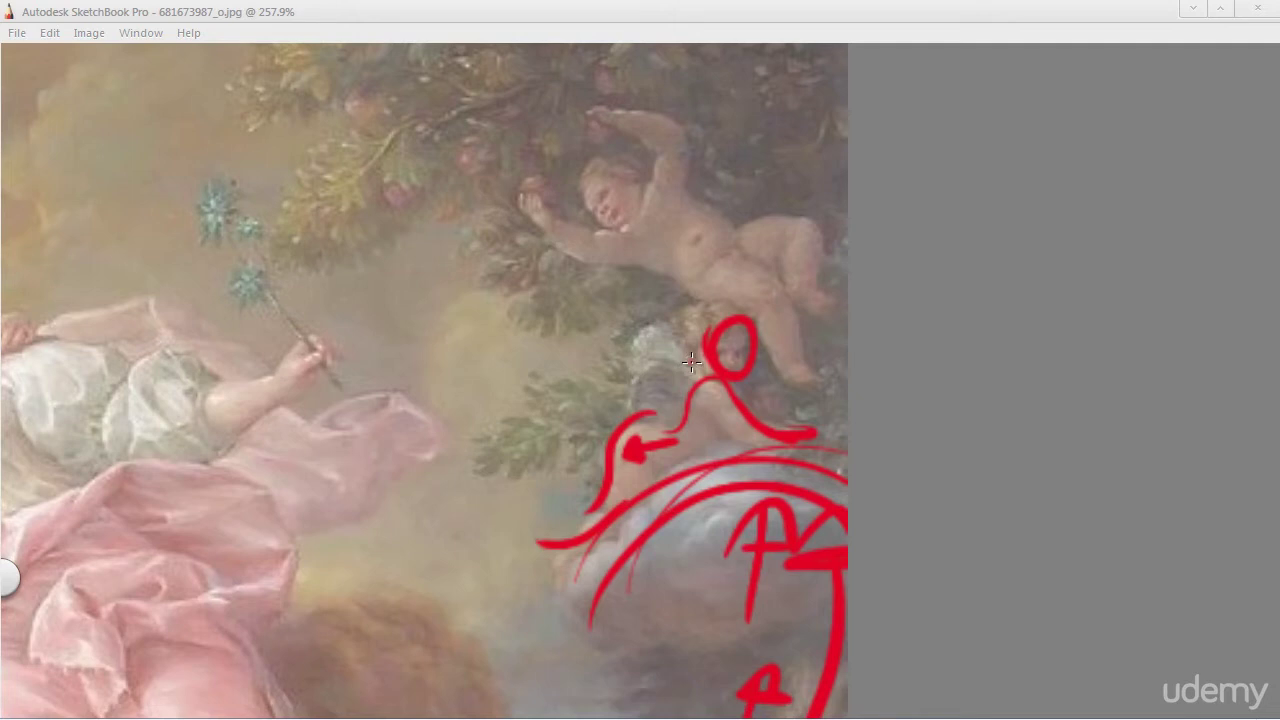
{"action": "key", "text": "space"}
{"action": "key", "text": "space"}
{"action": "key", "text": "space"}
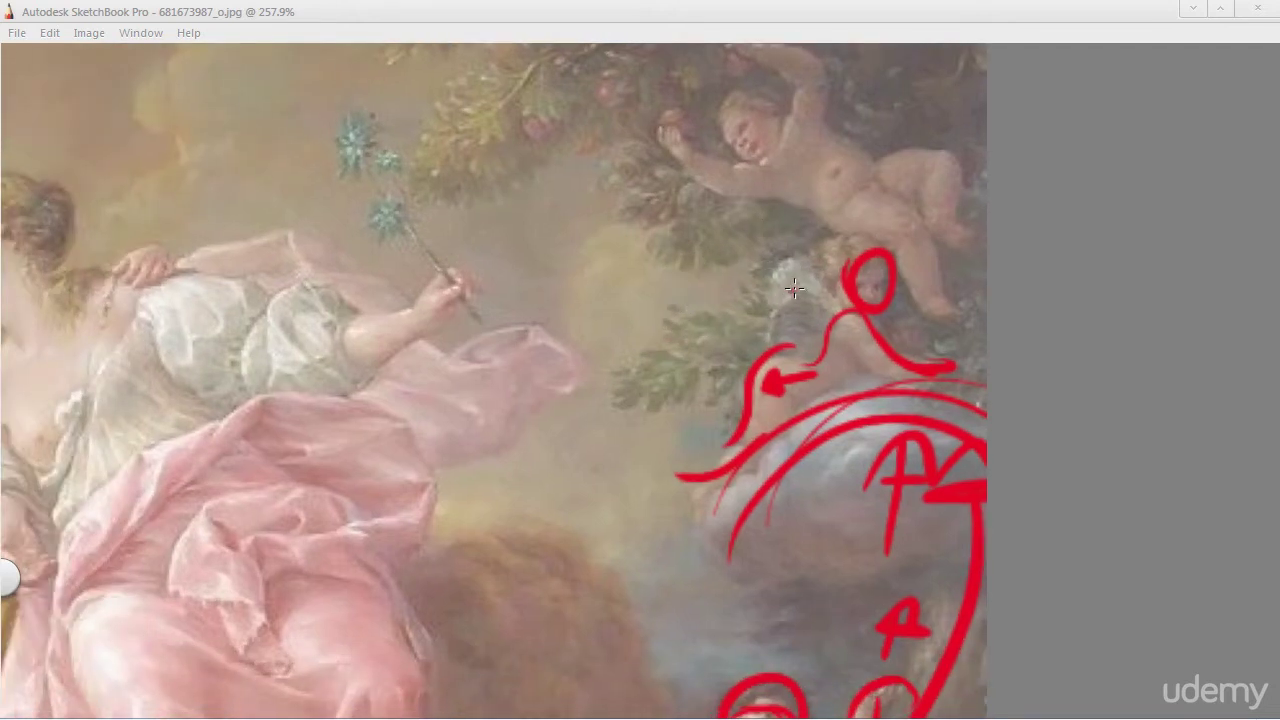
{"action": "left_click_drag", "start_coordinate": [678, 352], "coordinate": [595, 376]}
{"action": "key", "text": "ctrl+z"}
{"action": "mouse_move", "coordinate": [799, 292]}
{"action": "left_mouse_down"}
{"action": "mouse_move", "coordinate": [608, 384]}
{"action": "mouse_move", "coordinate": [651, 402]}
{"action": "left_mouse_up"}
Step: Draw a short red arrow pointing up from the cloud cherub's hand at the painting's edge
{"action": "key", "text": "space"}
{"action": "left_click_drag", "start_coordinate": [723, 258], "coordinate": [638, 207]}
{"action": "left_click_drag", "start_coordinate": [474, 287], "coordinate": [301, 382]}
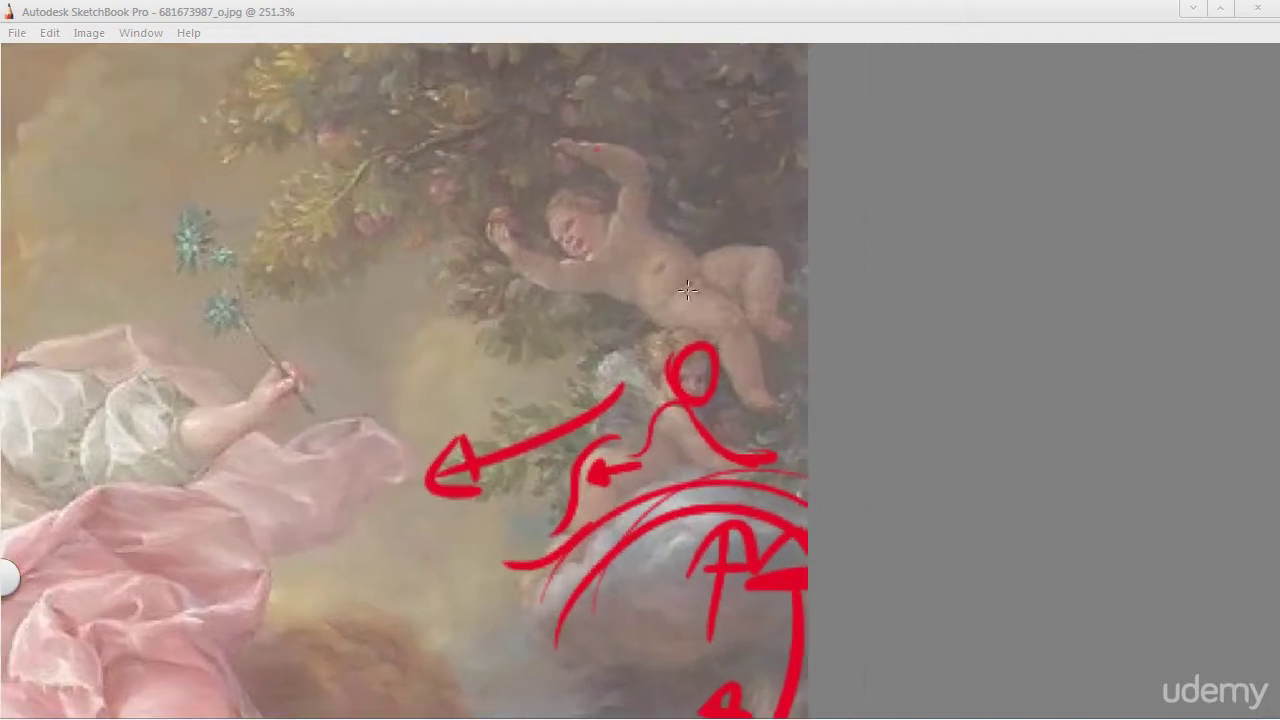
{"action": "left_click_drag", "start_coordinate": [781, 462], "coordinate": [778, 372]}
{"action": "left_click", "coordinate": [757, 321]}
Step: Draw red gesture lines over the upper cherub: a circle for the head and curves for the torso and both legs
{"action": "key", "text": "space"}
{"action": "left_click_drag", "start_coordinate": [542, 328], "coordinate": [563, 415]}
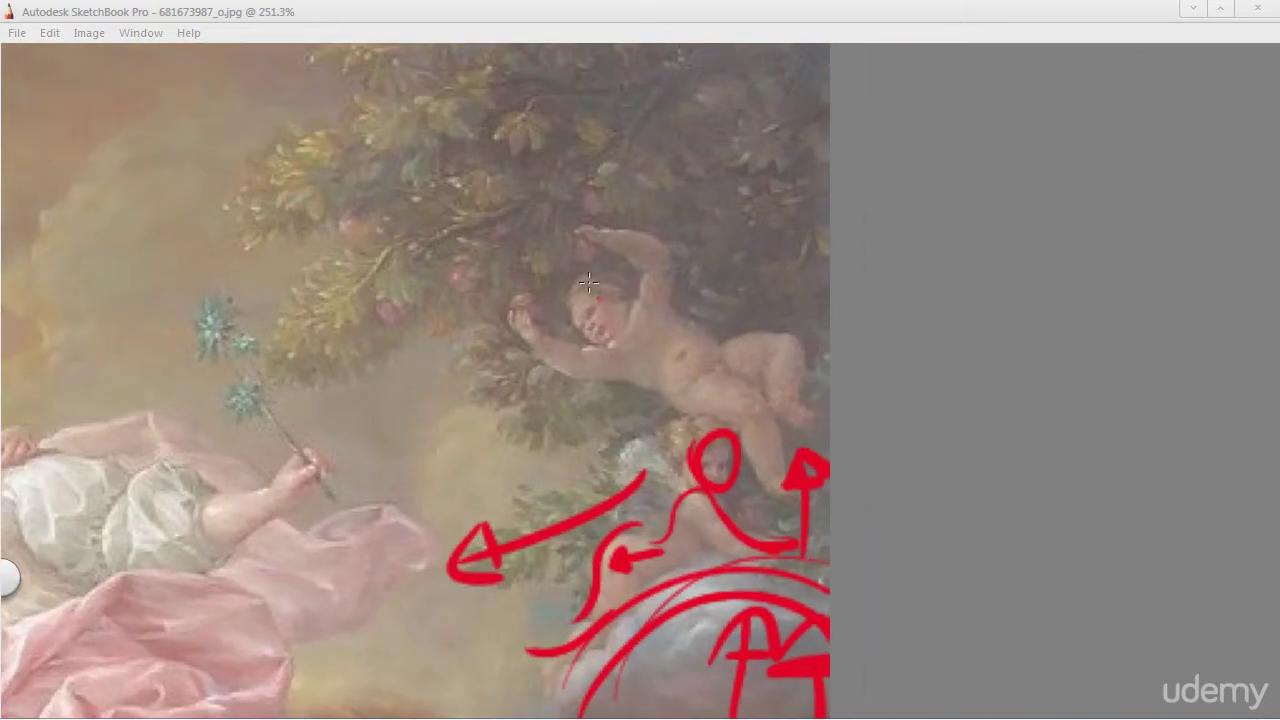
{"action": "mouse_move", "coordinate": [589, 283]}
{"action": "left_mouse_down"}
{"action": "mouse_move", "coordinate": [629, 307]}
{"action": "mouse_move", "coordinate": [610, 305]}
{"action": "mouse_move", "coordinate": [634, 331]}
{"action": "mouse_move", "coordinate": [726, 353]}
{"action": "mouse_move", "coordinate": [770, 505]}
{"action": "left_mouse_up"}
{"action": "left_click_drag", "start_coordinate": [718, 372], "coordinate": [780, 388]}
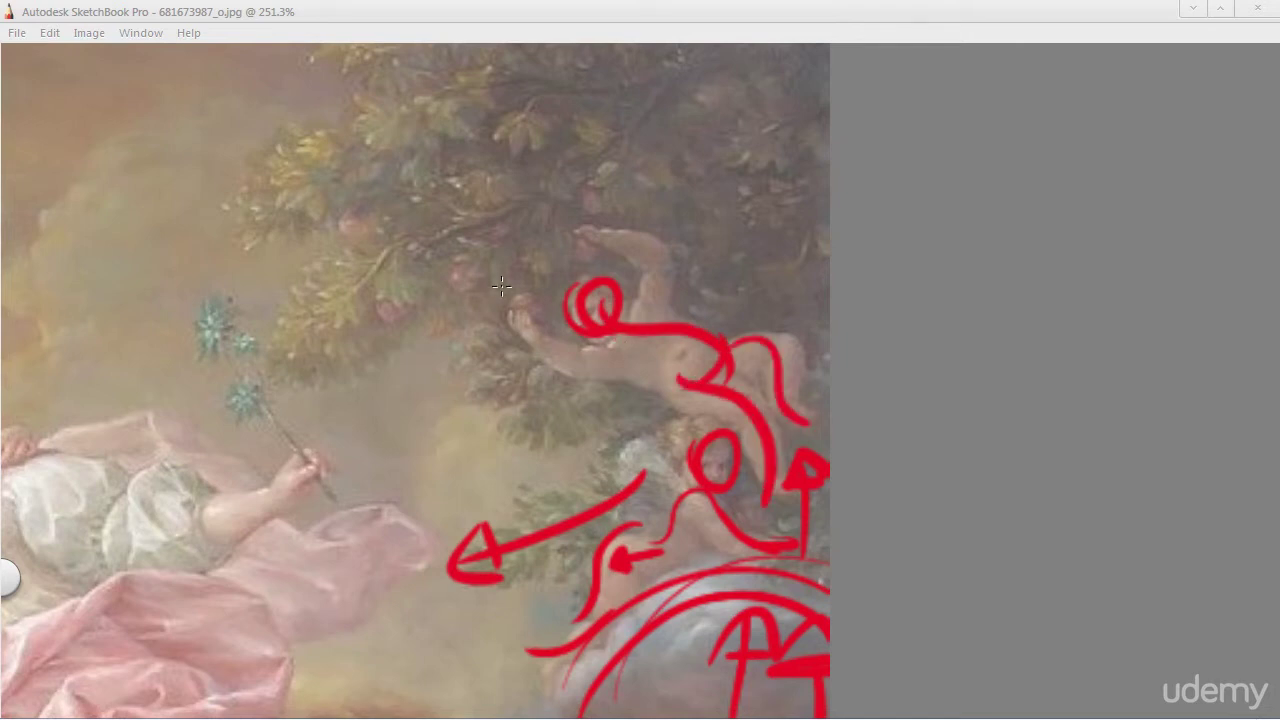
Step: Draw red curves along the upper cherub's two arms and an arrow from its head toward the woman's blue flowers
{"action": "mouse_move", "coordinate": [501, 286]}
{"action": "left_mouse_down"}
{"action": "mouse_move", "coordinate": [641, 357]}
{"action": "mouse_move", "coordinate": [673, 322]}
{"action": "left_mouse_up"}
{"action": "mouse_move", "coordinate": [623, 235]}
{"action": "left_mouse_down"}
{"action": "mouse_move", "coordinate": [593, 339]}
{"action": "mouse_move", "coordinate": [579, 293]}
{"action": "mouse_move", "coordinate": [600, 317]}
{"action": "mouse_move", "coordinate": [482, 354]}
{"action": "left_mouse_up"}
{"action": "key", "text": "space"}
{"action": "mouse_move", "coordinate": [454, 493]}
{"action": "left_mouse_down"}
{"action": "mouse_move", "coordinate": [444, 455]}
{"action": "mouse_move", "coordinate": [415, 462]}
{"action": "left_mouse_up"}
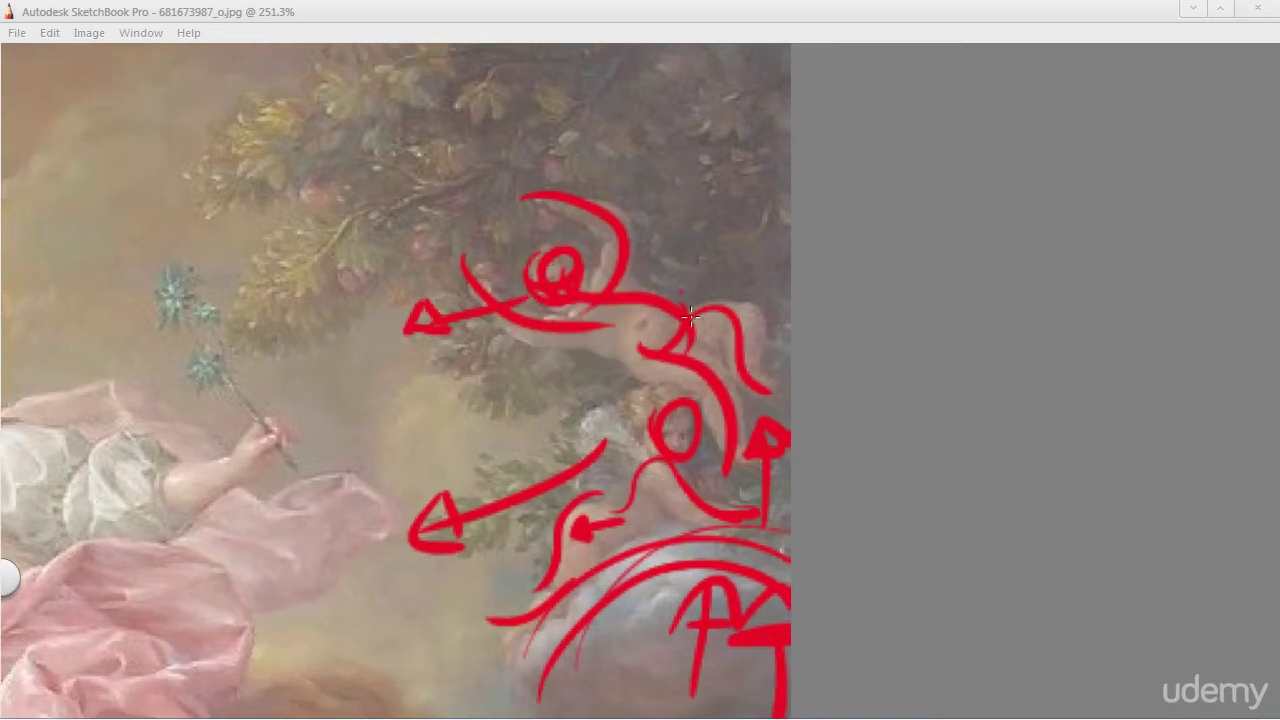
Step: Try a red arc through the foliage above the upper cherub's raised arm
{"action": "key", "text": "space"}
{"action": "key", "text": "space"}
{"action": "left_click_drag", "start_coordinate": [525, 414], "coordinate": [570, 376]}
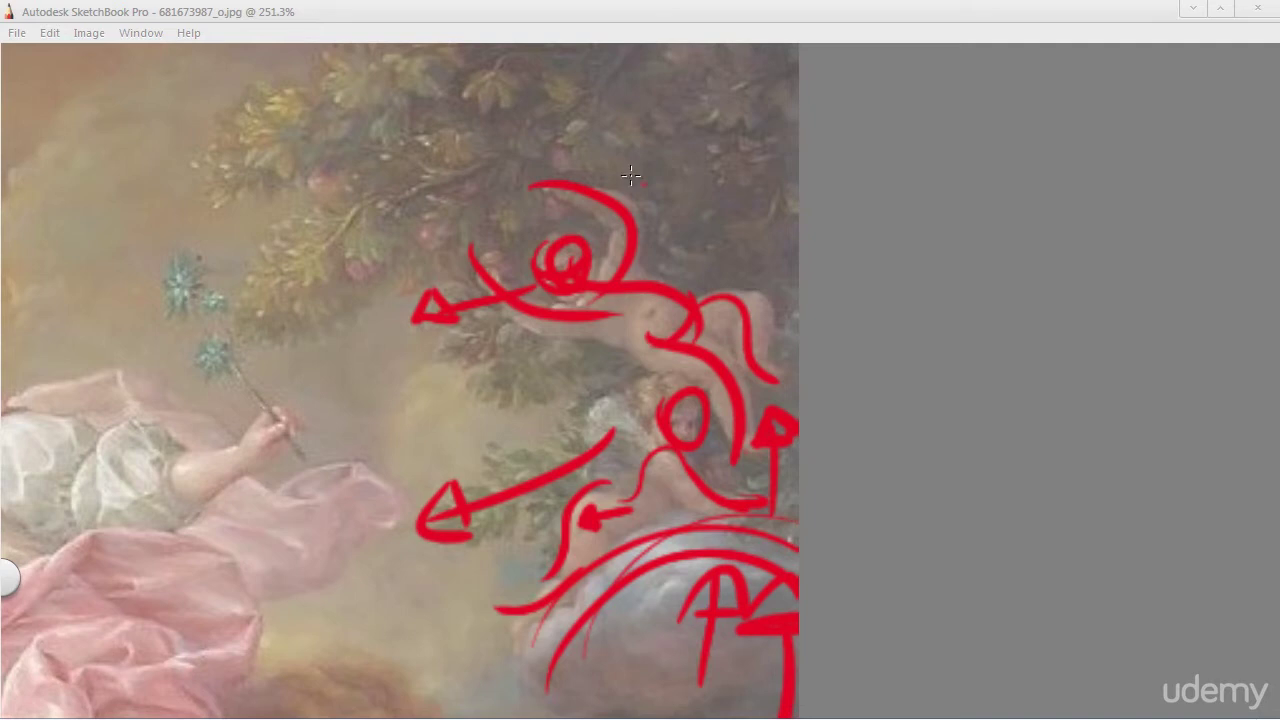
{"action": "key", "text": "space"}
{"action": "left_click_drag", "start_coordinate": [470, 322], "coordinate": [530, 388]}
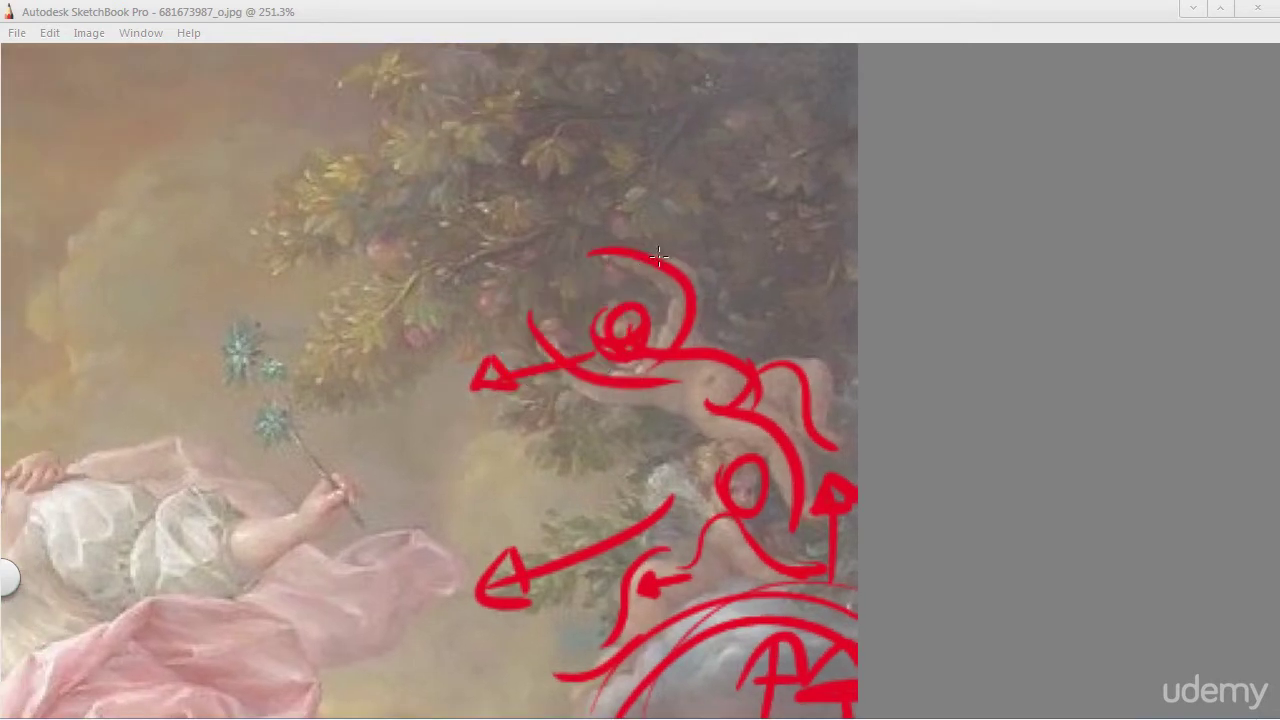
{"action": "mouse_move", "coordinate": [737, 234]}
{"action": "left_mouse_down"}
{"action": "mouse_move", "coordinate": [651, 504]}
{"action": "mouse_move", "coordinate": [534, 258]}
{"action": "left_mouse_up"}
{"action": "key", "text": "ctrl+z"}
Step: Draw a red arc above the upper cherub's raised arm, curving down through the foliage to a large arrowhead near the blue flowers
{"action": "key", "text": "space"}
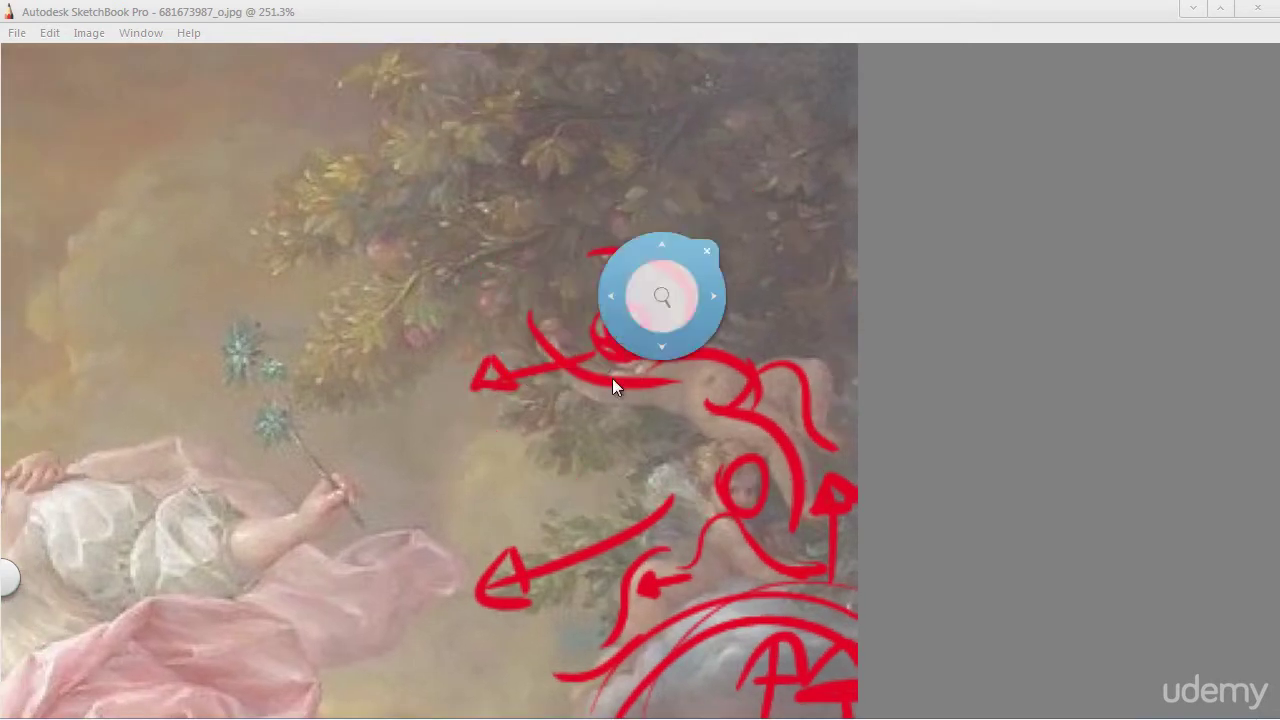
{"action": "mouse_move", "coordinate": [594, 436]}
{"action": "left_mouse_down"}
{"action": "mouse_move", "coordinate": [622, 360]}
{"action": "mouse_move", "coordinate": [607, 377]}
{"action": "mouse_move", "coordinate": [588, 495]}
{"action": "left_mouse_up"}
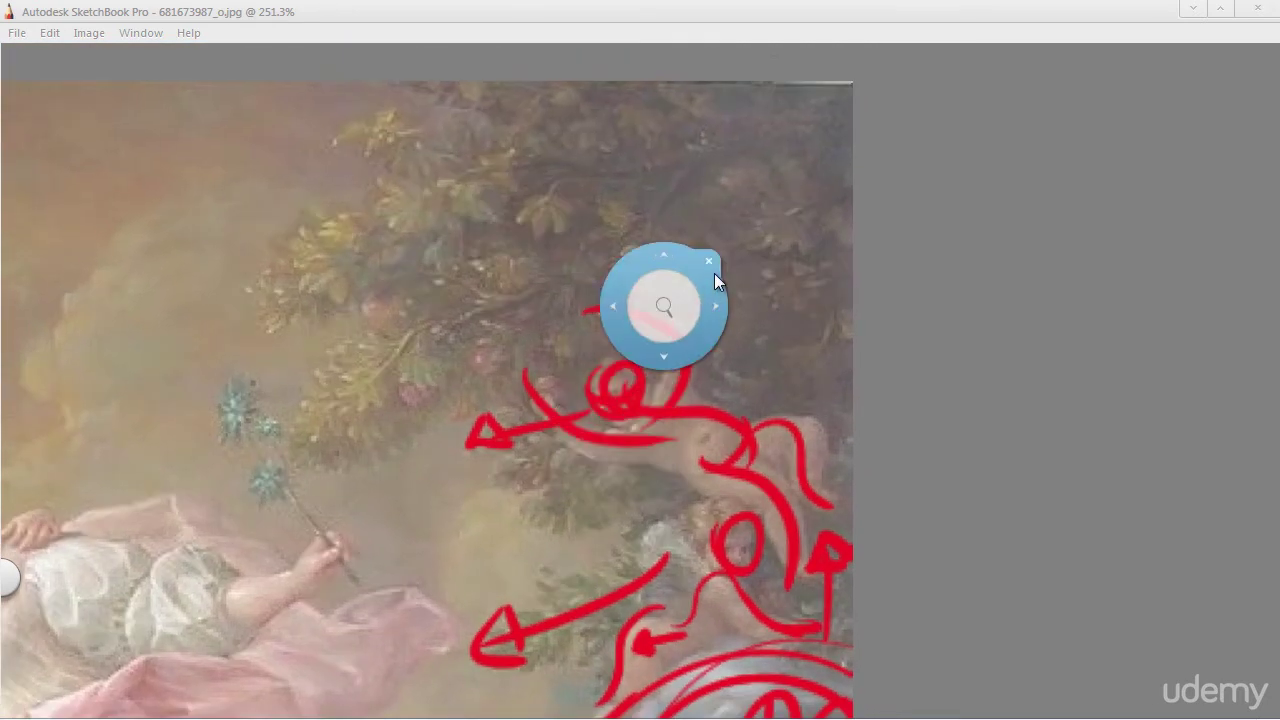
{"action": "left_click_drag", "start_coordinate": [815, 123], "coordinate": [828, 94]}
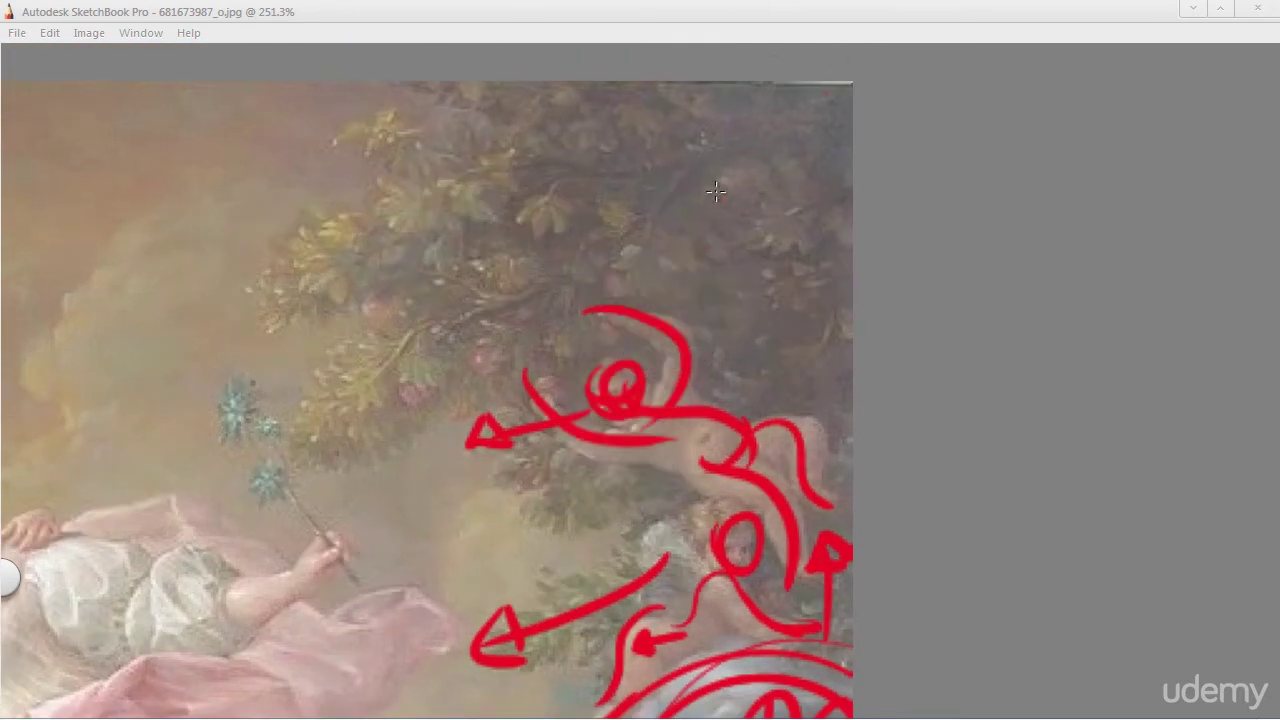
{"action": "key", "text": "space"}
{"action": "left_click_drag", "start_coordinate": [577, 497], "coordinate": [716, 502]}
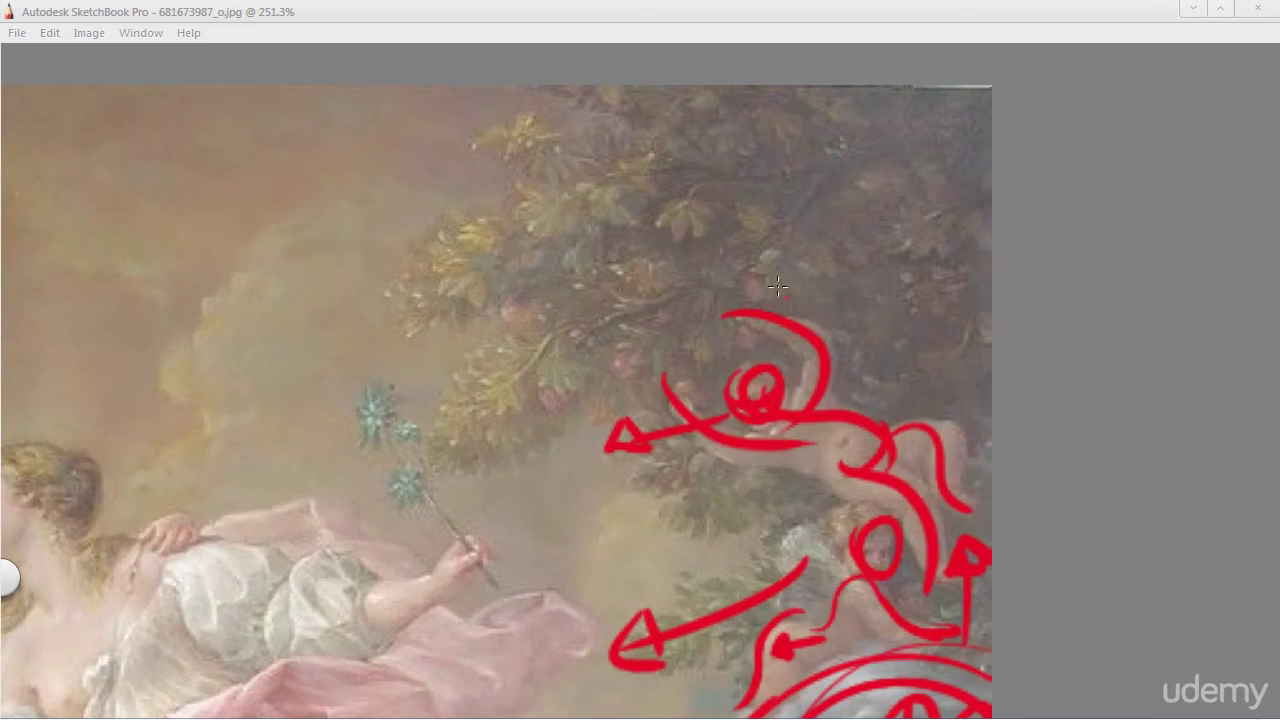
{"action": "mouse_move", "coordinate": [802, 270]}
{"action": "left_mouse_down"}
{"action": "mouse_move", "coordinate": [772, 271]}
{"action": "mouse_move", "coordinate": [520, 418]}
{"action": "left_mouse_up"}
{"action": "key", "text": "ctrl+z"}
{"action": "mouse_move", "coordinate": [828, 314]}
{"action": "left_mouse_down"}
{"action": "mouse_move", "coordinate": [769, 300]}
{"action": "mouse_move", "coordinate": [517, 452]}
{"action": "mouse_move", "coordinate": [578, 400]}
{"action": "mouse_move", "coordinate": [632, 303]}
{"action": "mouse_move", "coordinate": [487, 420]}
{"action": "left_mouse_up"}
{"action": "key", "text": "ctrl+z"}
{"action": "left_click_drag", "start_coordinate": [487, 355], "coordinate": [554, 396]}
{"action": "key", "text": "ctrl+z"}
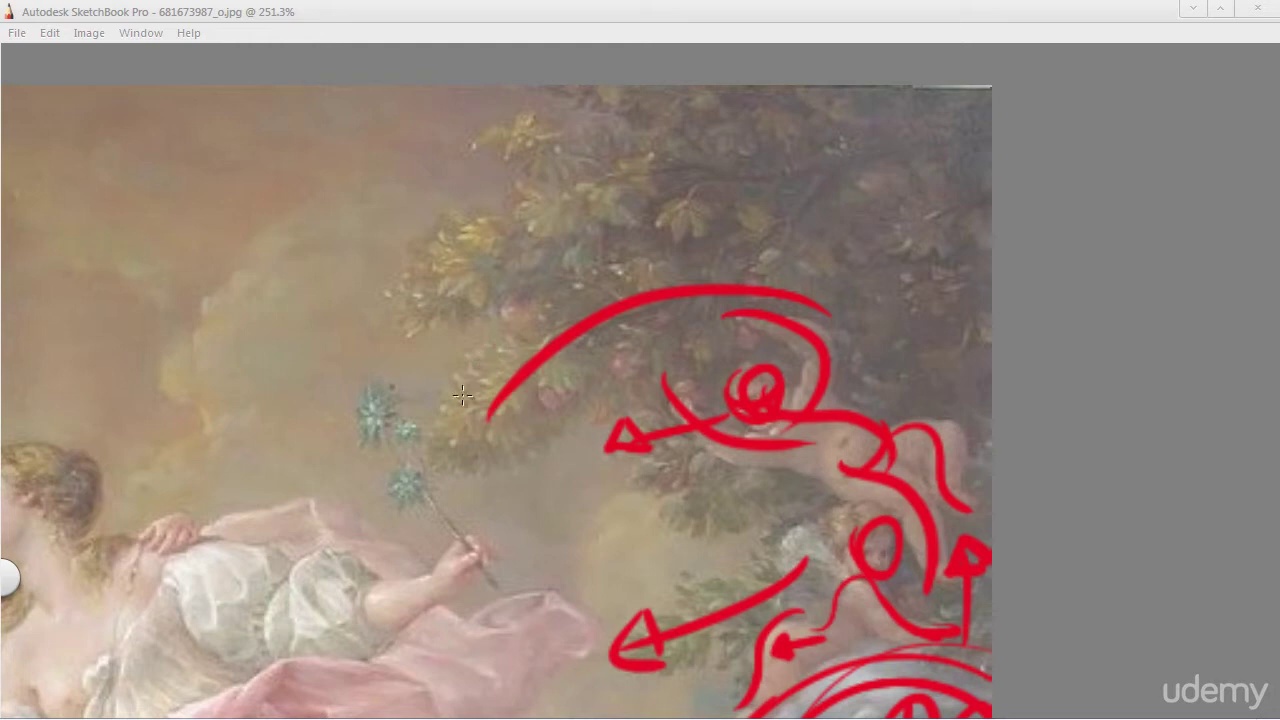
{"action": "mouse_move", "coordinate": [492, 349]}
{"action": "left_mouse_down"}
{"action": "mouse_move", "coordinate": [551, 419]}
{"action": "mouse_move", "coordinate": [473, 360]}
{"action": "left_mouse_up"}
{"action": "left_click_drag", "start_coordinate": [368, 485], "coordinate": [404, 491]}
Step: Try a large red arc across the tree's foliage, undo it, and switch the brush colour to light blue (185, 240, 255)
{"action": "mouse_move", "coordinate": [1012, 262]}
{"action": "left_mouse_down"}
{"action": "mouse_move", "coordinate": [484, 344]}
{"action": "mouse_move", "coordinate": [1000, 246]}
{"action": "mouse_move", "coordinate": [484, 330]}
{"action": "left_mouse_up"}
{"action": "key", "text": "ctrl+z"}
{"action": "key", "text": "Tab"}
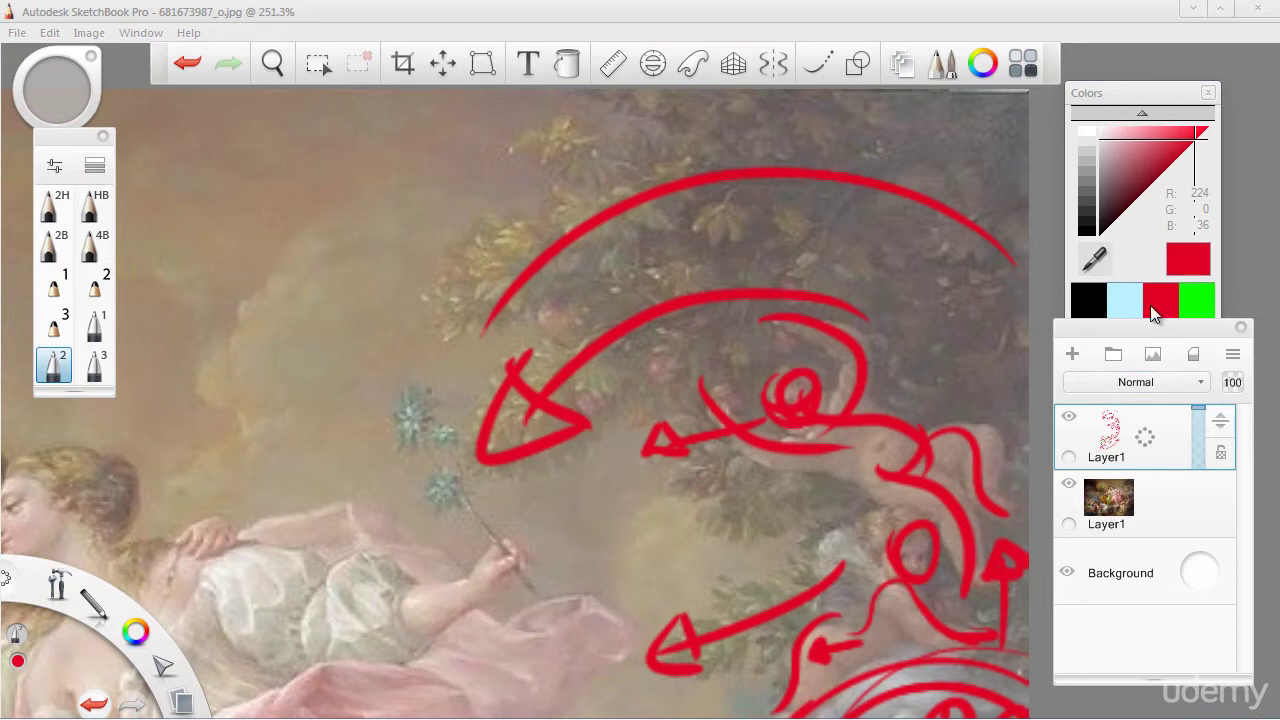
{"action": "left_click", "coordinate": [1125, 300]}
{"action": "key", "text": "ctrl+z"}
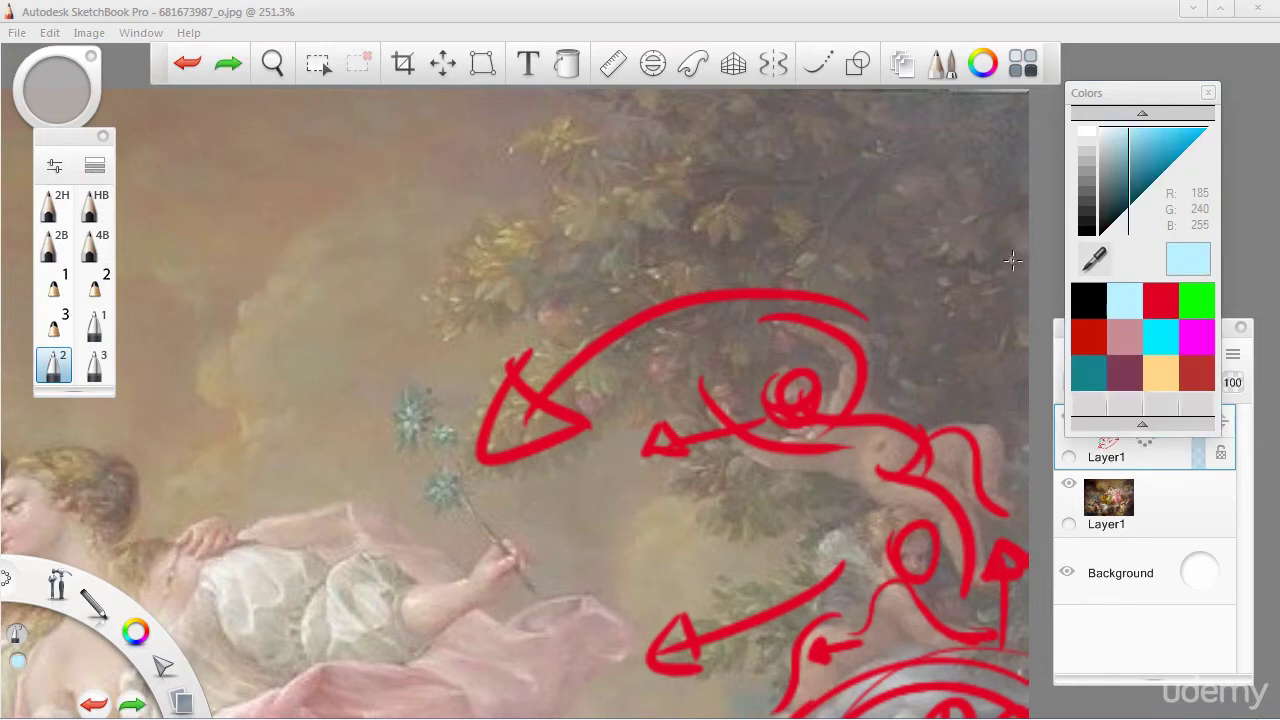
Step: Draw two light-blue arcs across the tree's foliage, with a large open arrowhead pointing down toward the blue flowers
{"action": "left_click_drag", "start_coordinate": [1000, 190], "coordinate": [480, 352]}
{"action": "key", "text": "ctrl+z"}
{"action": "left_click_drag", "start_coordinate": [985, 320], "coordinate": [478, 318]}
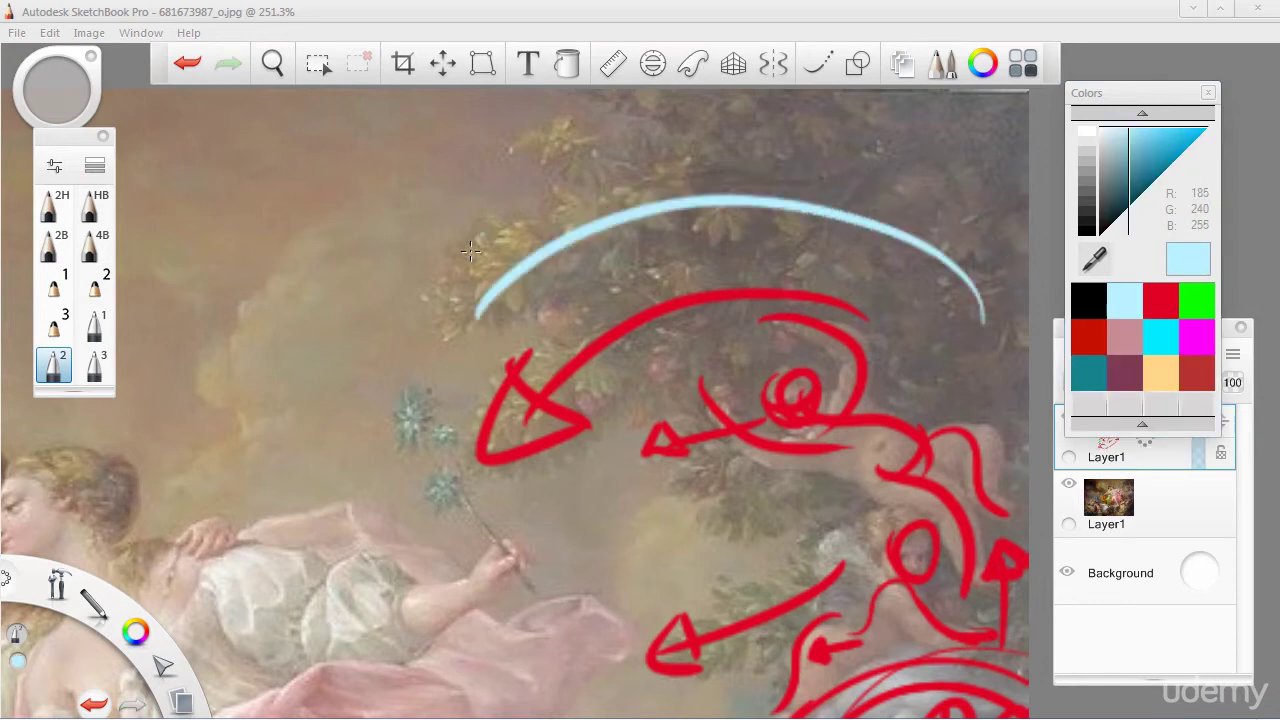
{"action": "left_click_drag", "start_coordinate": [470, 250], "coordinate": [476, 234]}
{"action": "mouse_move", "coordinate": [975, 188]}
{"action": "left_mouse_down"}
{"action": "mouse_move", "coordinate": [539, 240]}
{"action": "mouse_move", "coordinate": [515, 214]}
{"action": "left_mouse_up"}
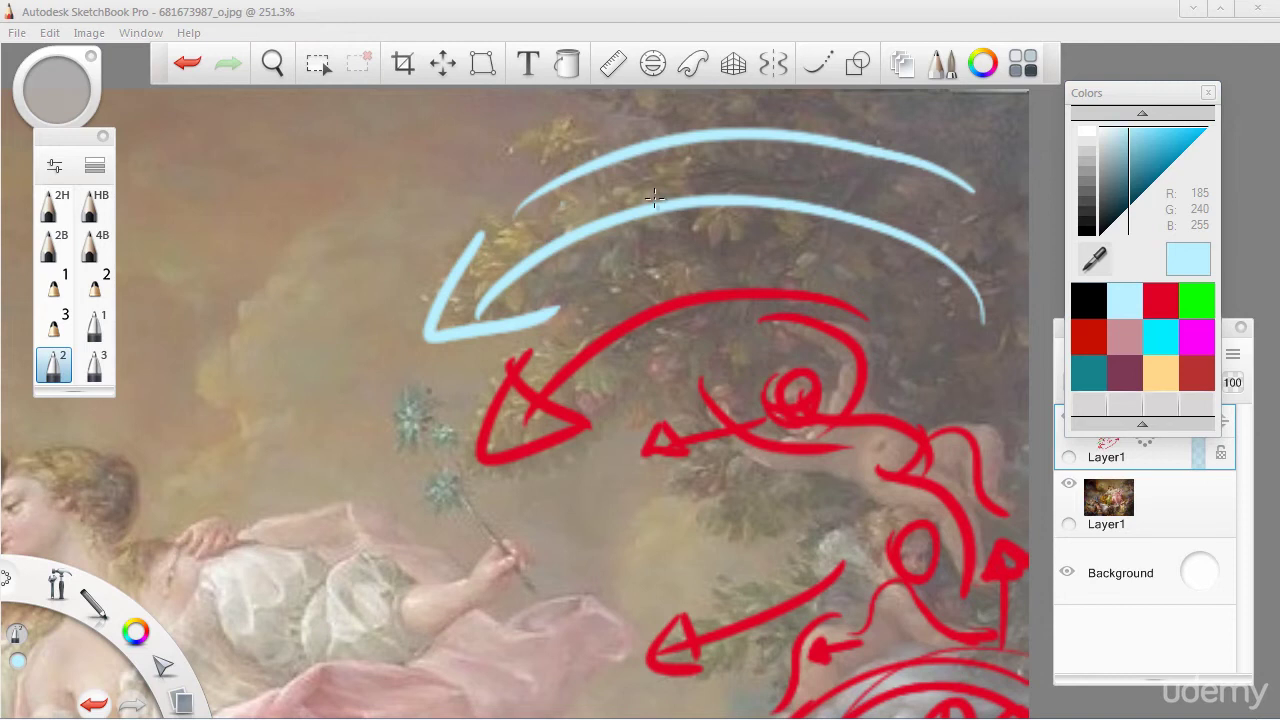
{"action": "key", "text": "space"}
{"action": "left_click_drag", "start_coordinate": [457, 403], "coordinate": [675, 266]}
{"action": "mouse_move", "coordinate": [667, 130]}
{"action": "left_mouse_down"}
{"action": "mouse_move", "coordinate": [625, 154]}
{"action": "mouse_move", "coordinate": [398, 460]}
{"action": "left_mouse_up"}
{"action": "key", "text": "ctrl+z"}
Step: Hide the interface and draw a third light-blue arc above the other two, ending in a small arrowhead above the blue flowers
{"action": "key", "text": "space"}
{"action": "mouse_move", "coordinate": [769, 269]}
{"action": "left_mouse_down"}
{"action": "mouse_move", "coordinate": [731, 400]}
{"action": "mouse_move", "coordinate": [563, 380]}
{"action": "left_mouse_up"}
{"action": "key", "text": "Tab"}
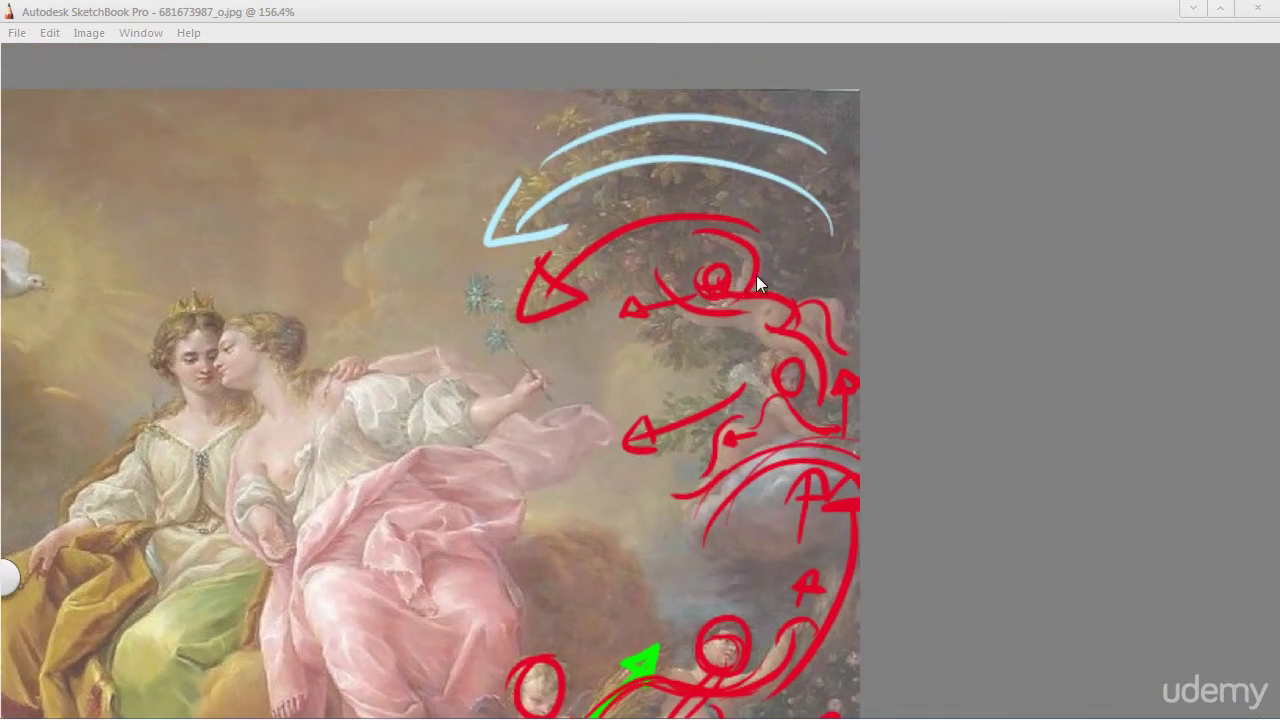
{"action": "key", "text": "space"}
{"action": "left_click_drag", "start_coordinate": [745, 278], "coordinate": [824, 140]}
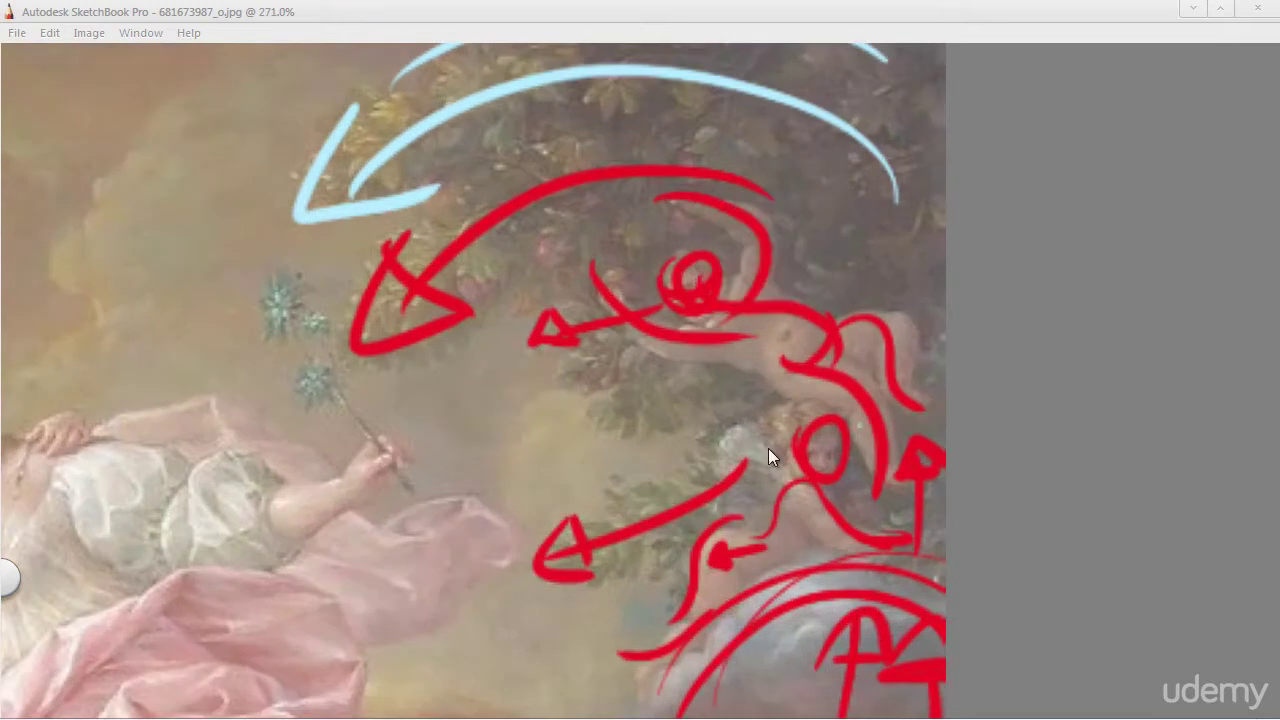
{"action": "key", "text": "space"}
{"action": "left_click_drag", "start_coordinate": [607, 541], "coordinate": [644, 264]}
{"action": "left_click_drag", "start_coordinate": [644, 403], "coordinate": [632, 697]}
{"action": "left_click_drag", "start_coordinate": [400, 268], "coordinate": [459, 391]}
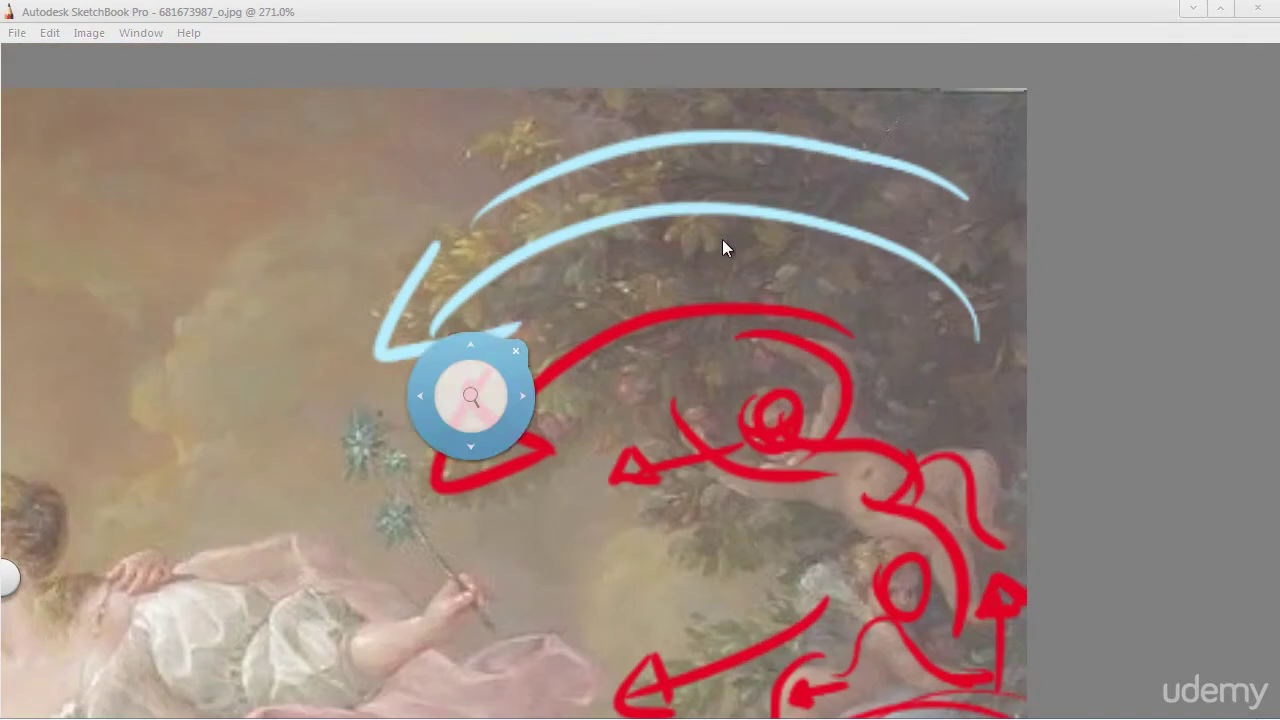
{"action": "mouse_move", "coordinate": [938, 152]}
{"action": "left_mouse_down"}
{"action": "mouse_move", "coordinate": [360, 320]}
{"action": "mouse_move", "coordinate": [413, 297]}
{"action": "left_mouse_up"}
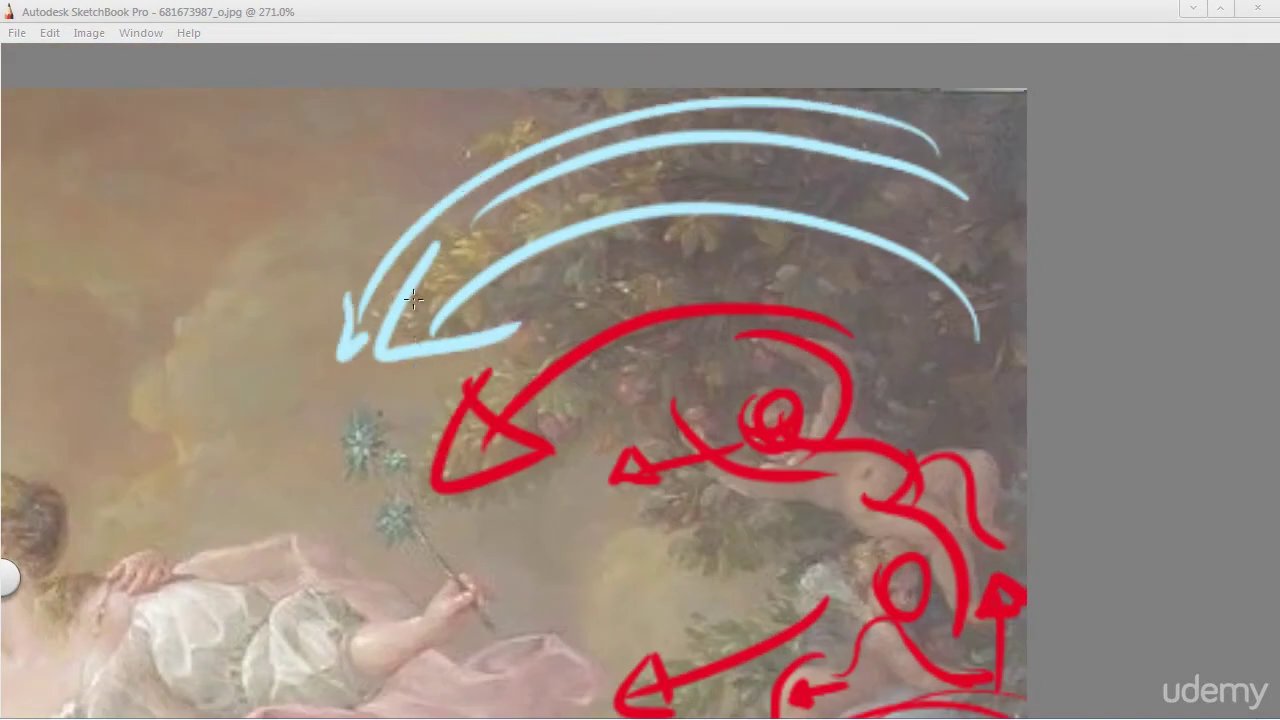
Step: Try a light-blue stroke down the painting's right side, from beside the upper cherubs toward the lion
{"action": "key", "text": "space"}
{"action": "left_click_drag", "start_coordinate": [427, 451], "coordinate": [702, 192]}
{"action": "left_click_drag", "start_coordinate": [503, 439], "coordinate": [539, 221]}
{"action": "mouse_move", "coordinate": [510, 386]}
{"action": "left_mouse_down"}
{"action": "mouse_move", "coordinate": [437, 494]}
{"action": "mouse_move", "coordinate": [434, 539]}
{"action": "mouse_move", "coordinate": [571, 306]}
{"action": "mouse_move", "coordinate": [606, 297]}
{"action": "mouse_move", "coordinate": [831, 321]}
{"action": "mouse_move", "coordinate": [974, 359]}
{"action": "mouse_move", "coordinate": [969, 311]}
{"action": "mouse_move", "coordinate": [949, 376]}
{"action": "mouse_move", "coordinate": [703, 265]}
{"action": "mouse_move", "coordinate": [430, 363]}
{"action": "mouse_move", "coordinate": [444, 349]}
{"action": "left_mouse_up"}
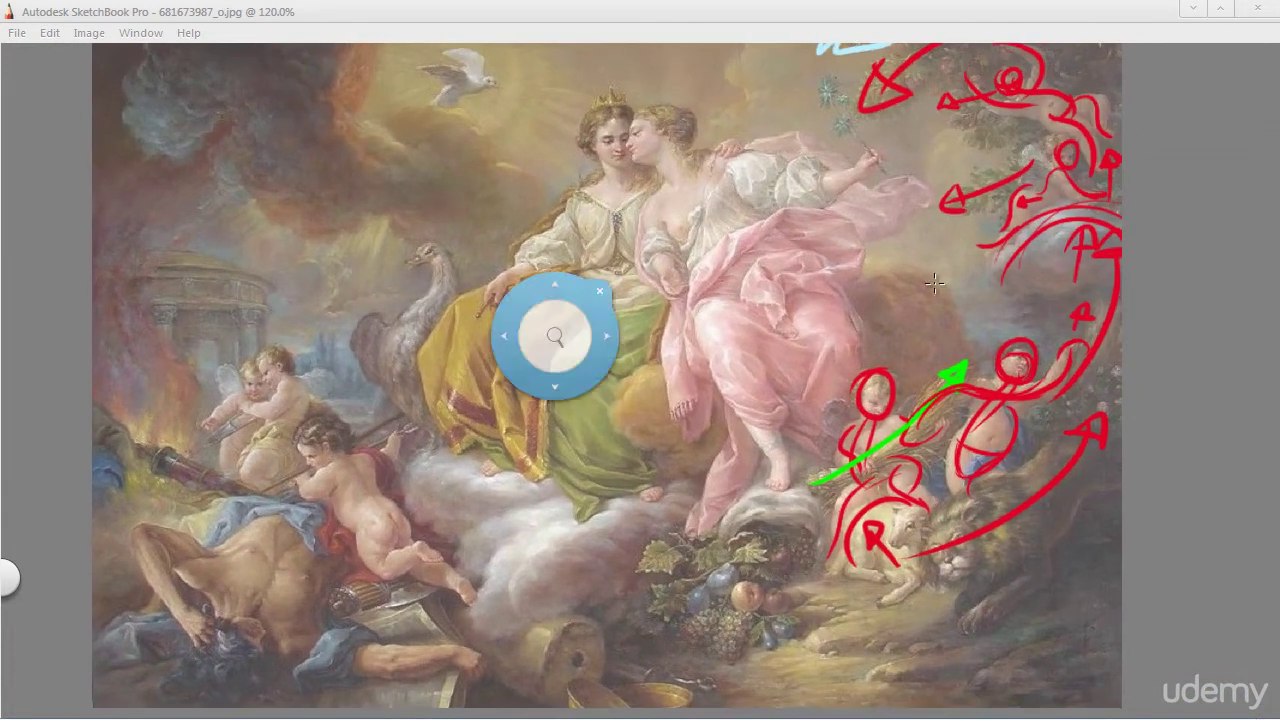
{"action": "left_click_drag", "start_coordinate": [970, 192], "coordinate": [1157, 500]}
{"action": "key", "text": "ctrl+z"}
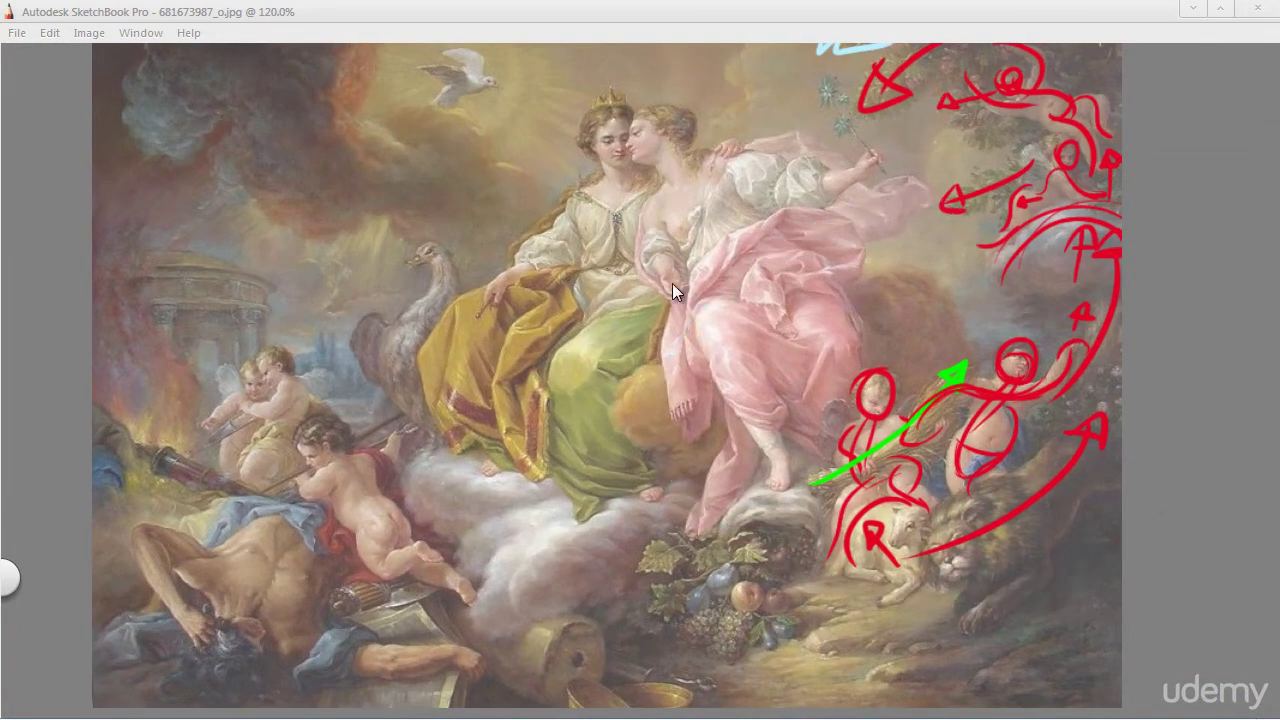
{"action": "key", "text": "space"}
{"action": "mouse_move", "coordinate": [553, 451]}
{"action": "left_mouse_down"}
{"action": "mouse_move", "coordinate": [695, 417]}
{"action": "mouse_move", "coordinate": [779, 417]}
{"action": "left_mouse_up"}
{"action": "mouse_move", "coordinate": [799, 461]}
{"action": "left_mouse_down"}
{"action": "mouse_move", "coordinate": [664, 186]}
{"action": "mouse_move", "coordinate": [680, 490]}
{"action": "left_mouse_up"}
{"action": "key", "text": "ctrl+z"}
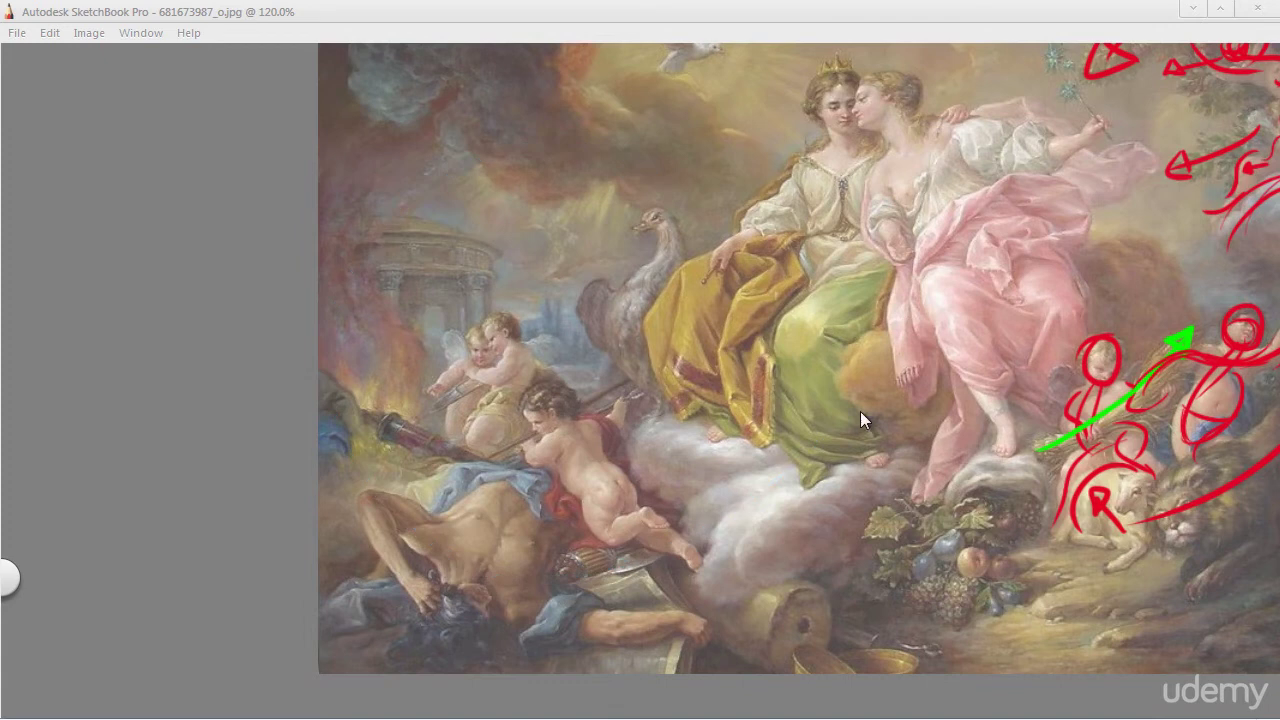
{"action": "key", "text": "space"}
{"action": "left_click_drag", "start_coordinate": [891, 431], "coordinate": [878, 400]}
{"action": "key", "text": "space"}
{"action": "left_click_drag", "start_coordinate": [720, 451], "coordinate": [521, 404]}
{"action": "mouse_move", "coordinate": [874, 399]}
{"action": "left_mouse_down"}
{"action": "mouse_move", "coordinate": [711, 657]}
{"action": "mouse_move", "coordinate": [882, 398]}
{"action": "left_mouse_up"}
{"action": "key", "text": "ctrl+z"}
Step: Try a light-blue curve from the pink-robed woman's foot down along the upper edge of the cornucopia
{"action": "key", "text": "space"}
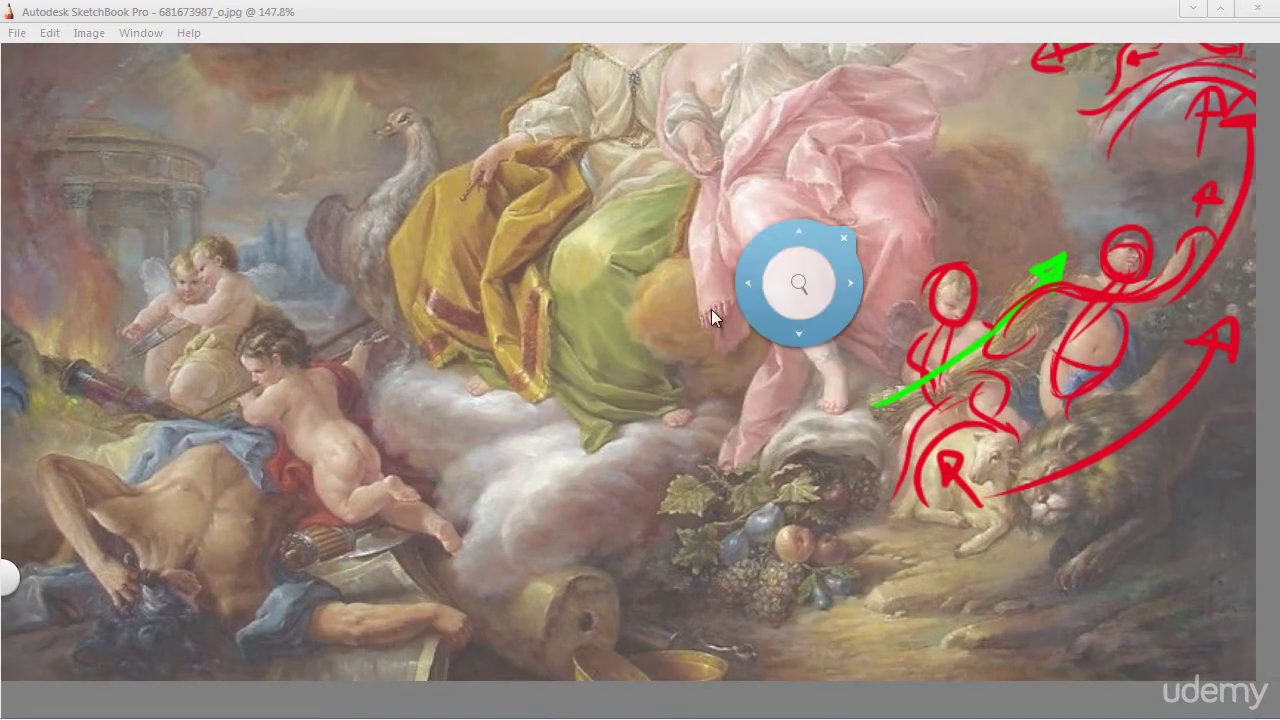
{"action": "mouse_move", "coordinate": [620, 452]}
{"action": "left_mouse_down"}
{"action": "mouse_move", "coordinate": [608, 444]}
{"action": "mouse_move", "coordinate": [371, 540]}
{"action": "mouse_move", "coordinate": [348, 491]}
{"action": "mouse_move", "coordinate": [376, 489]}
{"action": "left_mouse_up"}
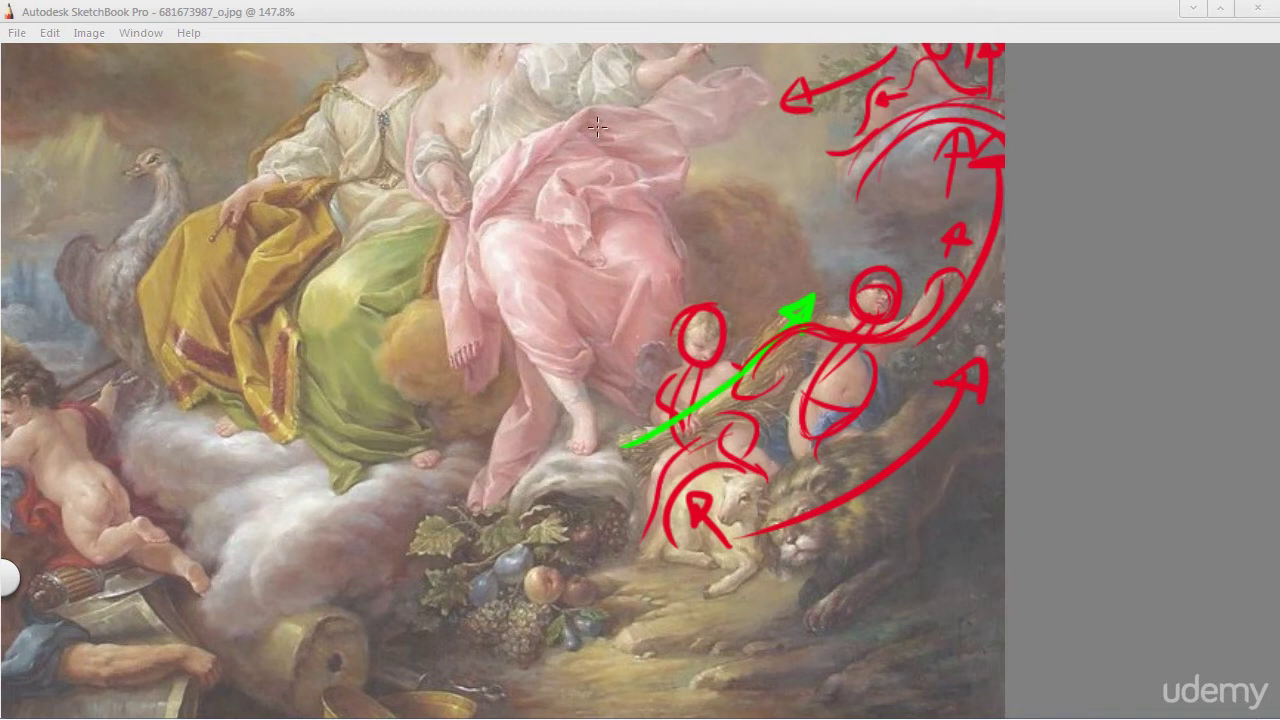
{"action": "key", "text": "space"}
{"action": "left_click_drag", "start_coordinate": [638, 378], "coordinate": [689, 304]}
{"action": "left_click_drag", "start_coordinate": [441, 464], "coordinate": [529, 375]}
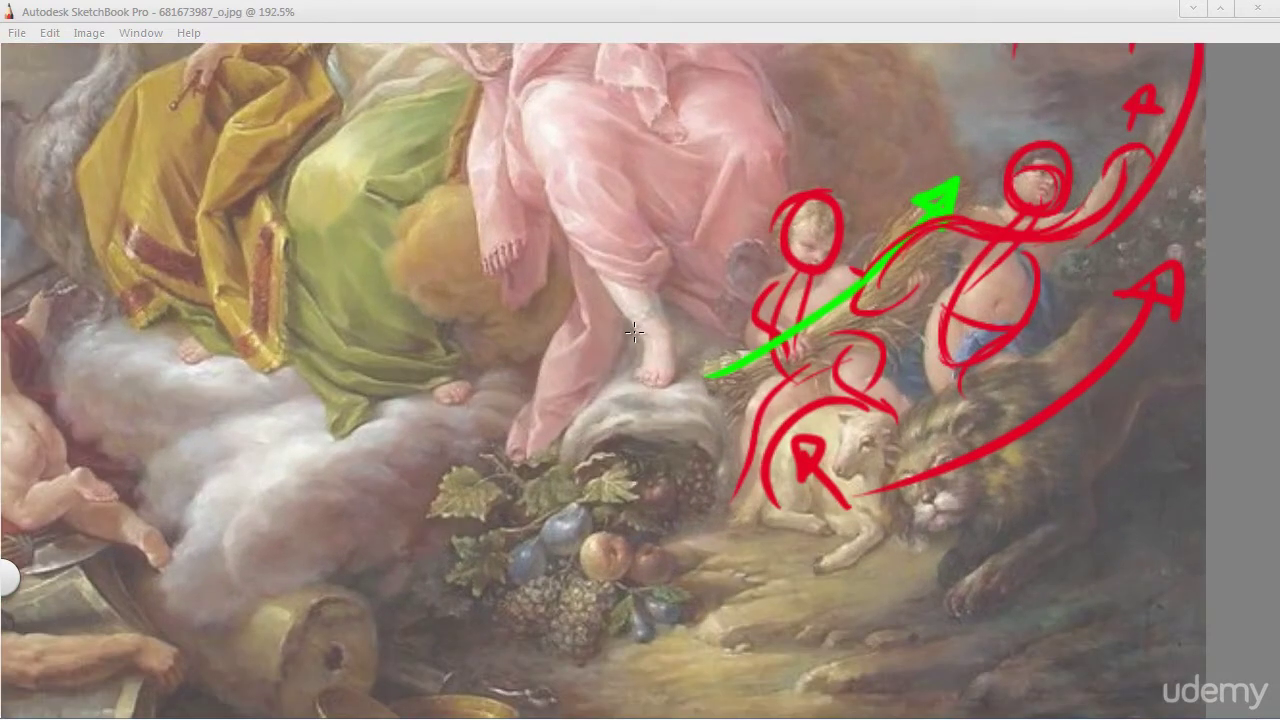
{"action": "left_click_drag", "start_coordinate": [638, 316], "coordinate": [440, 490]}
{"action": "key", "text": "ctrl+z"}
Step: Switch the brush colour to red and draw curves along both sides of the cornucopia and around its rim
{"action": "key", "text": "Tab"}
{"action": "left_click", "coordinate": [1168, 301]}
{"action": "key", "text": "Tab"}
{"action": "left_click_drag", "start_coordinate": [530, 447], "coordinate": [448, 500]}
{"action": "left_click_drag", "start_coordinate": [690, 318], "coordinate": [636, 584]}
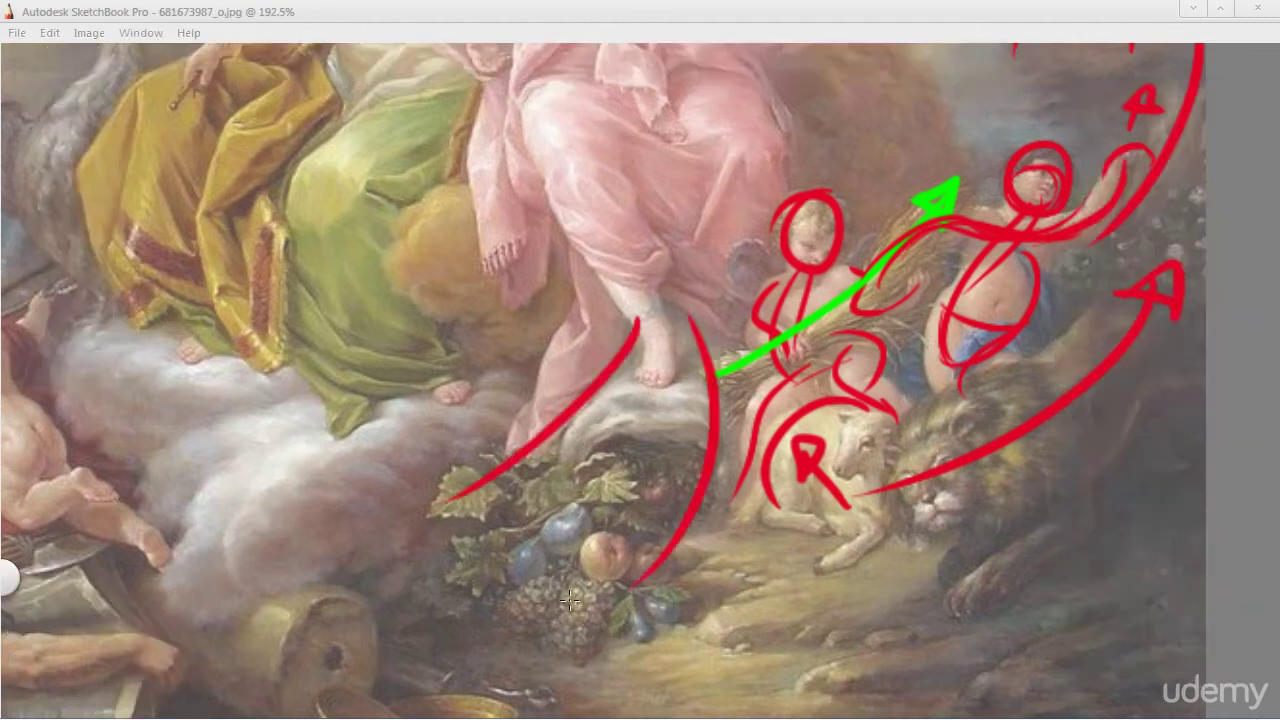
{"action": "mouse_move", "coordinate": [575, 388]}
{"action": "left_mouse_down"}
{"action": "mouse_move", "coordinate": [702, 452]}
{"action": "mouse_move", "coordinate": [702, 482]}
{"action": "left_mouse_up"}
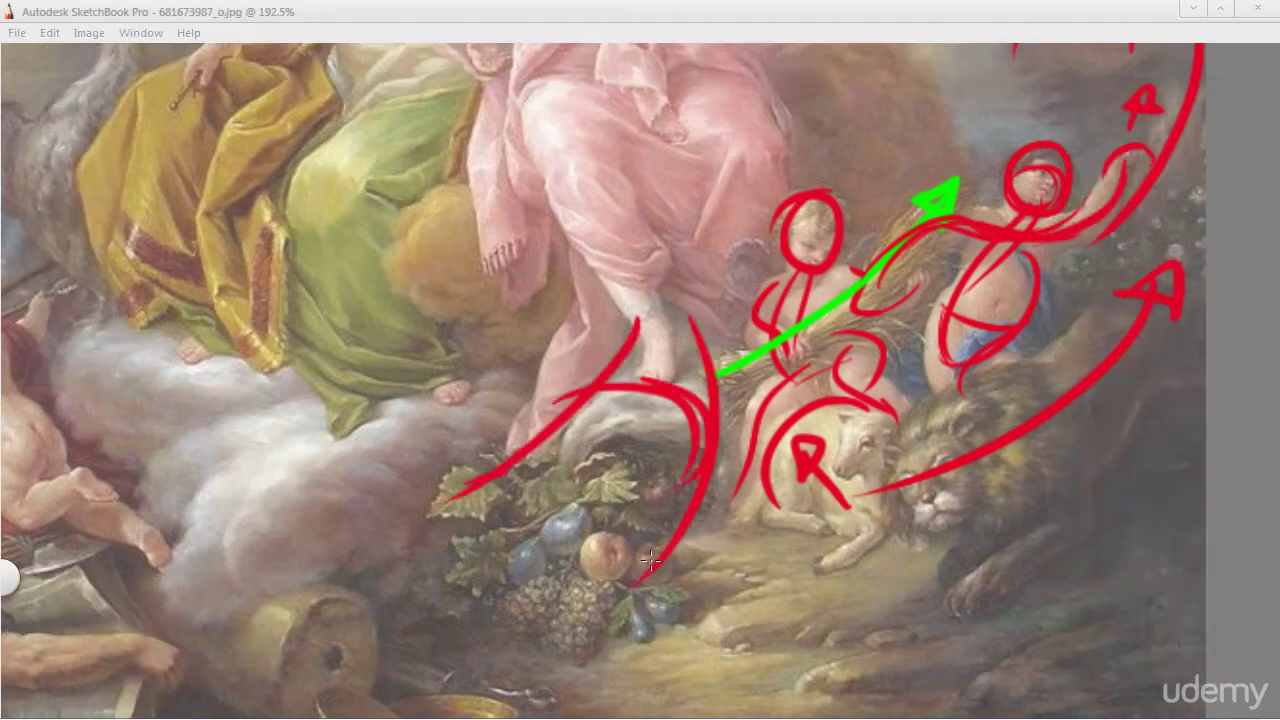
Step: Try additional red strokes across the fruit and around the woman's foot above the cornucopia
{"action": "left_click_drag", "start_coordinate": [506, 466], "coordinate": [610, 608]}
{"action": "key", "text": "ctrl+z"}
{"action": "left_click_drag", "start_coordinate": [615, 347], "coordinate": [715, 340]}
{"action": "key", "text": "ctrl+z"}
{"action": "mouse_move", "coordinate": [598, 355]}
{"action": "left_mouse_down"}
{"action": "mouse_move", "coordinate": [710, 341]}
{"action": "mouse_move", "coordinate": [656, 343]}
{"action": "mouse_move", "coordinate": [664, 356]}
{"action": "left_mouse_up"}
{"action": "key", "text": "ctrl+z"}
Step: Draw a red curve beneath the grapes and close the cornucopia's outline with heavier strokes along its sides and top
{"action": "left_click", "coordinate": [635, 429]}
{"action": "left_click_drag", "start_coordinate": [370, 523], "coordinate": [640, 600]}
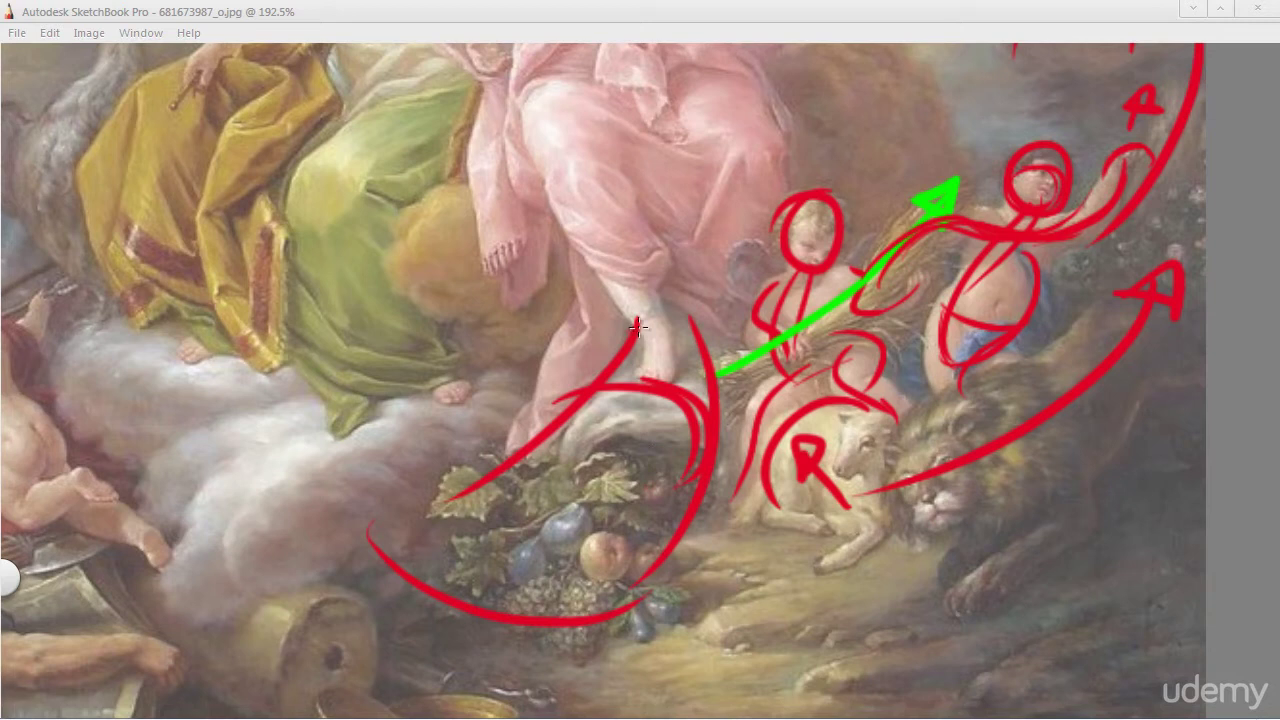
{"action": "left_click_drag", "start_coordinate": [720, 430], "coordinate": [550, 638]}
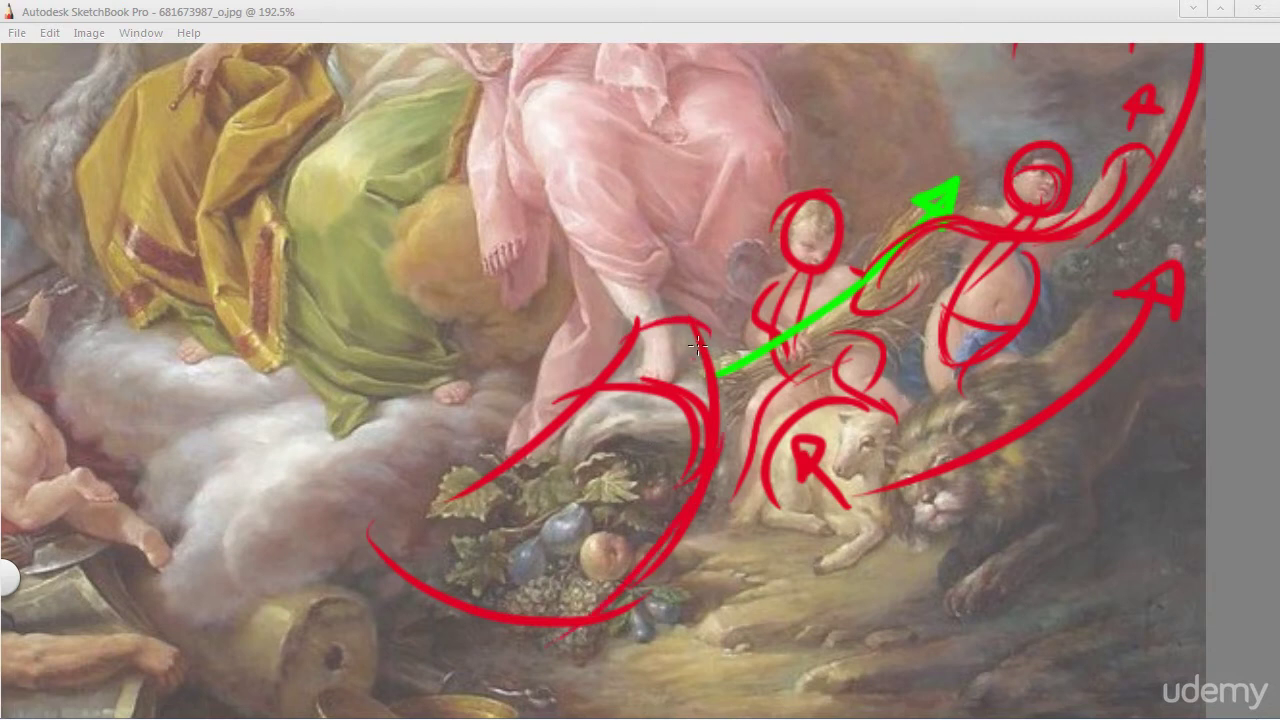
{"action": "left_click_drag", "start_coordinate": [364, 538], "coordinate": [665, 378]}
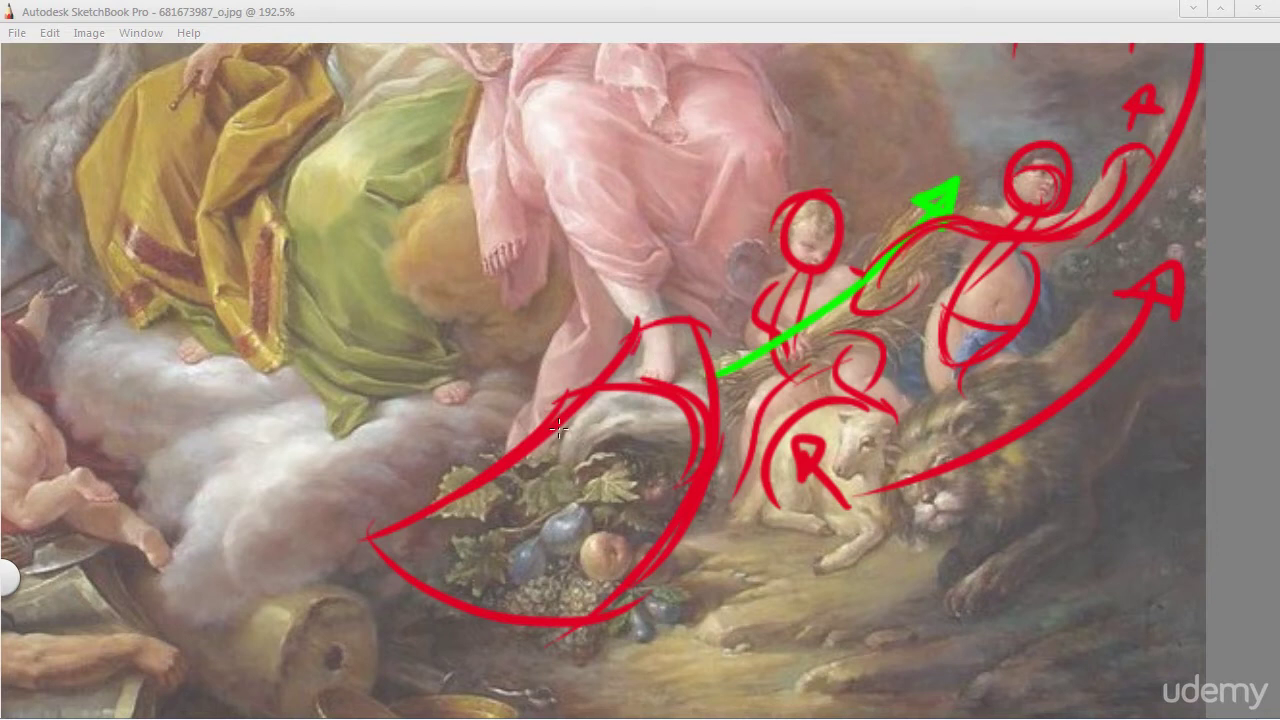
{"action": "left_click_drag", "start_coordinate": [466, 492], "coordinate": [652, 339]}
Step: Extend the cornucopia's upper curve across the cloud in red and draw two curved arrows pointing up toward the women's feet
{"action": "key", "text": "space"}
{"action": "left_click_drag", "start_coordinate": [322, 512], "coordinate": [553, 474]}
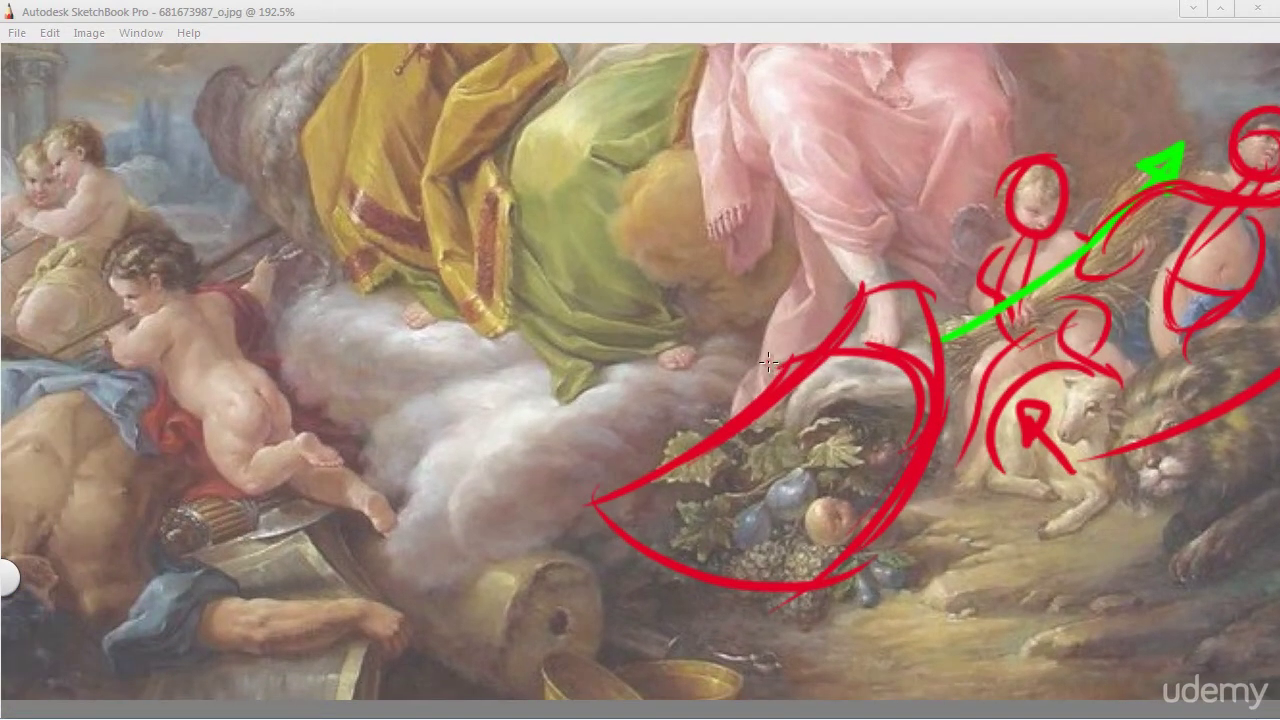
{"action": "left_click_drag", "start_coordinate": [768, 362], "coordinate": [488, 551]}
{"action": "left_click_drag", "start_coordinate": [630, 337], "coordinate": [374, 440]}
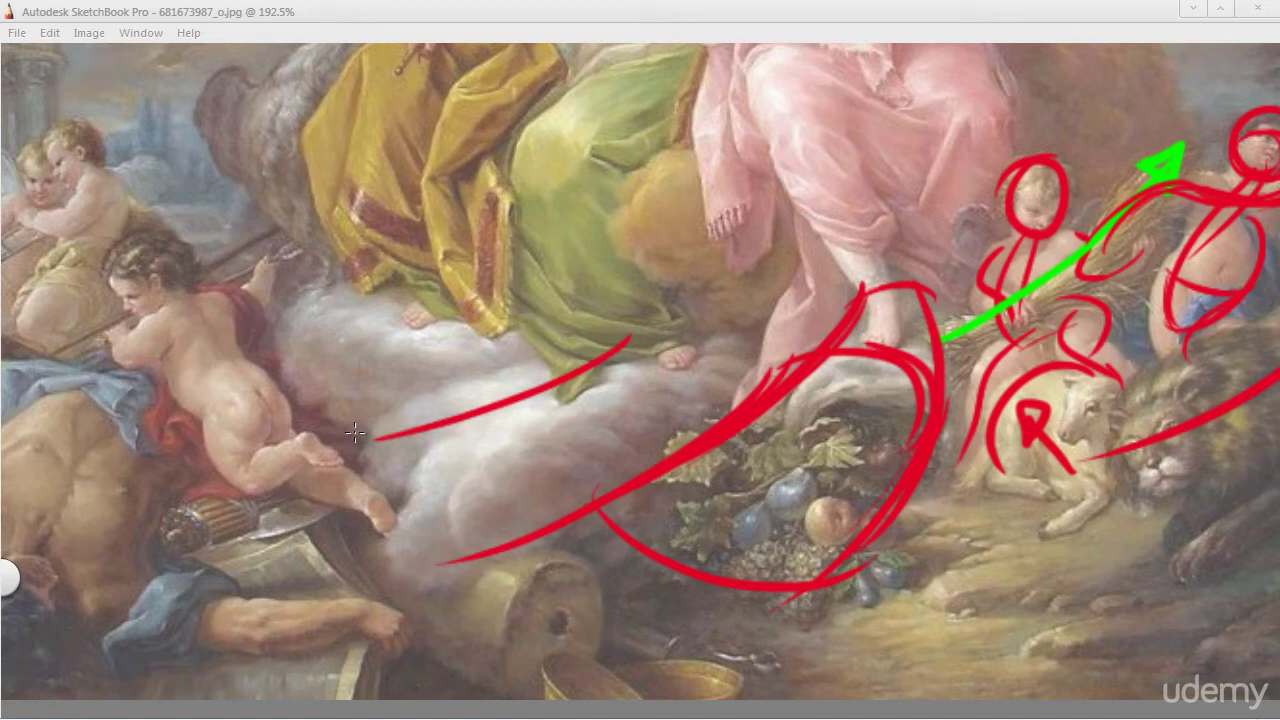
{"action": "left_click_drag", "start_coordinate": [752, 343], "coordinate": [482, 521]}
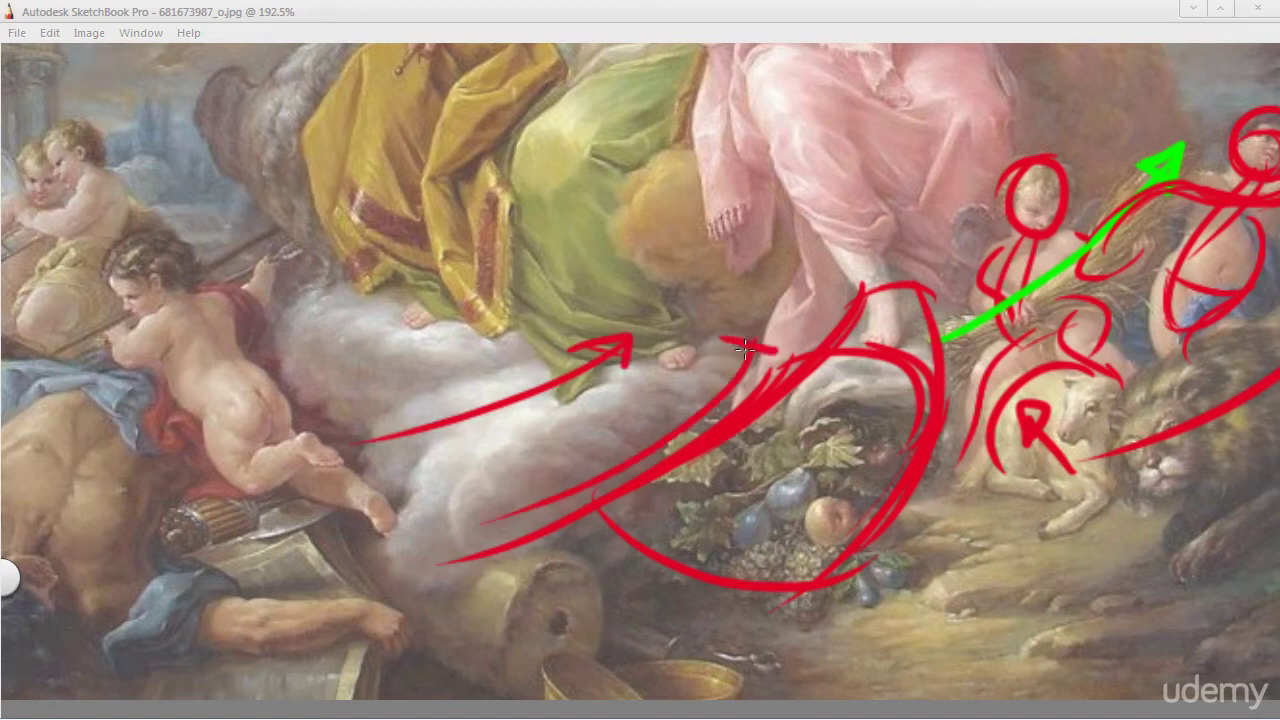
Step: Try a freehand red line along the staff held by the cherub beside the cloud
{"action": "key", "text": "space"}
{"action": "left_click_drag", "start_coordinate": [345, 504], "coordinate": [387, 472]}
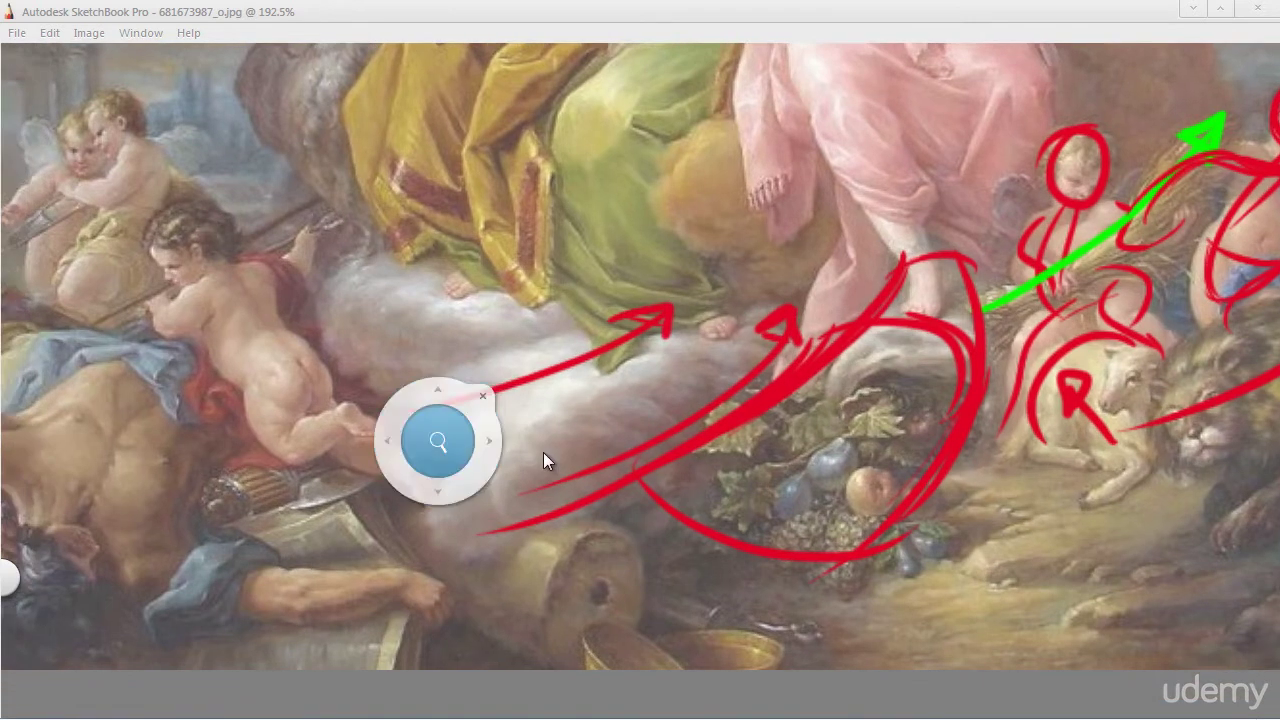
{"action": "left_click_drag", "start_coordinate": [626, 420], "coordinate": [590, 524]}
{"action": "left_click_drag", "start_coordinate": [384, 316], "coordinate": [745, 120]}
{"action": "left_click_drag", "start_coordinate": [401, 466], "coordinate": [588, 302]}
{"action": "left_click_drag", "start_coordinate": [472, 428], "coordinate": [349, 463]}
{"action": "left_click_drag", "start_coordinate": [577, 313], "coordinate": [589, 304]}
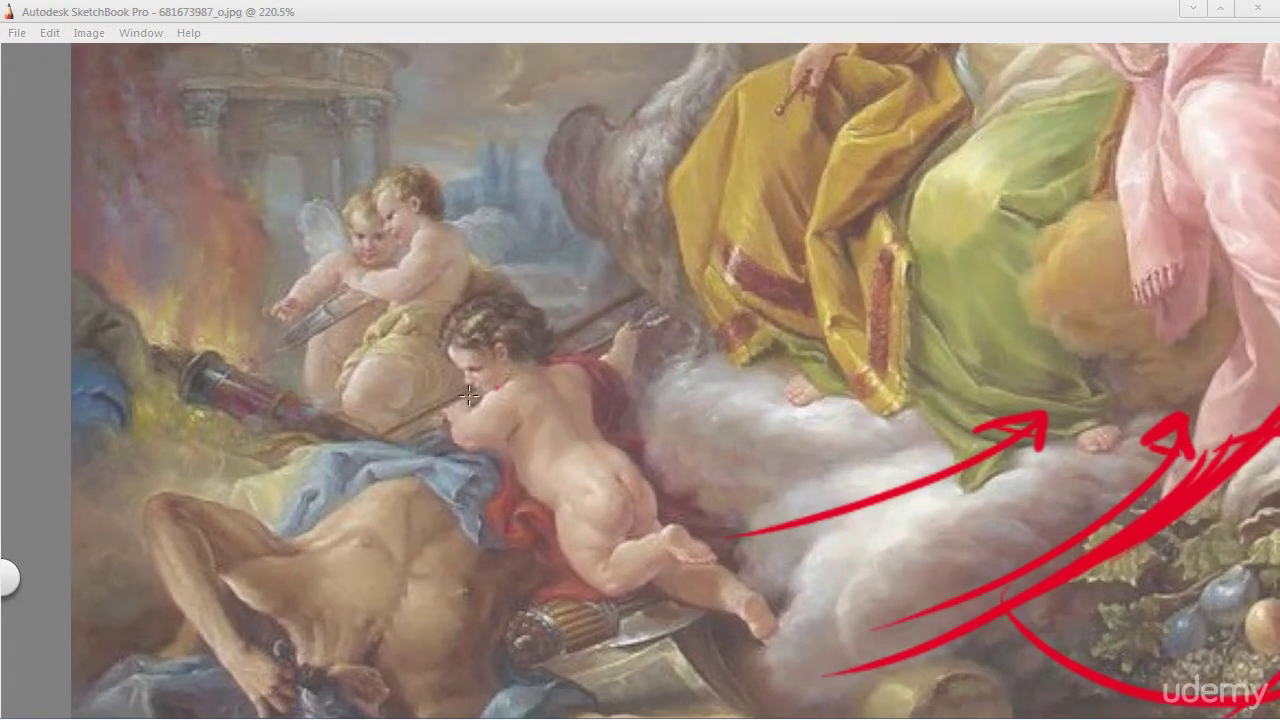
{"action": "mouse_move", "coordinate": [366, 447]}
{"action": "left_mouse_down"}
{"action": "mouse_move", "coordinate": [694, 301]}
{"action": "mouse_move", "coordinate": [310, 481]}
{"action": "left_mouse_up"}
{"action": "key", "text": "ctrl+z"}
{"action": "left_click_drag", "start_coordinate": [493, 411], "coordinate": [330, 496]}
{"action": "key", "text": "ctrl+z"}
Step: Align the Ruler with the cherub's staff at about 23° and draw a straight red arrow along it toward the yellow drapery
{"action": "key", "text": "Tab"}
{"action": "key", "text": "r"}
{"action": "key", "text": "Tab"}
{"action": "left_click_drag", "start_coordinate": [860, 630], "coordinate": [803, 369]}
{"action": "left_click_drag", "start_coordinate": [598, 450], "coordinate": [579, 384]}
{"action": "left_click_drag", "start_coordinate": [782, 304], "coordinate": [783, 303]}
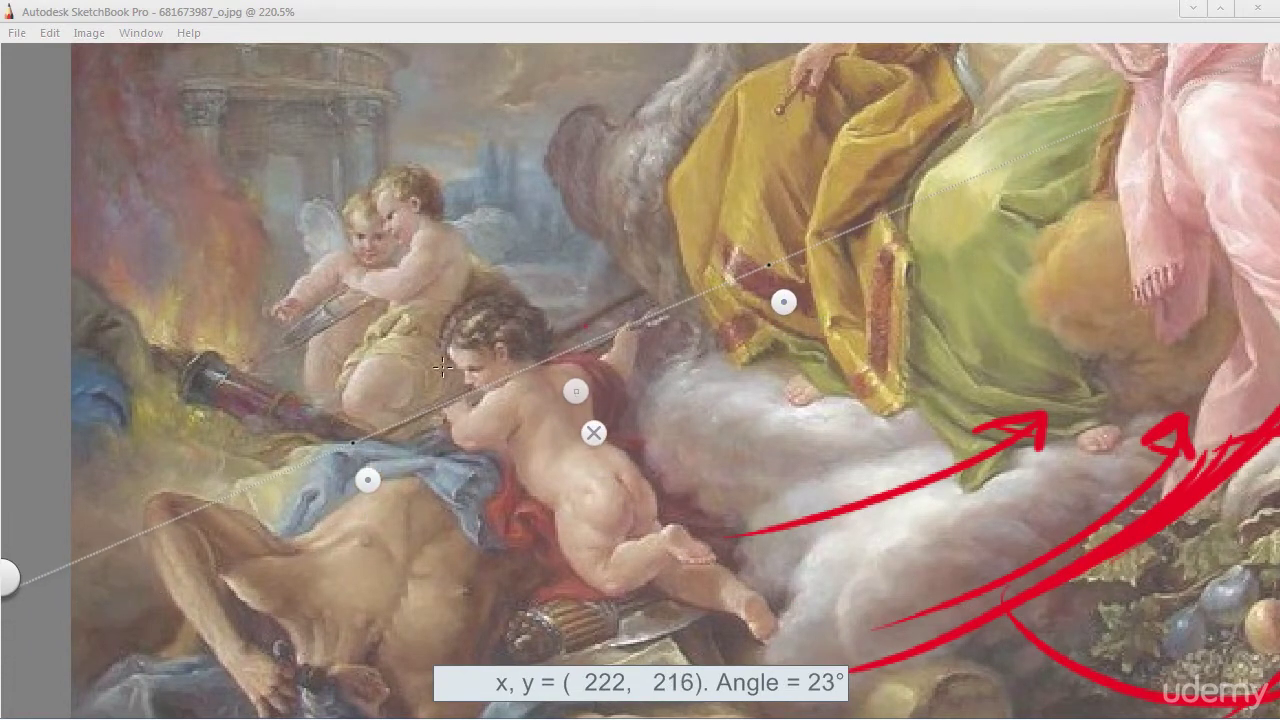
{"action": "left_click_drag", "start_coordinate": [333, 450], "coordinate": [714, 290]}
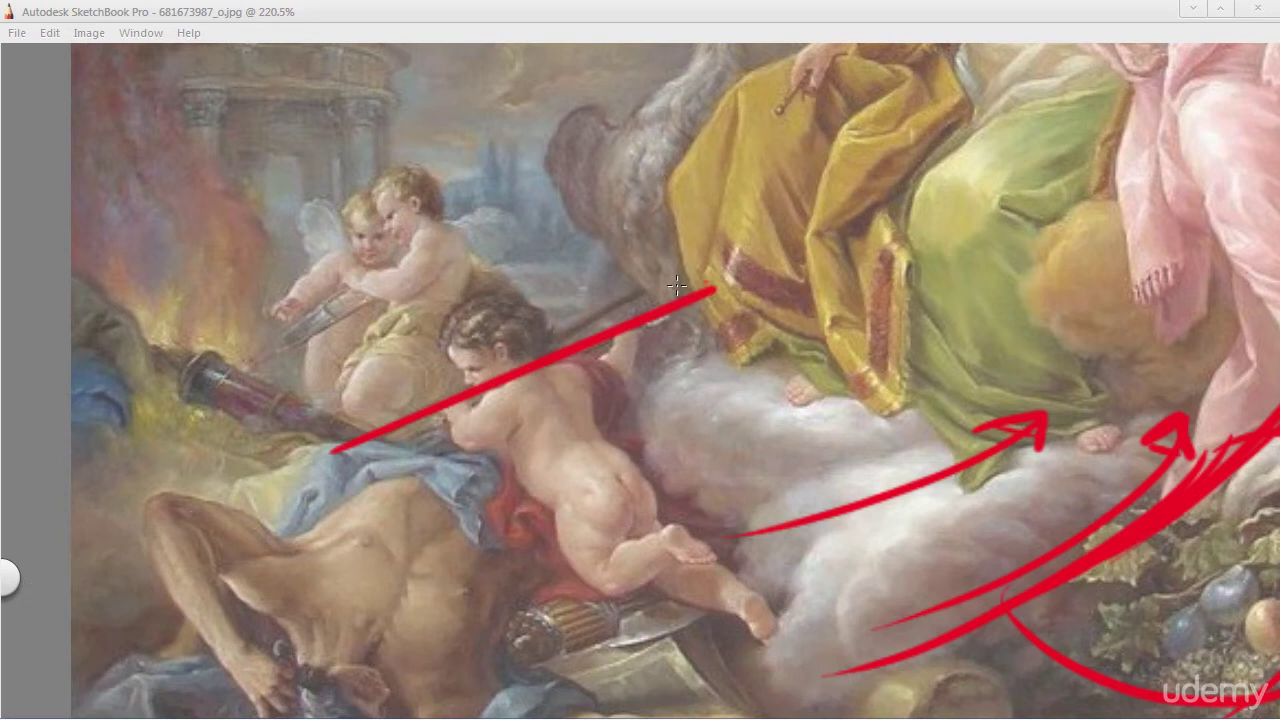
Step: Draw red gesture lines over the staff-holding cherub: a head circle, curved spine, hips, legs and both arms
{"action": "key", "text": "space"}
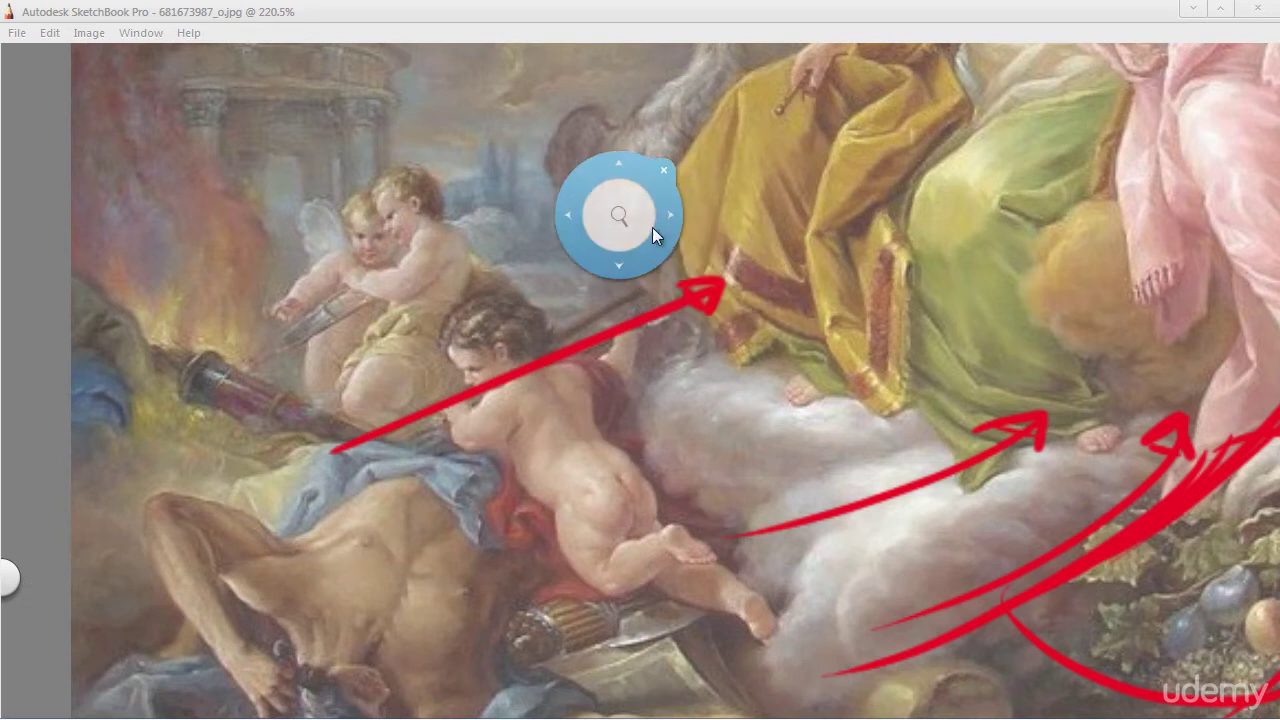
{"action": "left_click_drag", "start_coordinate": [619, 221], "coordinate": [573, 313]}
{"action": "mouse_move", "coordinate": [468, 185]}
{"action": "left_mouse_down"}
{"action": "mouse_move", "coordinate": [397, 444]}
{"action": "mouse_move", "coordinate": [408, 399]}
{"action": "mouse_move", "coordinate": [567, 380]}
{"action": "mouse_move", "coordinate": [600, 532]}
{"action": "mouse_move", "coordinate": [655, 555]}
{"action": "mouse_move", "coordinate": [625, 578]}
{"action": "mouse_move", "coordinate": [662, 627]}
{"action": "mouse_move", "coordinate": [800, 665]}
{"action": "left_mouse_up"}
{"action": "key", "text": "space"}
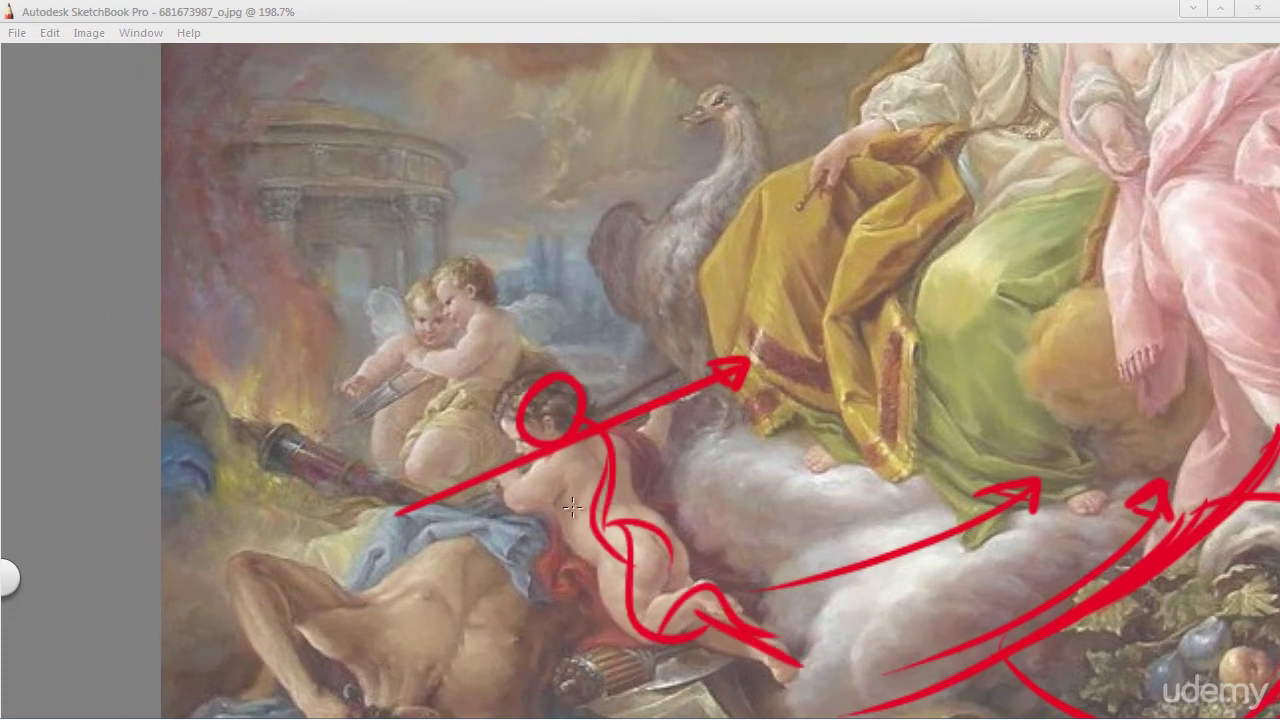
{"action": "left_click_drag", "start_coordinate": [612, 447], "coordinate": [670, 420]}
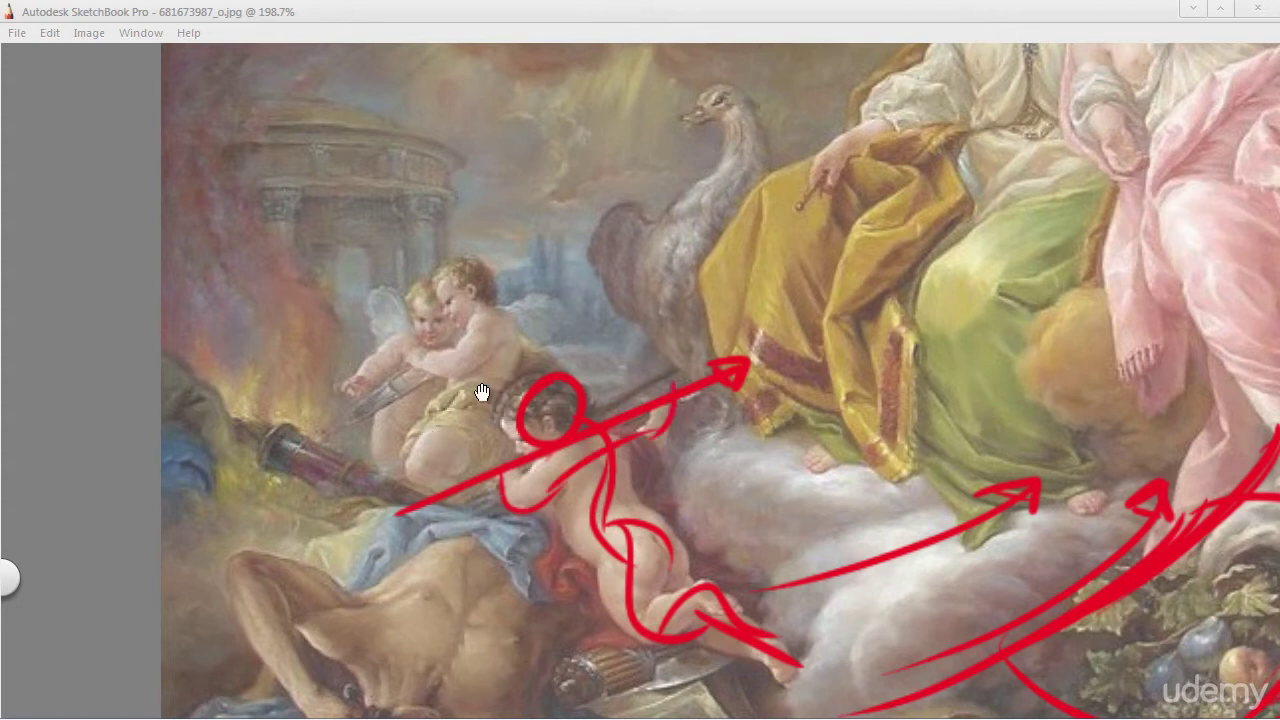
{"action": "left_click_drag", "start_coordinate": [482, 392], "coordinate": [558, 393]}
{"action": "left_click_drag", "start_coordinate": [439, 402], "coordinate": [453, 496]}
{"action": "mouse_move", "coordinate": [649, 262]}
{"action": "left_mouse_down"}
{"action": "mouse_move", "coordinate": [614, 494]}
{"action": "mouse_move", "coordinate": [538, 272]}
{"action": "left_mouse_up"}
{"action": "left_click_drag", "start_coordinate": [538, 310], "coordinate": [559, 303]}
{"action": "key", "text": "ctrl+z"}
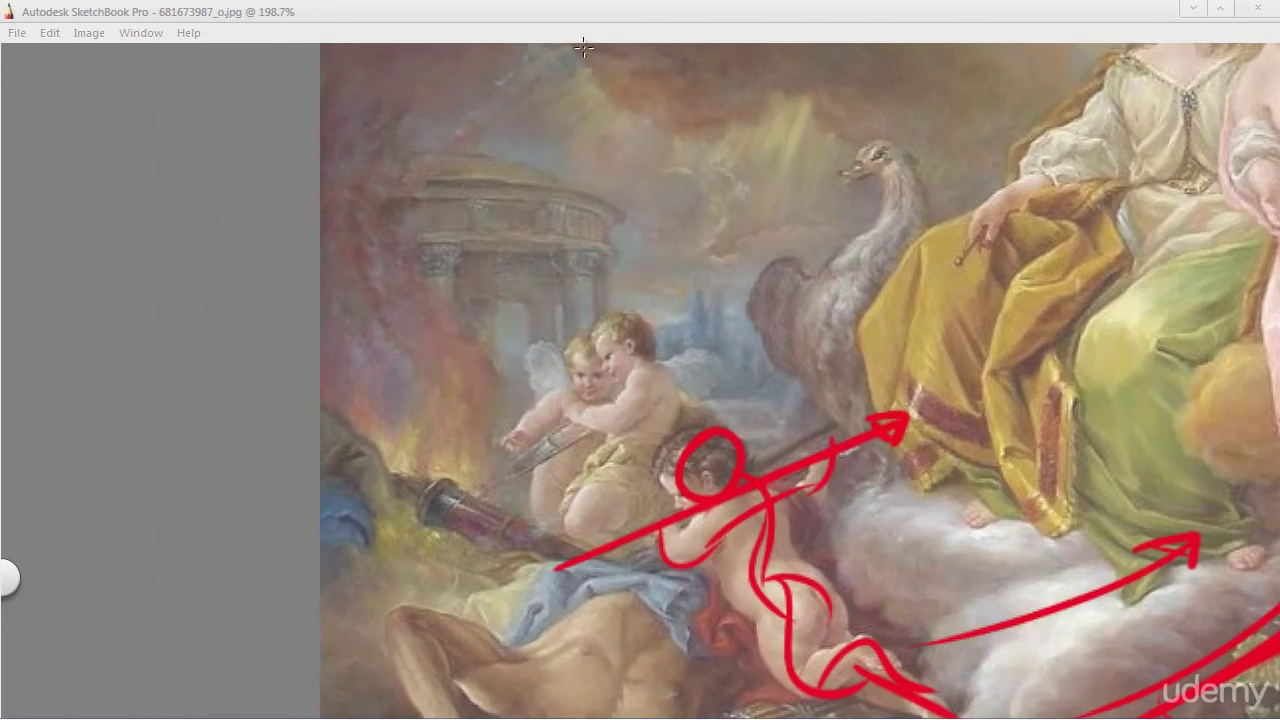
Step: Switch the brush colour to pale orange (255, 216, 139)
{"action": "key", "text": "space"}
{"action": "left_click_drag", "start_coordinate": [634, 226], "coordinate": [647, 166]}
{"action": "key", "text": "Tab"}
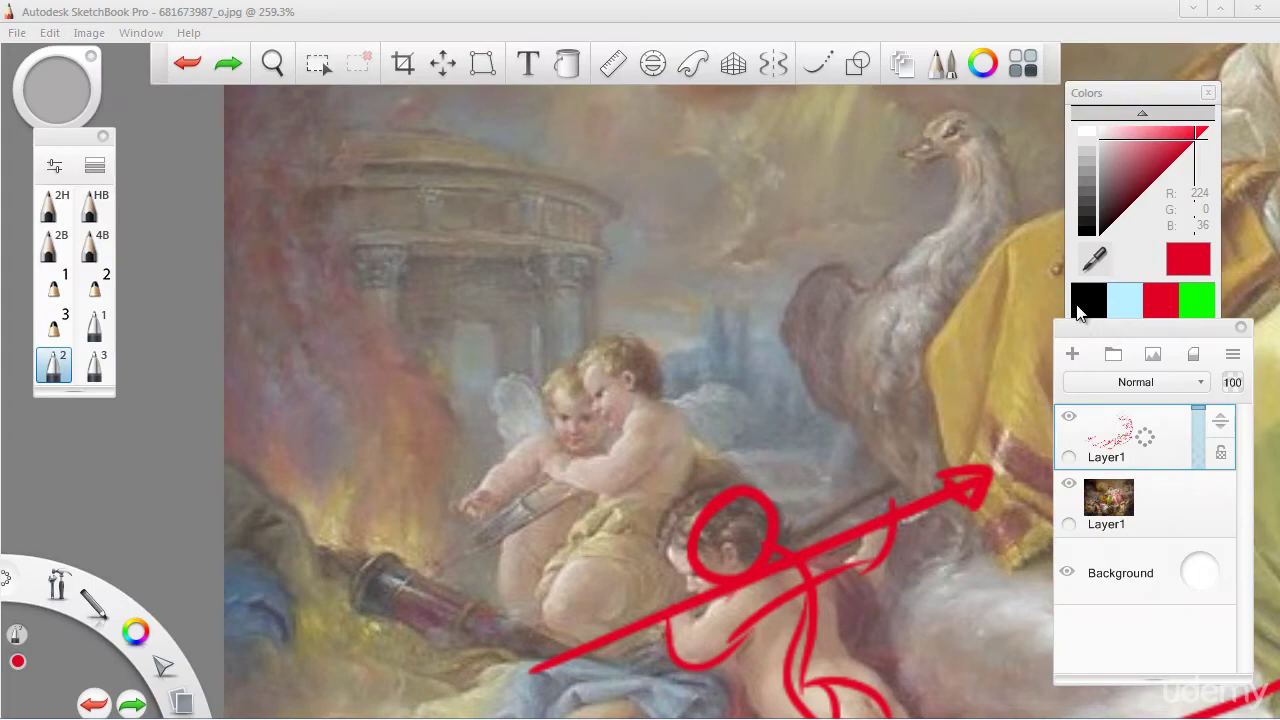
{"action": "left_click", "coordinate": [1115, 328]}
{"action": "left_click", "coordinate": [1148, 265]}
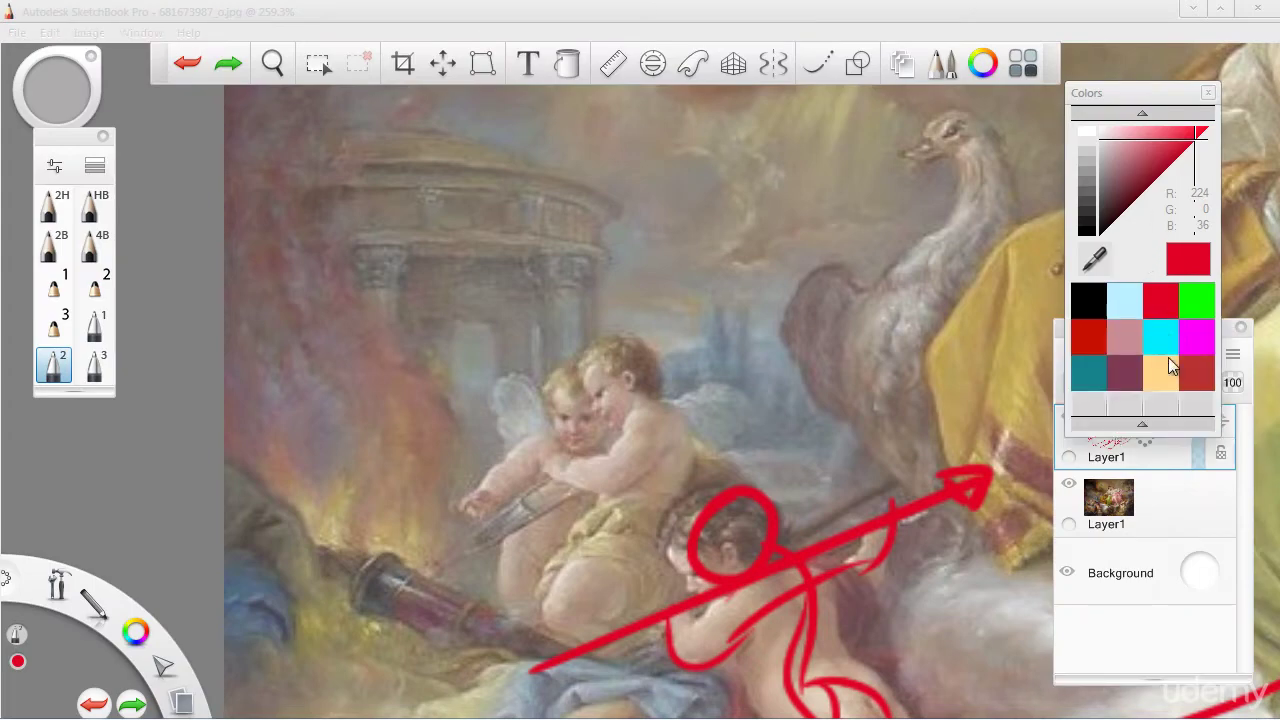
{"action": "left_click", "coordinate": [1158, 361]}
{"action": "key", "text": "Tab"}
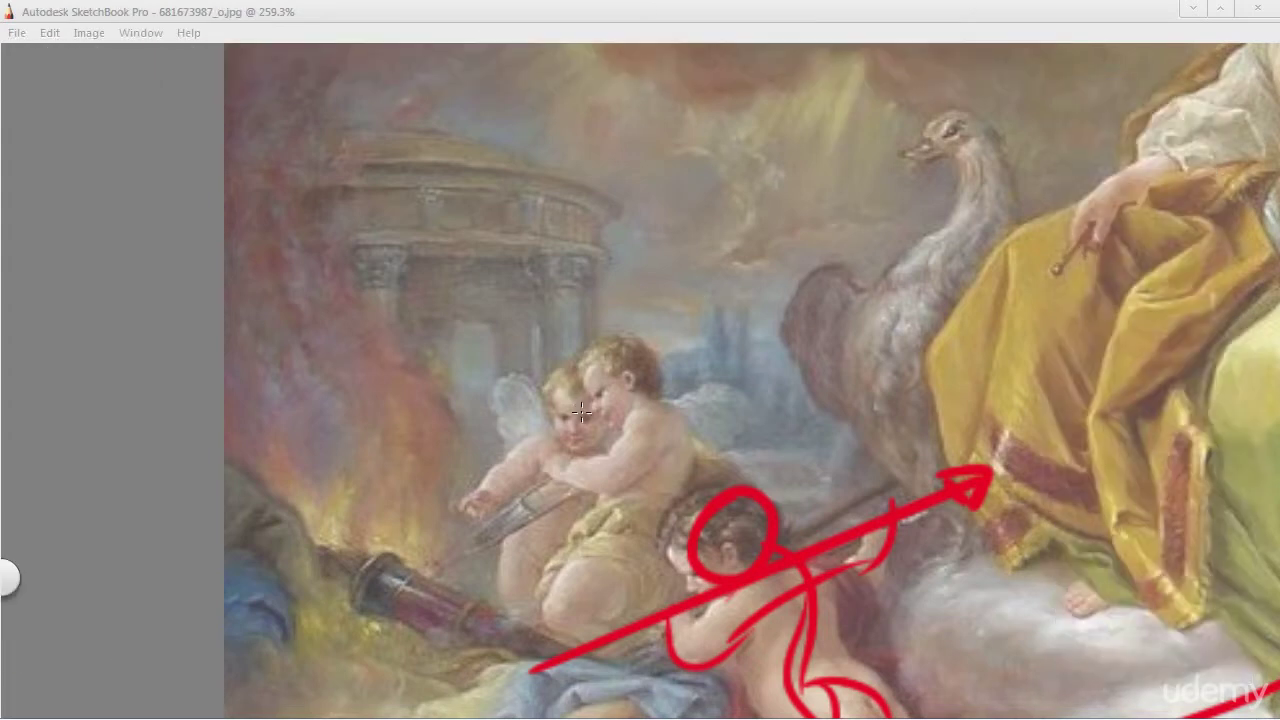
Step: Try pale-orange strokes over the two embracing cherubs near the fire
{"action": "left_click_drag", "start_coordinate": [584, 406], "coordinate": [488, 520]}
{"action": "key", "text": "ctrl+z"}
{"action": "key", "text": "space"}
{"action": "mouse_move", "coordinate": [595, 408]}
{"action": "left_mouse_down"}
{"action": "mouse_move", "coordinate": [587, 428]}
{"action": "mouse_move", "coordinate": [534, 451]}
{"action": "left_mouse_up"}
{"action": "left_click_drag", "start_coordinate": [510, 501], "coordinate": [512, 471]}
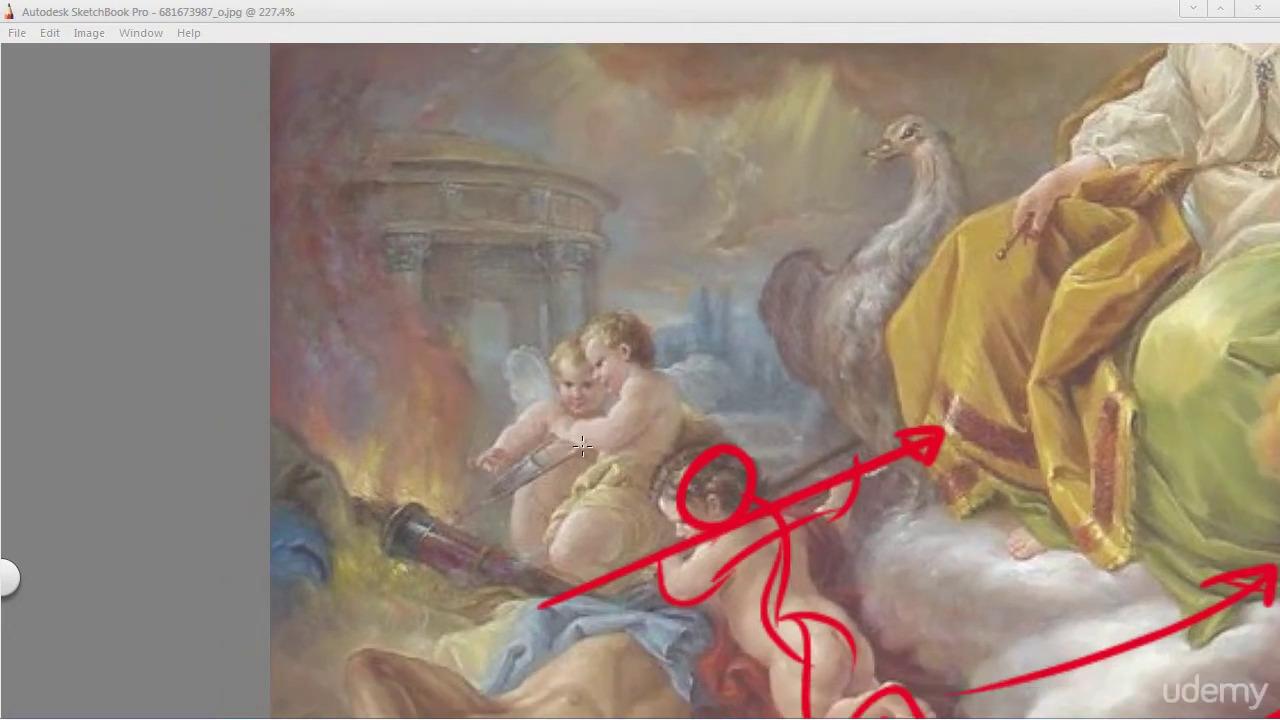
{"action": "left_click_drag", "start_coordinate": [585, 430], "coordinate": [582, 425]}
{"action": "key", "text": "ctrl+z"}
Step: Set the brush colour back to red and hide the interface
{"action": "key", "text": "space"}
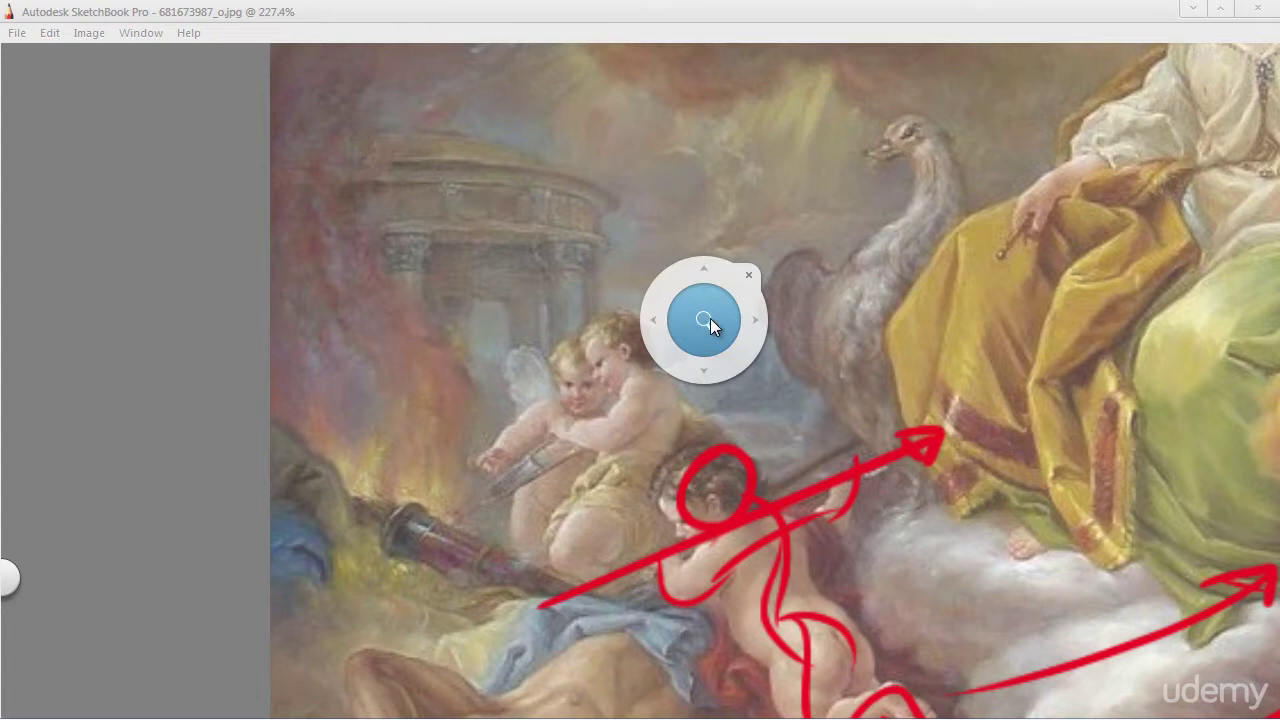
{"action": "key", "text": "Tab"}
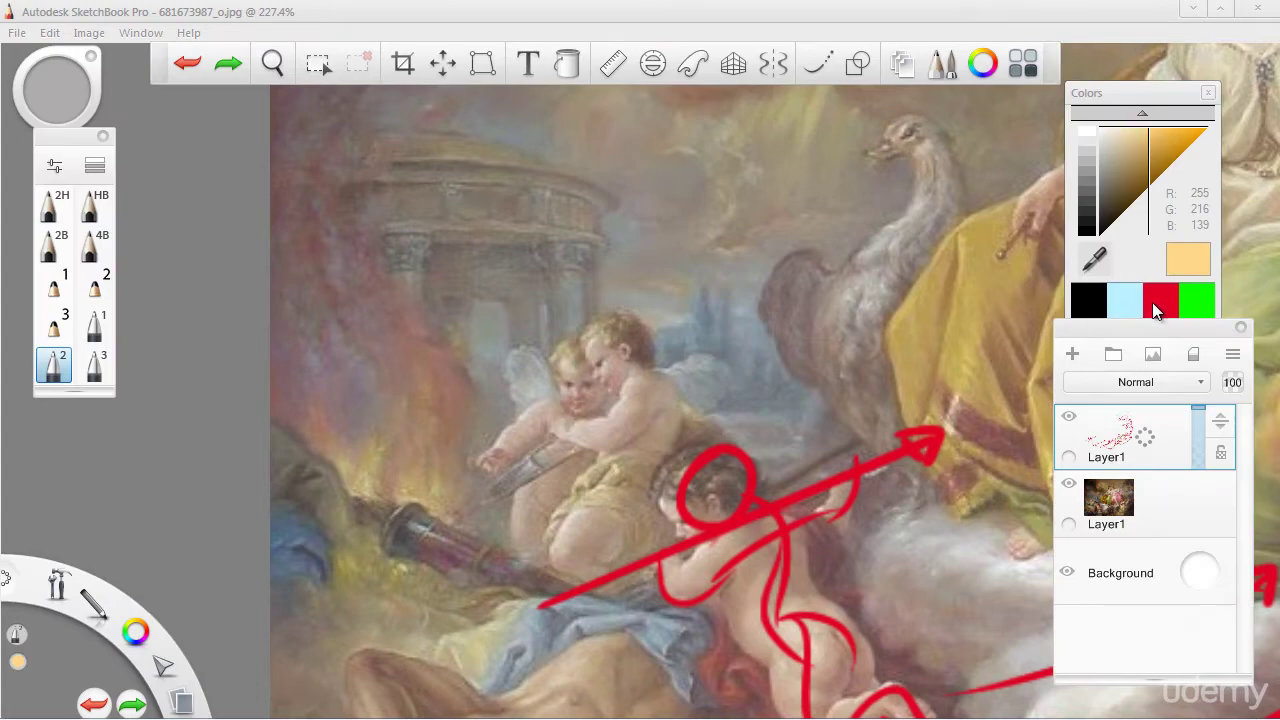
{"action": "left_click", "coordinate": [1157, 300]}
{"action": "key", "text": "Tab"}
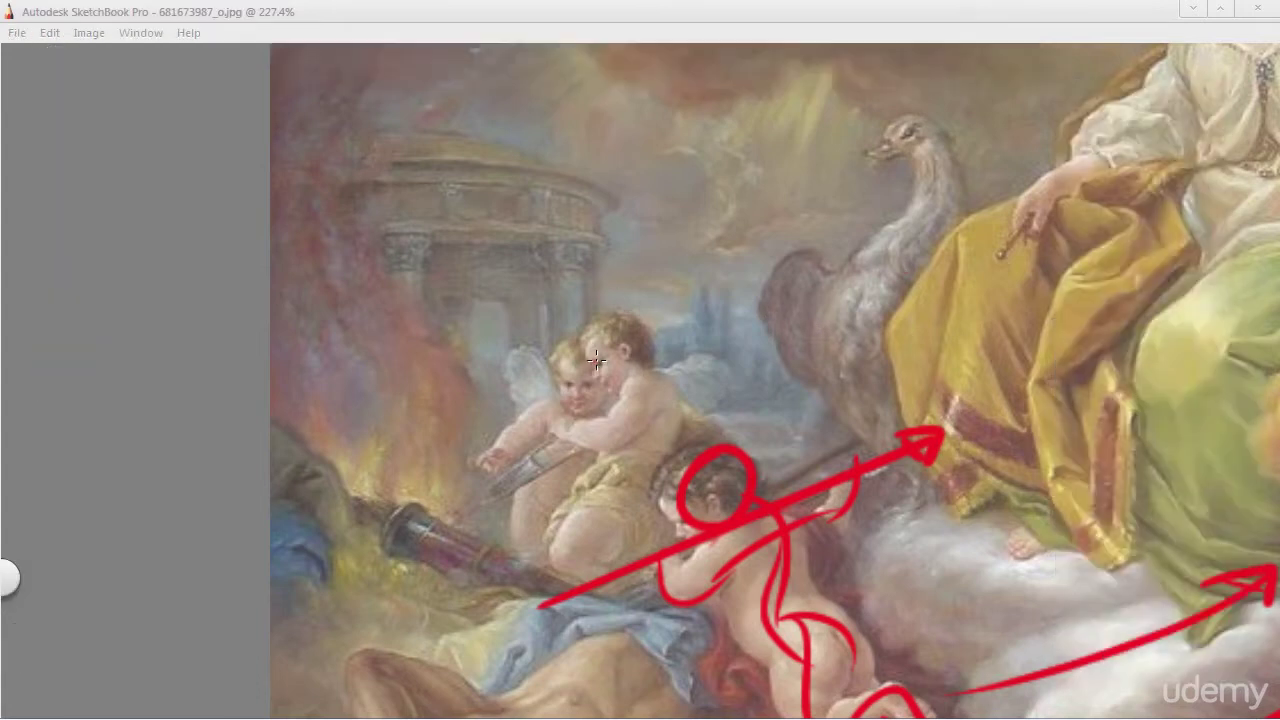
{"action": "mouse_move", "coordinate": [596, 360]}
{"action": "left_mouse_down"}
{"action": "mouse_move", "coordinate": [530, 426]}
{"action": "mouse_move", "coordinate": [363, 406]}
{"action": "mouse_move", "coordinate": [382, 454]}
{"action": "left_mouse_up"}
{"action": "key", "text": "ctrl+z"}
{"action": "key", "text": "space"}
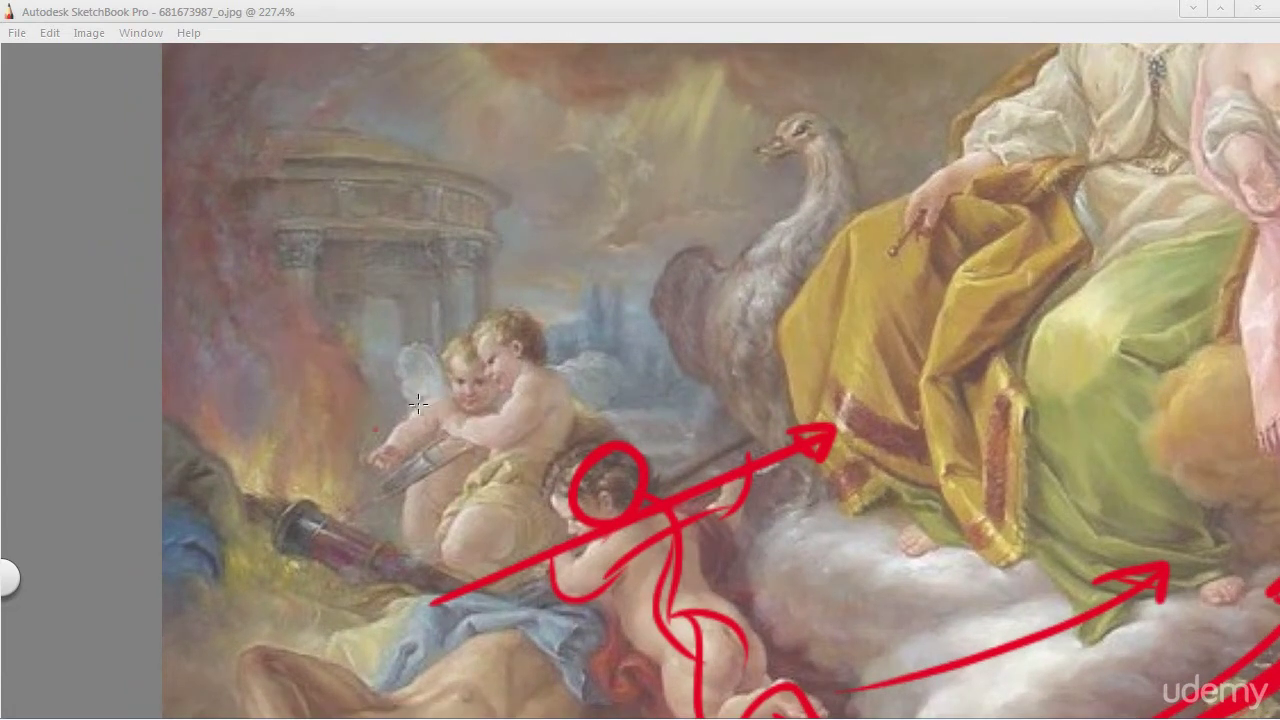
{"action": "left_click_drag", "start_coordinate": [436, 445], "coordinate": [524, 400]}
{"action": "key", "text": "ctrl+z"}
Step: Draw a red arrow along the embracing cherub's arm and curved gesture lines down its back and folded leg
{"action": "key", "text": "space"}
{"action": "mouse_move", "coordinate": [592, 356]}
{"action": "left_mouse_down"}
{"action": "mouse_move", "coordinate": [606, 294]}
{"action": "mouse_move", "coordinate": [585, 245]}
{"action": "left_mouse_up"}
{"action": "left_click_drag", "start_coordinate": [464, 407], "coordinate": [522, 389]}
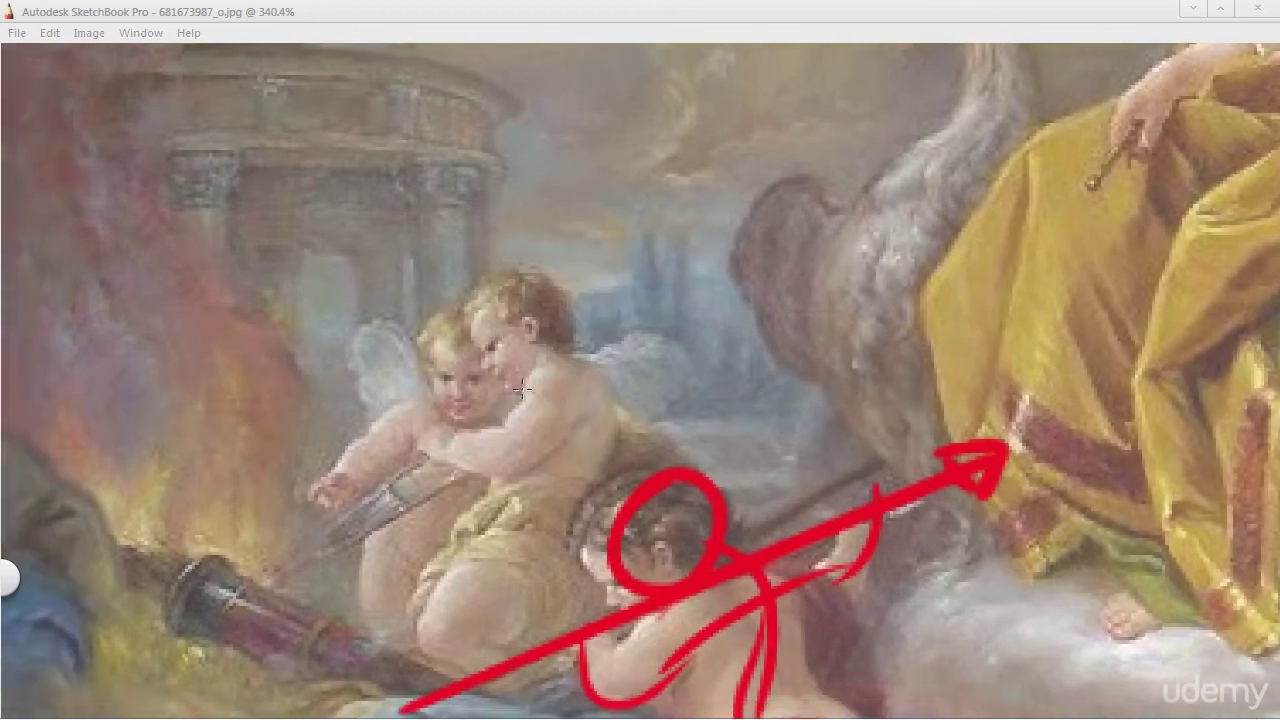
{"action": "mouse_move", "coordinate": [438, 474]}
{"action": "left_mouse_down"}
{"action": "mouse_move", "coordinate": [543, 428]}
{"action": "mouse_move", "coordinate": [556, 440]}
{"action": "left_mouse_up"}
{"action": "left_click_drag", "start_coordinate": [541, 356], "coordinate": [520, 578]}
{"action": "key", "text": "ctrl+z"}
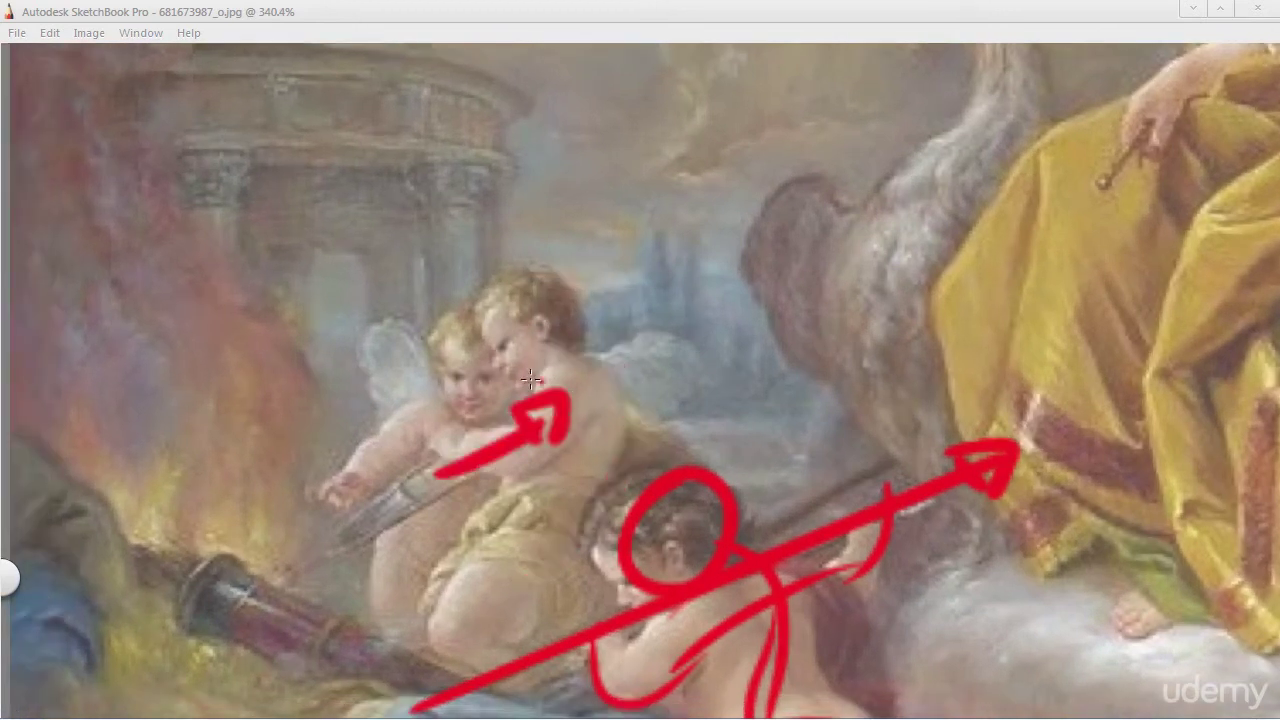
{"action": "left_click_drag", "start_coordinate": [541, 373], "coordinate": [522, 576]}
{"action": "key", "text": "ctrl+z"}
{"action": "mouse_move", "coordinate": [684, 368]}
{"action": "left_mouse_down"}
{"action": "mouse_move", "coordinate": [682, 396]}
{"action": "mouse_move", "coordinate": [876, 325]}
{"action": "mouse_move", "coordinate": [858, 360]}
{"action": "left_mouse_up"}
{"action": "key", "text": "ctrl+z"}
{"action": "key", "text": "ctrl+z"}
{"action": "mouse_move", "coordinate": [558, 357]}
{"action": "left_mouse_down"}
{"action": "mouse_move", "coordinate": [576, 485]}
{"action": "mouse_move", "coordinate": [477, 549]}
{"action": "mouse_move", "coordinate": [530, 630]}
{"action": "mouse_move", "coordinate": [460, 650]}
{"action": "mouse_move", "coordinate": [575, 600]}
{"action": "left_mouse_up"}
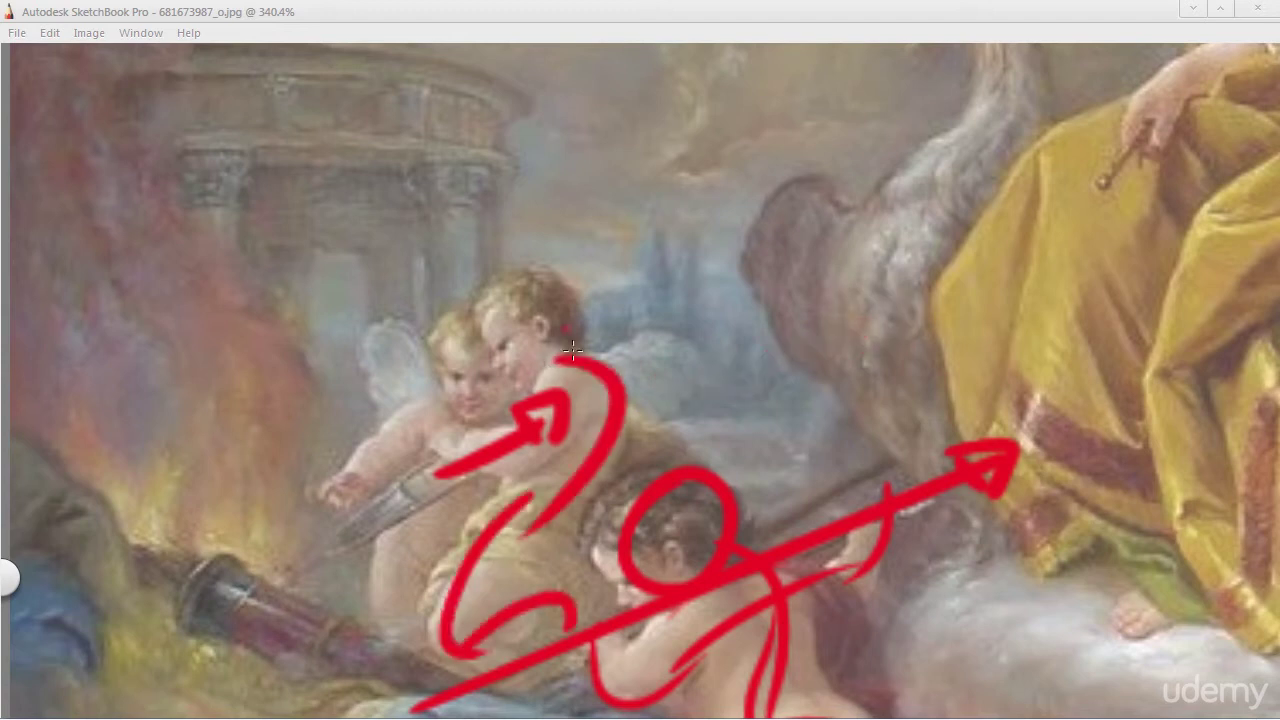
Step: Try a large red arrow and a sweeping curve over the temple above the embracing cherubs
{"action": "key", "text": "space"}
{"action": "left_click_drag", "start_coordinate": [536, 268], "coordinate": [530, 337]}
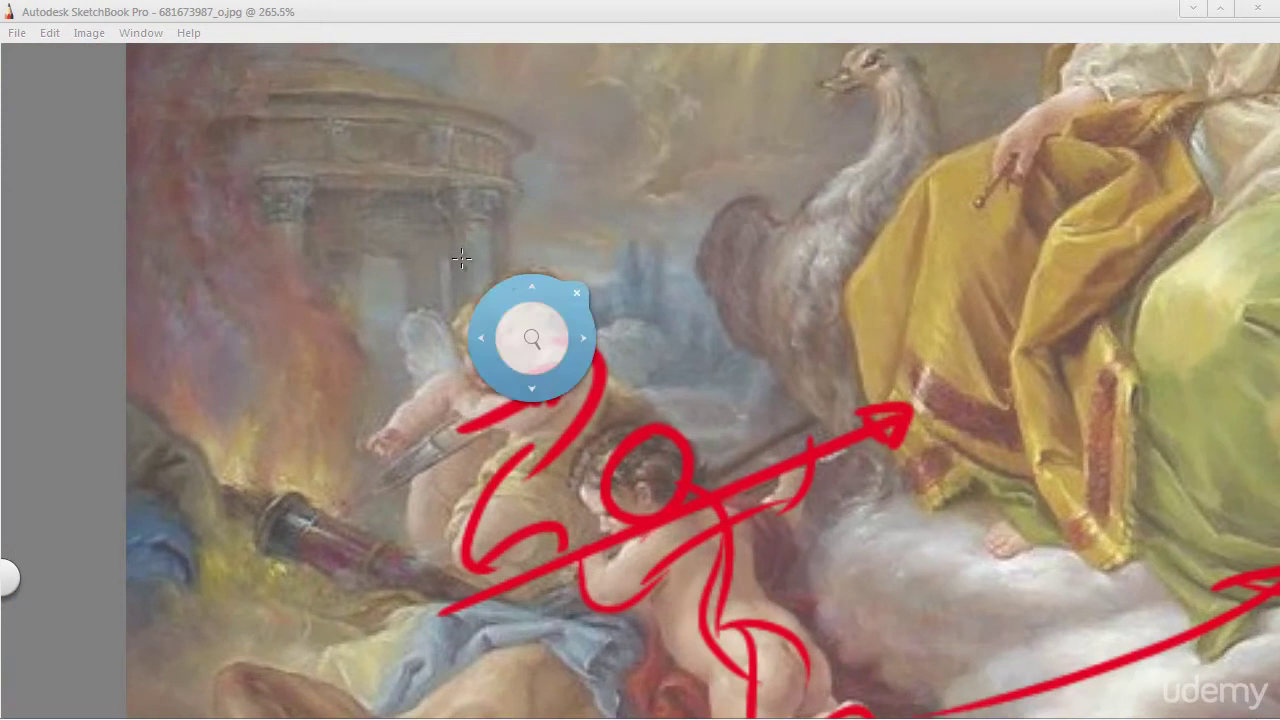
{"action": "left_click_drag", "start_coordinate": [324, 292], "coordinate": [602, 184]}
{"action": "left_click_drag", "start_coordinate": [510, 170], "coordinate": [565, 250]}
{"action": "mouse_move", "coordinate": [386, 114]}
{"action": "left_mouse_down"}
{"action": "mouse_move", "coordinate": [614, 355]}
{"action": "mouse_move", "coordinate": [560, 372]}
{"action": "left_mouse_up"}
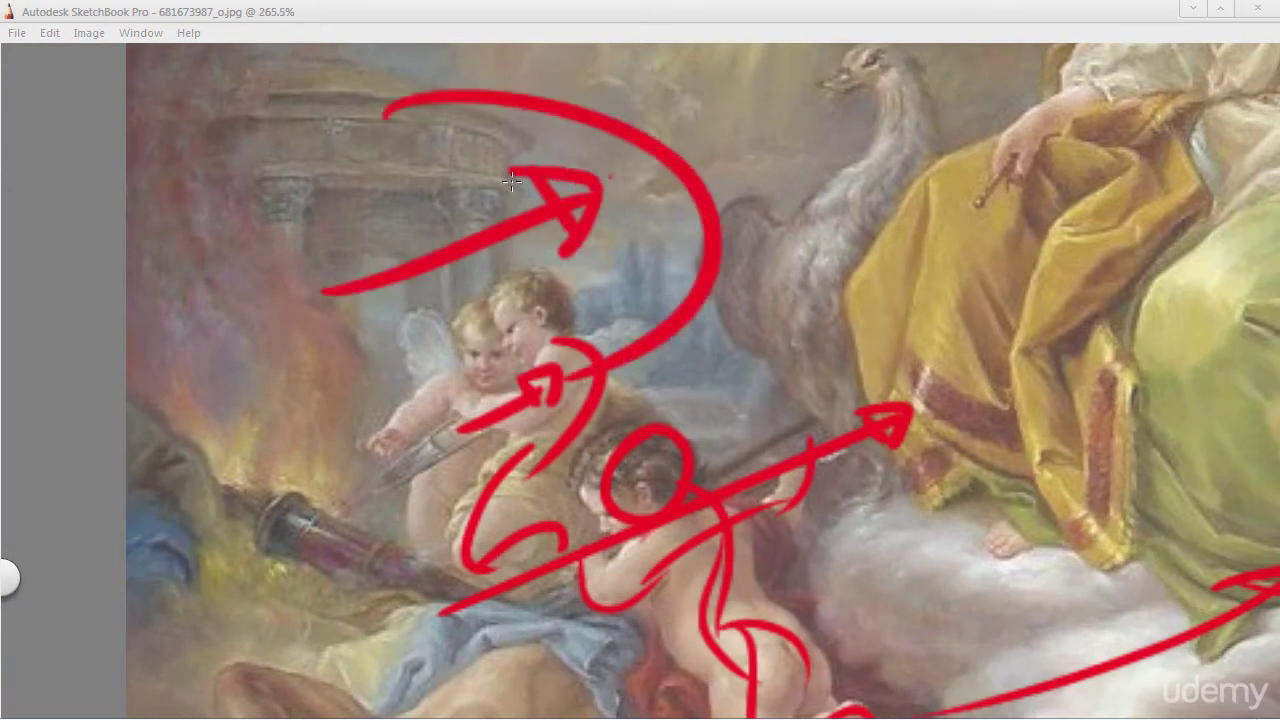
{"action": "key", "text": "ctrl+z"}
{"action": "key", "text": "ctrl+z"}
{"action": "key", "text": "ctrl+z"}
{"action": "key", "text": "ctrl+z"}
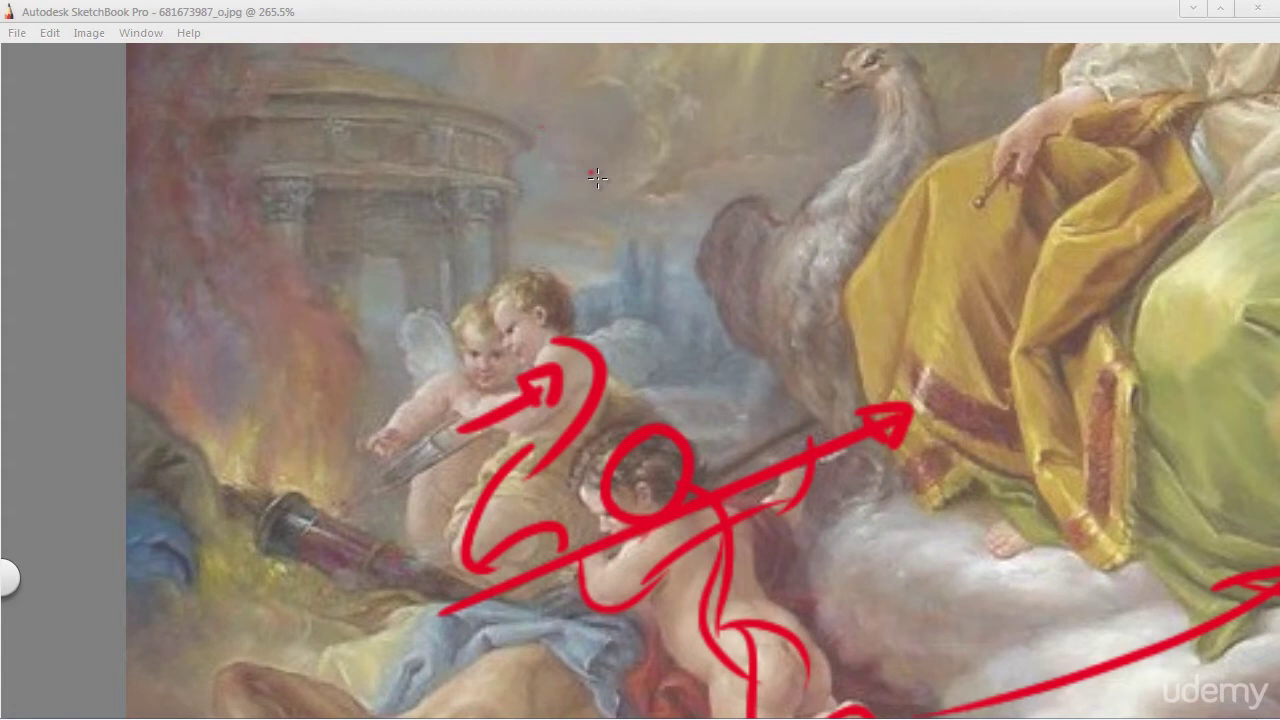
Step: Draw a red curve and a small arrow over the wing behind the embracing cherubs
{"action": "key", "text": "space"}
{"action": "key", "text": "space"}
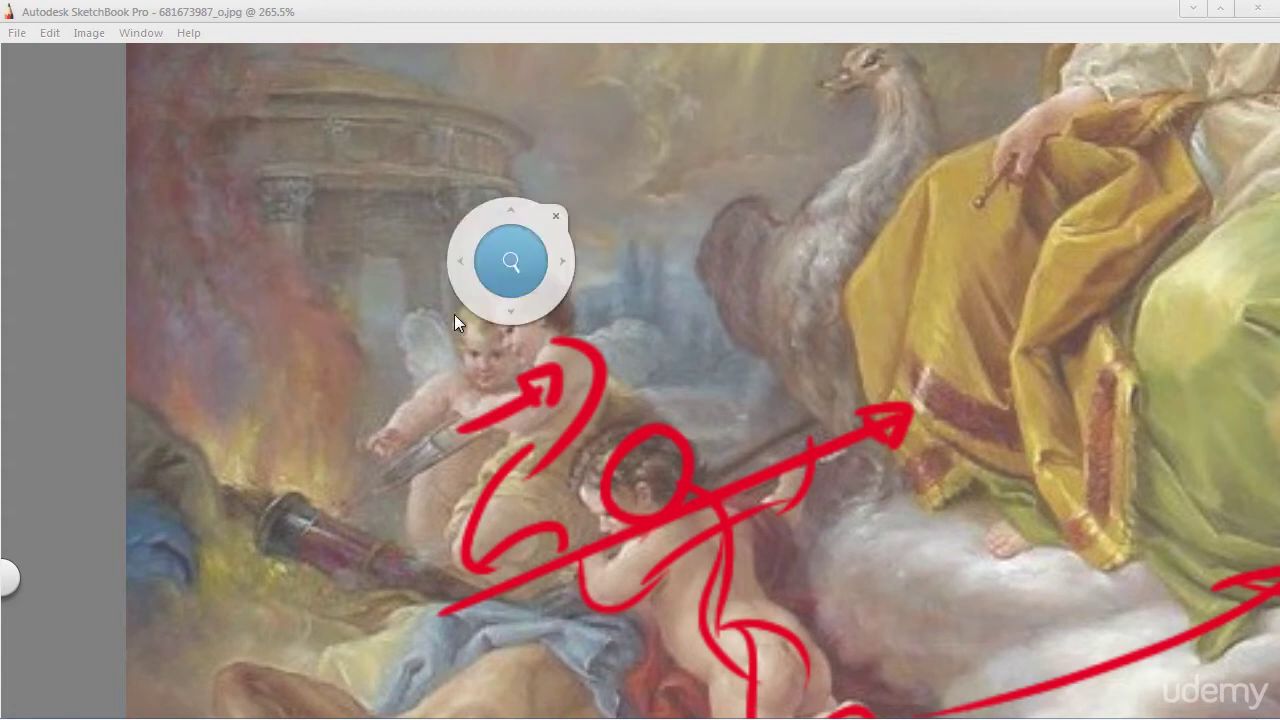
{"action": "key", "text": "space"}
{"action": "mouse_move", "coordinate": [503, 319]}
{"action": "left_mouse_down"}
{"action": "mouse_move", "coordinate": [555, 303]}
{"action": "mouse_move", "coordinate": [548, 426]}
{"action": "mouse_move", "coordinate": [665, 418]}
{"action": "mouse_move", "coordinate": [616, 300]}
{"action": "mouse_move", "coordinate": [680, 378]}
{"action": "left_mouse_up"}
{"action": "key", "text": "ctrl+z"}
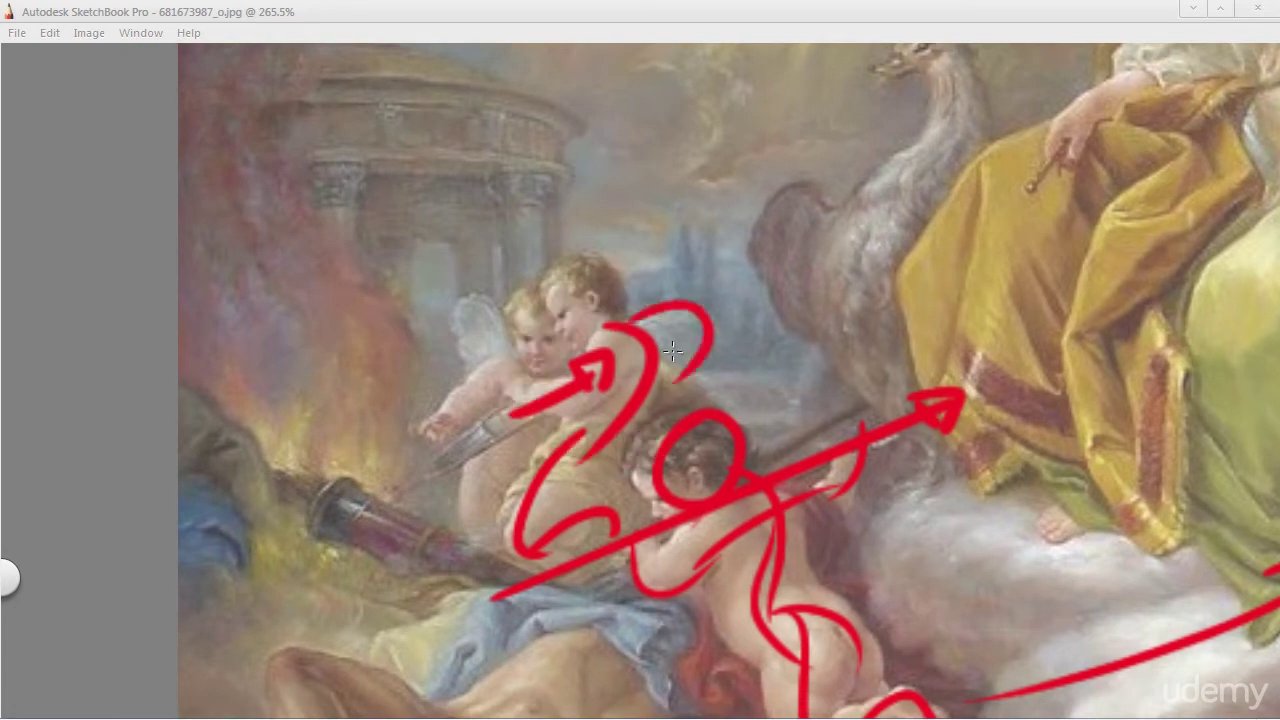
{"action": "left_click_drag", "start_coordinate": [678, 331], "coordinate": [684, 336]}
Step: Draw red head circles, a curved body, arm lines and a slanted torch line over the two embracing cherubs
{"action": "mouse_move", "coordinate": [562, 268]}
{"action": "left_mouse_down"}
{"action": "mouse_move", "coordinate": [596, 318]}
{"action": "mouse_move", "coordinate": [592, 274]}
{"action": "left_mouse_up"}
{"action": "mouse_move", "coordinate": [523, 302]}
{"action": "left_mouse_down"}
{"action": "mouse_move", "coordinate": [505, 330]}
{"action": "mouse_move", "coordinate": [530, 372]}
{"action": "mouse_move", "coordinate": [468, 482]}
{"action": "mouse_move", "coordinate": [530, 488]}
{"action": "left_mouse_up"}
{"action": "left_click_drag", "start_coordinate": [488, 373], "coordinate": [433, 447]}
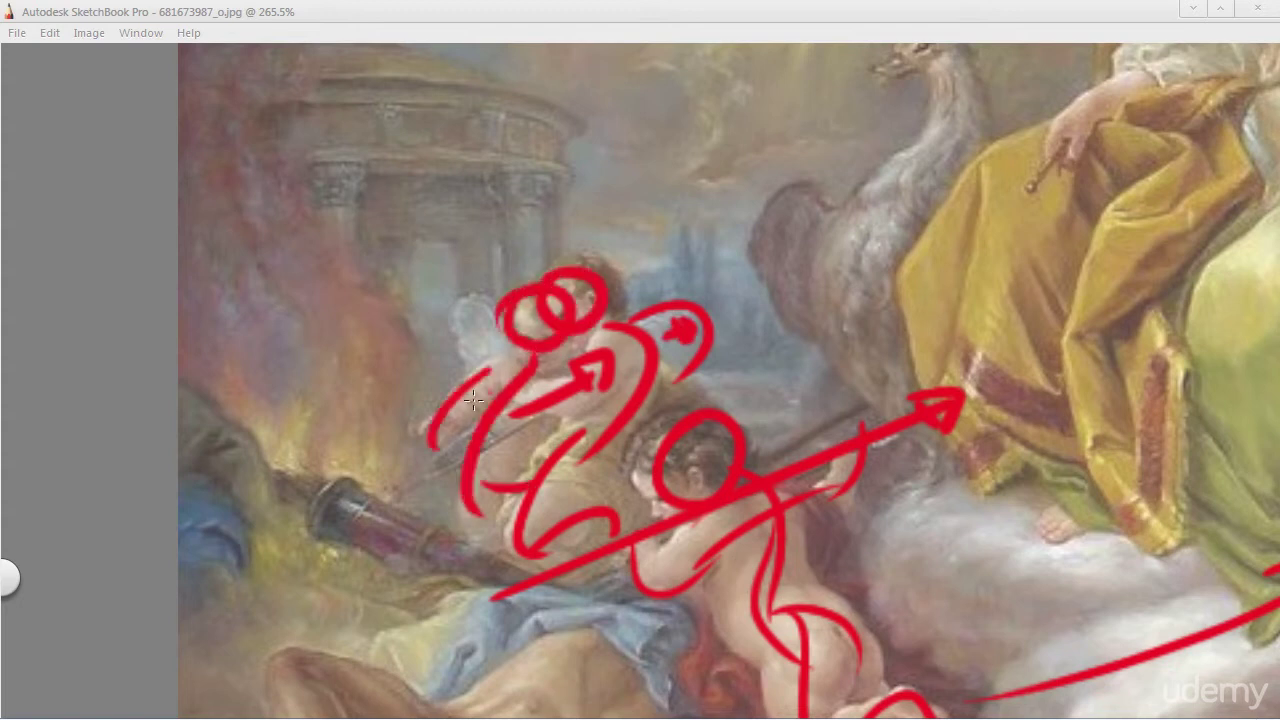
{"action": "left_click_drag", "start_coordinate": [534, 354], "coordinate": [446, 398]}
{"action": "left_click_drag", "start_coordinate": [391, 506], "coordinate": [540, 409]}
Step: Examine the fallen man beneath the cherubs and how his pose relates to the surrounding gesture lines
{"action": "key", "text": "space"}
{"action": "mouse_move", "coordinate": [396, 462]}
{"action": "left_mouse_down"}
{"action": "mouse_move", "coordinate": [454, 340]}
{"action": "mouse_move", "coordinate": [445, 287]}
{"action": "left_mouse_up"}
{"action": "left_click_drag", "start_coordinate": [508, 380], "coordinate": [355, 307]}
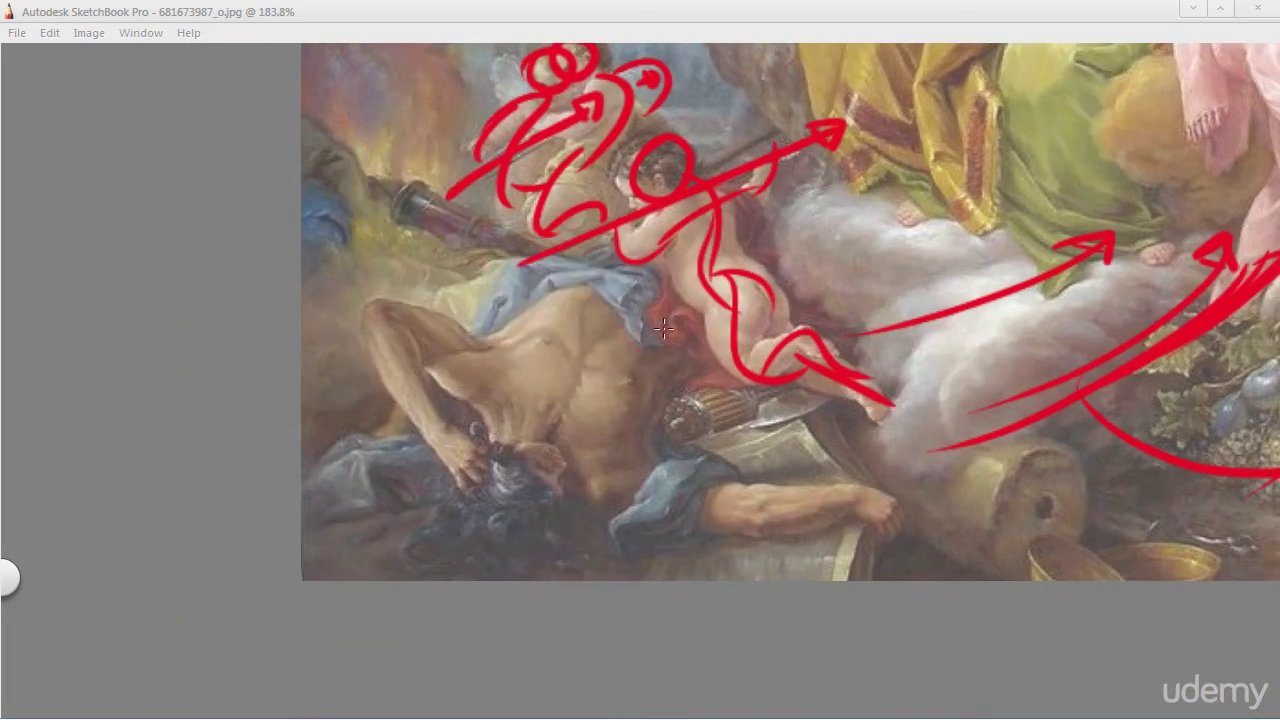
{"action": "key", "text": "space"}
{"action": "left_click_drag", "start_coordinate": [662, 312], "coordinate": [647, 360]}
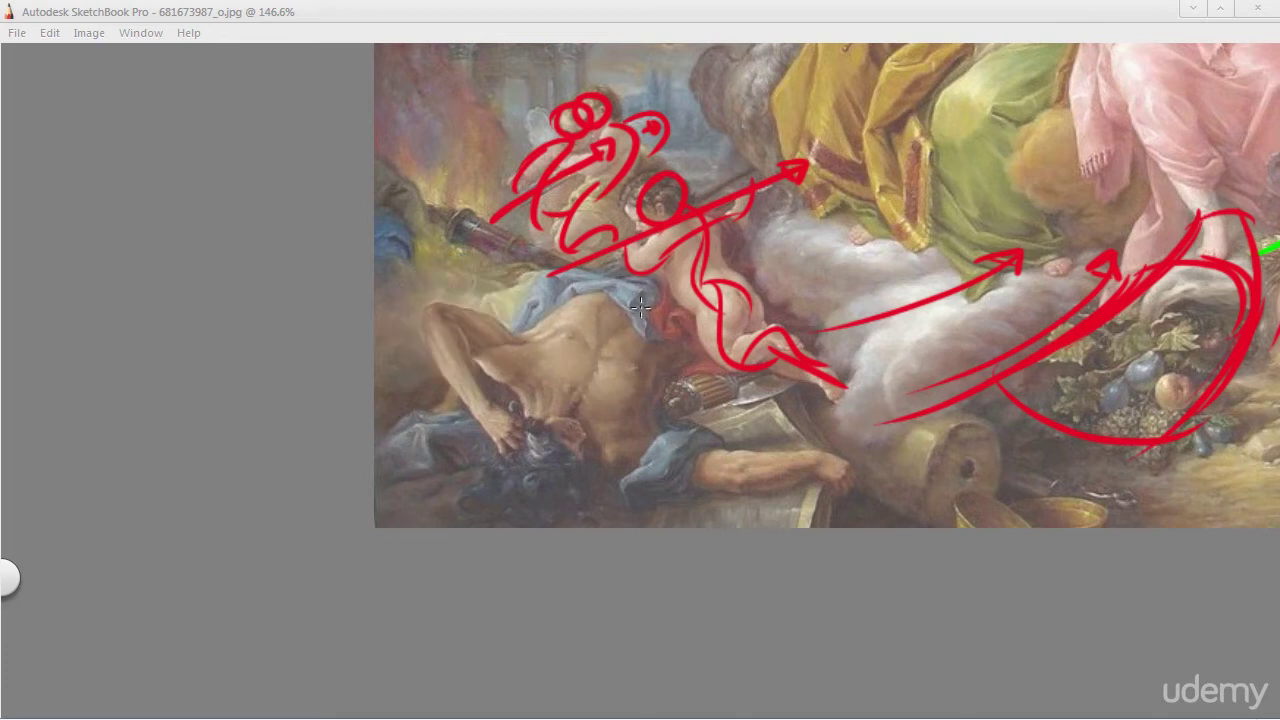
{"action": "key", "text": "space"}
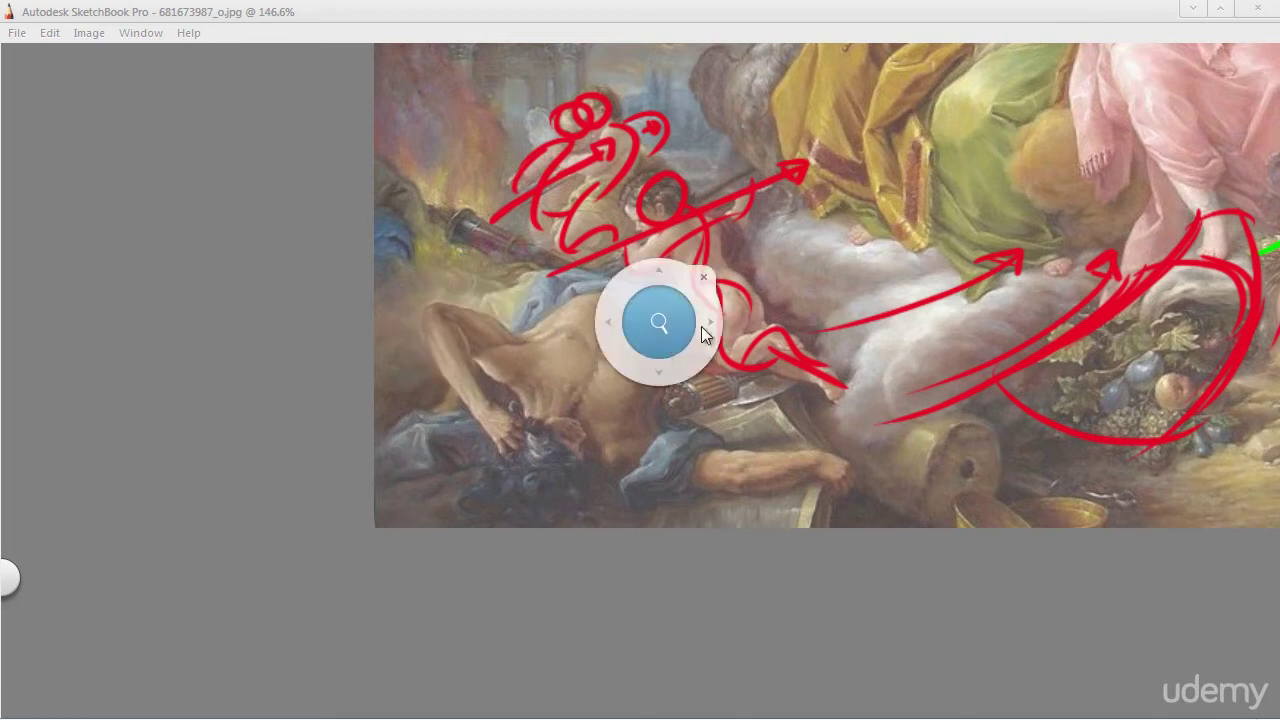
{"action": "left_click_drag", "start_coordinate": [663, 335], "coordinate": [691, 242]}
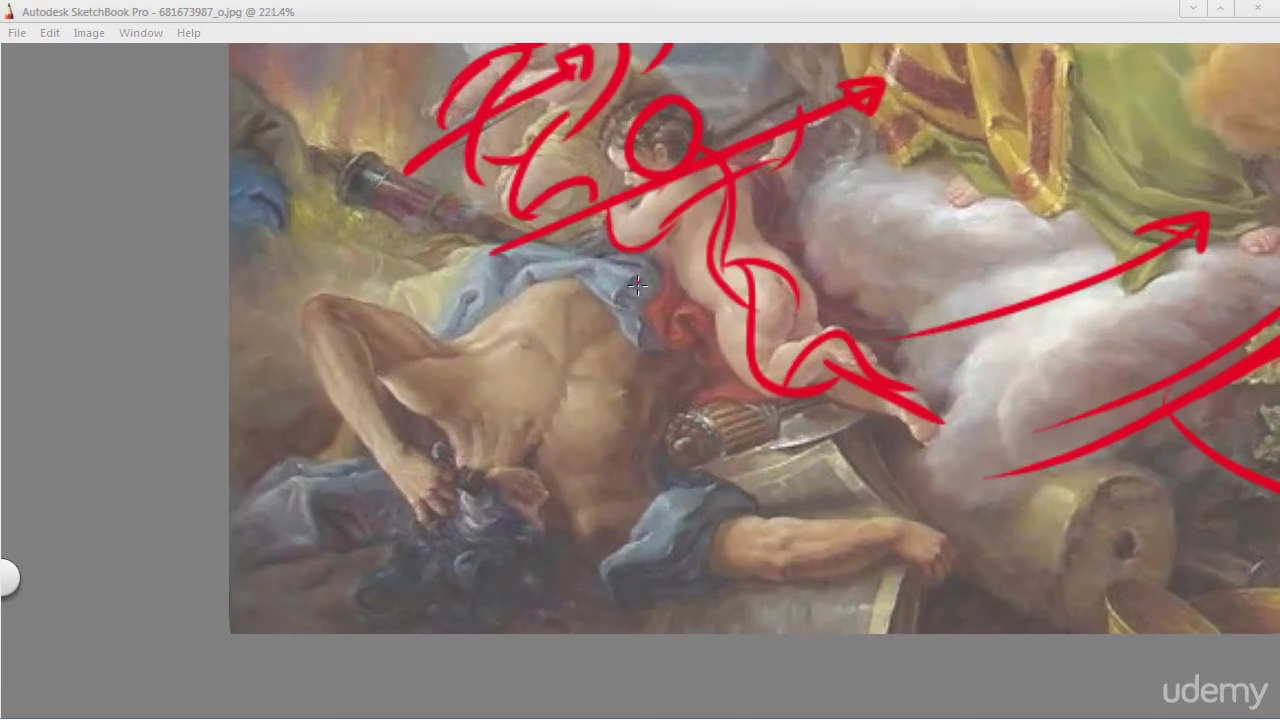
{"action": "key", "text": "space"}
{"action": "left_click_drag", "start_coordinate": [574, 455], "coordinate": [583, 488]}
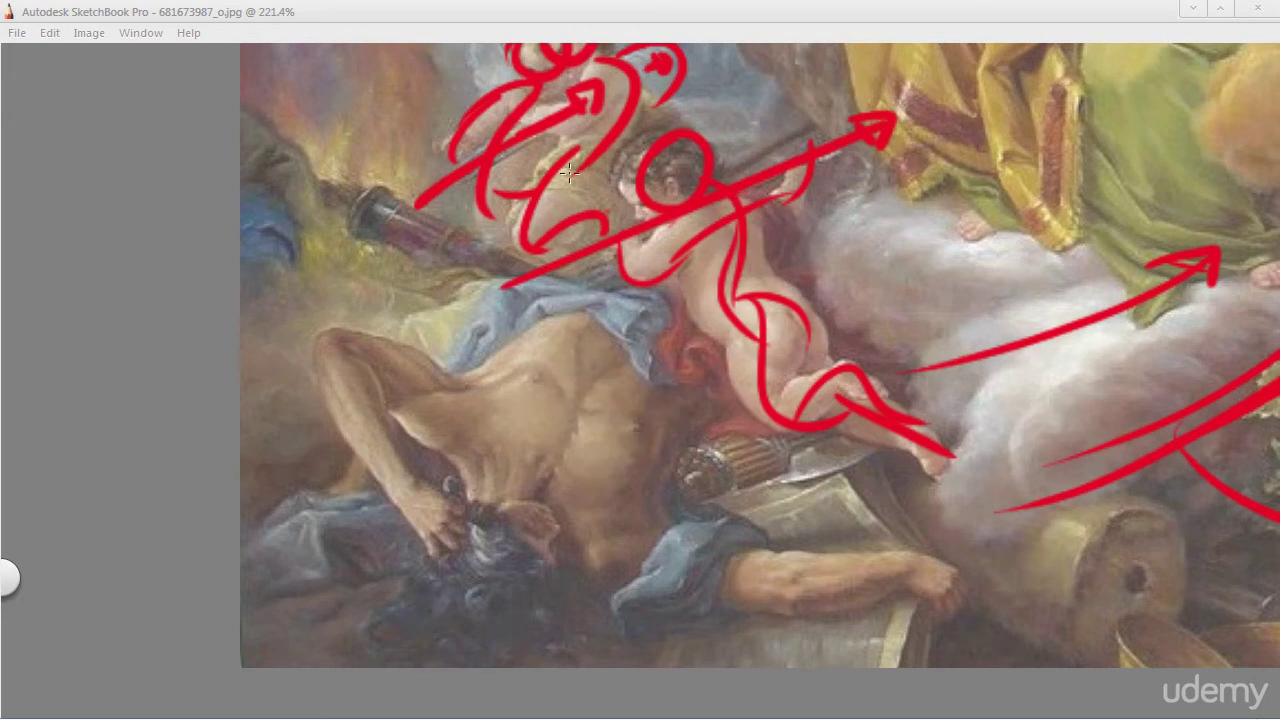
{"action": "key", "text": "space"}
{"action": "left_click_drag", "start_coordinate": [641, 287], "coordinate": [590, 363]}
{"action": "left_click_drag", "start_coordinate": [416, 387], "coordinate": [381, 437]}
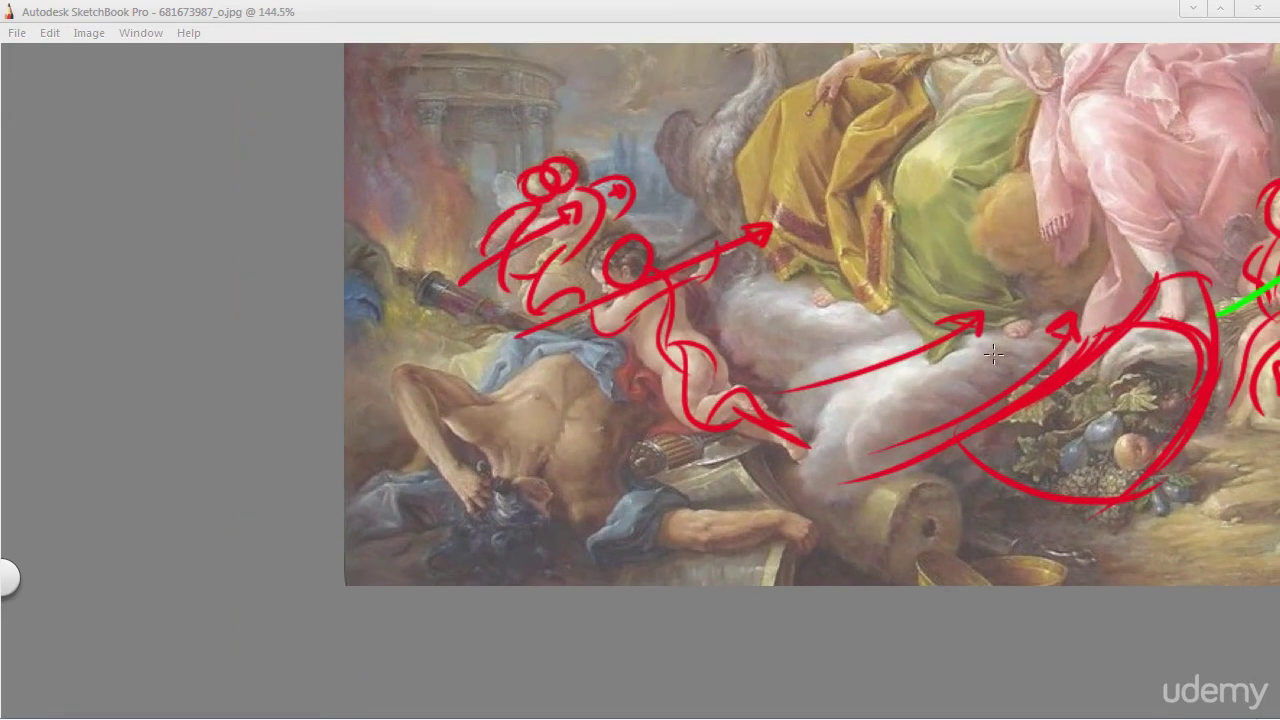
Step: Switch the brush to green and draw two curved lines following the sides of the fallen man's torso
{"action": "key", "text": "Tab"}
{"action": "left_click", "coordinate": [1207, 306]}
{"action": "key", "text": "Tab"}
{"action": "left_click_drag", "start_coordinate": [617, 325], "coordinate": [453, 458]}
{"action": "left_click_drag", "start_coordinate": [774, 360], "coordinate": [602, 508]}
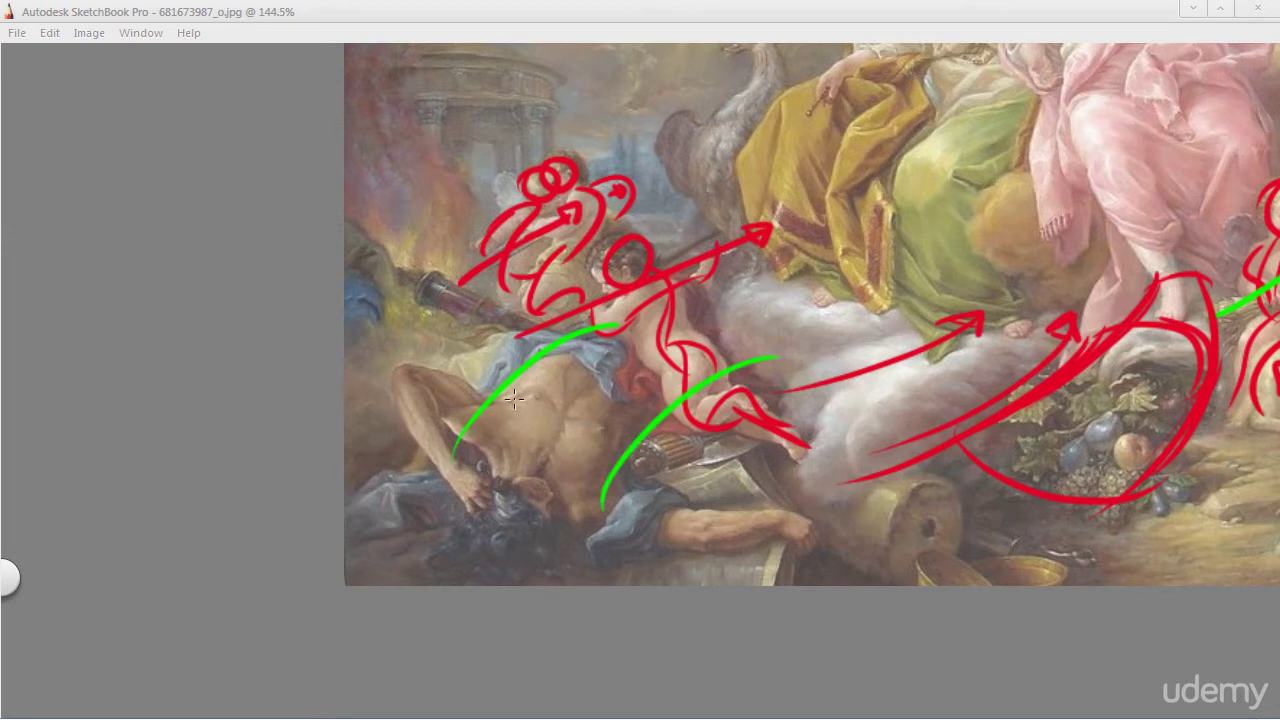
Step: Add the fallen man's green shoulder line, an arrowhead on the torso curves, a head circle and the outstretched arm
{"action": "left_click_drag", "start_coordinate": [450, 437], "coordinate": [586, 512]}
{"action": "mouse_move", "coordinate": [759, 368]}
{"action": "left_mouse_down"}
{"action": "mouse_move", "coordinate": [668, 326]}
{"action": "mouse_move", "coordinate": [683, 316]}
{"action": "left_mouse_up"}
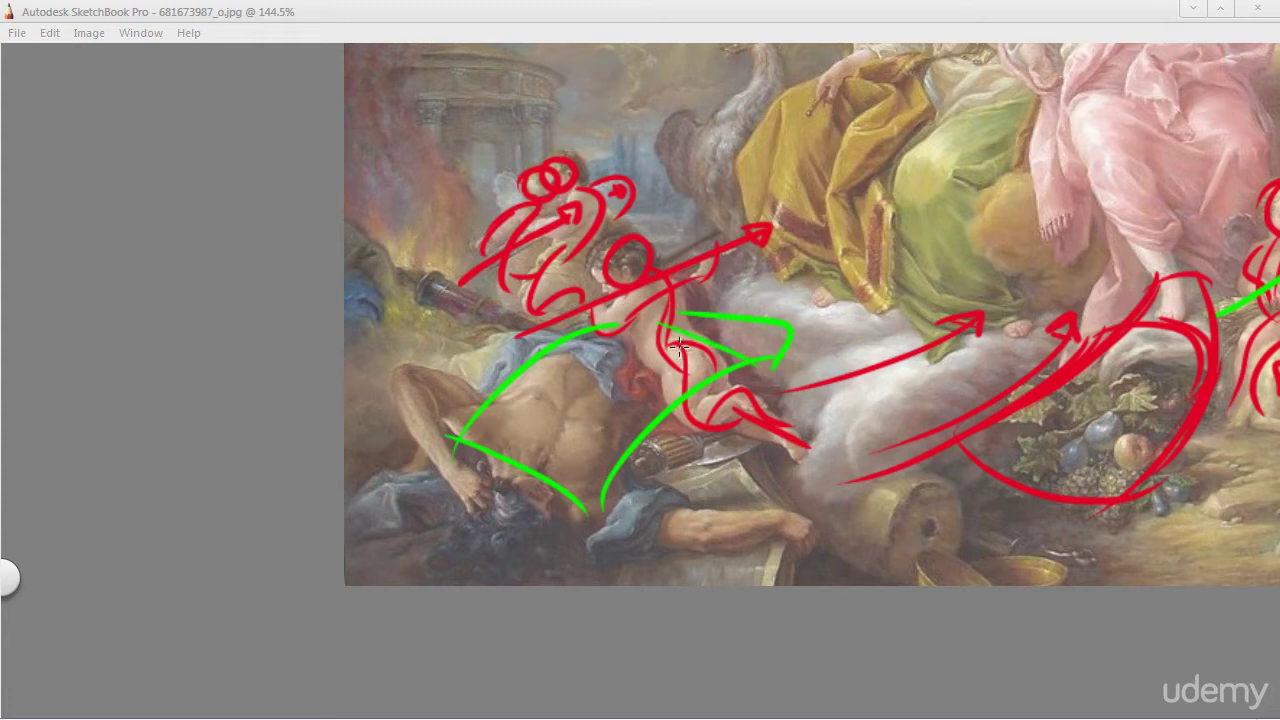
{"action": "mouse_move", "coordinate": [514, 542]}
{"action": "left_mouse_down"}
{"action": "mouse_move", "coordinate": [514, 507]}
{"action": "mouse_move", "coordinate": [705, 503]}
{"action": "left_mouse_up"}
{"action": "mouse_move", "coordinate": [565, 507]}
{"action": "left_mouse_down"}
{"action": "mouse_move", "coordinate": [636, 523]}
{"action": "mouse_move", "coordinate": [775, 521]}
{"action": "mouse_move", "coordinate": [593, 509]}
{"action": "mouse_move", "coordinate": [744, 525]}
{"action": "mouse_move", "coordinate": [806, 507]}
{"action": "mouse_move", "coordinate": [772, 503]}
{"action": "mouse_move", "coordinate": [811, 516]}
{"action": "mouse_move", "coordinate": [790, 540]}
{"action": "left_mouse_up"}
Step: Draw green lines along the edges of the papers beside the fallen man's outstretched arm and circle his hand
{"action": "key", "text": "space"}
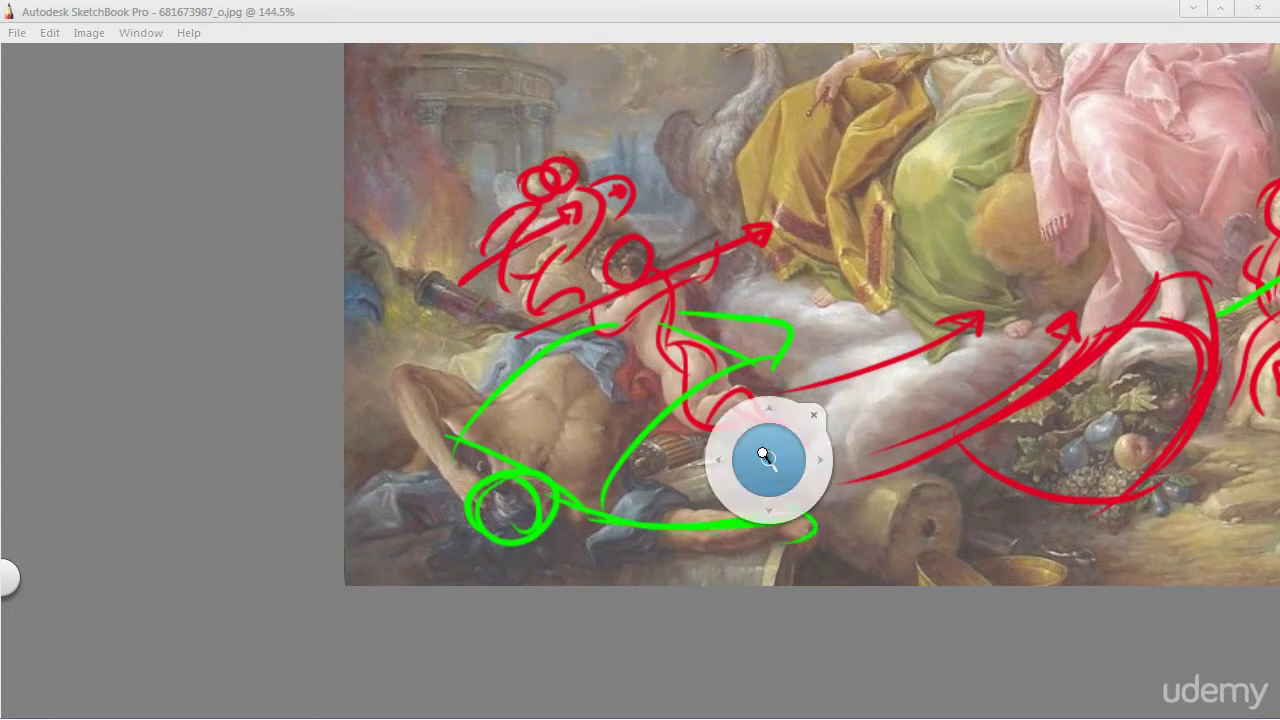
{"action": "left_click_drag", "start_coordinate": [762, 455], "coordinate": [776, 413]}
{"action": "left_click_drag", "start_coordinate": [614, 538], "coordinate": [557, 487]}
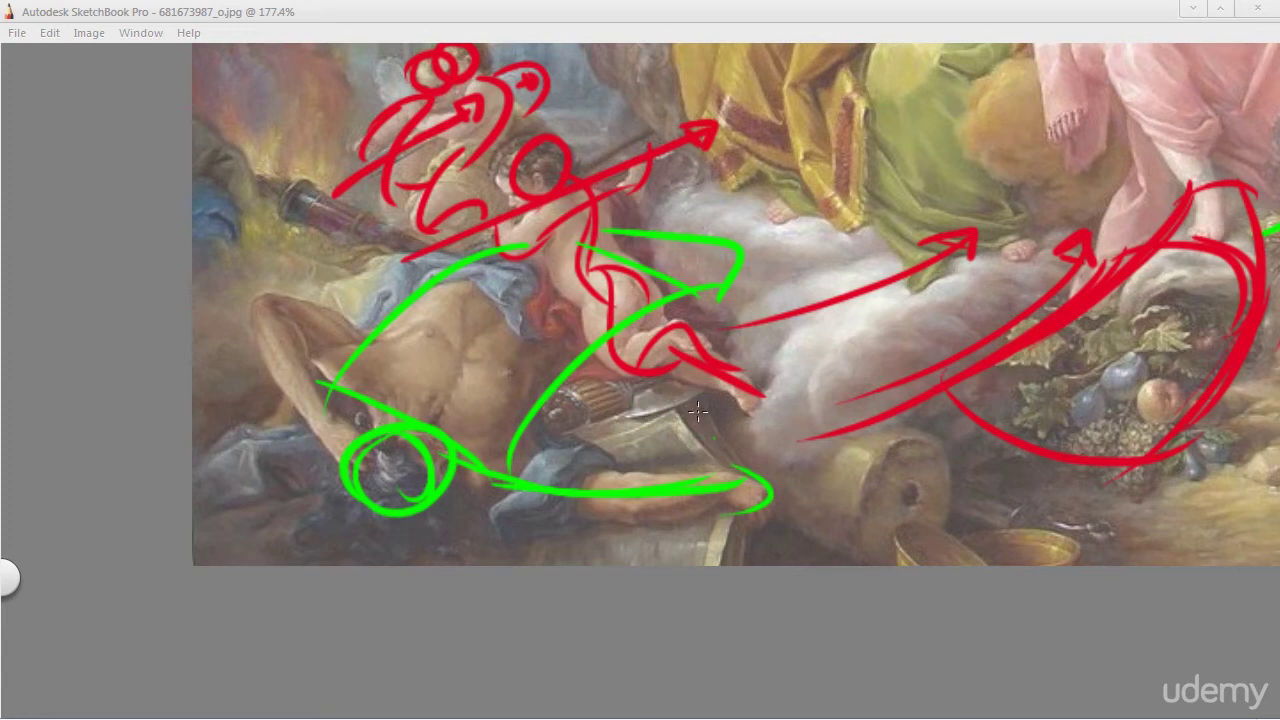
{"action": "left_click_drag", "start_coordinate": [657, 406], "coordinate": [728, 482]}
{"action": "mouse_move", "coordinate": [697, 392]}
{"action": "left_mouse_down"}
{"action": "mouse_move", "coordinate": [732, 492]}
{"action": "mouse_move", "coordinate": [698, 565]}
{"action": "left_mouse_up"}
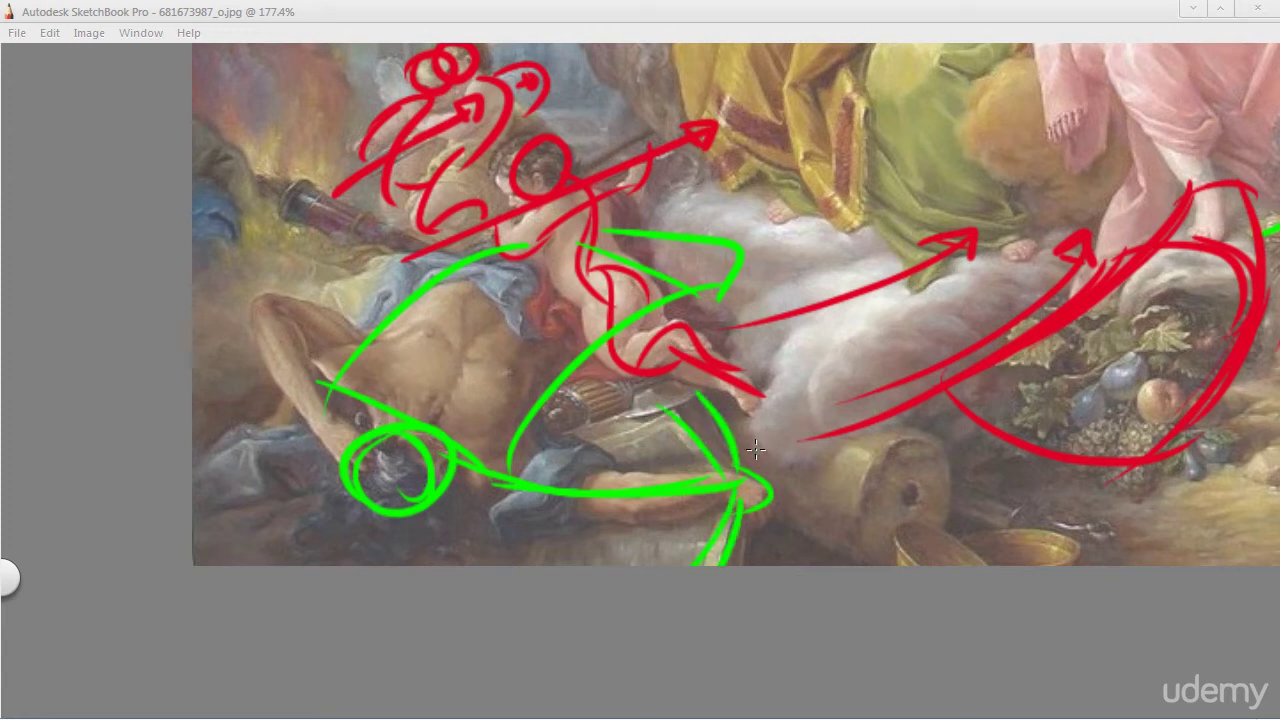
{"action": "key", "text": "space"}
{"action": "left_click_drag", "start_coordinate": [648, 410], "coordinate": [568, 447]}
{"action": "left_click_drag", "start_coordinate": [748, 526], "coordinate": [766, 478]}
{"action": "left_click_drag", "start_coordinate": [740, 530], "coordinate": [748, 512]}
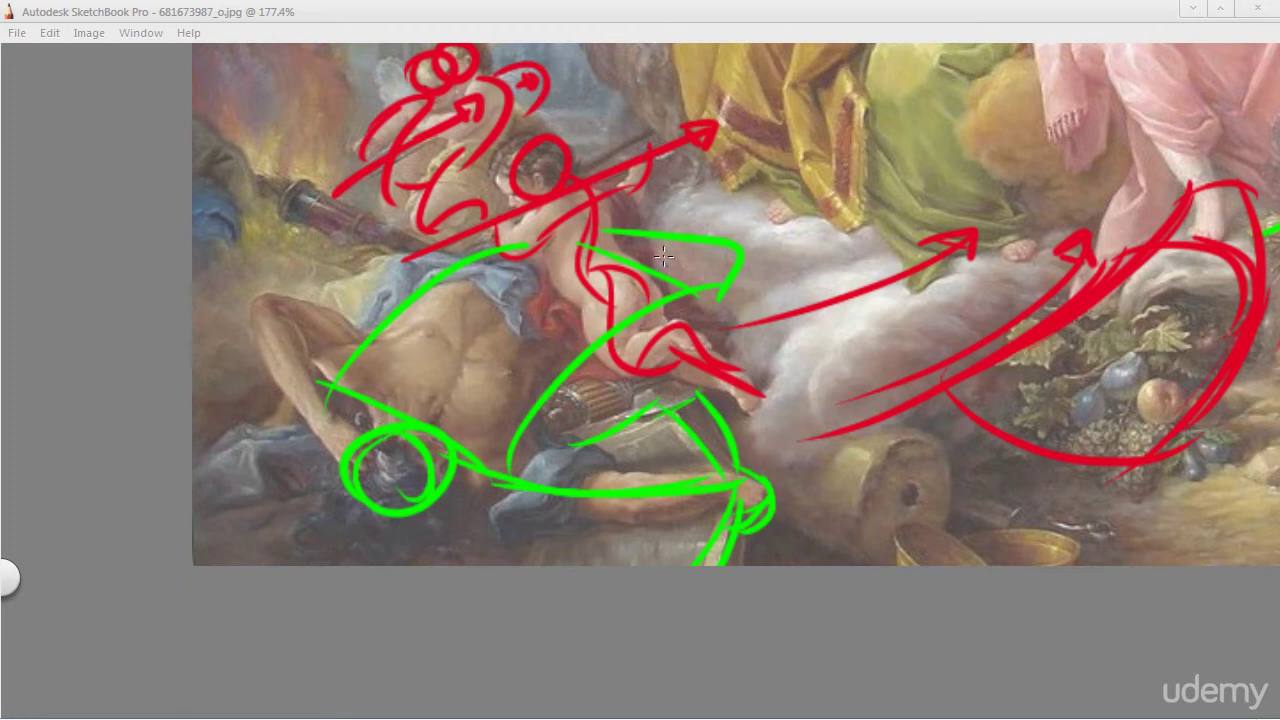
Step: Thicken the green lines converging on the fallen man's hand and draw a green arrow from it towards the cornucopia
{"action": "key", "text": "space"}
{"action": "left_click_drag", "start_coordinate": [796, 441], "coordinate": [760, 452]}
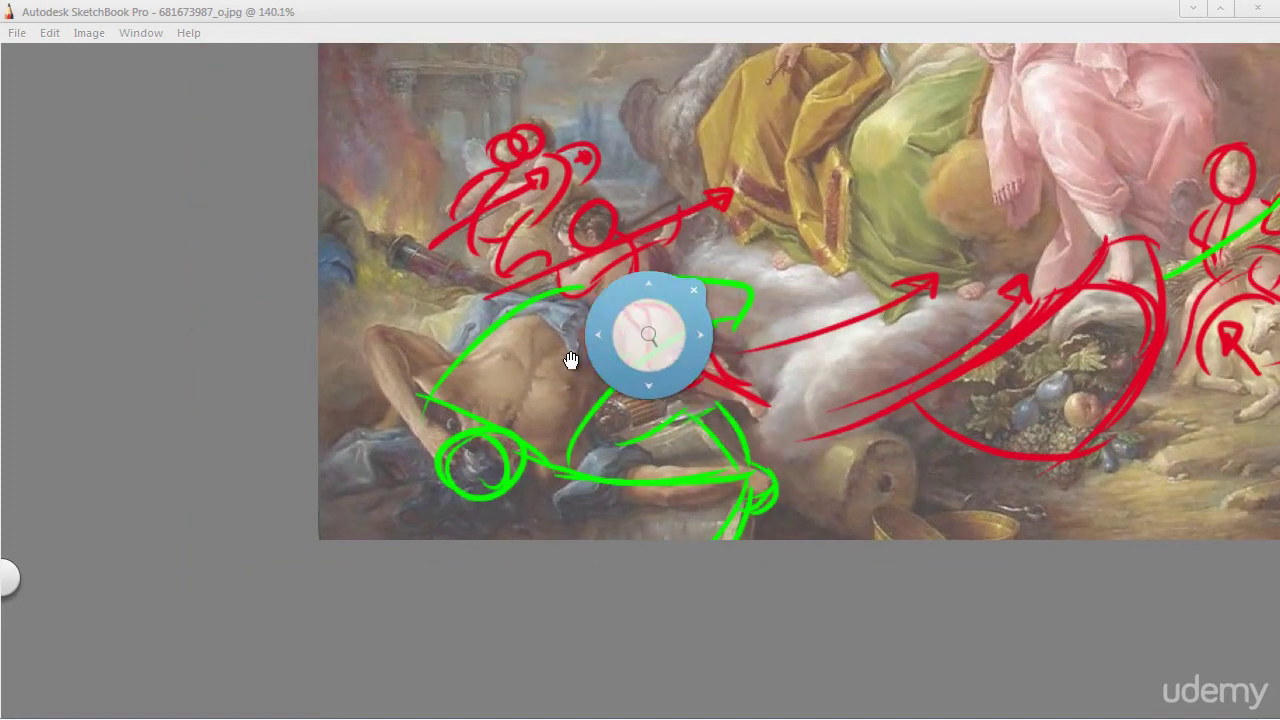
{"action": "left_click_drag", "start_coordinate": [570, 362], "coordinate": [467, 420]}
{"action": "left_click_drag", "start_coordinate": [561, 456], "coordinate": [568, 458]}
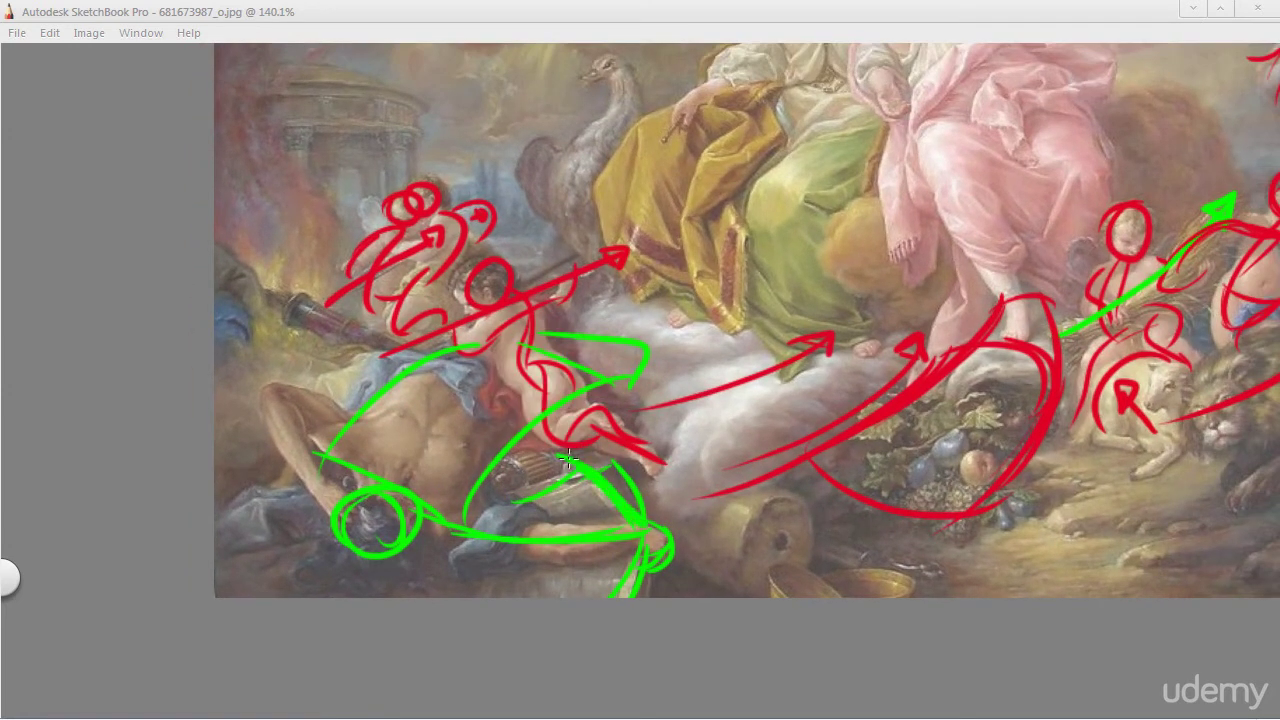
{"action": "mouse_move", "coordinate": [649, 532]}
{"action": "left_mouse_down"}
{"action": "mouse_move", "coordinate": [645, 545]}
{"action": "mouse_move", "coordinate": [648, 527]}
{"action": "mouse_move", "coordinate": [821, 462]}
{"action": "mouse_move", "coordinate": [724, 511]}
{"action": "left_mouse_up"}
{"action": "mouse_move", "coordinate": [788, 464]}
{"action": "left_mouse_down"}
{"action": "mouse_move", "coordinate": [829, 456]}
{"action": "mouse_move", "coordinate": [803, 468]}
{"action": "left_mouse_up"}
Step: Try further green directional strokes over the cornucopia and the seated women
{"action": "key", "text": "space"}
{"action": "left_click_drag", "start_coordinate": [917, 414], "coordinate": [757, 449]}
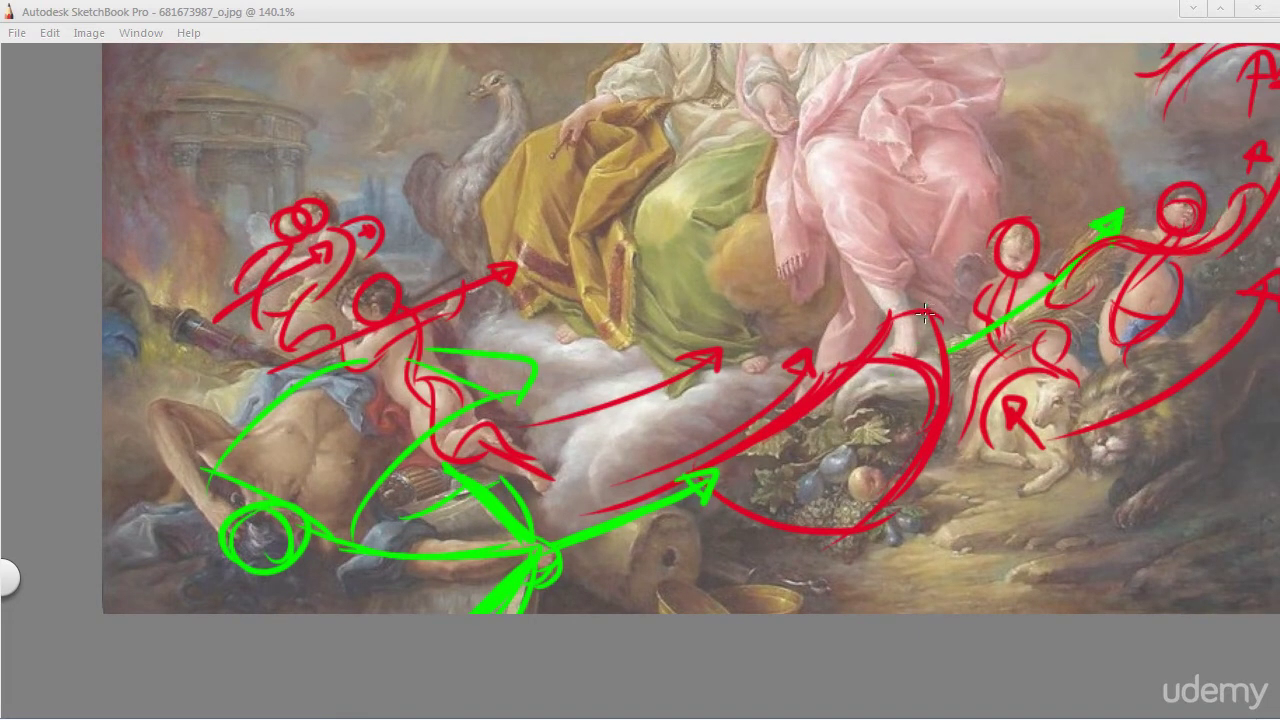
{"action": "left_click_drag", "start_coordinate": [925, 315], "coordinate": [690, 540]}
{"action": "key", "text": "ctrl+z"}
{"action": "left_click_drag", "start_coordinate": [889, 304], "coordinate": [880, 483]}
{"action": "key", "text": "ctrl+z"}
{"action": "key", "text": "space"}
{"action": "left_click_drag", "start_coordinate": [520, 433], "coordinate": [586, 443]}
{"action": "mouse_move", "coordinate": [1004, 375]}
{"action": "left_mouse_down"}
{"action": "mouse_move", "coordinate": [832, 512]}
{"action": "mouse_move", "coordinate": [1016, 456]}
{"action": "mouse_move", "coordinate": [1000, 478]}
{"action": "left_mouse_up"}
{"action": "key", "text": "ctrl+z"}
{"action": "key", "text": "space"}
{"action": "left_click_drag", "start_coordinate": [443, 400], "coordinate": [706, 368]}
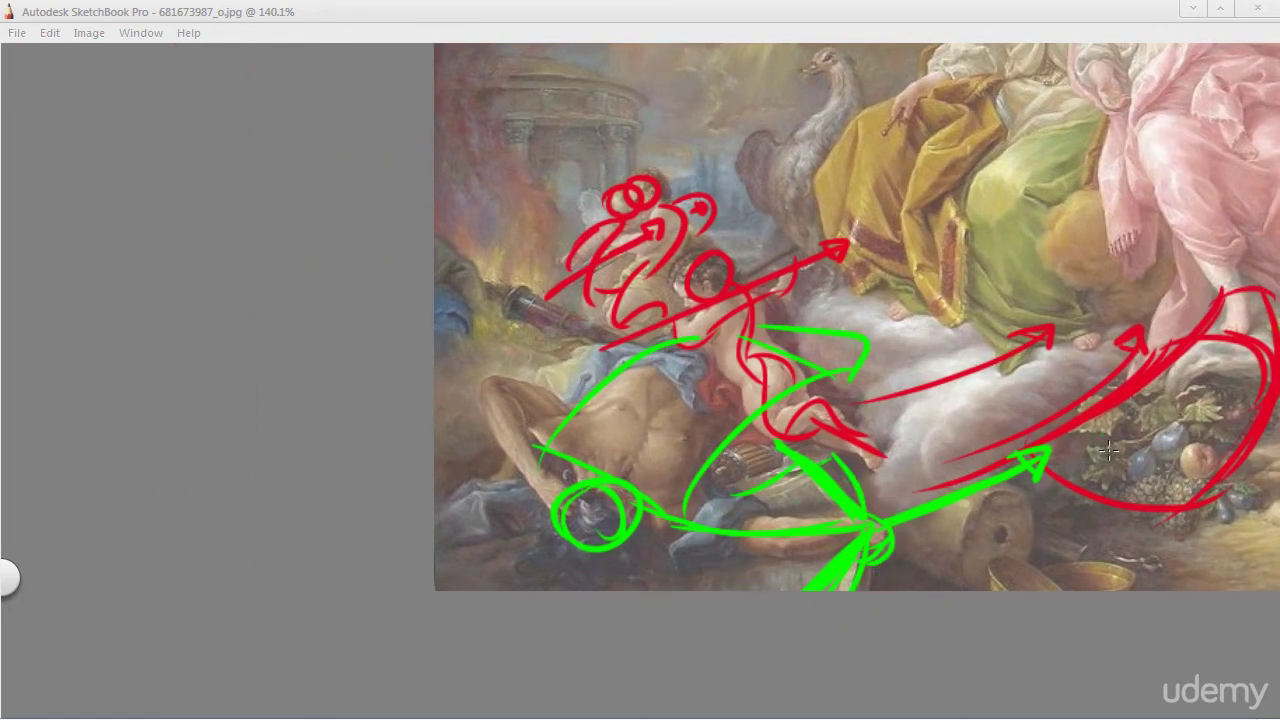
{"action": "key", "text": "space"}
{"action": "left_click_drag", "start_coordinate": [1030, 296], "coordinate": [754, 383]}
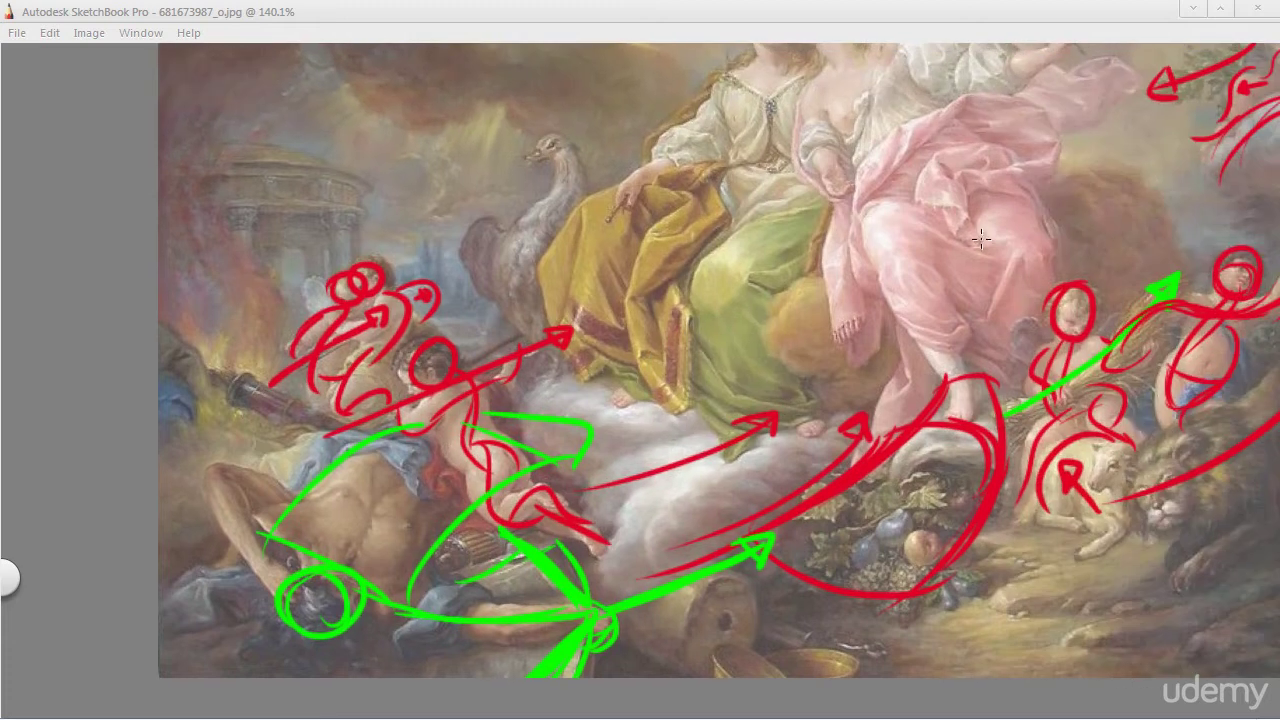
{"action": "mouse_move", "coordinate": [985, 236]}
{"action": "left_mouse_down"}
{"action": "mouse_move", "coordinate": [1012, 288]}
{"action": "mouse_move", "coordinate": [916, 198]}
{"action": "left_mouse_up"}
{"action": "key", "text": "ctrl+z"}
Step: Switch the brush back to red and outline the fluted cylinder below the staff-holding cherub with an arrow along its axis
{"action": "key", "text": "space"}
{"action": "left_click_drag", "start_coordinate": [285, 530], "coordinate": [408, 513]}
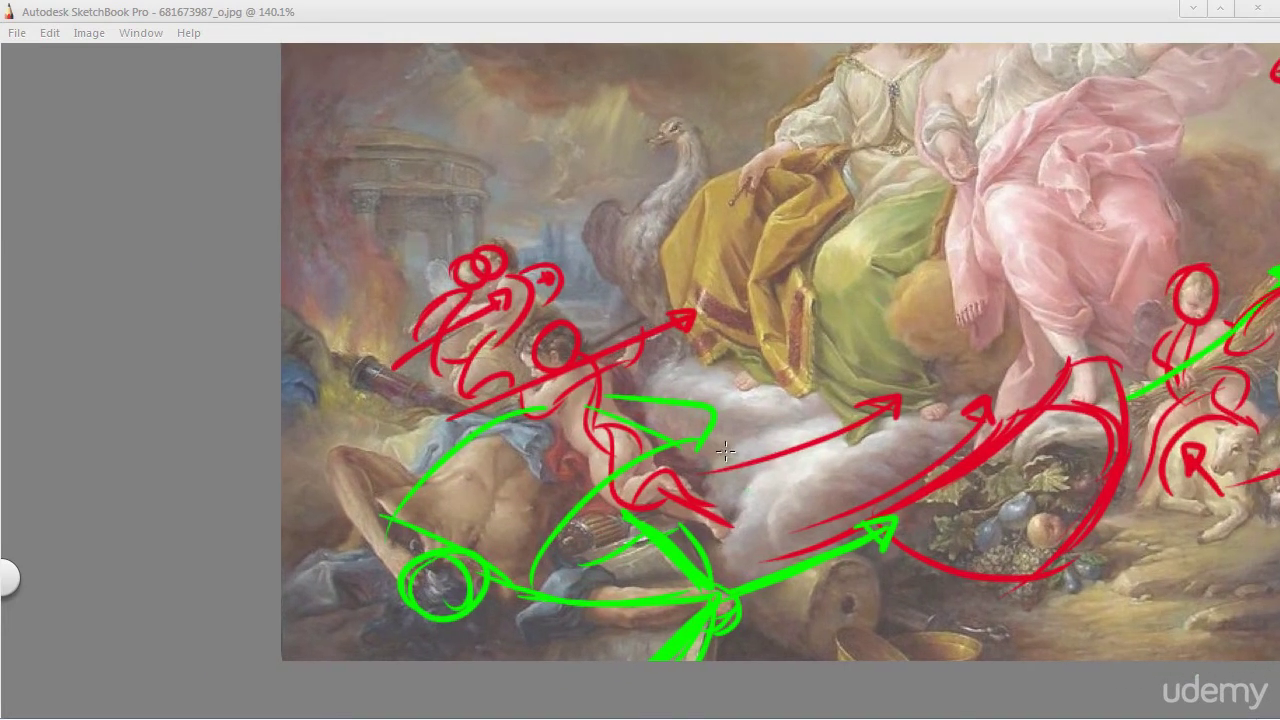
{"action": "key", "text": "space"}
{"action": "left_click_drag", "start_coordinate": [698, 442], "coordinate": [748, 463]}
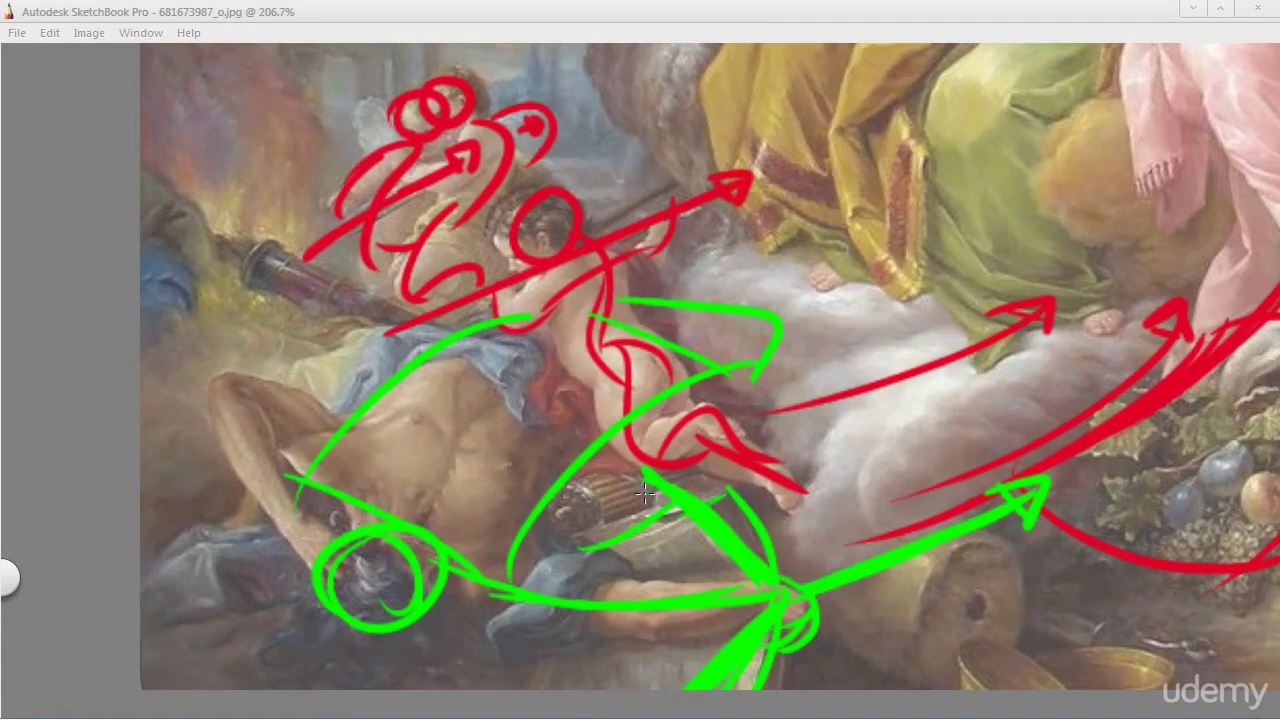
{"action": "key", "text": "Tab"}
{"action": "key", "text": "Tab"}
{"action": "mouse_move", "coordinate": [580, 503]}
{"action": "left_mouse_down"}
{"action": "mouse_move", "coordinate": [575, 480]}
{"action": "mouse_move", "coordinate": [646, 470]}
{"action": "mouse_move", "coordinate": [615, 522]}
{"action": "mouse_move", "coordinate": [655, 512]}
{"action": "mouse_move", "coordinate": [762, 453]}
{"action": "left_mouse_up"}
{"action": "key", "text": "space"}
{"action": "mouse_move", "coordinate": [503, 442]}
{"action": "left_mouse_down"}
{"action": "mouse_move", "coordinate": [520, 363]}
{"action": "mouse_move", "coordinate": [421, 256]}
{"action": "left_mouse_up"}
{"action": "left_click_drag", "start_coordinate": [645, 443], "coordinate": [547, 499]}
{"action": "left_click_drag", "start_coordinate": [591, 430], "coordinate": [530, 515]}
{"action": "left_click_drag", "start_coordinate": [449, 268], "coordinate": [463, 456]}
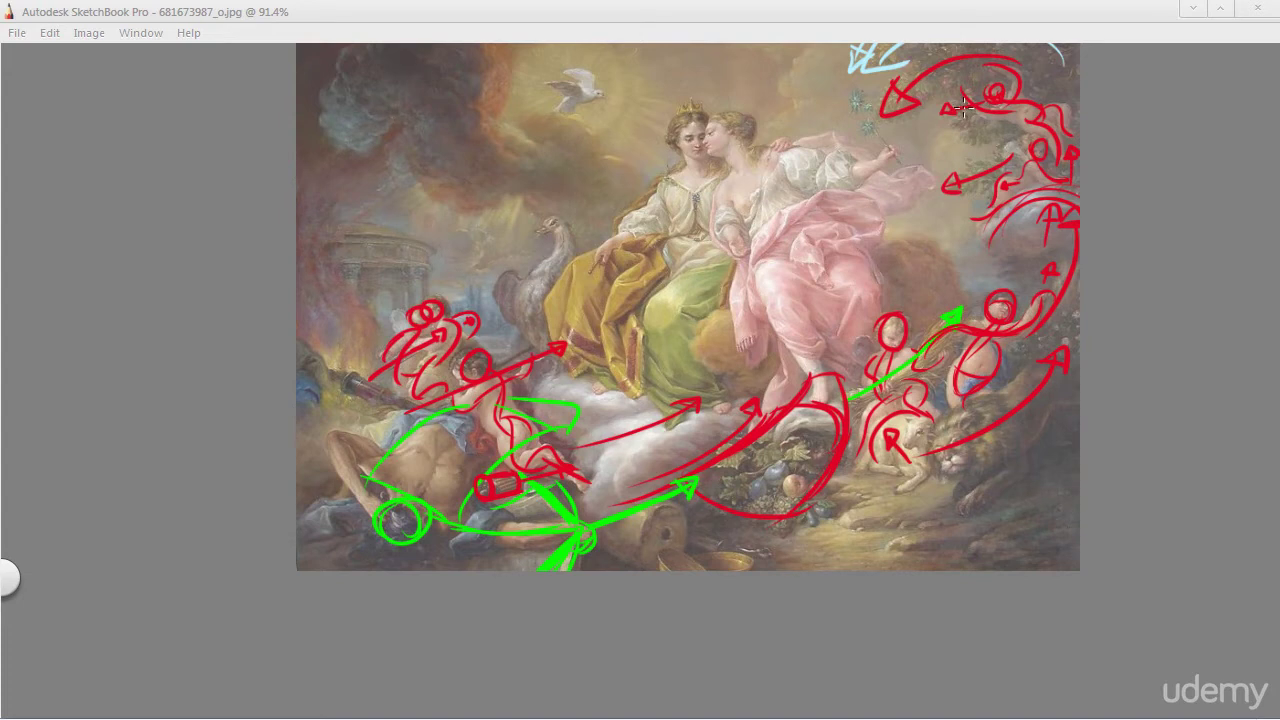
Step: Try red directional strokes across the whole composition
{"action": "mouse_move", "coordinate": [986, 178]}
{"action": "left_mouse_down"}
{"action": "mouse_move", "coordinate": [472, 466]}
{"action": "mouse_move", "coordinate": [796, 181]}
{"action": "mouse_move", "coordinate": [784, 257]}
{"action": "left_mouse_up"}
{"action": "key", "text": "ctrl+z"}
{"action": "key", "text": "space"}
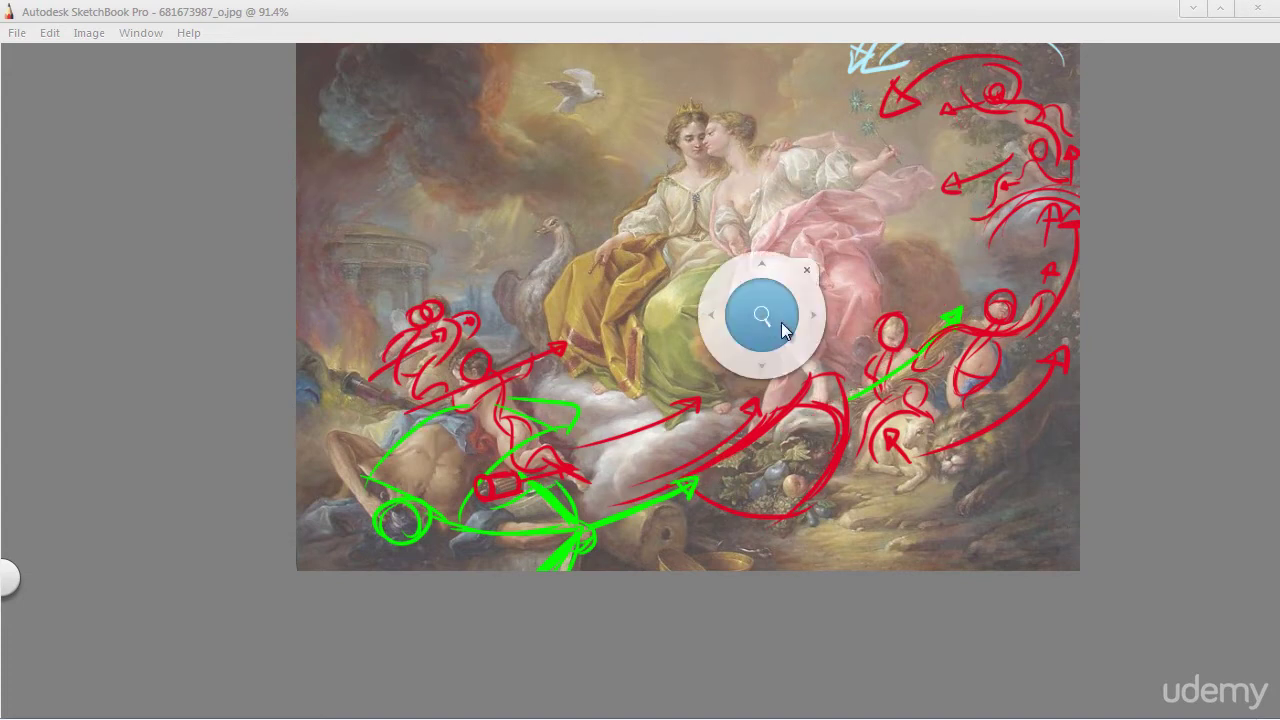
{"action": "left_click_drag", "start_coordinate": [767, 315], "coordinate": [778, 262]}
{"action": "mouse_move", "coordinate": [338, 554]}
{"action": "left_mouse_down"}
{"action": "mouse_move", "coordinate": [198, 238]}
{"action": "mouse_move", "coordinate": [203, 416]}
{"action": "left_mouse_up"}
{"action": "key", "text": "ctrl+z"}
Step: Draw a red ellipse around the end face of the stone drum in the foreground
{"action": "key", "text": "space"}
{"action": "left_click_drag", "start_coordinate": [583, 517], "coordinate": [591, 482]}
{"action": "mouse_move", "coordinate": [683, 582]}
{"action": "left_mouse_down"}
{"action": "mouse_move", "coordinate": [655, 540]}
{"action": "mouse_move", "coordinate": [594, 507]}
{"action": "mouse_move", "coordinate": [590, 586]}
{"action": "left_mouse_up"}
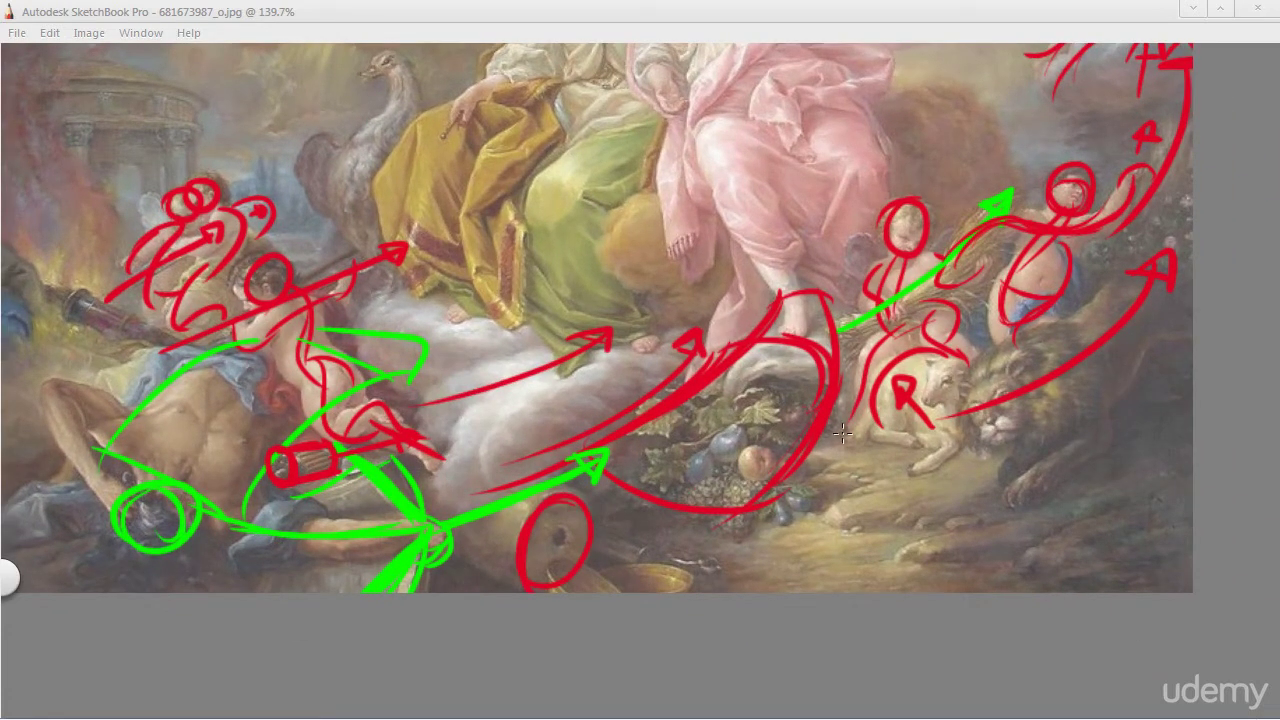
Step: Try red strokes over the cornucopia and the lamb and lion group
{"action": "mouse_move", "coordinate": [737, 368]}
{"action": "left_mouse_down"}
{"action": "mouse_move", "coordinate": [770, 326]}
{"action": "mouse_move", "coordinate": [845, 383]}
{"action": "left_mouse_up"}
{"action": "key", "text": "ctrl+z"}
{"action": "key", "text": "ctrl+z"}
{"action": "left_click_drag", "start_coordinate": [862, 322], "coordinate": [1070, 335]}
{"action": "key", "text": "ctrl+z"}
{"action": "mouse_move", "coordinate": [815, 509]}
{"action": "left_mouse_down"}
{"action": "mouse_move", "coordinate": [1150, 256]}
{"action": "mouse_move", "coordinate": [1082, 312]}
{"action": "left_mouse_up"}
{"action": "key", "text": "ctrl+z"}
Step: Outline the stone drum's body in red and mark the hole in its end face
{"action": "left_click_drag", "start_coordinate": [389, 505], "coordinate": [461, 508]}
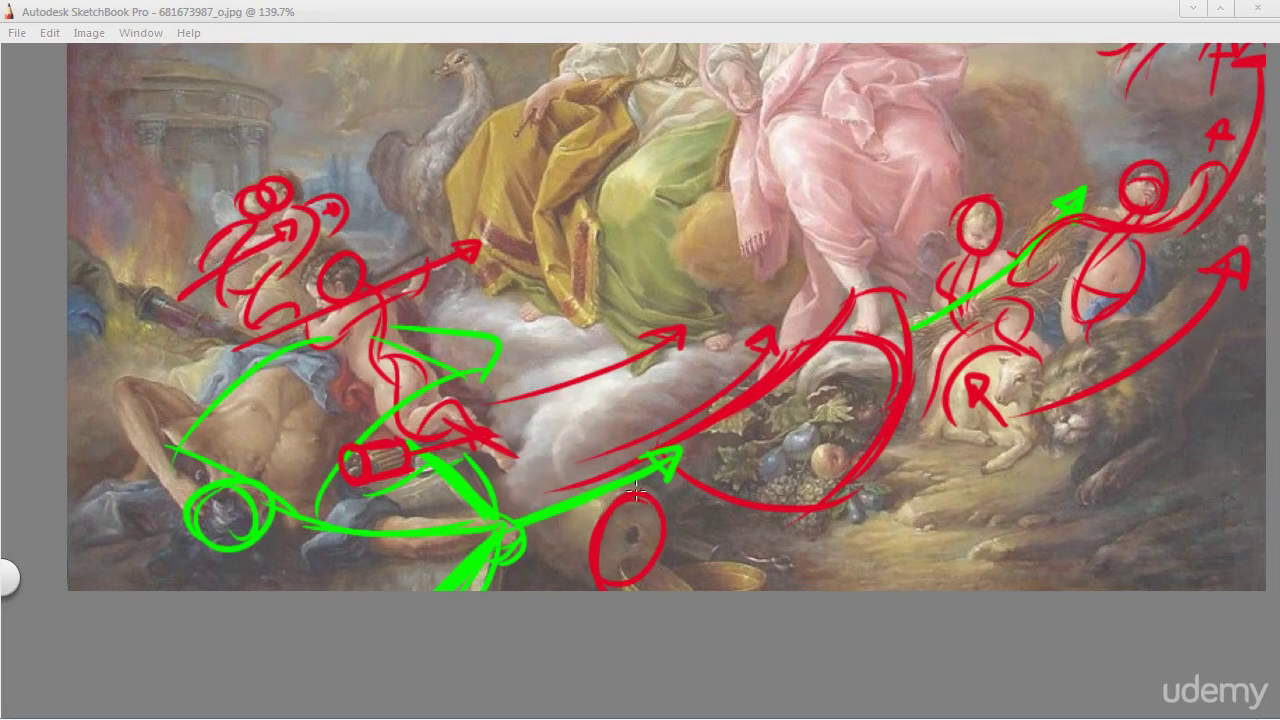
{"action": "left_click_drag", "start_coordinate": [645, 490], "coordinate": [598, 478]}
{"action": "left_click_drag", "start_coordinate": [522, 545], "coordinate": [606, 583]}
{"action": "mouse_move", "coordinate": [535, 541]}
{"action": "left_mouse_down"}
{"action": "mouse_move", "coordinate": [570, 462]}
{"action": "mouse_move", "coordinate": [598, 452]}
{"action": "left_mouse_up"}
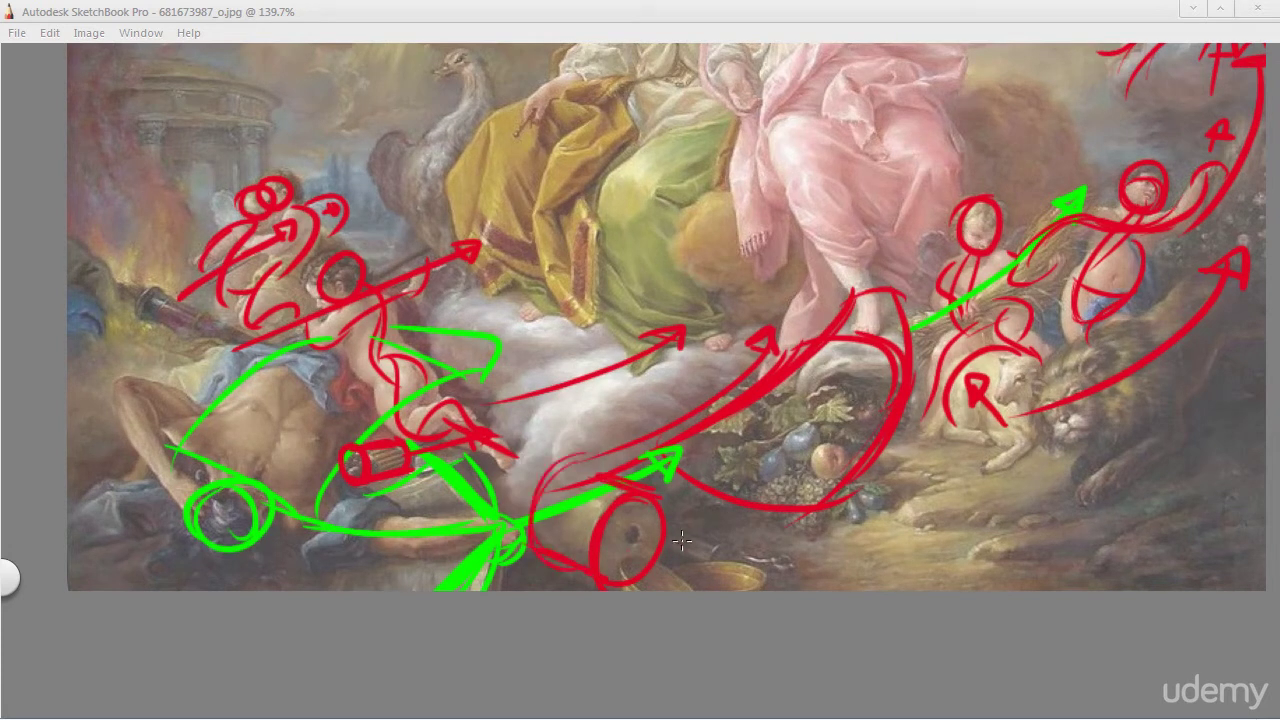
{"action": "left_click_drag", "start_coordinate": [629, 534], "coordinate": [638, 530]}
Step: Try red direction lines over the cloud above the stone drum
{"action": "left_click_drag", "start_coordinate": [600, 450], "coordinate": [517, 437]}
{"action": "key", "text": "ctrl+z"}
{"action": "left_click_drag", "start_coordinate": [650, 450], "coordinate": [530, 406]}
{"action": "key", "text": "ctrl+z"}
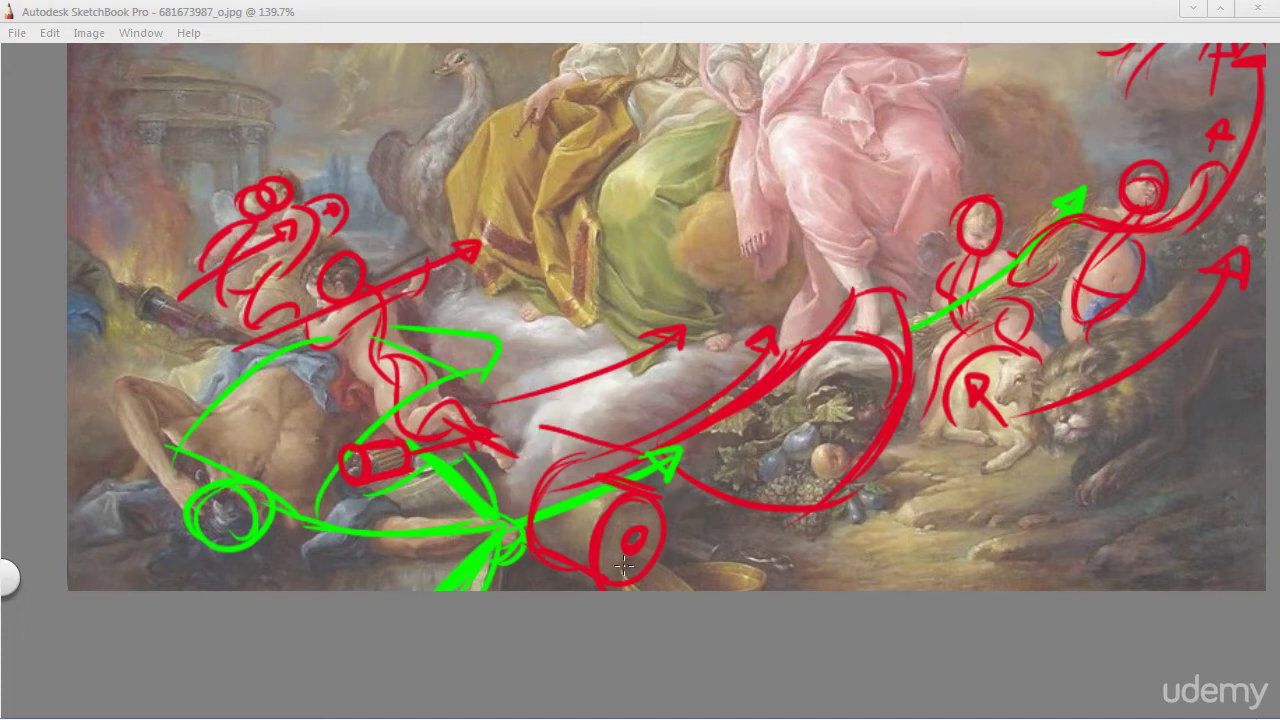
{"action": "key", "text": "space"}
{"action": "left_click_drag", "start_coordinate": [427, 491], "coordinate": [562, 573]}
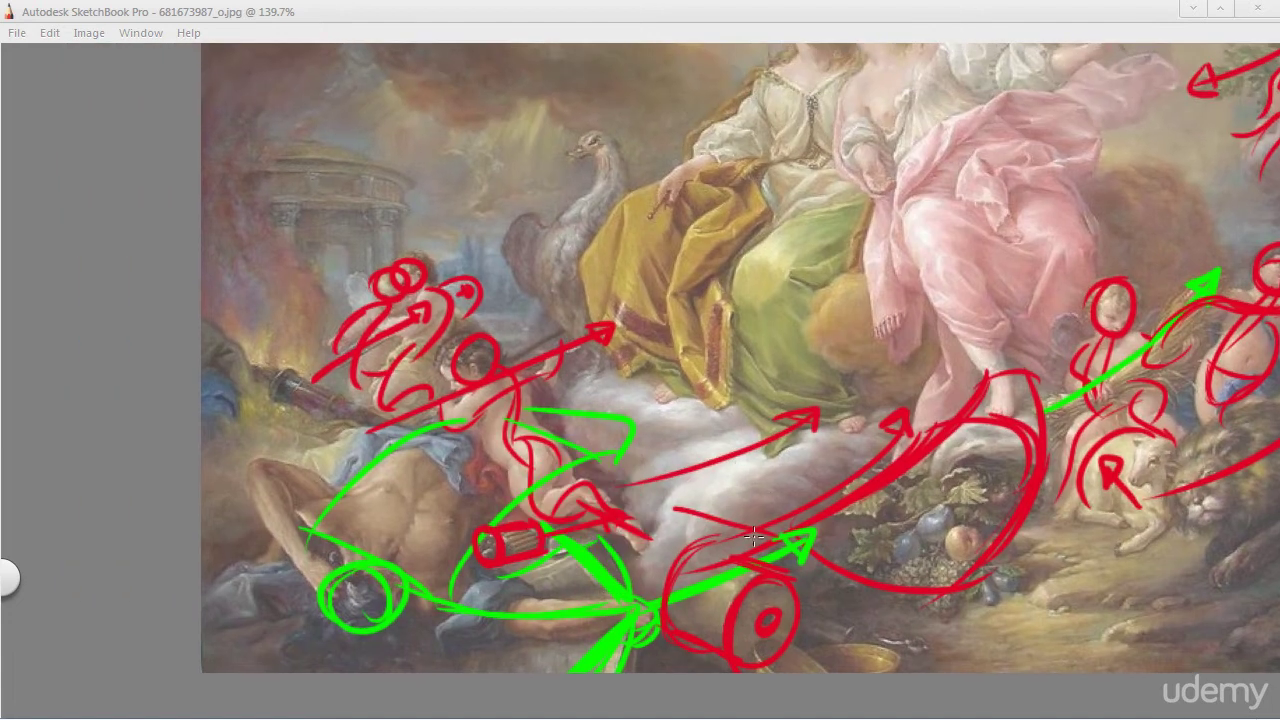
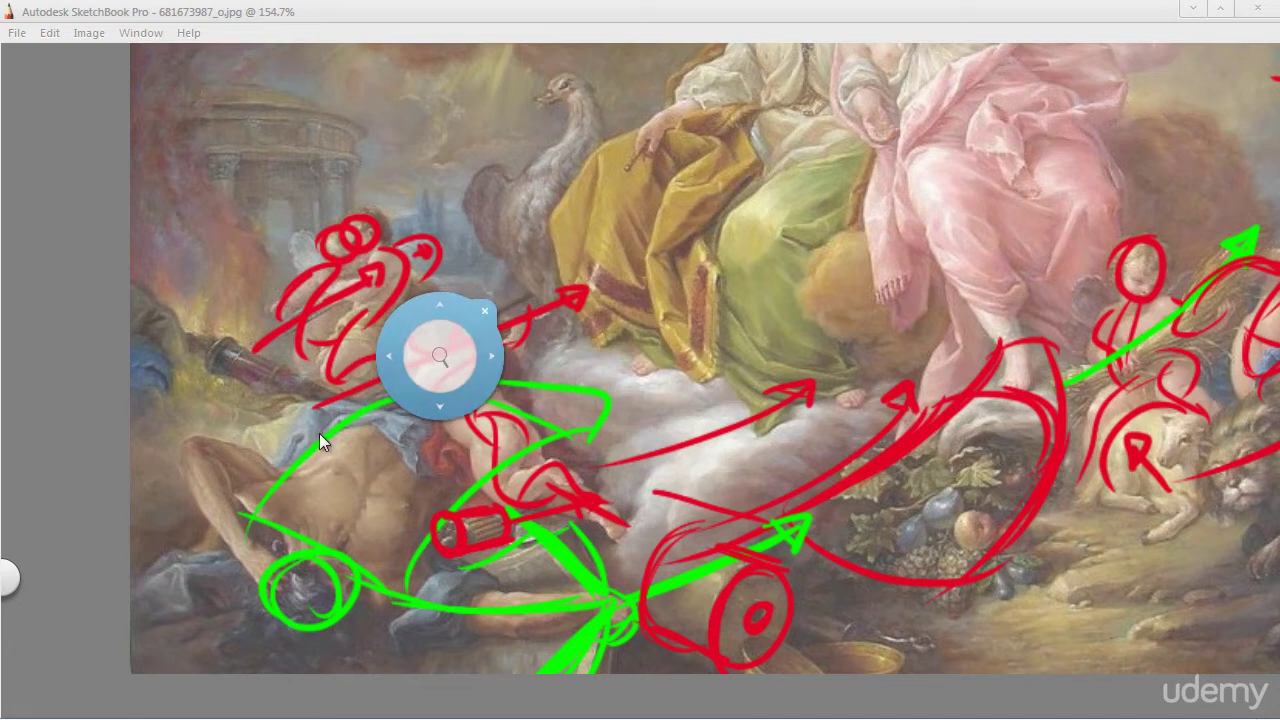
{"action": "left_click_drag", "start_coordinate": [392, 398], "coordinate": [510, 265]}
{"action": "left_click_drag", "start_coordinate": [330, 511], "coordinate": [412, 423]}
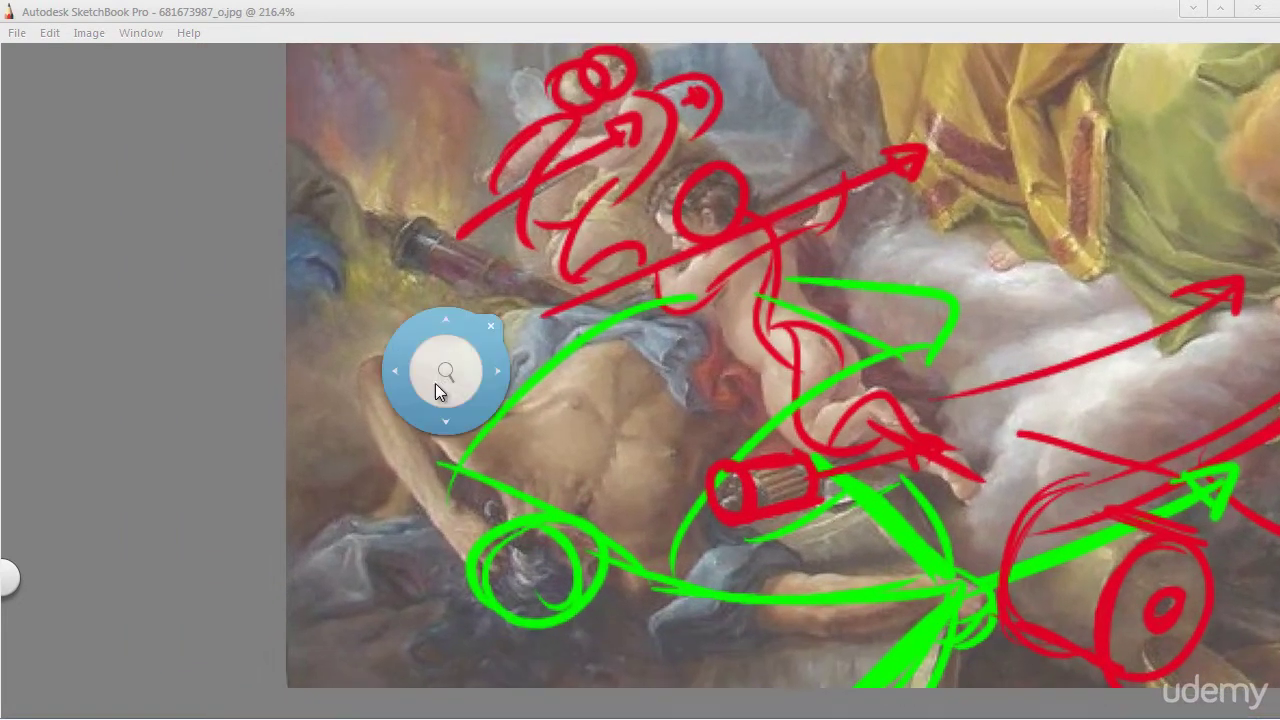
{"action": "left_click_drag", "start_coordinate": [302, 412], "coordinate": [319, 535]}
{"action": "mouse_move", "coordinate": [441, 125]}
{"action": "left_mouse_down"}
{"action": "mouse_move", "coordinate": [396, 427]}
{"action": "mouse_move", "coordinate": [469, 117]}
{"action": "mouse_move", "coordinate": [376, 385]}
{"action": "left_mouse_up"}
{"action": "key", "text": "ctrl+z"}
Step: Draw a red arrow from the fallen man's head across his upper arm and loop a red curve around the bent arm
{"action": "key", "text": "space"}
{"action": "left_click_drag", "start_coordinate": [367, 499], "coordinate": [293, 355]}
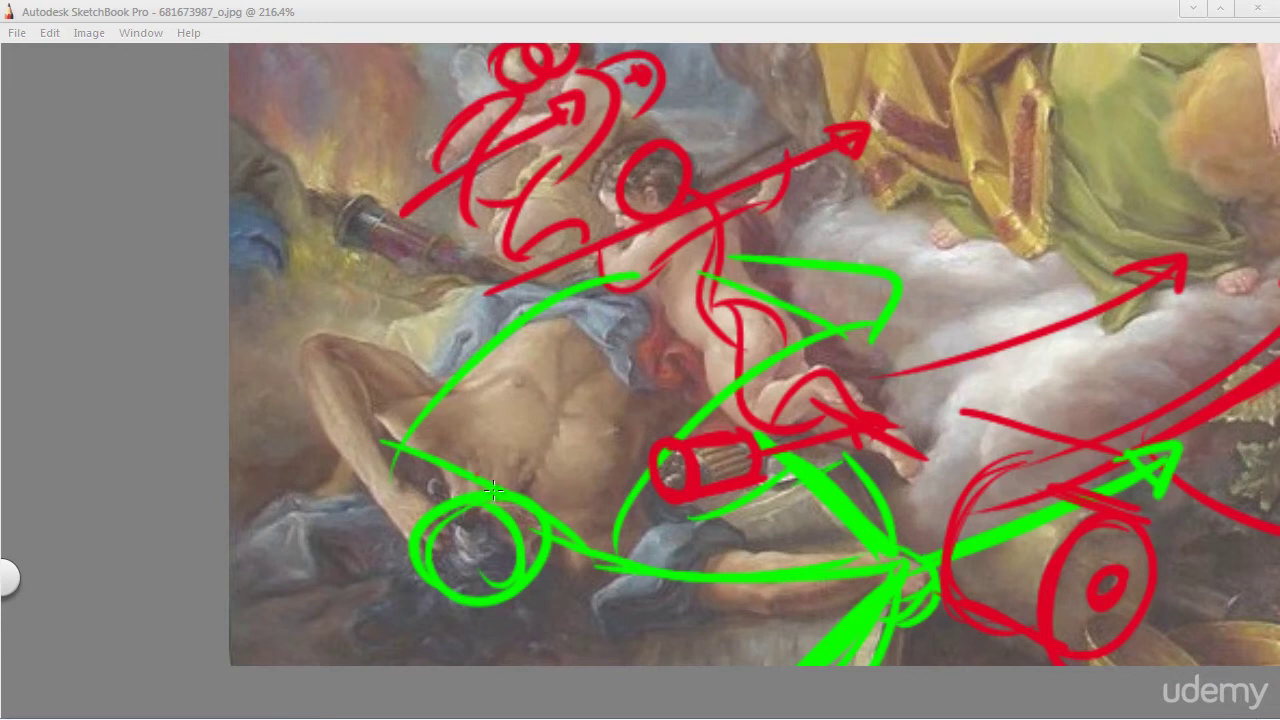
{"action": "left_click_drag", "start_coordinate": [520, 510], "coordinate": [362, 370]}
{"action": "left_click_drag", "start_coordinate": [378, 414], "coordinate": [410, 384]}
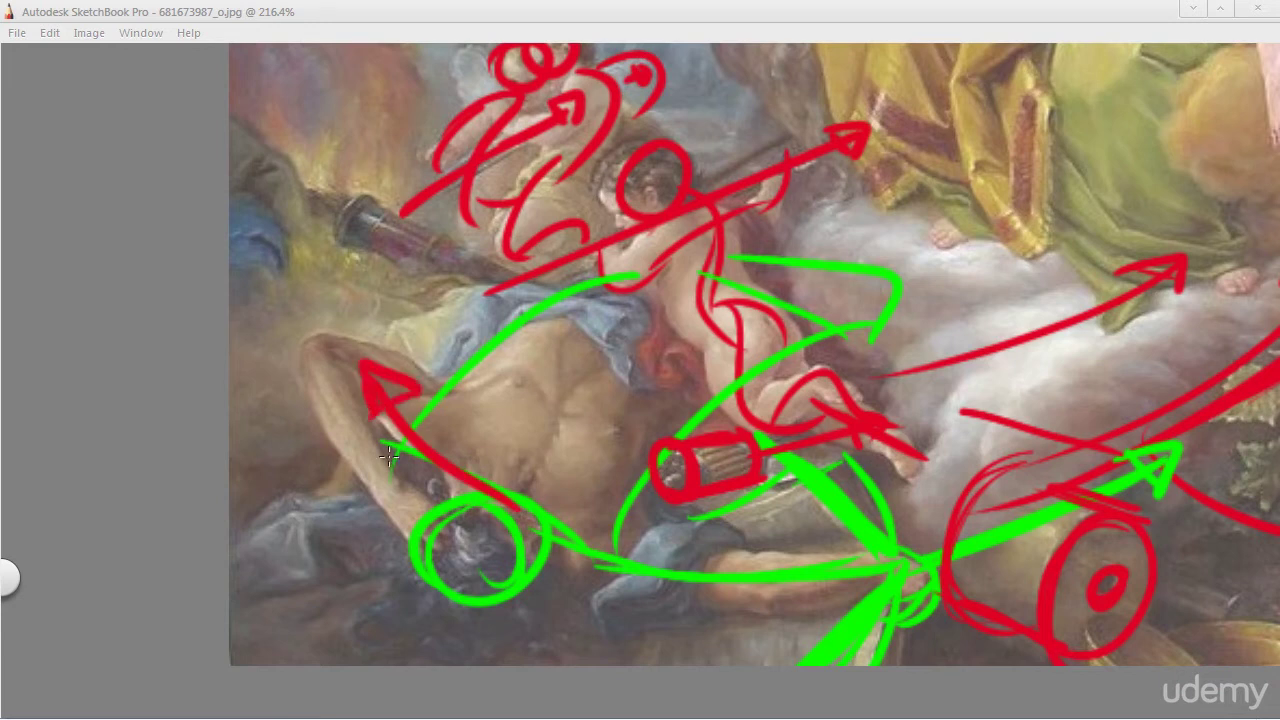
{"action": "mouse_move", "coordinate": [445, 538]}
{"action": "left_mouse_down"}
{"action": "mouse_move", "coordinate": [431, 376]}
{"action": "mouse_move", "coordinate": [458, 410]}
{"action": "left_mouse_up"}
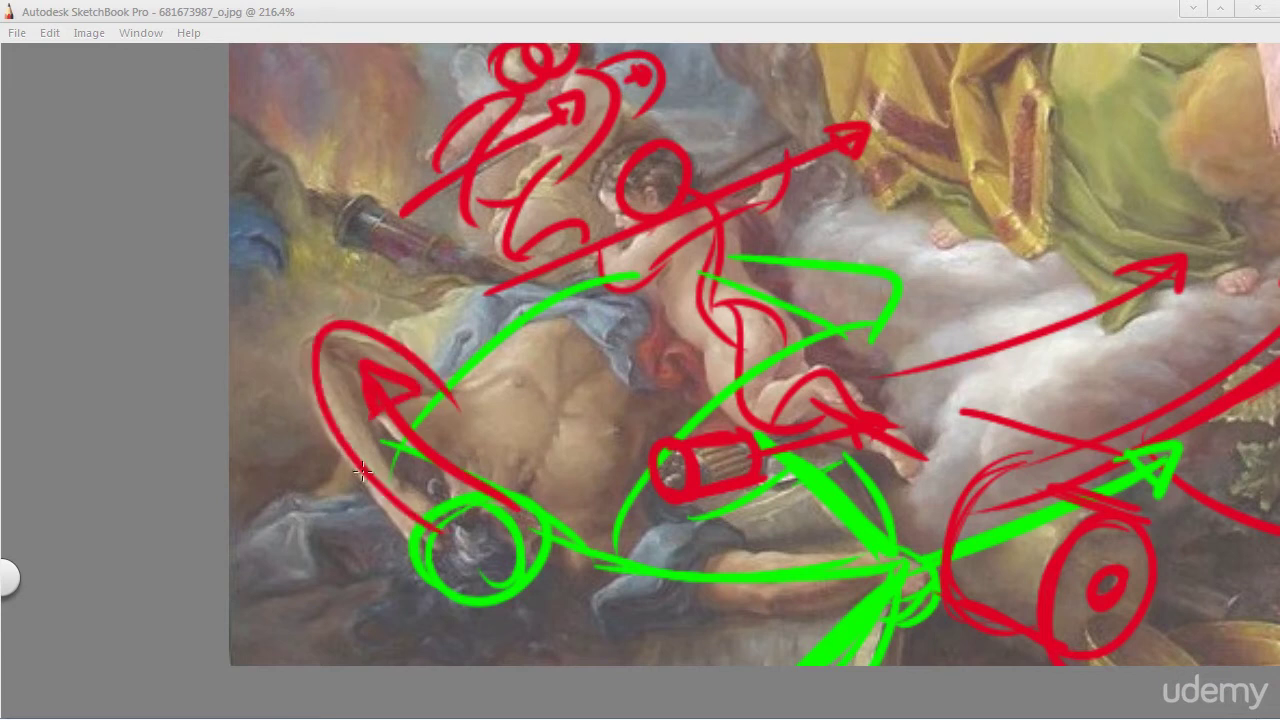
Step: Try a long red line sweeping from the fallen man's bent arm up through the fire along the painting's edge
{"action": "key", "text": "space"}
{"action": "left_click_drag", "start_coordinate": [329, 371], "coordinate": [389, 514]}
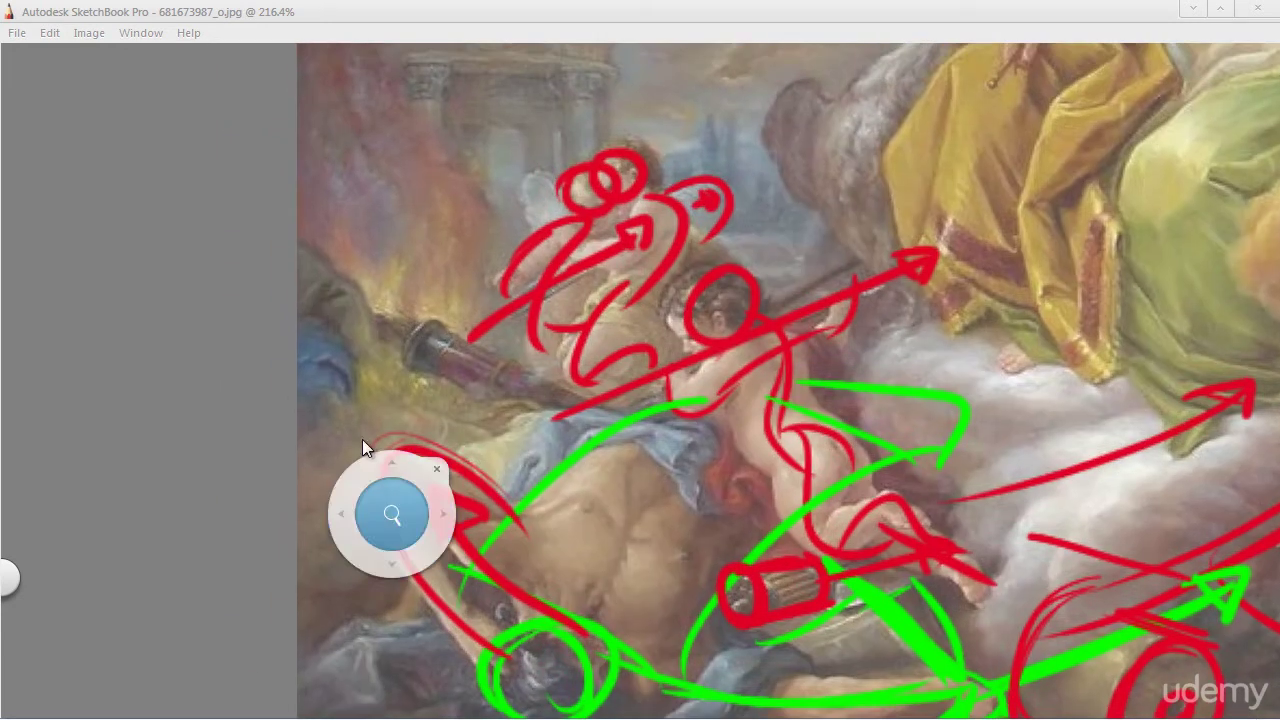
{"action": "left_click_drag", "start_coordinate": [307, 303], "coordinate": [331, 128]}
{"action": "key", "text": "ctrl+z"}
{"action": "left_click_drag", "start_coordinate": [426, 516], "coordinate": [305, 202]}
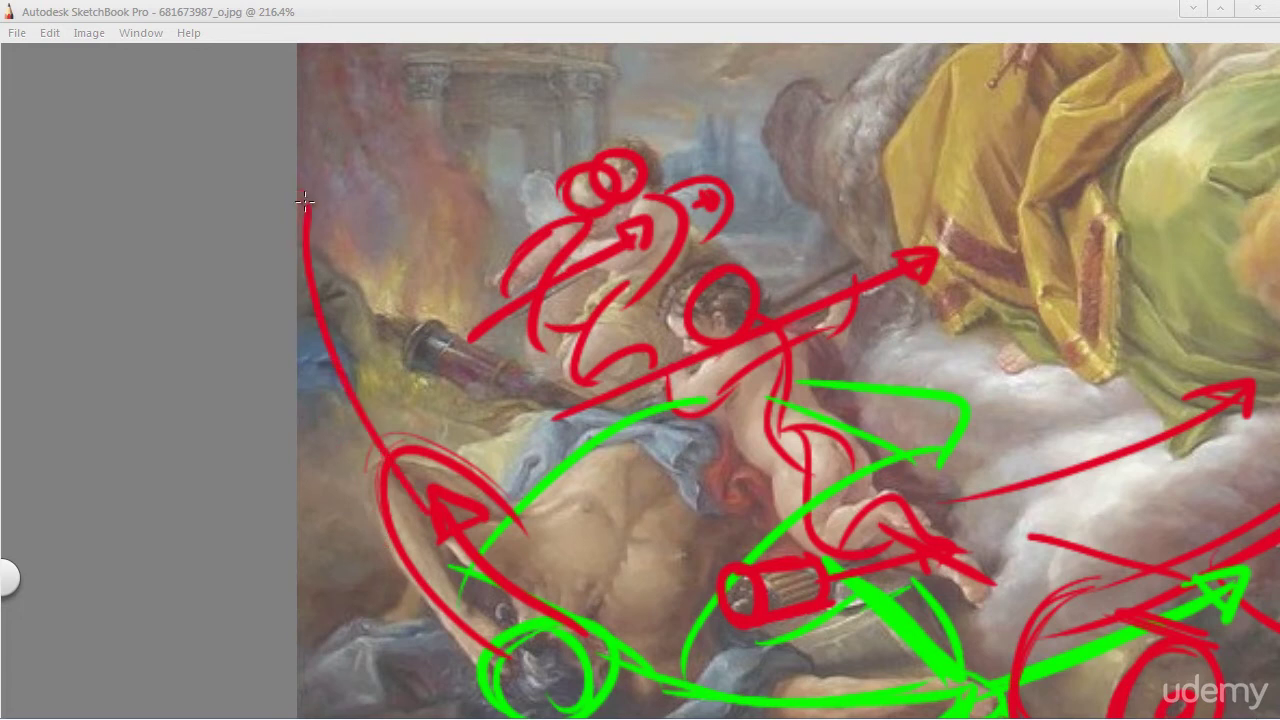
{"action": "left_click_drag", "start_coordinate": [327, 137], "coordinate": [303, 198]}
{"action": "key", "text": "ctrl+z"}
{"action": "key", "text": "ctrl+z"}
Step: Outline the torch beside the cherubs as a red cylinder and draw a short red arrow leading away from its burning end
{"action": "key", "text": "space"}
{"action": "mouse_move", "coordinate": [466, 352]}
{"action": "left_mouse_down"}
{"action": "mouse_move", "coordinate": [440, 418]}
{"action": "mouse_move", "coordinate": [420, 392]}
{"action": "mouse_move", "coordinate": [558, 474]}
{"action": "left_mouse_up"}
{"action": "left_click_drag", "start_coordinate": [372, 432], "coordinate": [520, 484]}
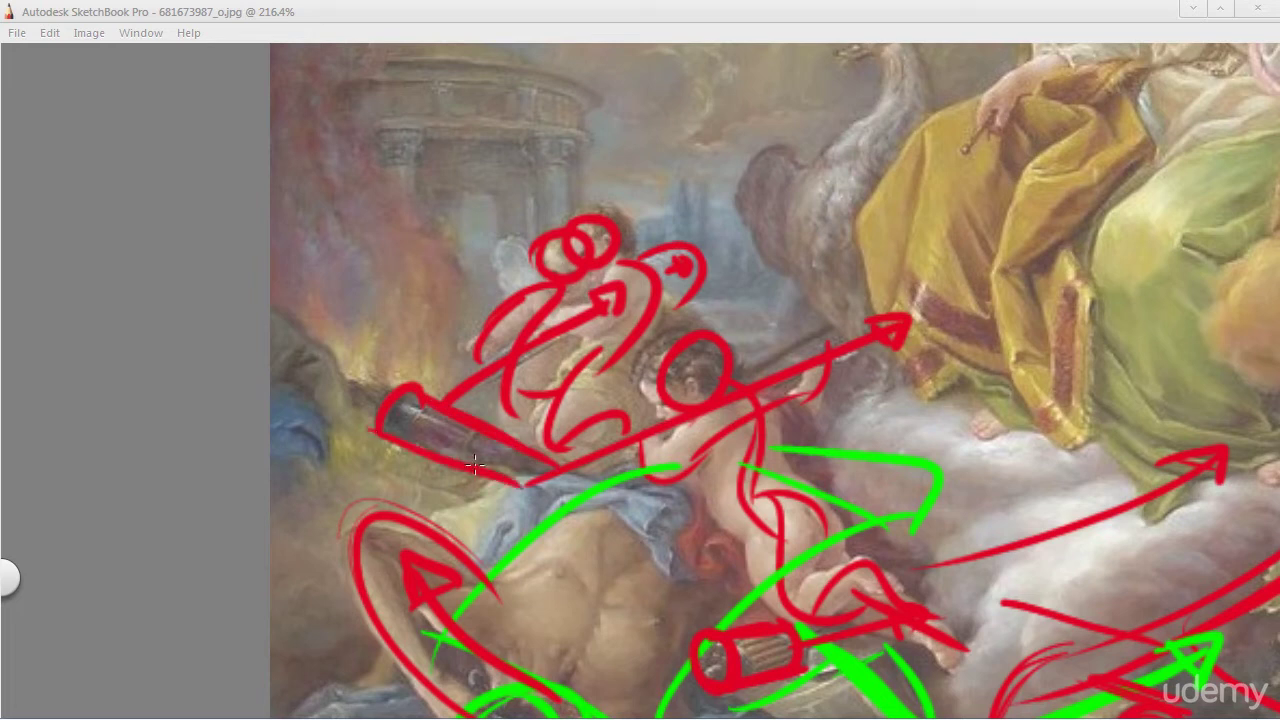
{"action": "key", "text": "ctrl+z"}
{"action": "key", "text": "ctrl+z"}
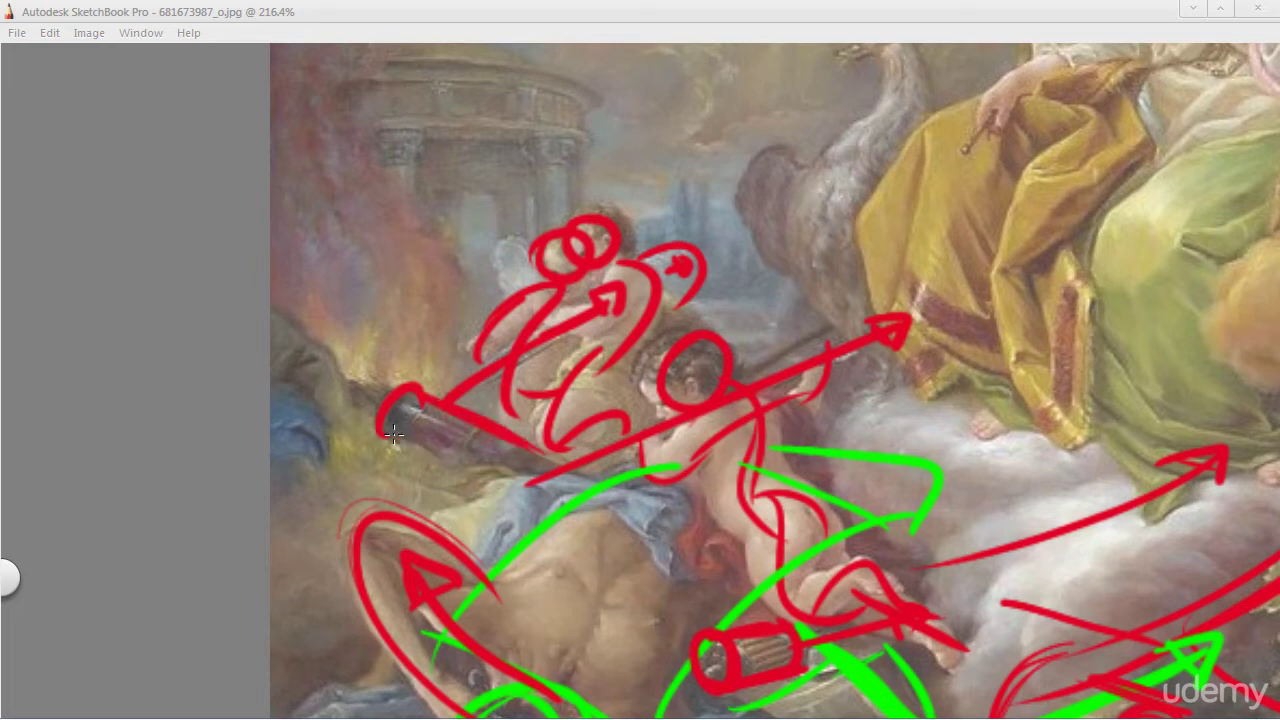
{"action": "left_click_drag", "start_coordinate": [382, 432], "coordinate": [542, 488]}
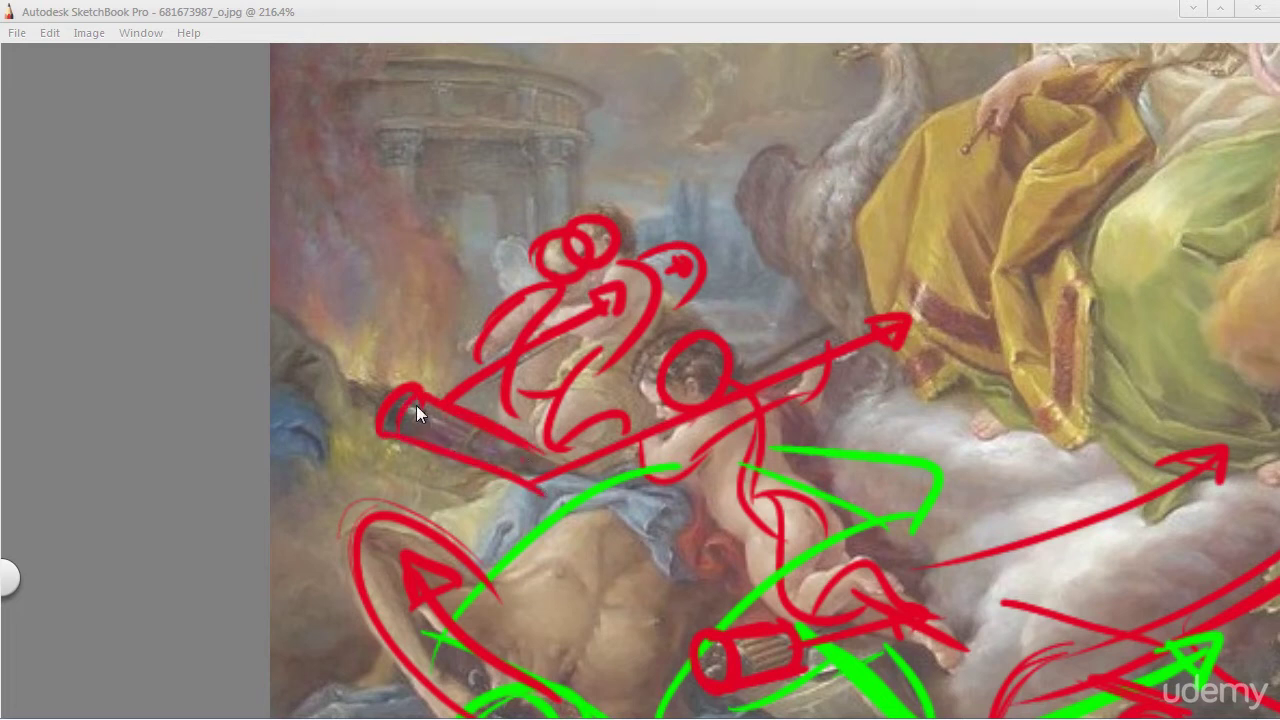
{"action": "key", "text": "space"}
{"action": "mouse_move", "coordinate": [380, 371]}
{"action": "left_mouse_down"}
{"action": "mouse_move", "coordinate": [320, 343]}
{"action": "mouse_move", "coordinate": [360, 327]}
{"action": "mouse_move", "coordinate": [334, 367]}
{"action": "left_mouse_up"}
Step: Draw a long red arrow rising from the torch's arrow through the fire and past the round temple
{"action": "key", "text": "space"}
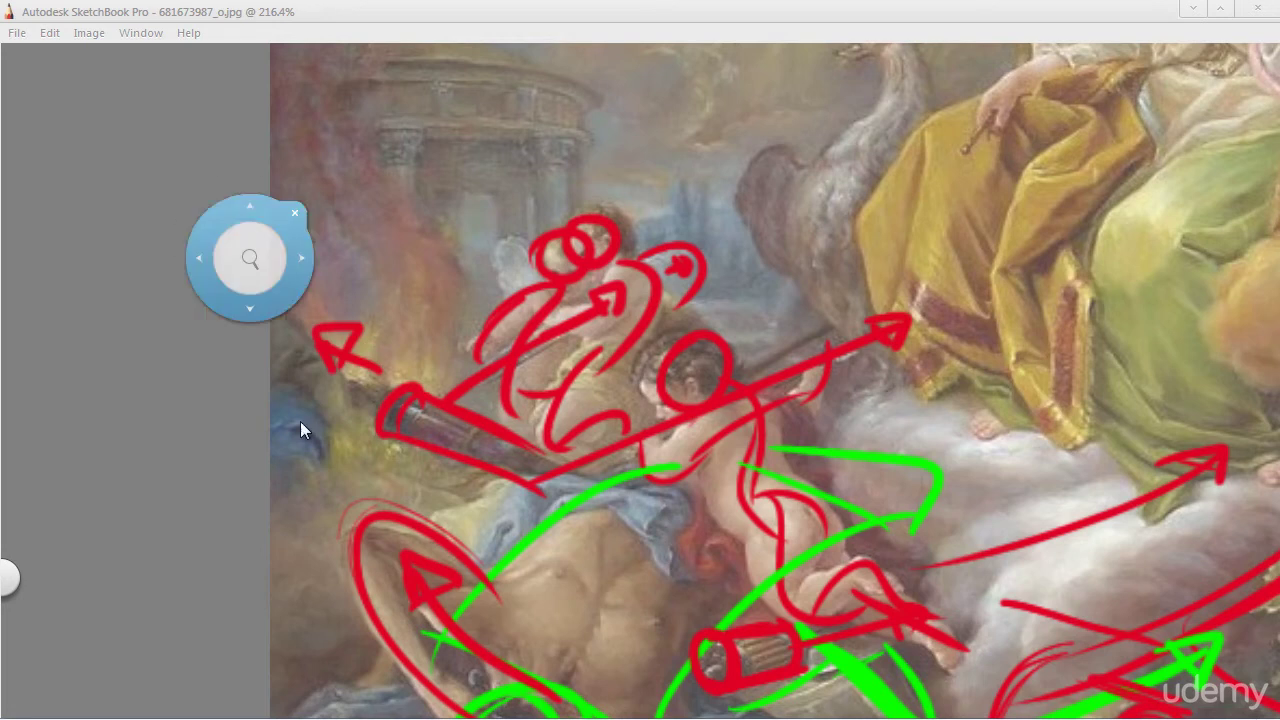
{"action": "mouse_move", "coordinate": [380, 464]}
{"action": "left_mouse_down"}
{"action": "mouse_move", "coordinate": [424, 398]}
{"action": "mouse_move", "coordinate": [388, 453]}
{"action": "mouse_move", "coordinate": [380, 617]}
{"action": "left_mouse_up"}
{"action": "key", "text": "space"}
{"action": "left_click_drag", "start_coordinate": [306, 337], "coordinate": [280, 496]}
{"action": "key", "text": "space"}
{"action": "left_click_drag", "start_coordinate": [425, 628], "coordinate": [358, 300]}
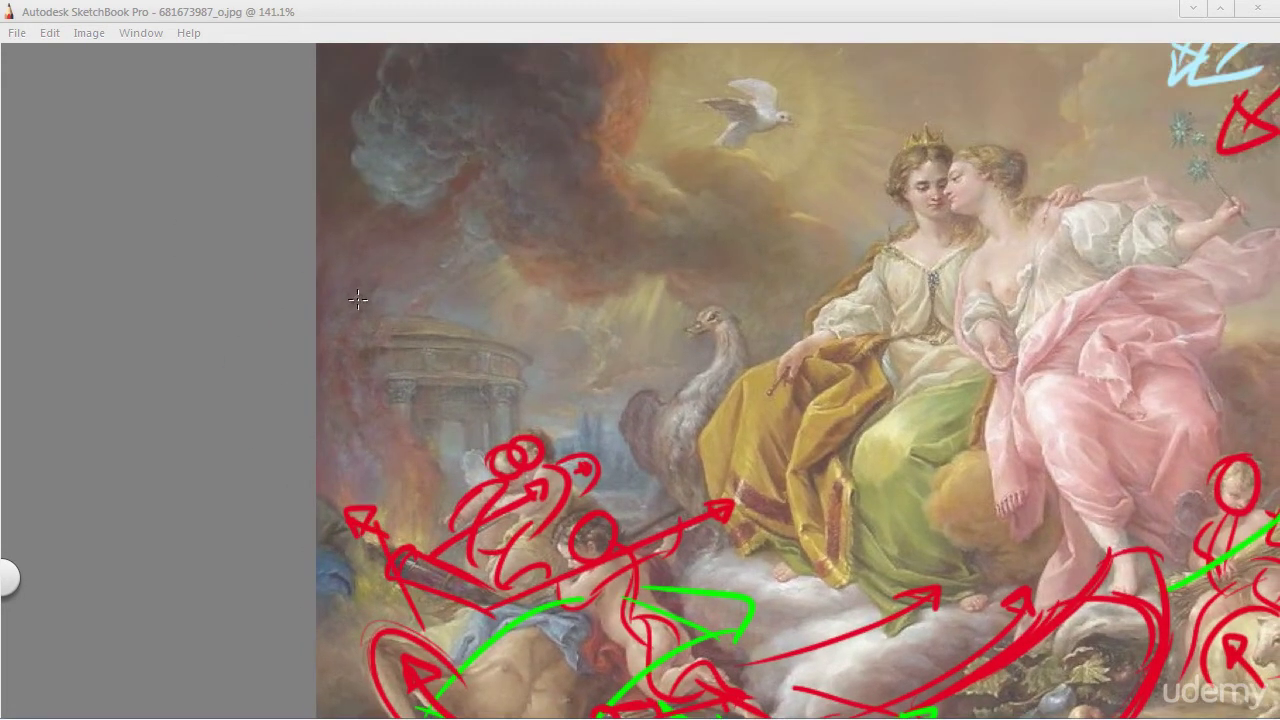
{"action": "left_click_drag", "start_coordinate": [376, 522], "coordinate": [357, 300]}
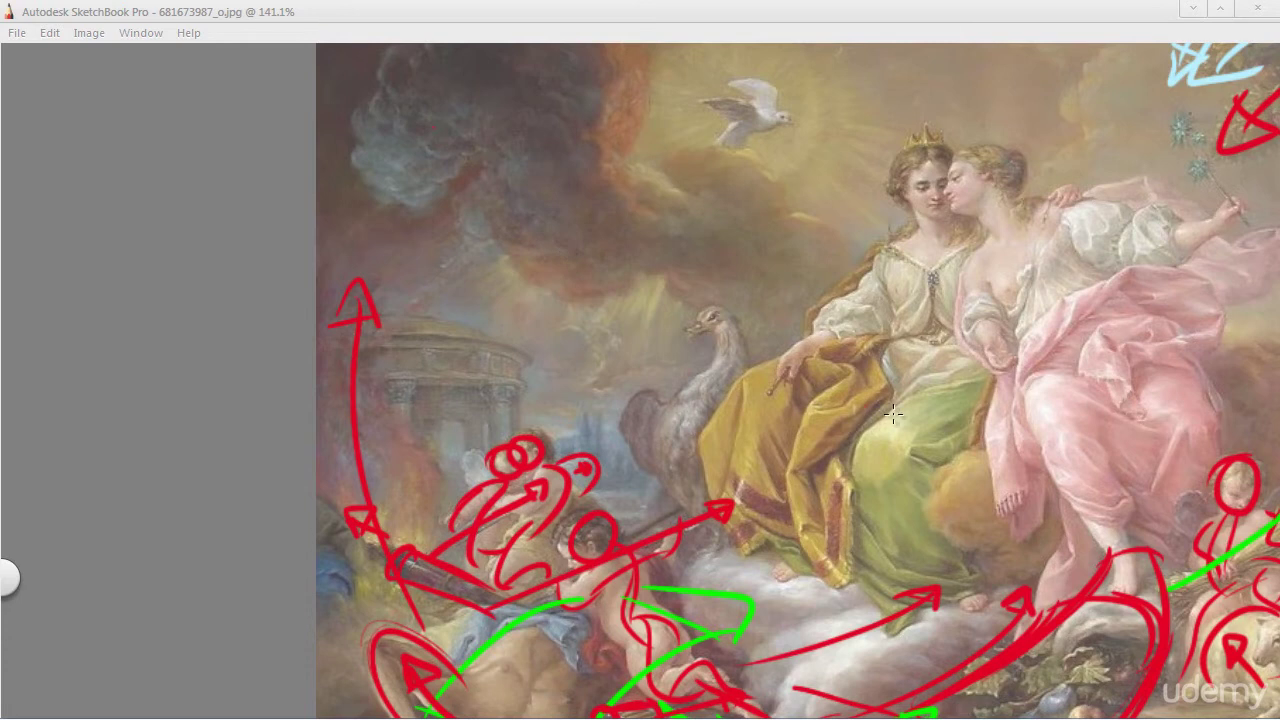
Step: Draw two light-blue curves with arrowheads tracing the smoke's rise from the fire towards the dark cloud
{"action": "key", "text": "Tab"}
{"action": "key", "text": "Tab"}
{"action": "left_click_drag", "start_coordinate": [352, 336], "coordinate": [400, 540]}
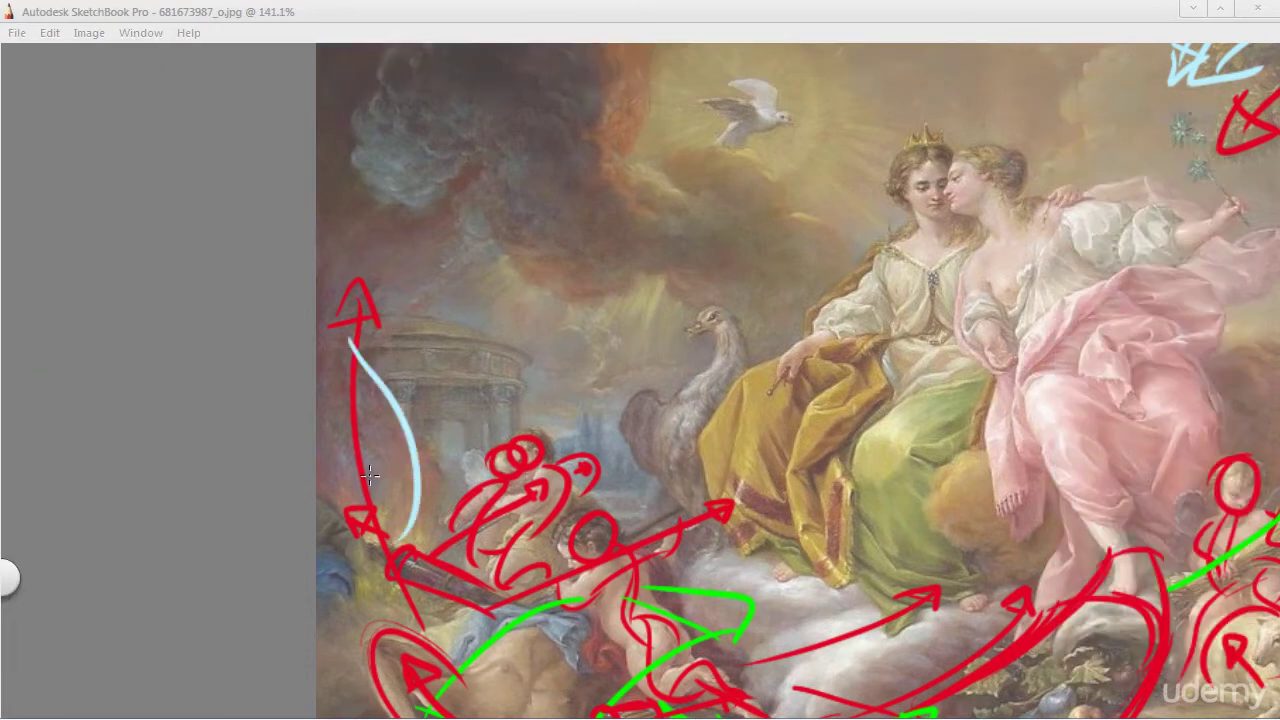
{"action": "left_click_drag", "start_coordinate": [345, 435], "coordinate": [405, 191]}
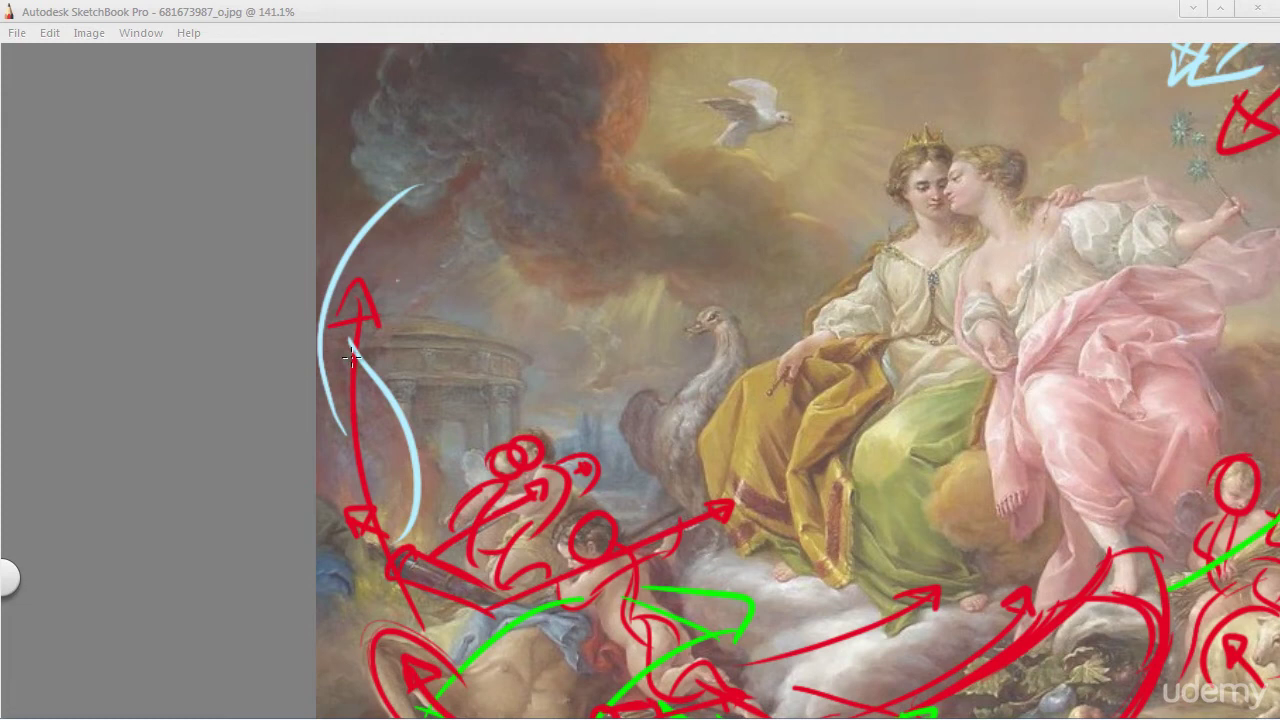
{"action": "left_click_drag", "start_coordinate": [342, 347], "coordinate": [368, 370]}
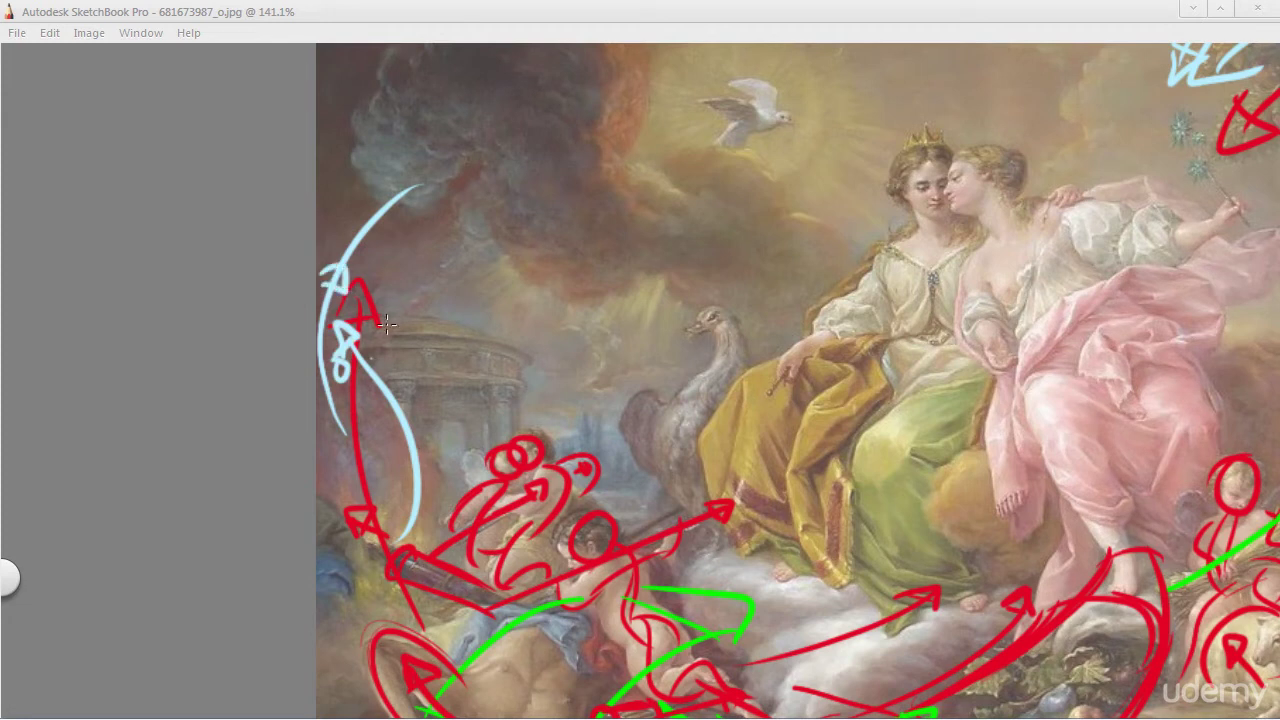
Step: Try light-blue alternating arcs linked by a zigzag of lines and circles from the dark cloud down to the temple
{"action": "key", "text": "space"}
{"action": "left_click_drag", "start_coordinate": [379, 370], "coordinate": [368, 436]}
{"action": "left_click_drag", "start_coordinate": [572, 160], "coordinate": [550, 355]}
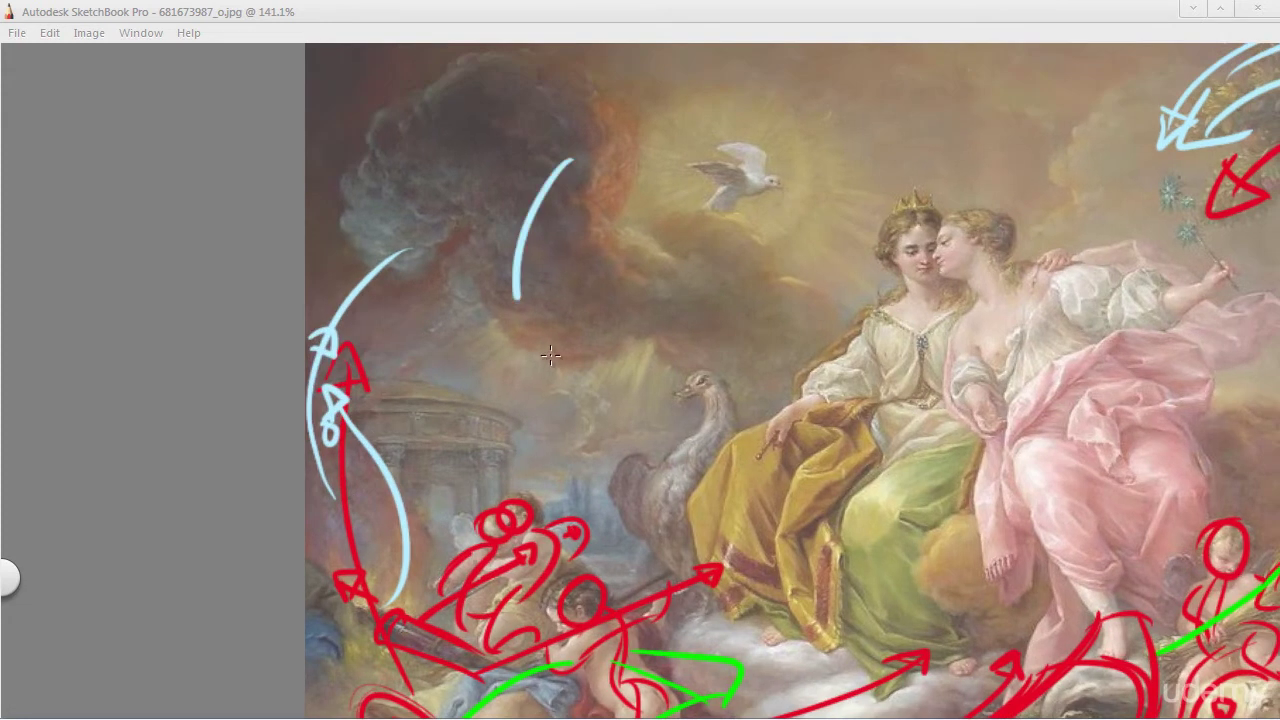
{"action": "mouse_move", "coordinate": [587, 245]}
{"action": "left_mouse_down"}
{"action": "mouse_move", "coordinate": [532, 415]}
{"action": "mouse_move", "coordinate": [552, 440]}
{"action": "left_mouse_up"}
{"action": "mouse_move", "coordinate": [523, 261]}
{"action": "left_mouse_down"}
{"action": "mouse_move", "coordinate": [603, 339]}
{"action": "mouse_move", "coordinate": [600, 325]}
{"action": "mouse_move", "coordinate": [609, 356]}
{"action": "mouse_move", "coordinate": [620, 346]}
{"action": "mouse_move", "coordinate": [503, 424]}
{"action": "left_mouse_up"}
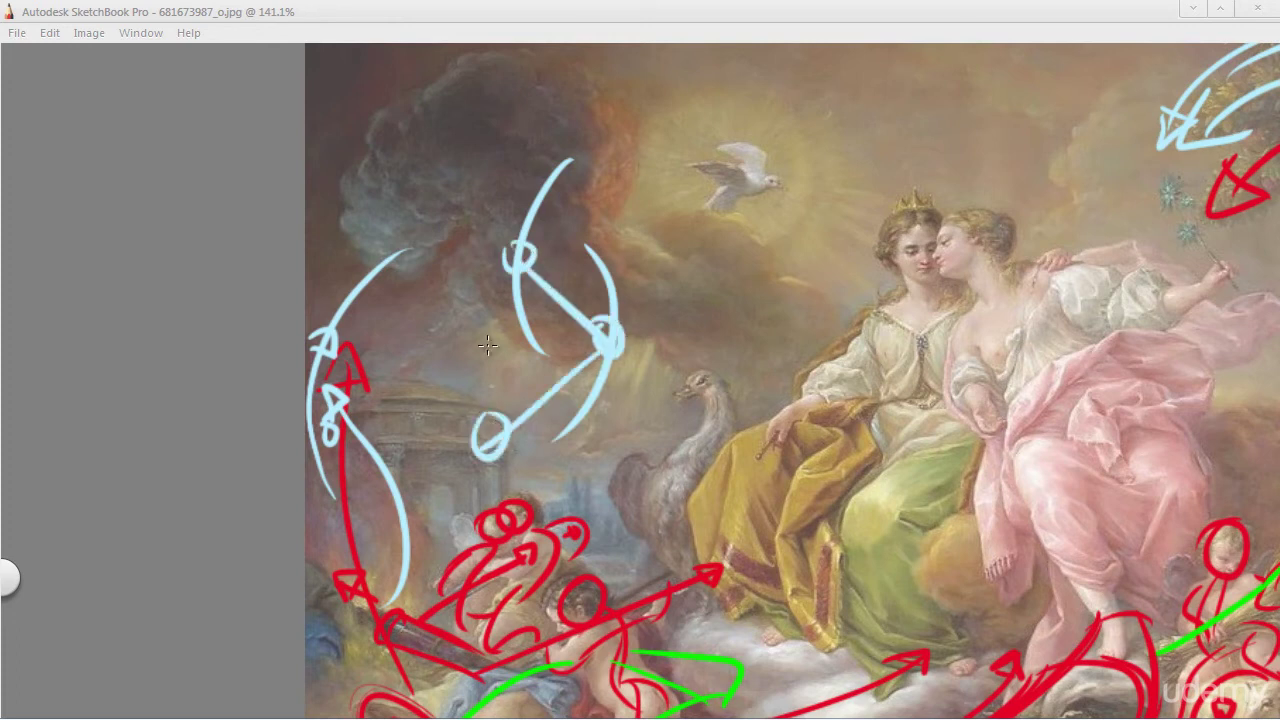
{"action": "left_click_drag", "start_coordinate": [482, 345], "coordinate": [535, 512]}
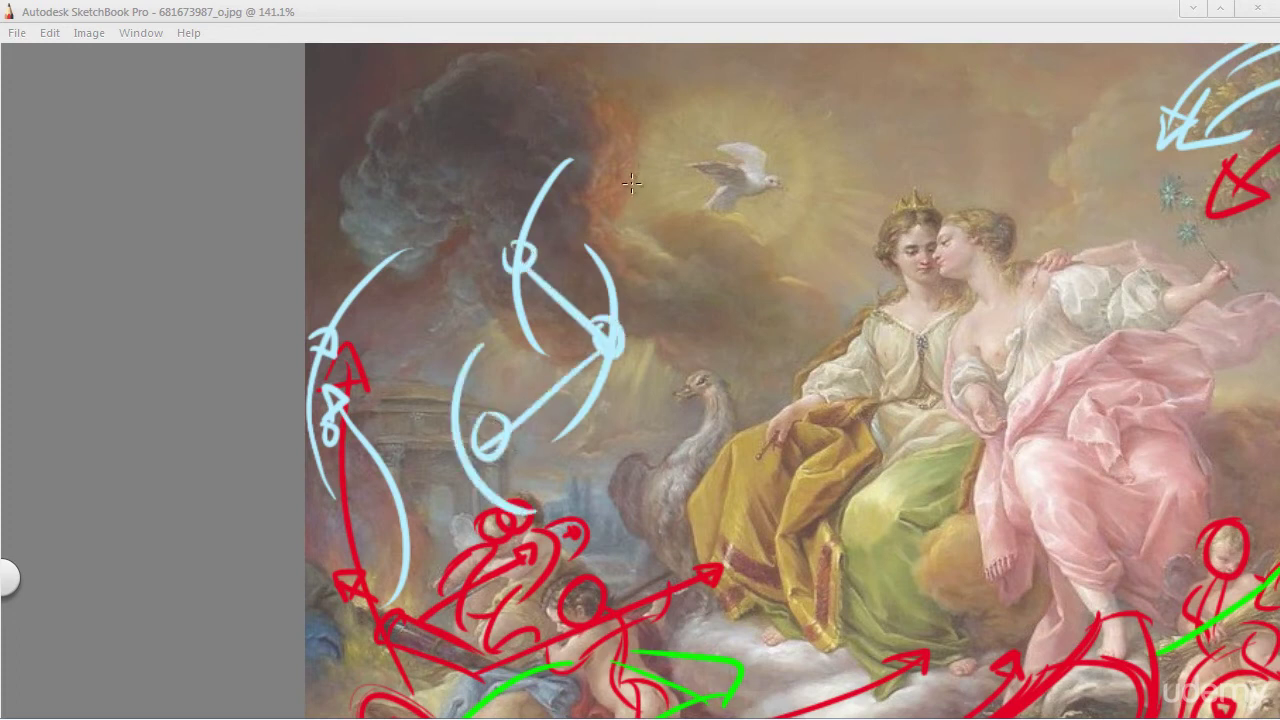
{"action": "key", "text": "ctrl+z"}
{"action": "key", "text": "ctrl+z"}
{"action": "key", "text": "ctrl+z"}
{"action": "key", "text": "ctrl+z"}
{"action": "key", "text": "ctrl+z"}
{"action": "key", "text": "ctrl+z"}
{"action": "key", "text": "ctrl+z"}
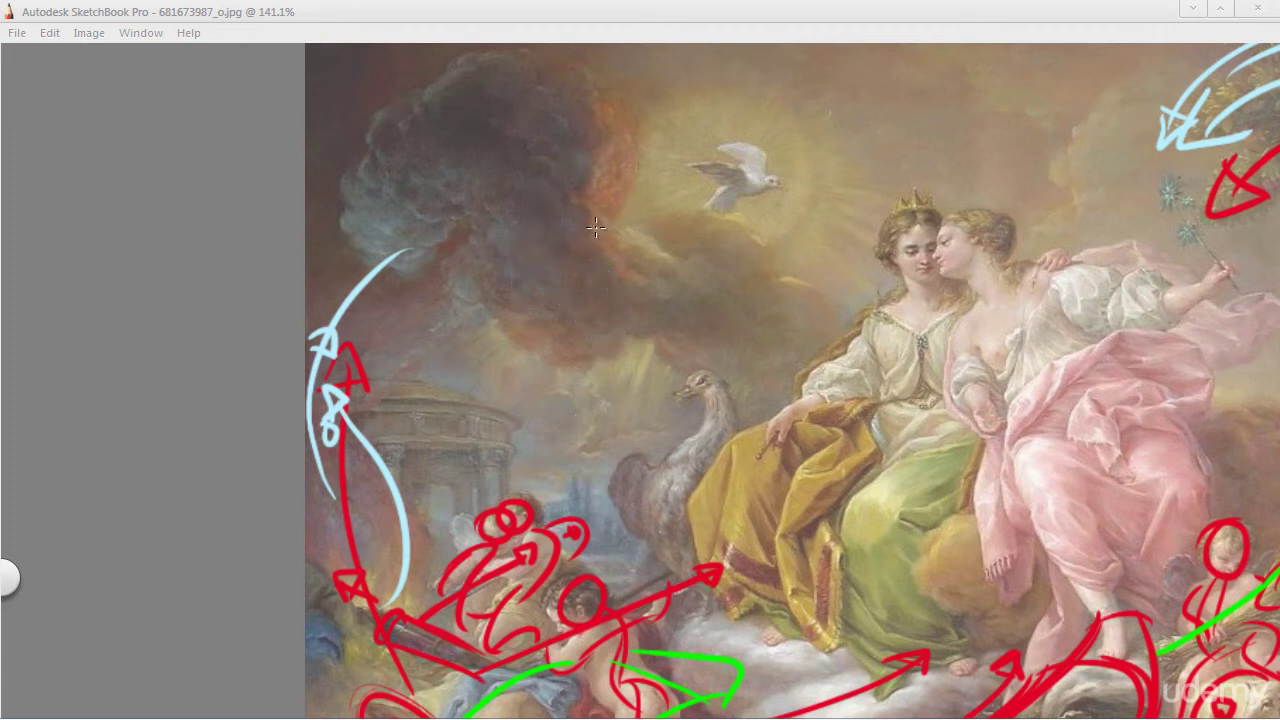
Step: Finish the upper light-blue smoke curve with an arrowhead at the lower edge of the dark cloud
{"action": "key", "text": "space"}
{"action": "left_click_drag", "start_coordinate": [457, 380], "coordinate": [465, 426]}
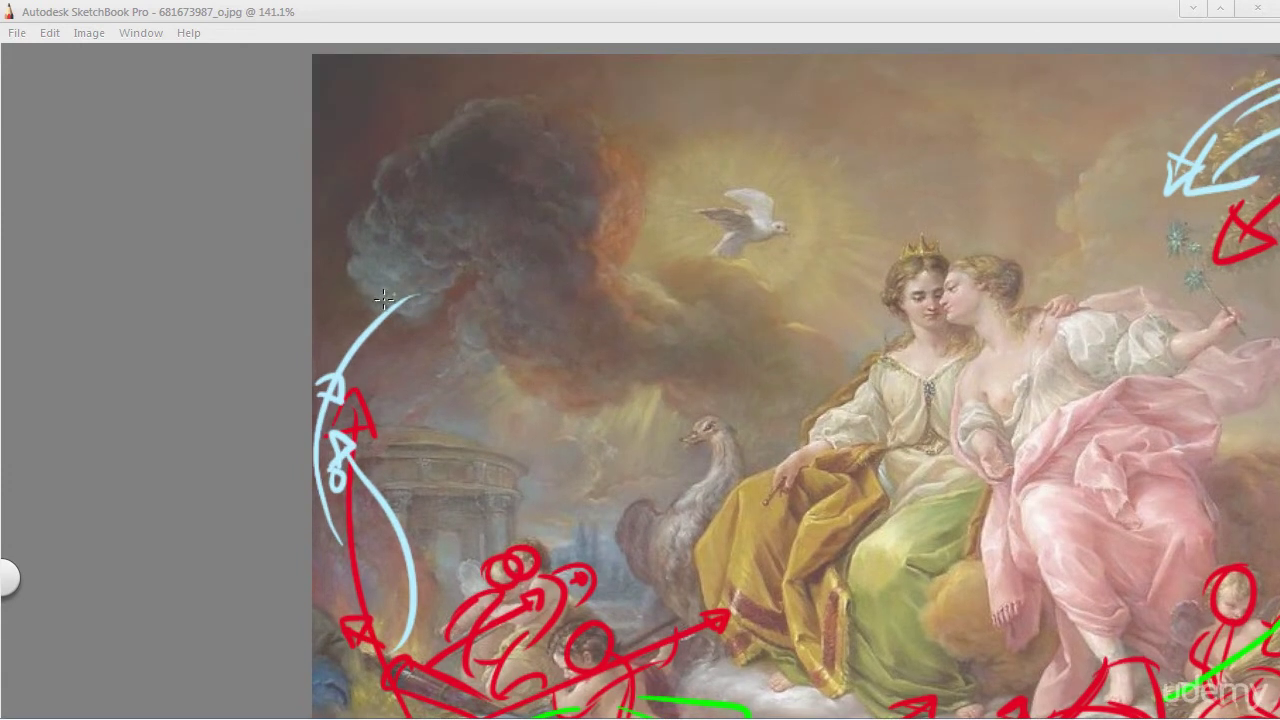
{"action": "mouse_move", "coordinate": [375, 303]}
{"action": "left_mouse_down"}
{"action": "mouse_move", "coordinate": [416, 313]}
{"action": "mouse_move", "coordinate": [403, 322]}
{"action": "left_mouse_up"}
{"action": "key", "text": "ctrl+z"}
Step: Map the dark smoke cloud with light-blue arcs along its top and base, joined by straight lines and small circles
{"action": "key", "text": "space"}
{"action": "key", "text": "space"}
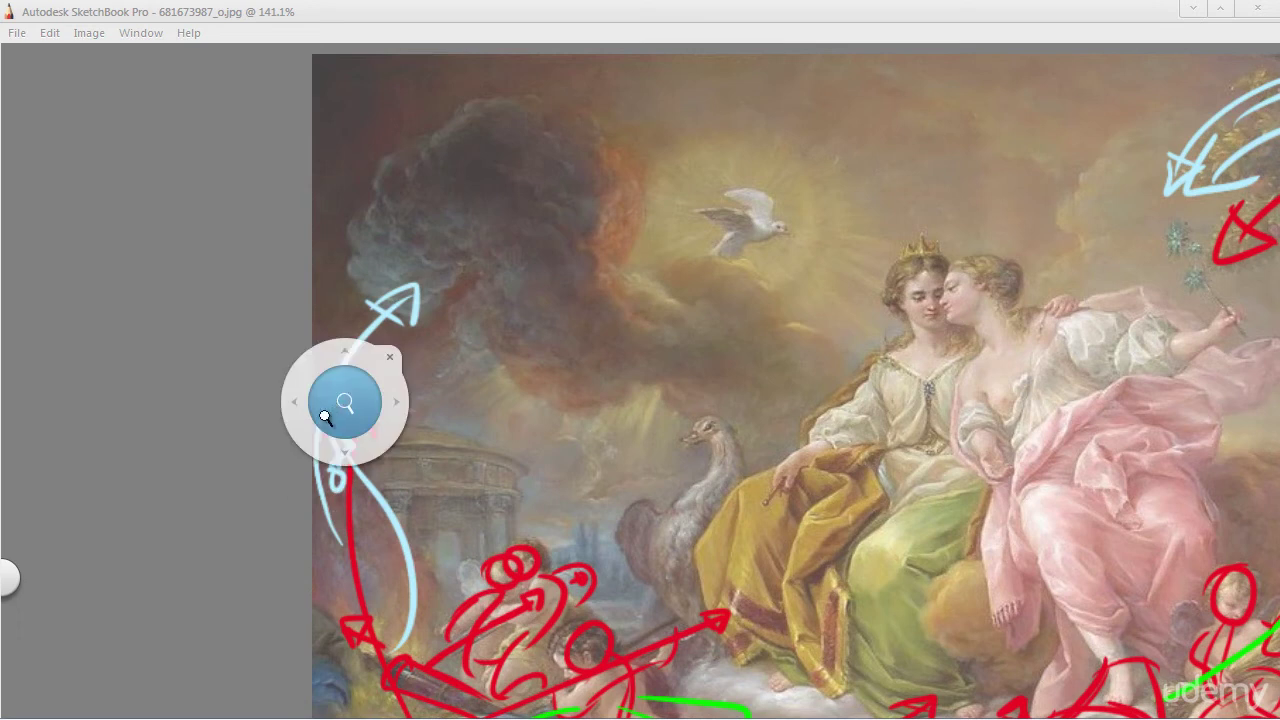
{"action": "mouse_move", "coordinate": [323, 416]}
{"action": "left_mouse_down"}
{"action": "mouse_move", "coordinate": [354, 437]}
{"action": "mouse_move", "coordinate": [338, 427]}
{"action": "left_mouse_up"}
{"action": "left_click_drag", "start_coordinate": [236, 329], "coordinate": [189, 473]}
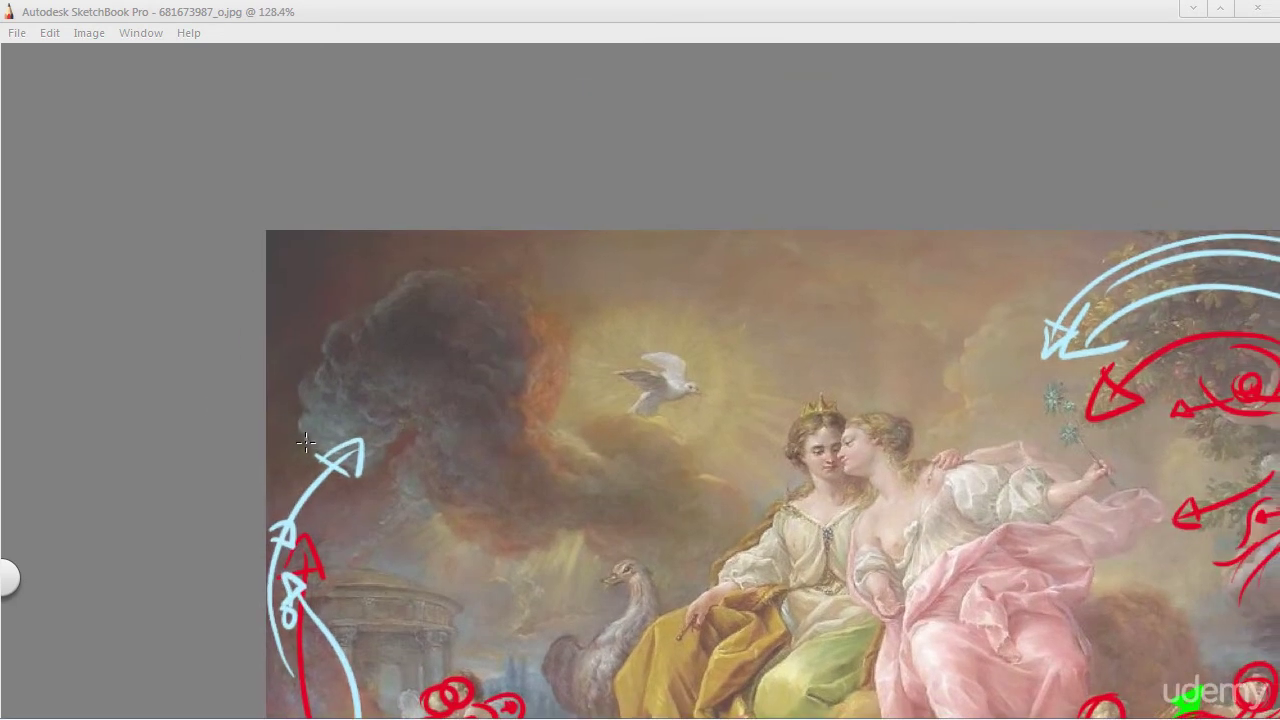
{"action": "left_click_drag", "start_coordinate": [306, 443], "coordinate": [507, 376]}
{"action": "mouse_move", "coordinate": [342, 446]}
{"action": "left_mouse_down"}
{"action": "mouse_move", "coordinate": [464, 277]}
{"action": "mouse_move", "coordinate": [490, 525]}
{"action": "left_mouse_up"}
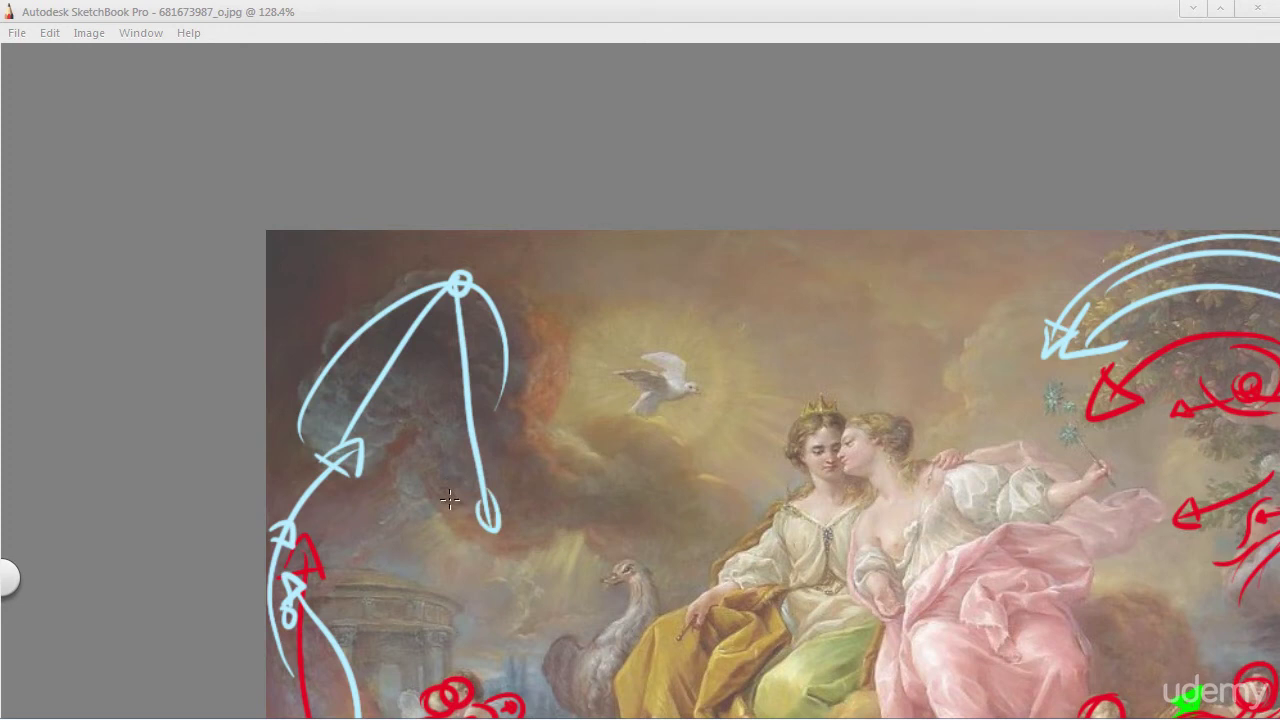
{"action": "left_click_drag", "start_coordinate": [424, 462], "coordinate": [560, 530]}
Step: Draw a light-blue arc with a circled peak under the dove and arrows descending towards the crowned woman's arm
{"action": "left_click_drag", "start_coordinate": [628, 422], "coordinate": [677, 485]}
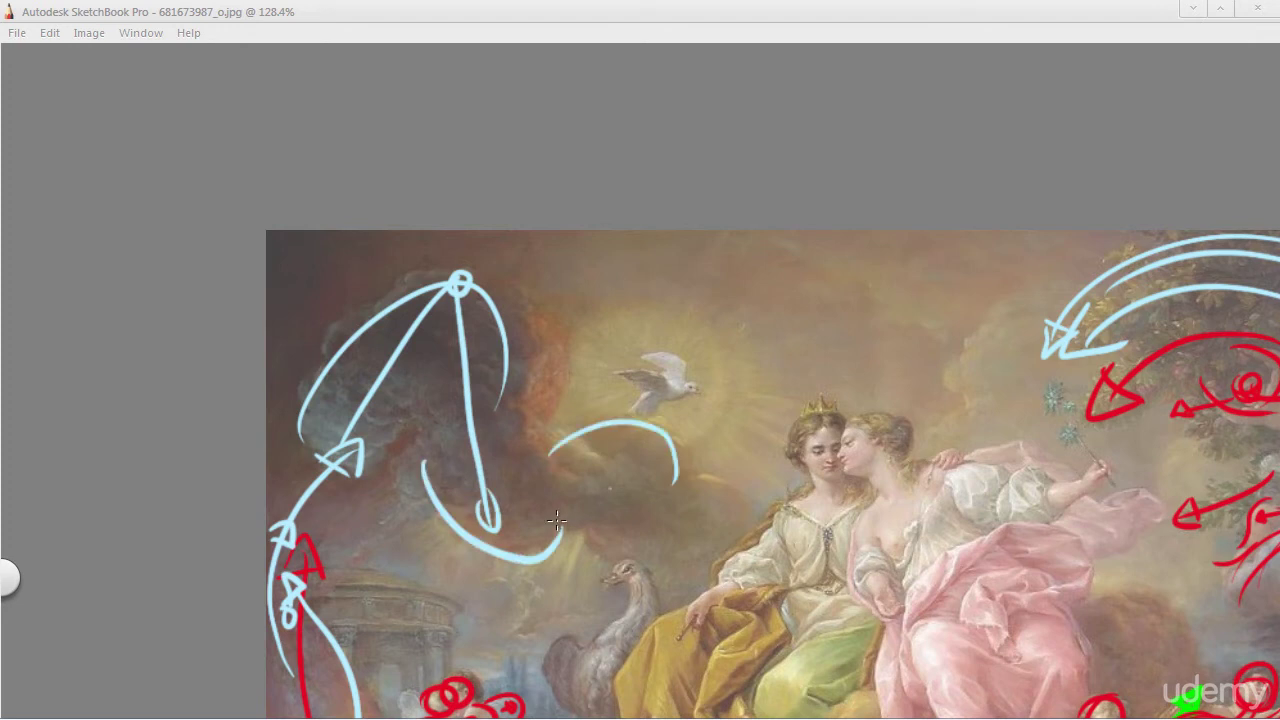
{"action": "left_click_drag", "start_coordinate": [572, 512], "coordinate": [632, 424]}
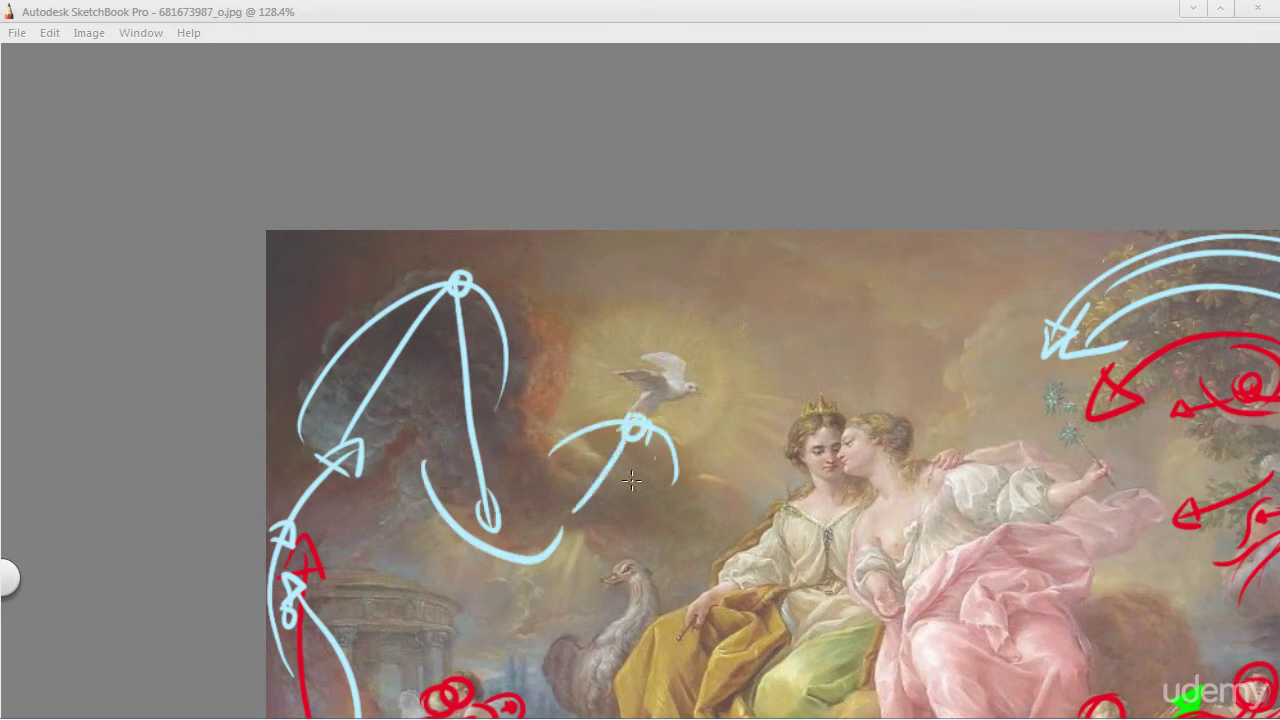
{"action": "key", "text": "space"}
{"action": "mouse_move", "coordinate": [632, 481]}
{"action": "left_mouse_down"}
{"action": "mouse_move", "coordinate": [562, 378]}
{"action": "mouse_move", "coordinate": [588, 455]}
{"action": "left_mouse_up"}
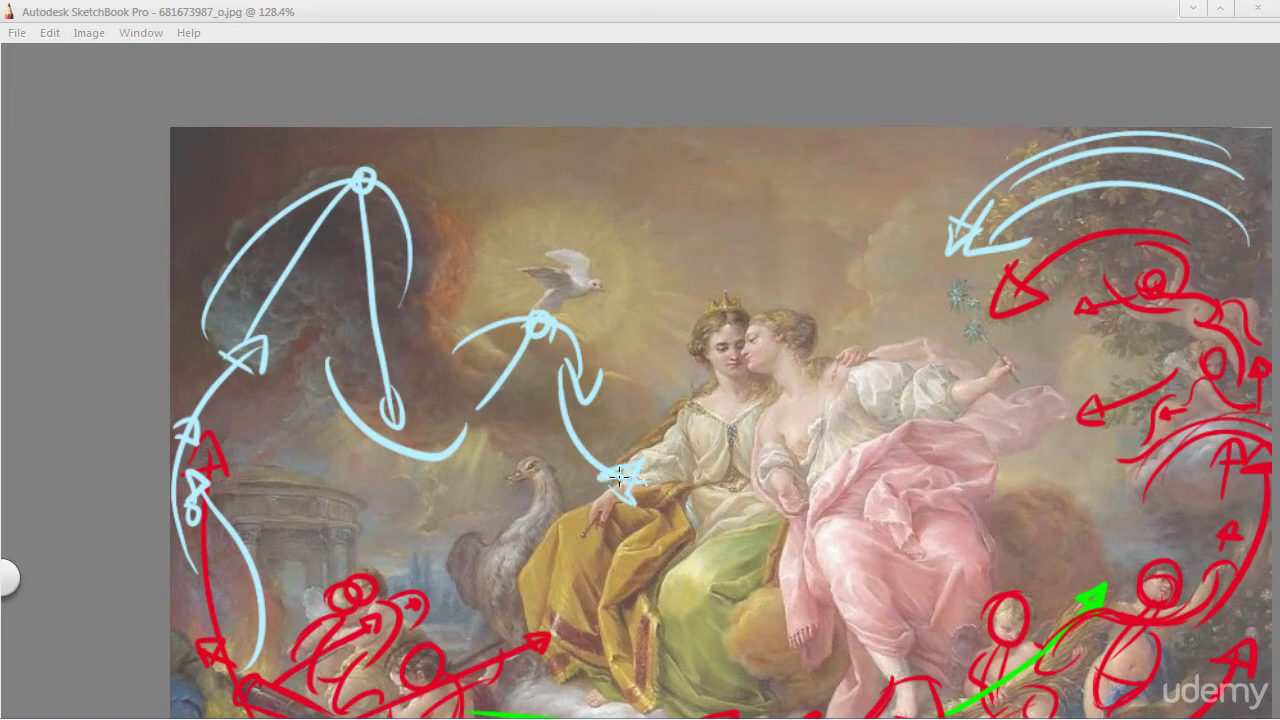
{"action": "key", "text": "space"}
{"action": "left_click_drag", "start_coordinate": [634, 426], "coordinate": [537, 395]}
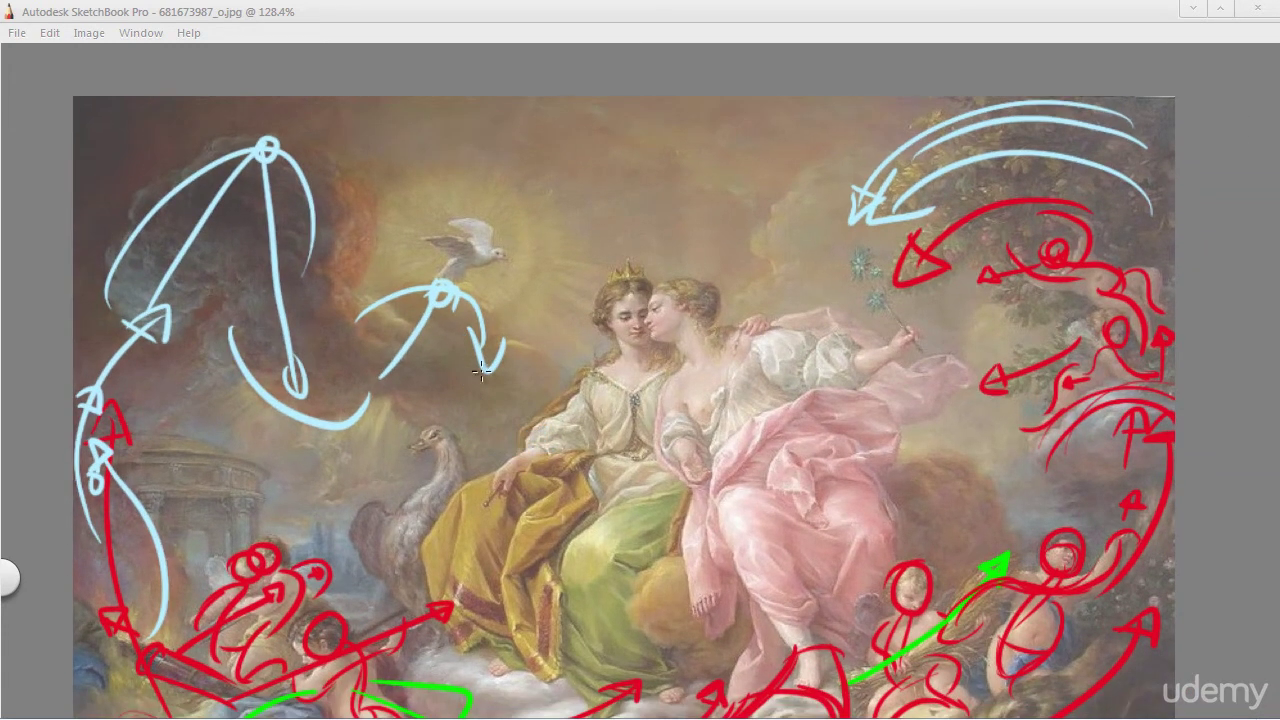
{"action": "left_click_drag", "start_coordinate": [440, 332], "coordinate": [543, 450]}
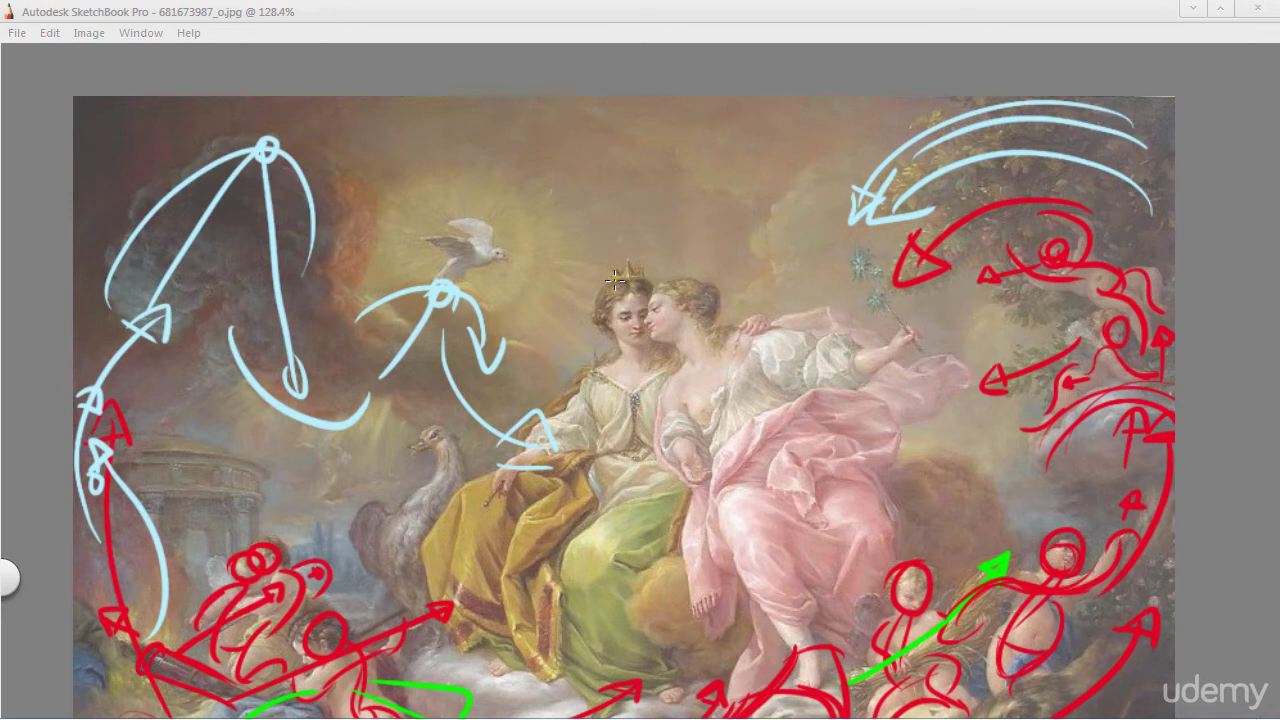
Step: Try light-blue strokes beside the crowned woman's head
{"action": "left_click_drag", "start_coordinate": [615, 280], "coordinate": [588, 388]}
{"action": "key", "text": "ctrl+z"}
{"action": "key", "text": "space"}
{"action": "mouse_move", "coordinate": [455, 370]}
{"action": "left_mouse_down"}
{"action": "mouse_move", "coordinate": [600, 250]}
{"action": "mouse_move", "coordinate": [445, 330]}
{"action": "left_mouse_up"}
{"action": "key", "text": "ctrl+z"}
{"action": "key", "text": "ctrl+z"}
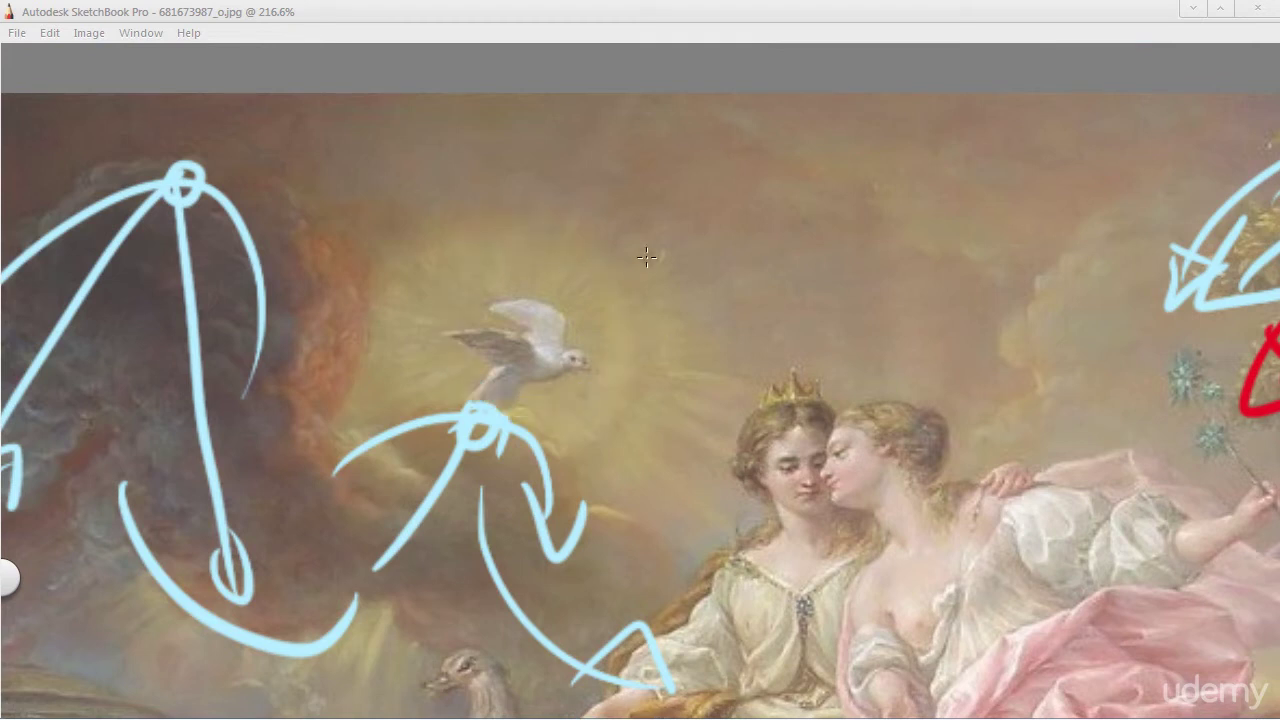
Step: Draw two light-blue curves between the dove and the crowned woman, crossed by short connecting strokes
{"action": "left_click_drag", "start_coordinate": [610, 228], "coordinate": [490, 505]}
{"action": "left_click_drag", "start_coordinate": [708, 318], "coordinate": [552, 515]}
{"action": "left_click_drag", "start_coordinate": [648, 344], "coordinate": [791, 321]}
{"action": "left_click_drag", "start_coordinate": [636, 404], "coordinate": [742, 442]}
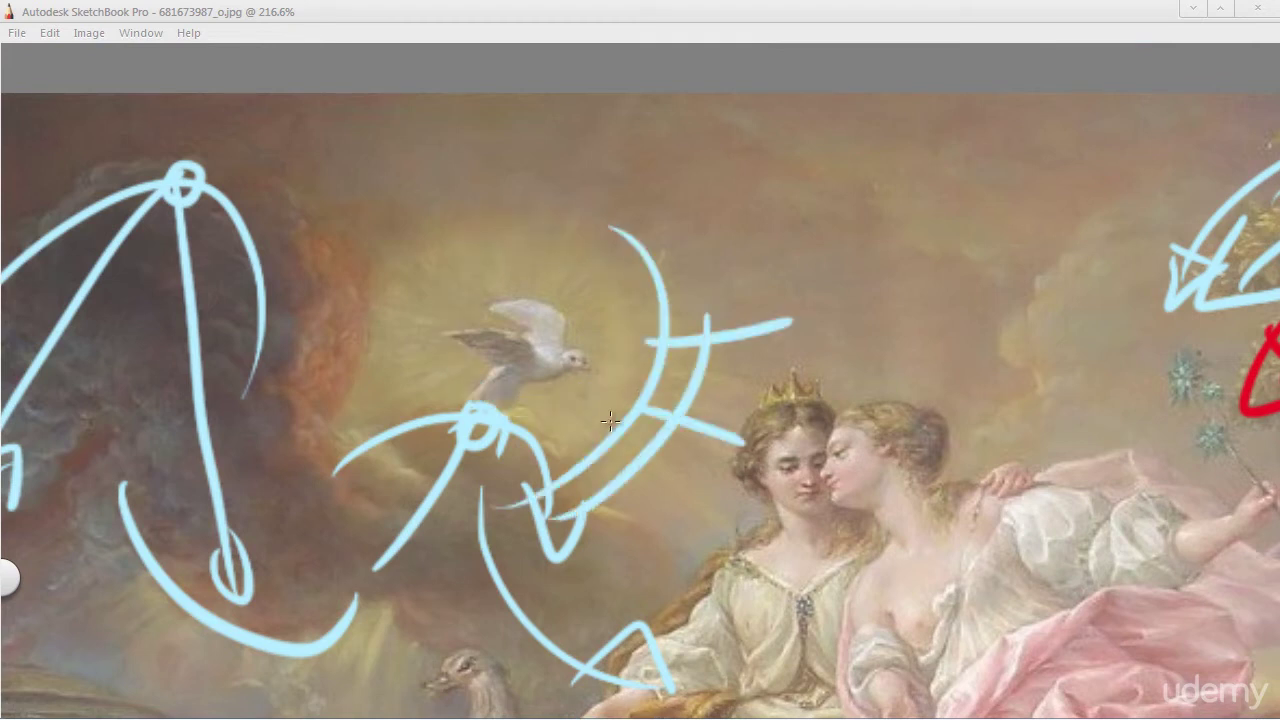
{"action": "left_click_drag", "start_coordinate": [566, 430], "coordinate": [647, 526]}
Step: Switch to green and draw three curves over the dove's wings and tail converging in an arrowhead at its head
{"action": "key", "text": "Tab"}
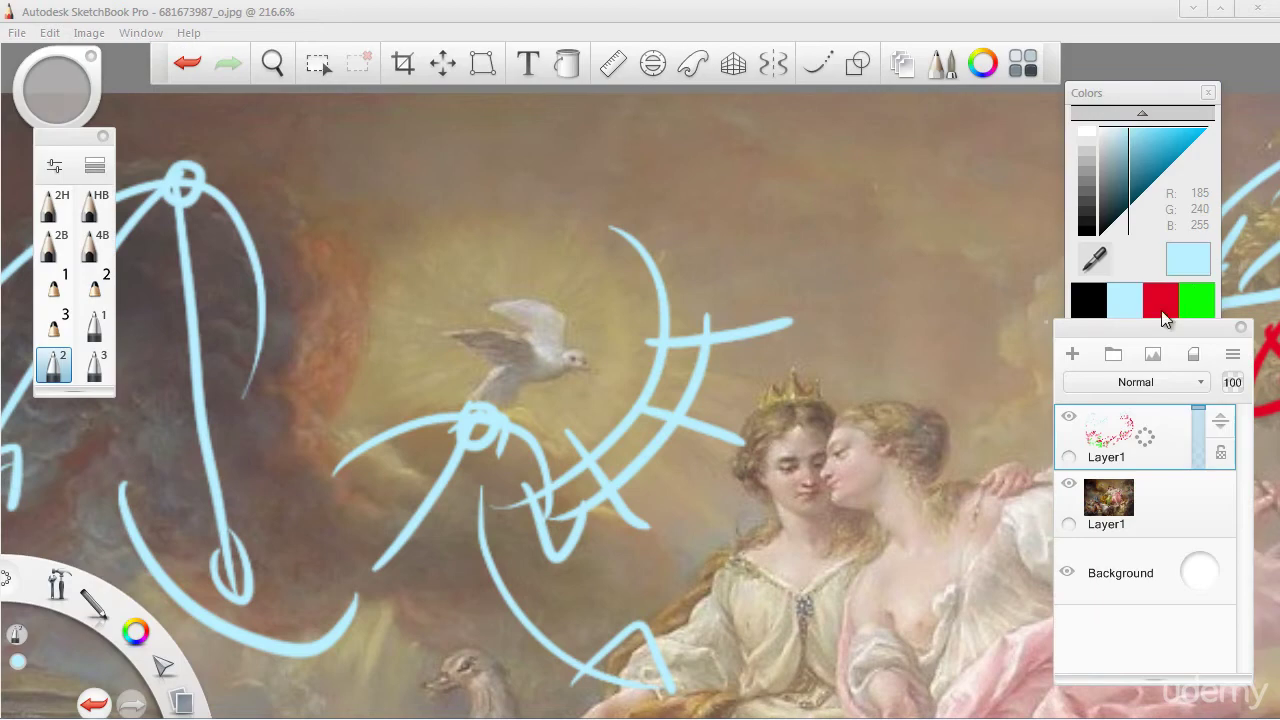
{"action": "left_click", "coordinate": [1200, 297]}
{"action": "key", "text": "Tab"}
{"action": "left_click_drag", "start_coordinate": [452, 358], "coordinate": [586, 358]}
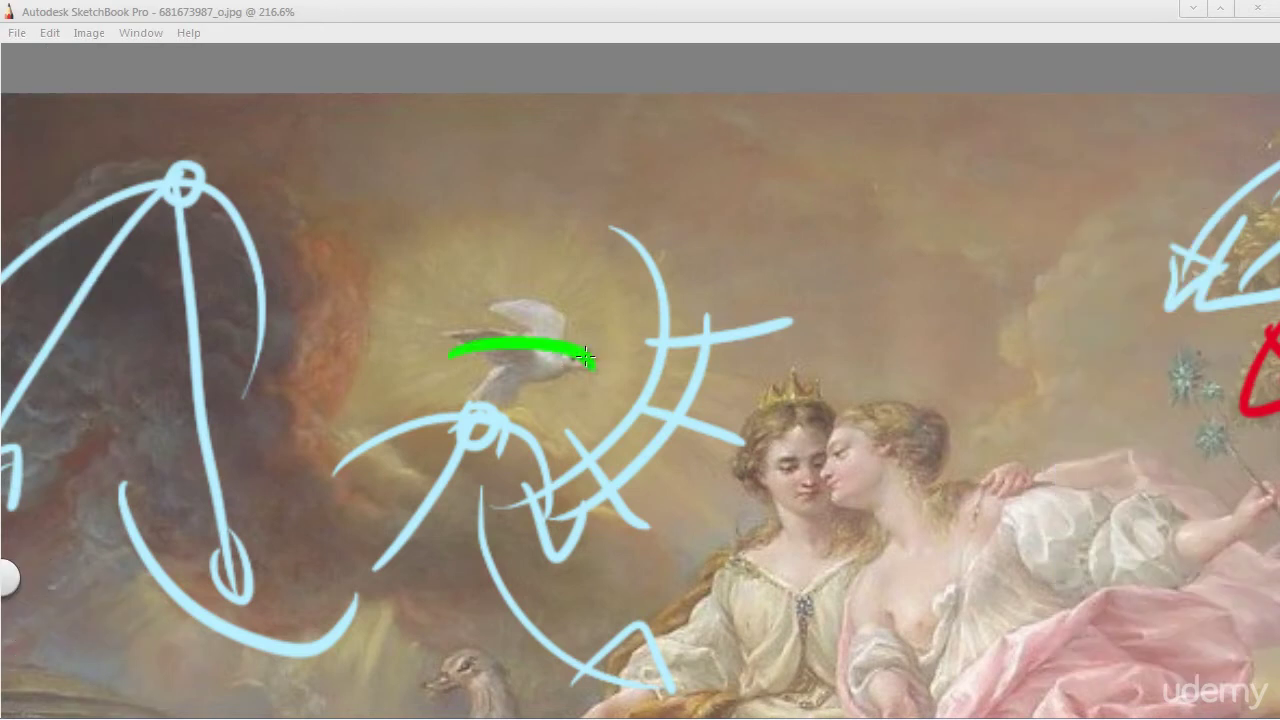
{"action": "key", "text": "ctrl+z"}
{"action": "mouse_move", "coordinate": [440, 362]}
{"action": "left_mouse_down"}
{"action": "mouse_move", "coordinate": [555, 346]}
{"action": "mouse_move", "coordinate": [584, 375]}
{"action": "left_mouse_up"}
{"action": "key", "text": "ctrl+z"}
{"action": "left_click_drag", "start_coordinate": [461, 305], "coordinate": [560, 348]}
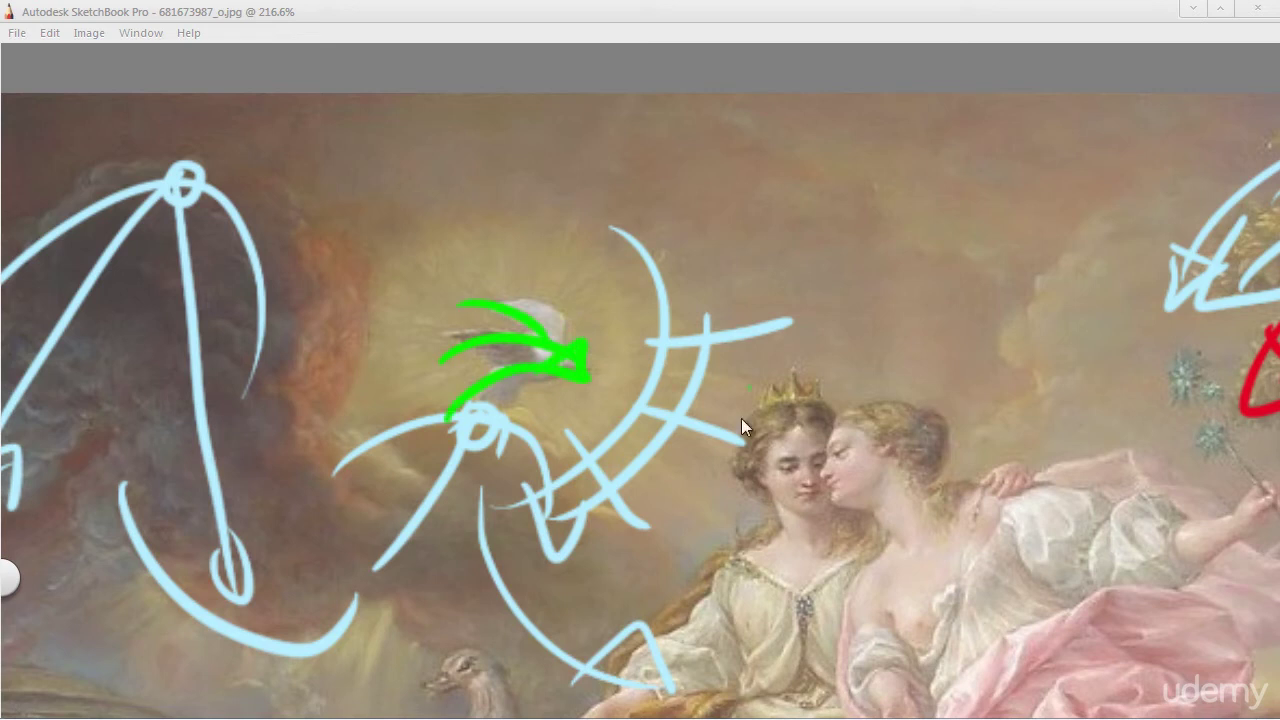
Step: Try green strokes between the dove and the crowned woman's head
{"action": "key", "text": "space"}
{"action": "mouse_move", "coordinate": [580, 458]}
{"action": "left_mouse_down"}
{"action": "mouse_move", "coordinate": [476, 382]}
{"action": "mouse_move", "coordinate": [446, 380]}
{"action": "left_mouse_up"}
{"action": "mouse_move", "coordinate": [586, 408]}
{"action": "left_mouse_down"}
{"action": "mouse_move", "coordinate": [704, 338]}
{"action": "mouse_move", "coordinate": [588, 402]}
{"action": "left_mouse_up"}
{"action": "left_click_drag", "start_coordinate": [510, 343], "coordinate": [603, 370]}
{"action": "key", "text": "ctrl+z"}
{"action": "key", "text": "ctrl+z"}
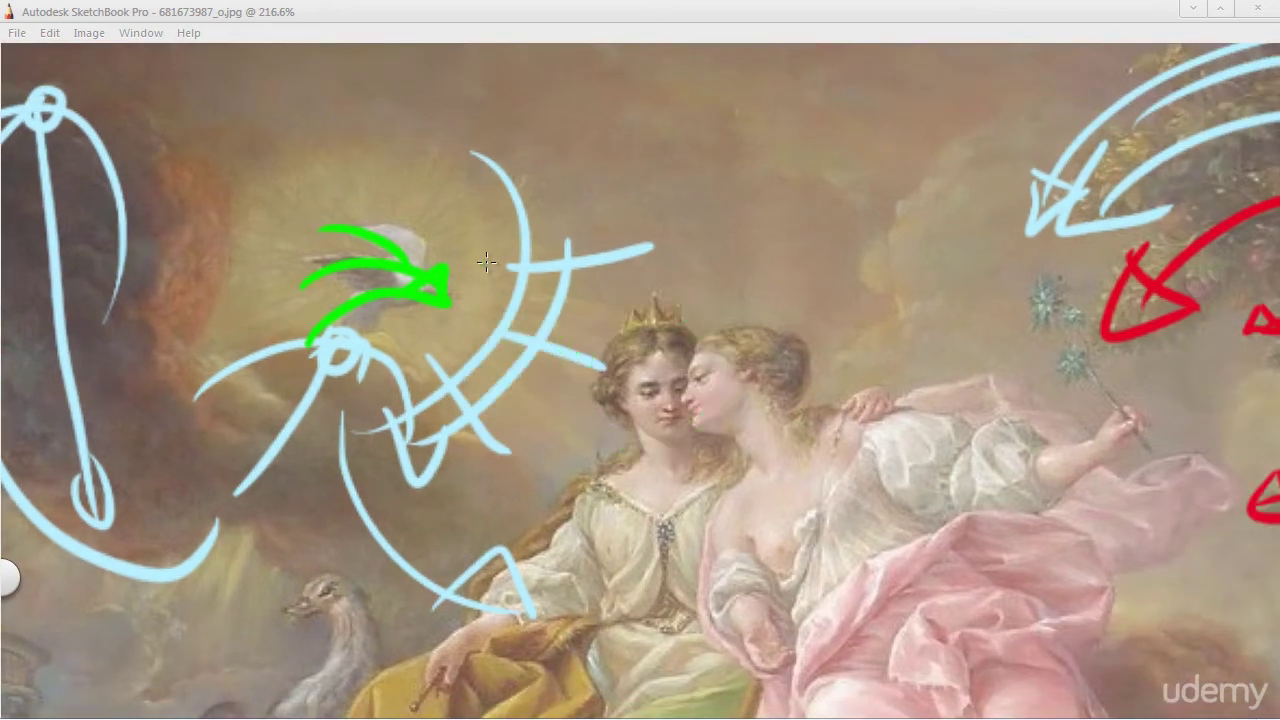
{"action": "left_click_drag", "start_coordinate": [460, 313], "coordinate": [686, 347]}
{"action": "key", "text": "ctrl+z"}
{"action": "left_click_drag", "start_coordinate": [671, 219], "coordinate": [741, 254]}
{"action": "key", "text": "ctrl+z"}
{"action": "key", "text": "space"}
{"action": "mouse_move", "coordinate": [569, 297]}
{"action": "left_mouse_down"}
{"action": "mouse_move", "coordinate": [512, 463]}
{"action": "mouse_move", "coordinate": [486, 423]}
{"action": "mouse_move", "coordinate": [560, 271]}
{"action": "mouse_move", "coordinate": [506, 263]}
{"action": "mouse_move", "coordinate": [505, 237]}
{"action": "mouse_move", "coordinate": [443, 331]}
{"action": "mouse_move", "coordinate": [463, 431]}
{"action": "mouse_move", "coordinate": [451, 417]}
{"action": "mouse_move", "coordinate": [531, 357]}
{"action": "left_mouse_up"}
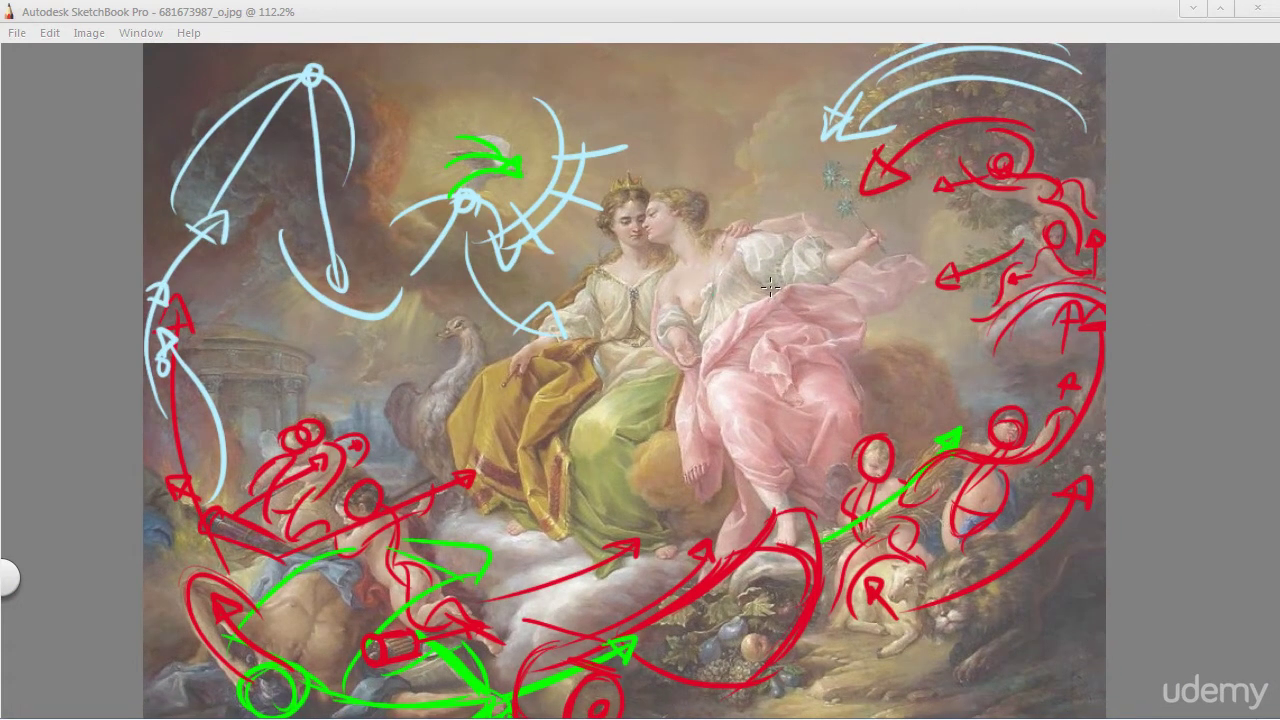
Step: Switch to red and trace the ostrich's beak, head and neck, adding a small arrow inside the neck's curve
{"action": "key", "text": "Tab"}
{"action": "key", "text": "Tab"}
{"action": "key", "text": "space"}
{"action": "left_click_drag", "start_coordinate": [600, 270], "coordinate": [396, 411]}
{"action": "left_click_drag", "start_coordinate": [374, 516], "coordinate": [685, 260]}
{"action": "key", "text": "space"}
{"action": "key", "text": "Tab"}
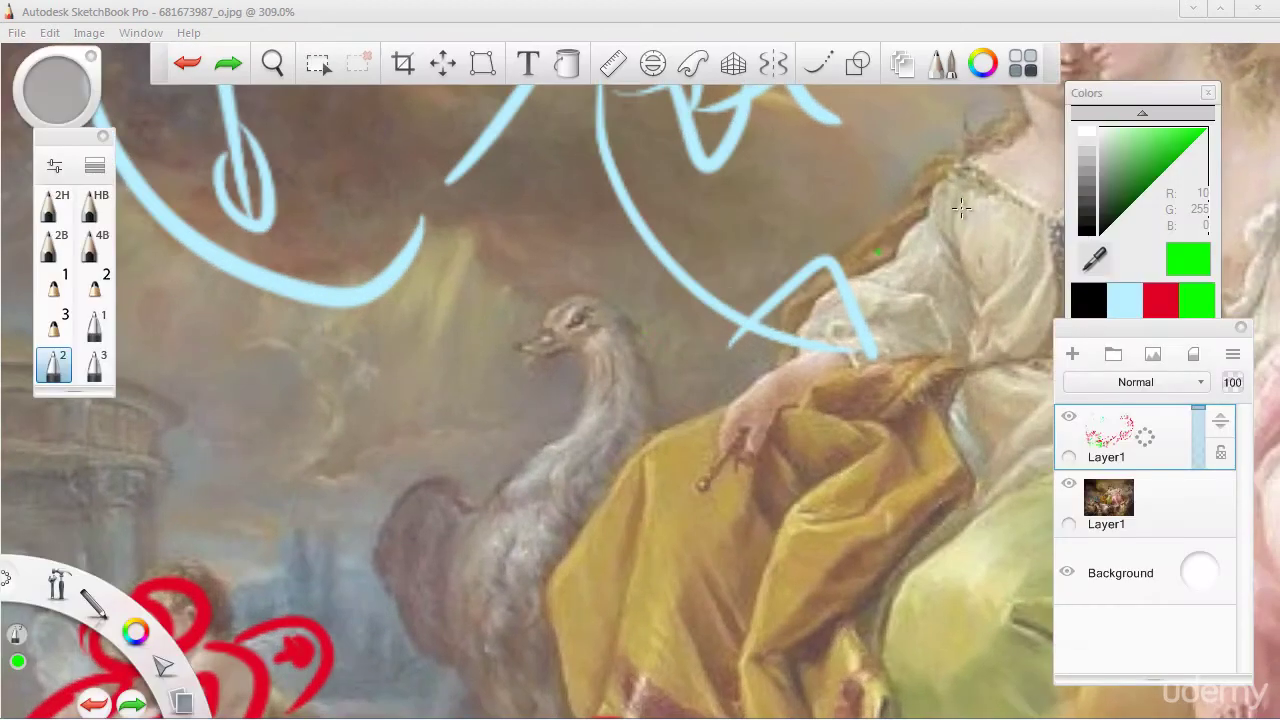
{"action": "left_click", "coordinate": [1160, 300]}
{"action": "key", "text": "Tab"}
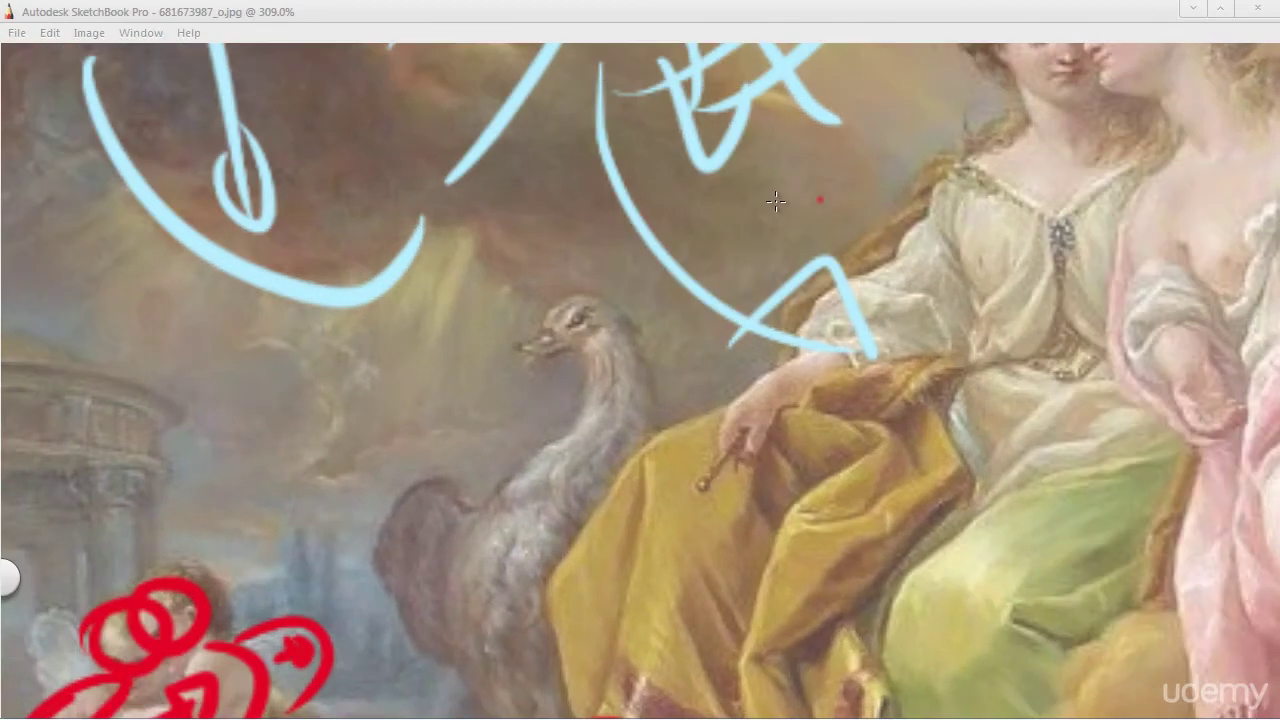
{"action": "key", "text": "space"}
{"action": "left_click_drag", "start_coordinate": [685, 404], "coordinate": [712, 317]}
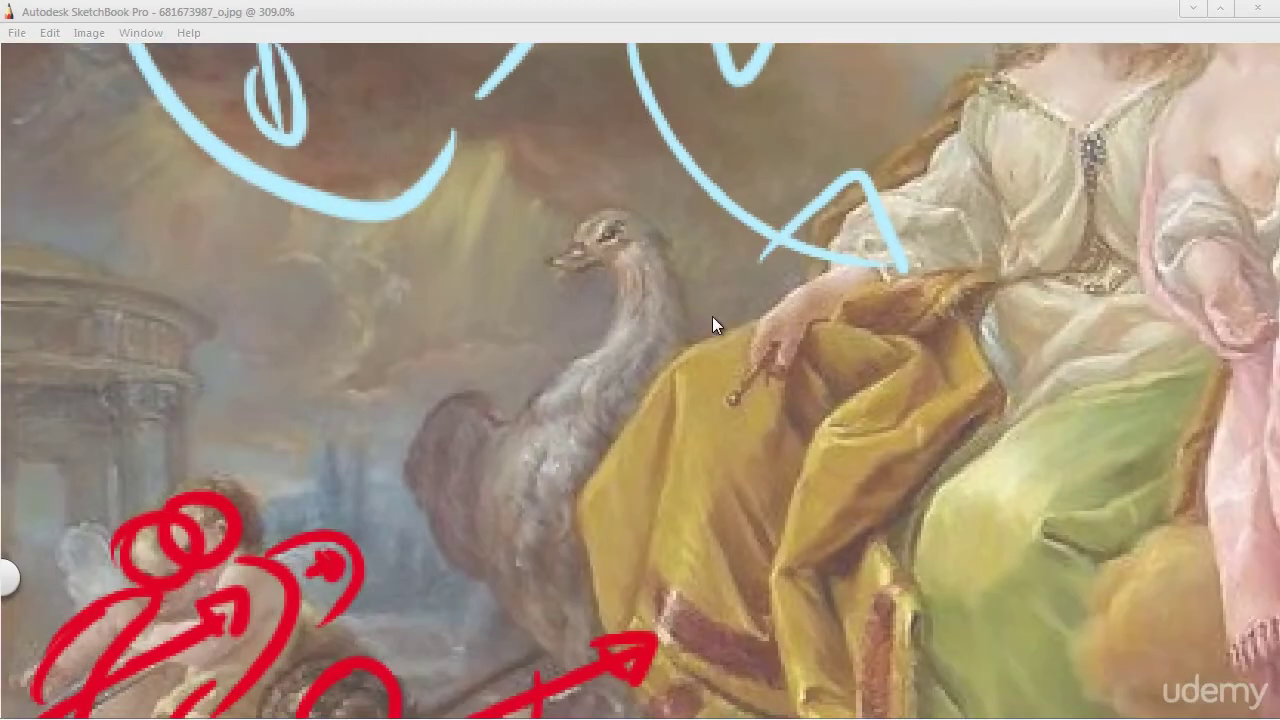
{"action": "left_click_drag", "start_coordinate": [488, 390], "coordinate": [528, 328]}
{"action": "mouse_move", "coordinate": [477, 394]}
{"action": "left_mouse_down"}
{"action": "mouse_move", "coordinate": [511, 331]}
{"action": "mouse_move", "coordinate": [508, 420]}
{"action": "left_mouse_up"}
{"action": "key", "text": "space"}
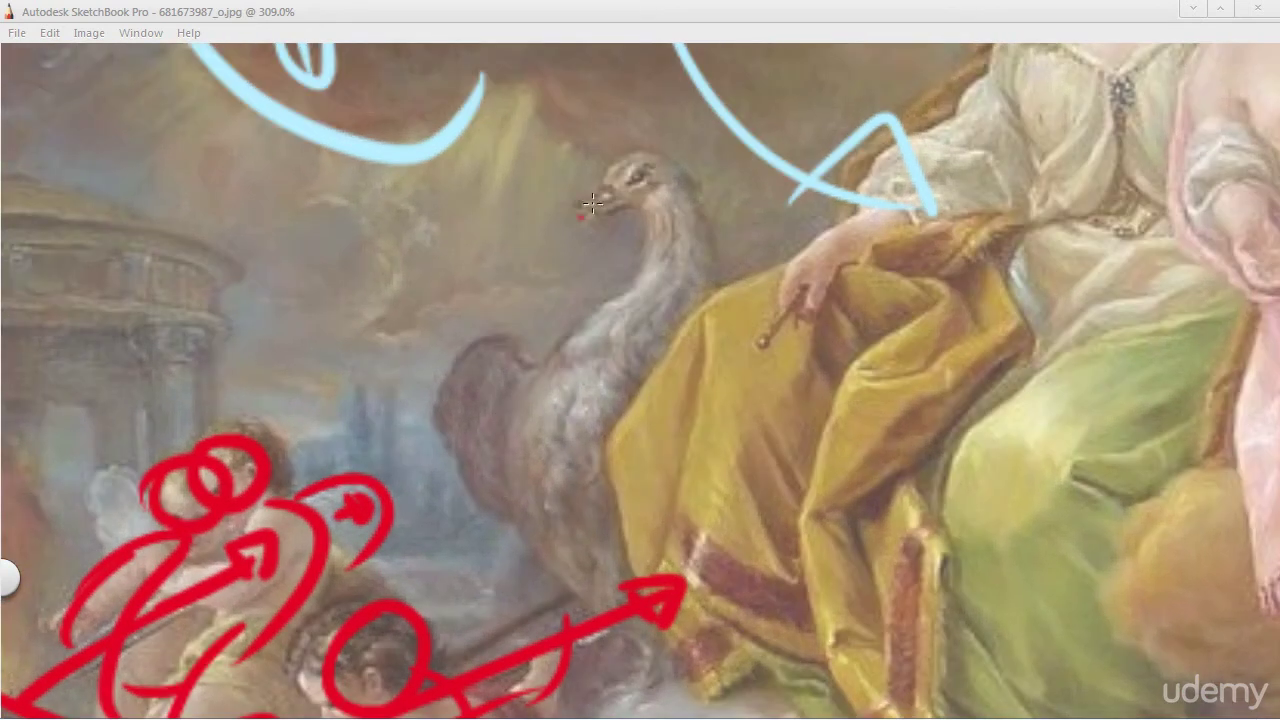
{"action": "mouse_move", "coordinate": [571, 205]}
{"action": "left_mouse_down"}
{"action": "mouse_move", "coordinate": [616, 199]}
{"action": "mouse_move", "coordinate": [718, 250]}
{"action": "mouse_move", "coordinate": [640, 350]}
{"action": "left_mouse_up"}
{"action": "mouse_move", "coordinate": [628, 264]}
{"action": "left_mouse_down"}
{"action": "mouse_move", "coordinate": [675, 235]}
{"action": "mouse_move", "coordinate": [666, 258]}
{"action": "left_mouse_up"}
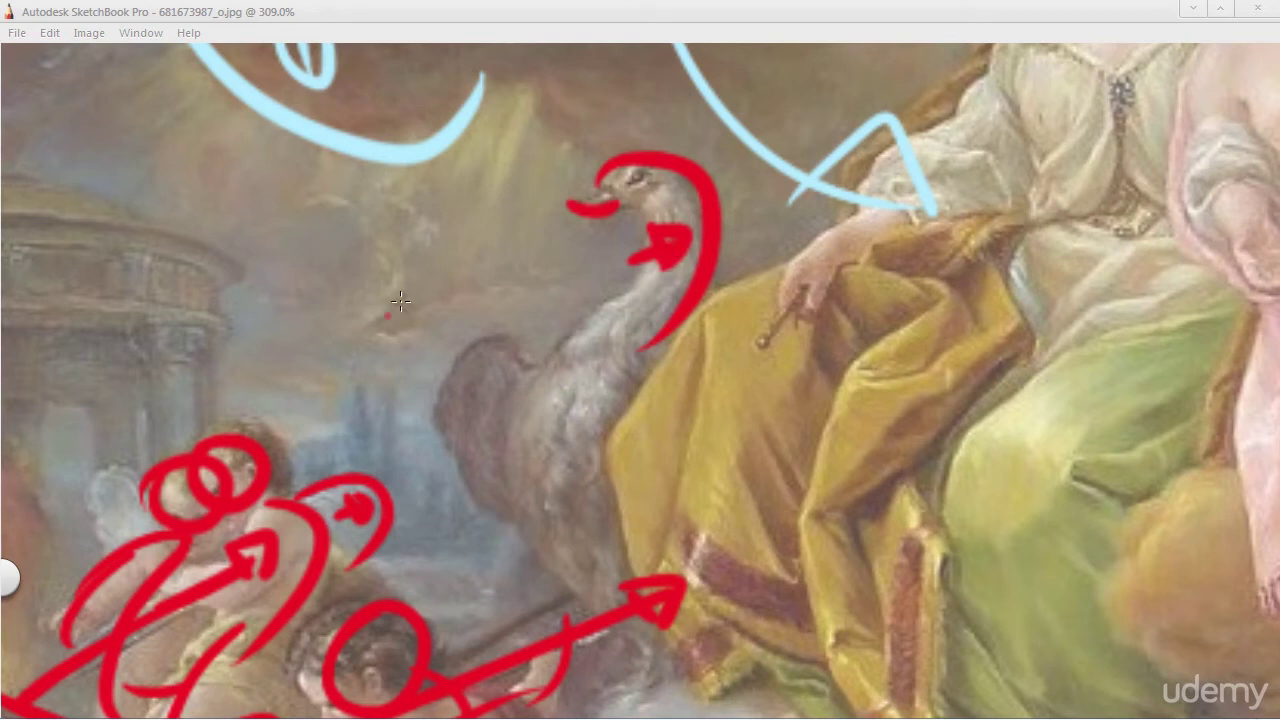
Step: Write "Pushing force" in red beside the ostrich and draw curves along its breast and back
{"action": "mouse_move", "coordinate": [279, 292]}
{"action": "left_mouse_down"}
{"action": "mouse_move", "coordinate": [300, 262]}
{"action": "mouse_move", "coordinate": [380, 229]}
{"action": "mouse_move", "coordinate": [443, 257]}
{"action": "mouse_move", "coordinate": [505, 228]}
{"action": "mouse_move", "coordinate": [475, 295]}
{"action": "left_mouse_up"}
{"action": "mouse_move", "coordinate": [306, 349]}
{"action": "left_mouse_down"}
{"action": "mouse_move", "coordinate": [425, 330]}
{"action": "mouse_move", "coordinate": [497, 357]}
{"action": "left_mouse_up"}
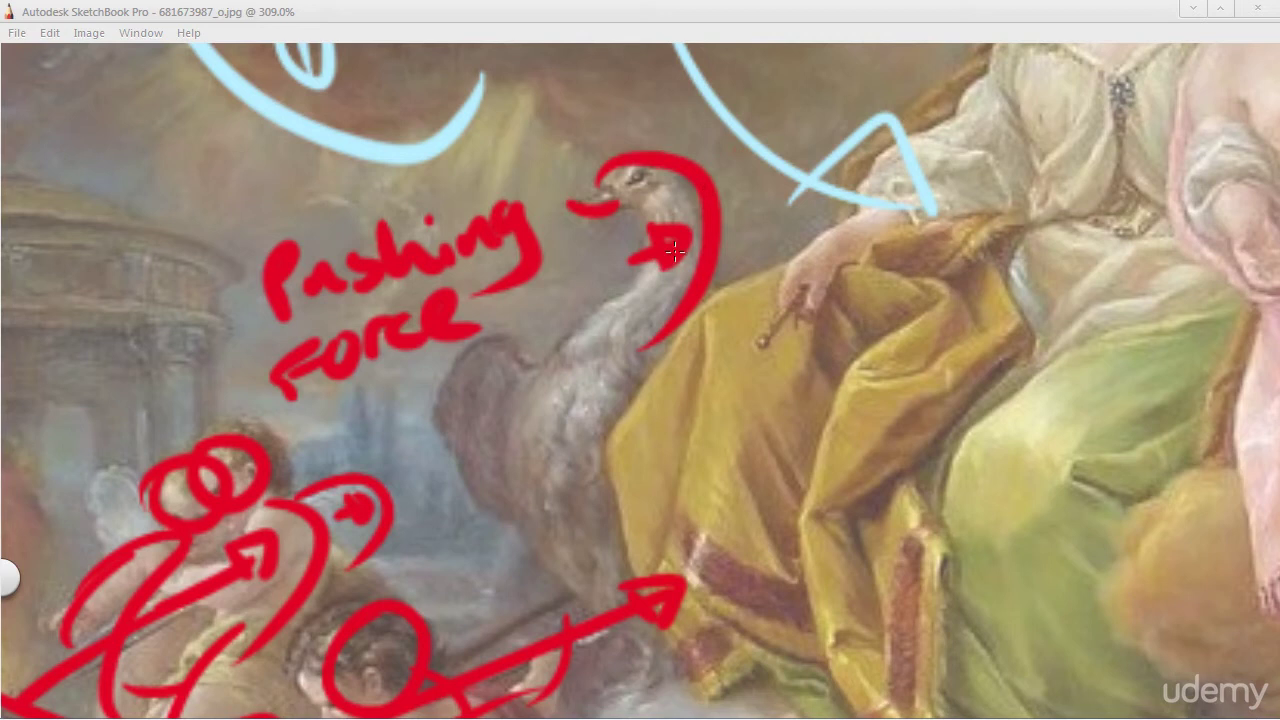
{"action": "left_click_drag", "start_coordinate": [638, 287], "coordinate": [612, 547]}
{"action": "key", "text": "ctrl+z"}
{"action": "mouse_move", "coordinate": [651, 277]}
{"action": "left_mouse_down"}
{"action": "mouse_move", "coordinate": [508, 468]}
{"action": "mouse_move", "coordinate": [612, 547]}
{"action": "left_mouse_up"}
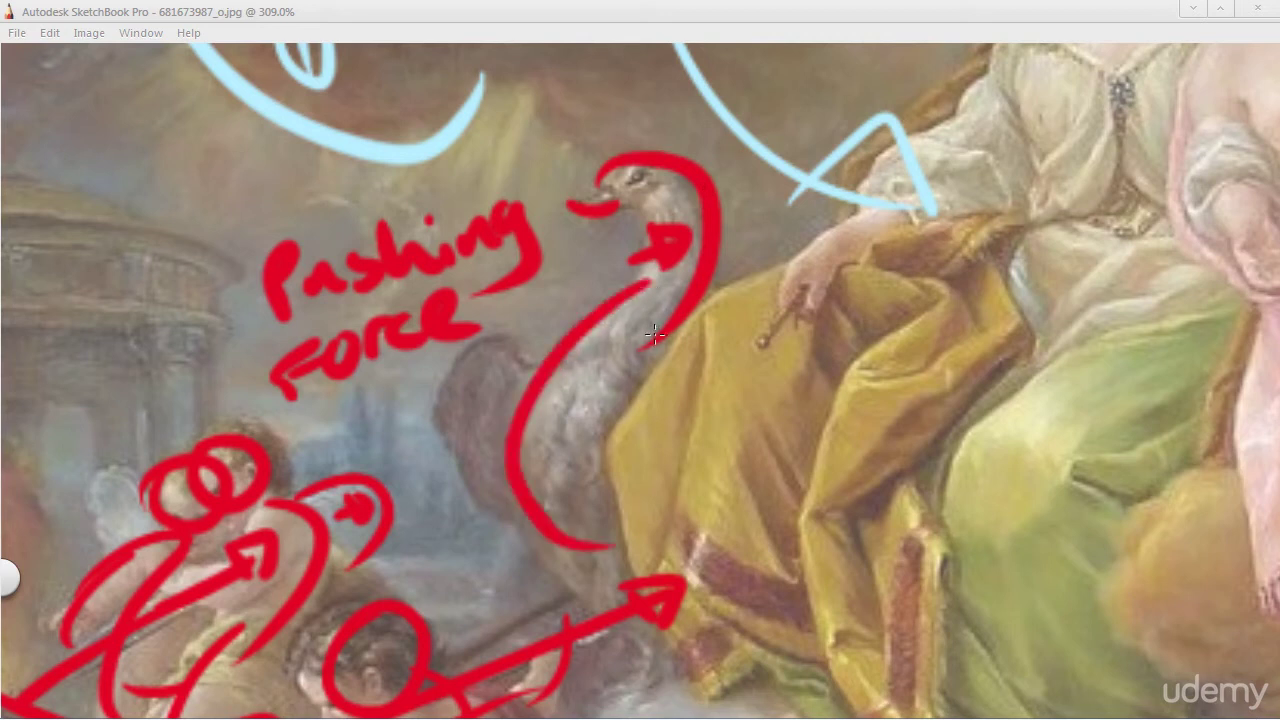
{"action": "left_click_drag", "start_coordinate": [655, 335], "coordinate": [486, 448]}
{"action": "key", "text": "ctrl+z"}
{"action": "left_click_drag", "start_coordinate": [509, 335], "coordinate": [505, 535]}
{"action": "left_click_drag", "start_coordinate": [617, 554], "coordinate": [648, 557]}
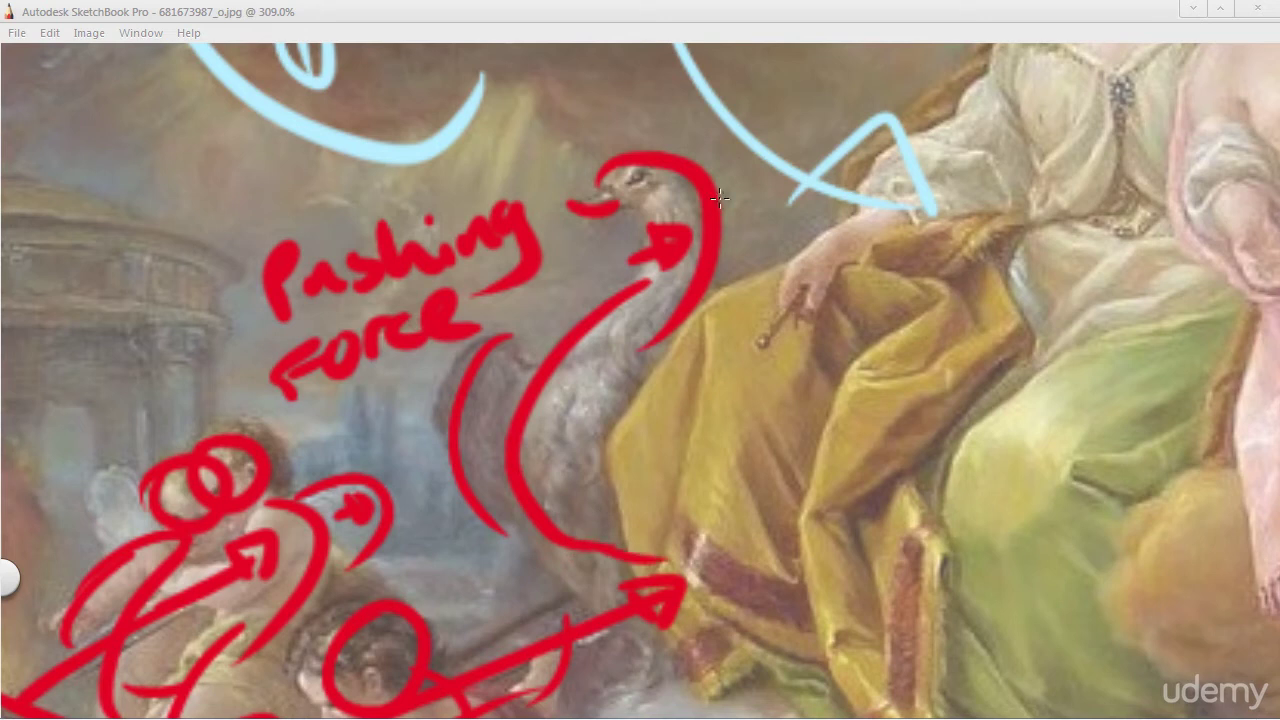
Step: Draw a straight red arrow from the ostrich's neck up to the crowned woman's neck
{"action": "key", "text": "space"}
{"action": "left_click_drag", "start_coordinate": [714, 393], "coordinate": [550, 549]}
{"action": "key", "text": "space"}
{"action": "left_click_drag", "start_coordinate": [554, 431], "coordinate": [435, 557]}
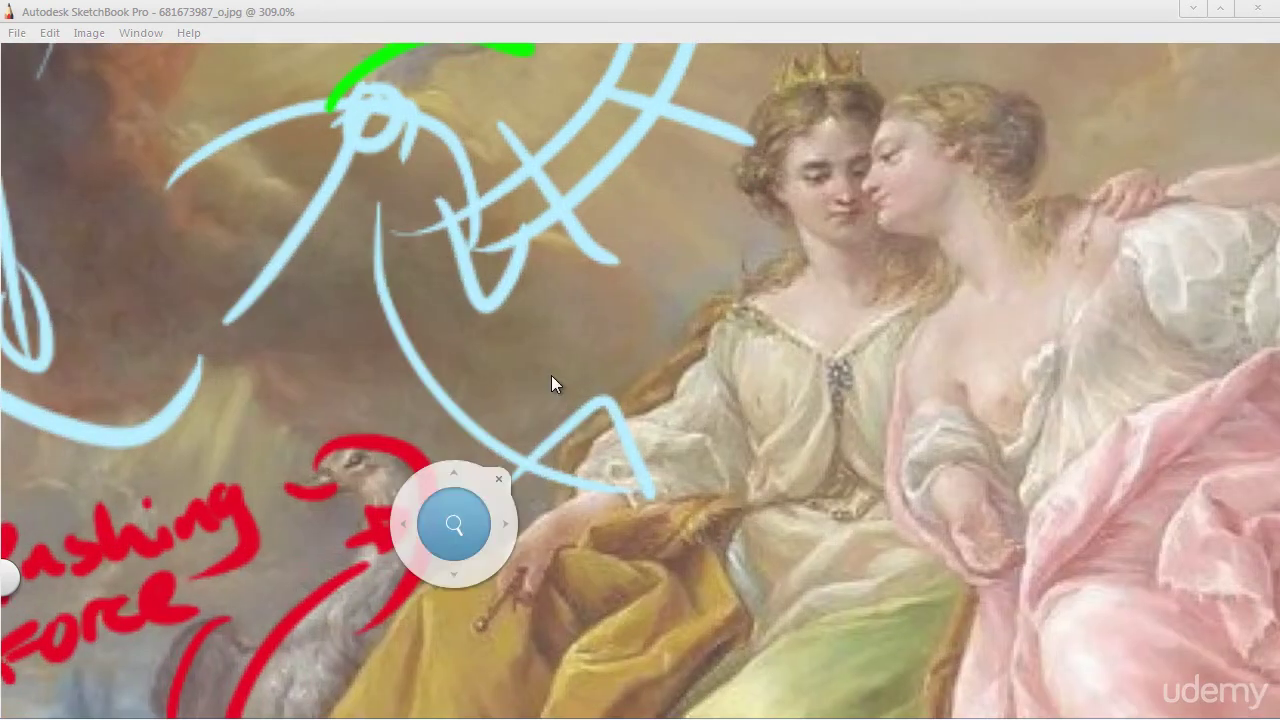
{"action": "left_click_drag", "start_coordinate": [433, 462], "coordinate": [790, 200]}
{"action": "key", "text": "ctrl+z"}
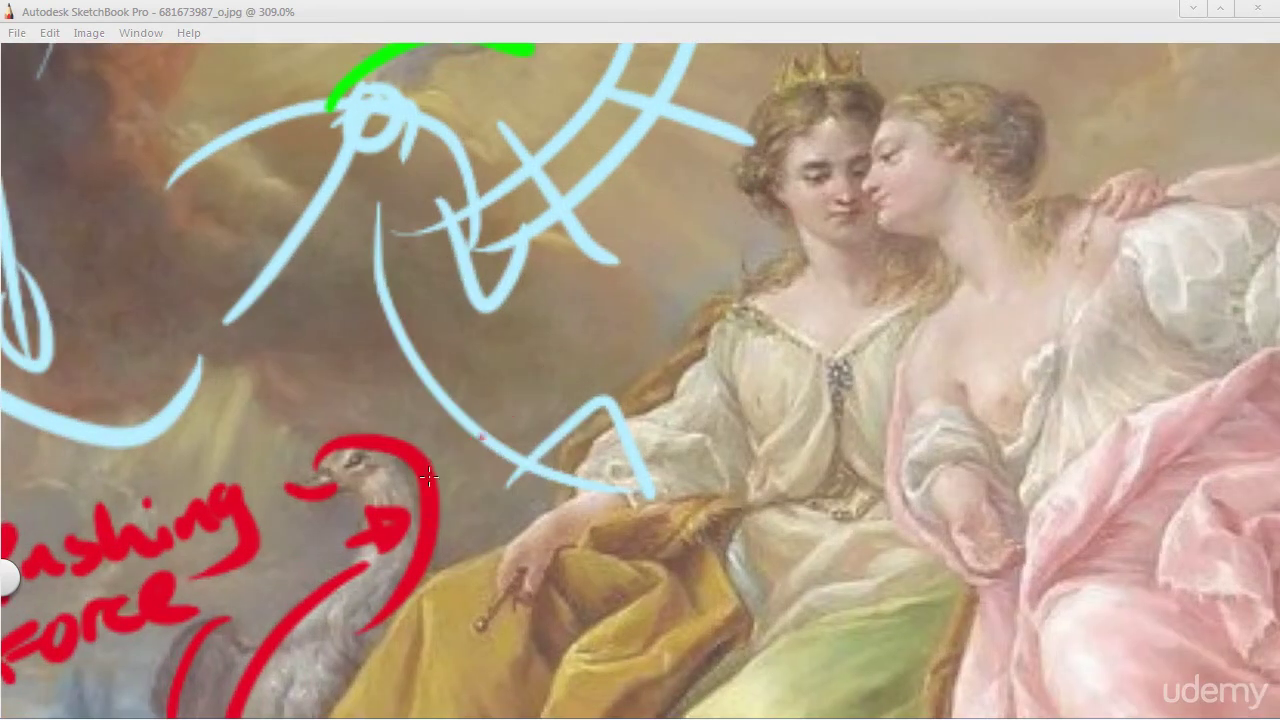
{"action": "left_click_drag", "start_coordinate": [666, 302], "coordinate": [748, 243]}
{"action": "key", "text": "ctrl+z"}
{"action": "mouse_move", "coordinate": [438, 488]}
{"action": "left_mouse_down"}
{"action": "mouse_move", "coordinate": [710, 280]}
{"action": "mouse_move", "coordinate": [742, 302]}
{"action": "left_mouse_up"}
{"action": "left_click_drag", "start_coordinate": [564, 556], "coordinate": [545, 488]}
{"action": "left_click_drag", "start_coordinate": [556, 537], "coordinate": [370, 398]}
{"action": "left_click_drag", "start_coordinate": [495, 535], "coordinate": [380, 480]}
{"action": "left_click_drag", "start_coordinate": [603, 238], "coordinate": [568, 126]}
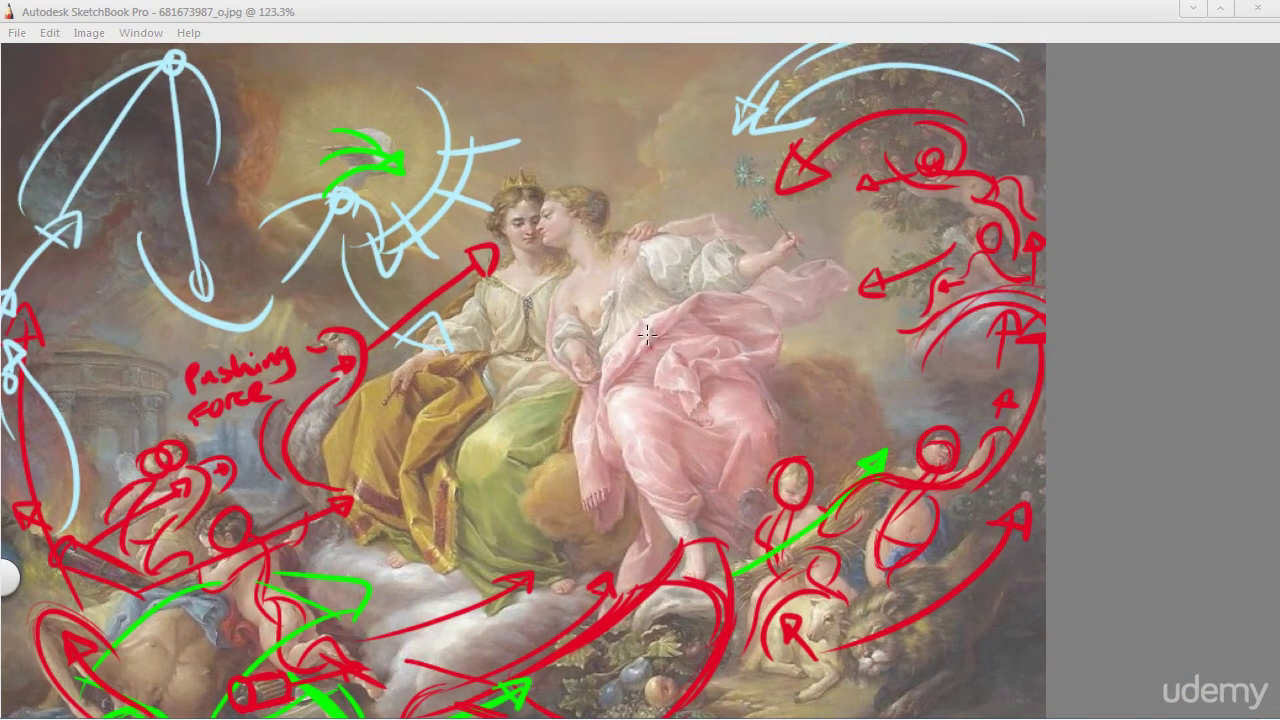
Step: Draw a red curve from the pink-robed woman's foot up her leg with an arrowhead, and loop around the drapery at her hips
{"action": "key", "text": "space"}
{"action": "left_click_drag", "start_coordinate": [662, 400], "coordinate": [681, 321]}
{"action": "left_click_drag", "start_coordinate": [524, 547], "coordinate": [445, 488]}
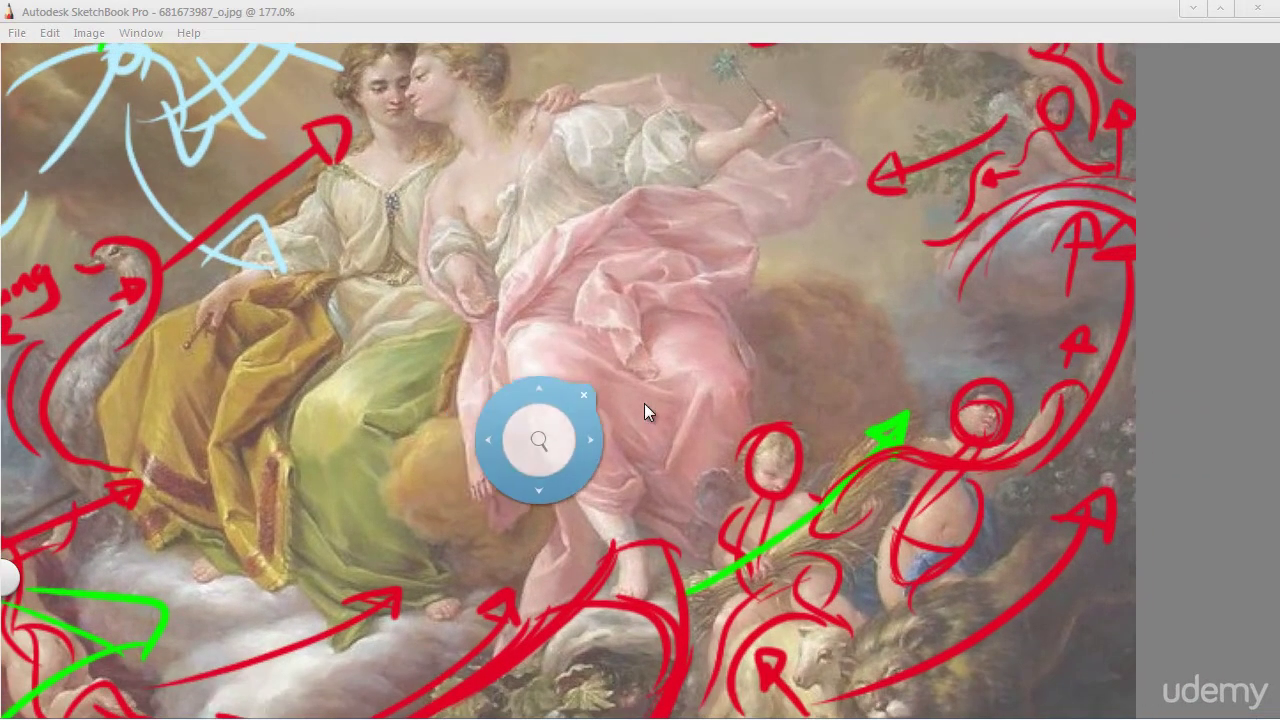
{"action": "left_click_drag", "start_coordinate": [524, 497], "coordinate": [552, 428]}
{"action": "key", "text": "space"}
{"action": "left_click_drag", "start_coordinate": [758, 580], "coordinate": [630, 458]}
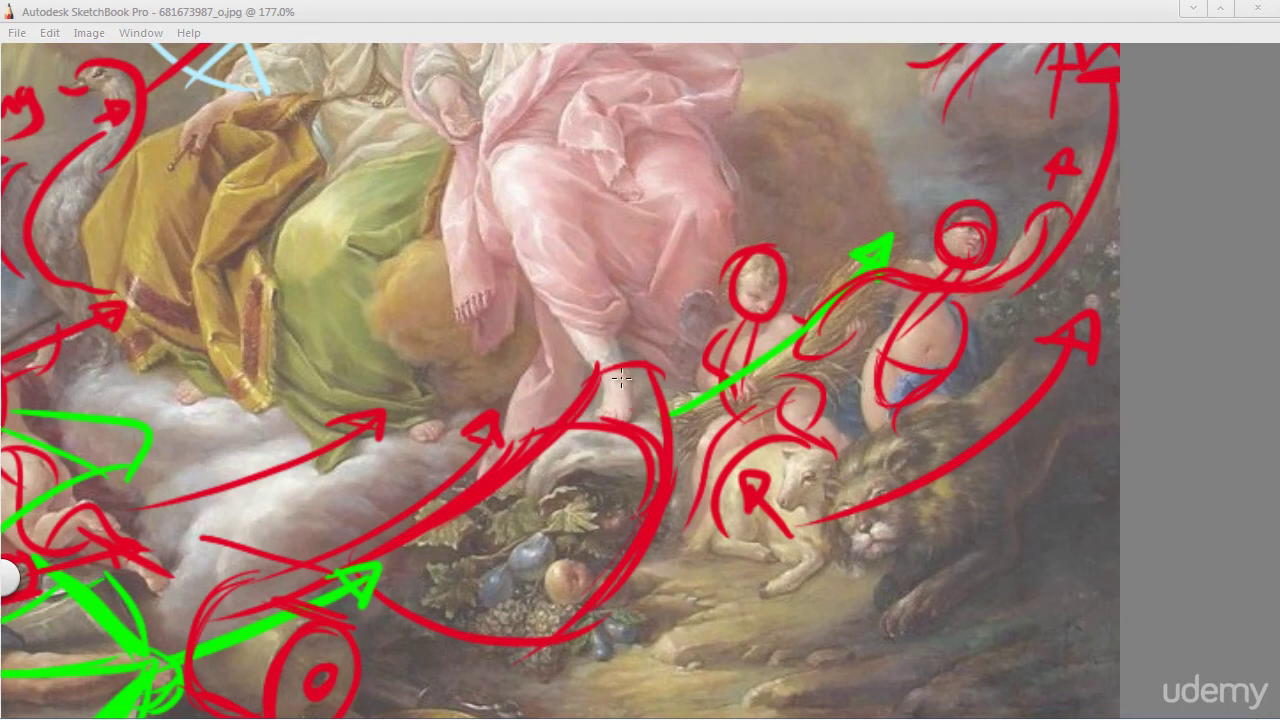
{"action": "key", "text": "space"}
{"action": "left_click_drag", "start_coordinate": [489, 342], "coordinate": [521, 496]}
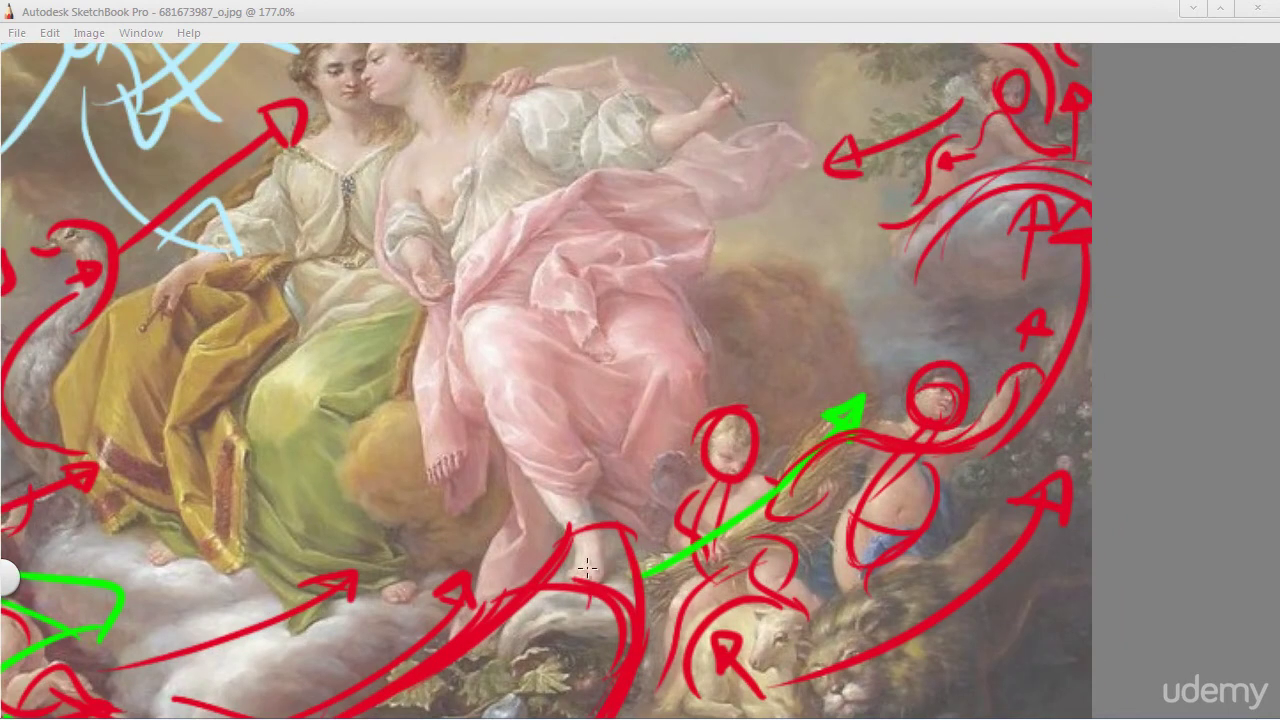
{"action": "mouse_move", "coordinate": [586, 568]}
{"action": "left_mouse_down"}
{"action": "mouse_move", "coordinate": [508, 410]}
{"action": "mouse_move", "coordinate": [490, 304]}
{"action": "mouse_move", "coordinate": [575, 262]}
{"action": "left_mouse_up"}
{"action": "mouse_move", "coordinate": [466, 284]}
{"action": "left_mouse_down"}
{"action": "mouse_move", "coordinate": [520, 216]}
{"action": "mouse_move", "coordinate": [693, 248]}
{"action": "mouse_move", "coordinate": [645, 300]}
{"action": "left_mouse_up"}
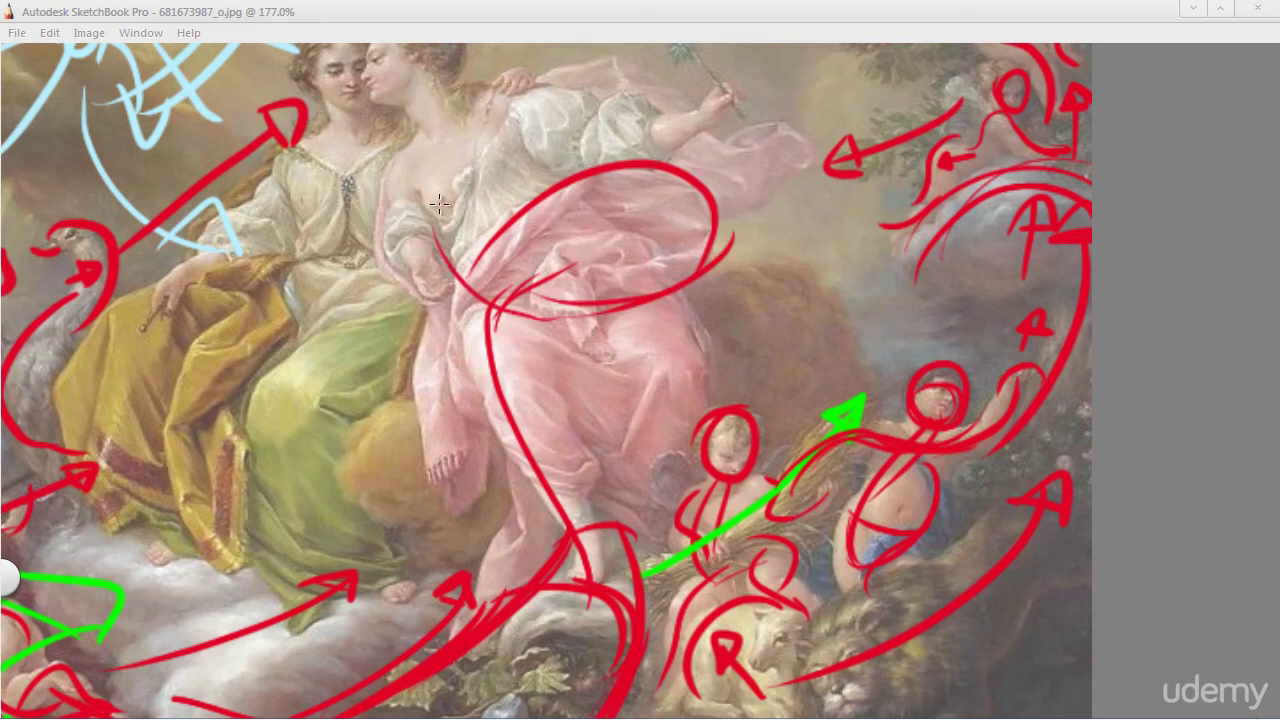
{"action": "left_click_drag", "start_coordinate": [542, 297], "coordinate": [552, 321]}
Step: Draw a red curve around the pink-robed woman's torso, over her shoulder and along her outstretched arm to the hand
{"action": "key", "text": "space"}
{"action": "left_click_drag", "start_coordinate": [475, 333], "coordinate": [558, 442]}
{"action": "mouse_move", "coordinate": [587, 390]}
{"action": "left_mouse_down"}
{"action": "mouse_move", "coordinate": [500, 322]}
{"action": "mouse_move", "coordinate": [490, 255]}
{"action": "mouse_move", "coordinate": [603, 207]}
{"action": "mouse_move", "coordinate": [790, 219]}
{"action": "mouse_move", "coordinate": [716, 242]}
{"action": "left_mouse_up"}
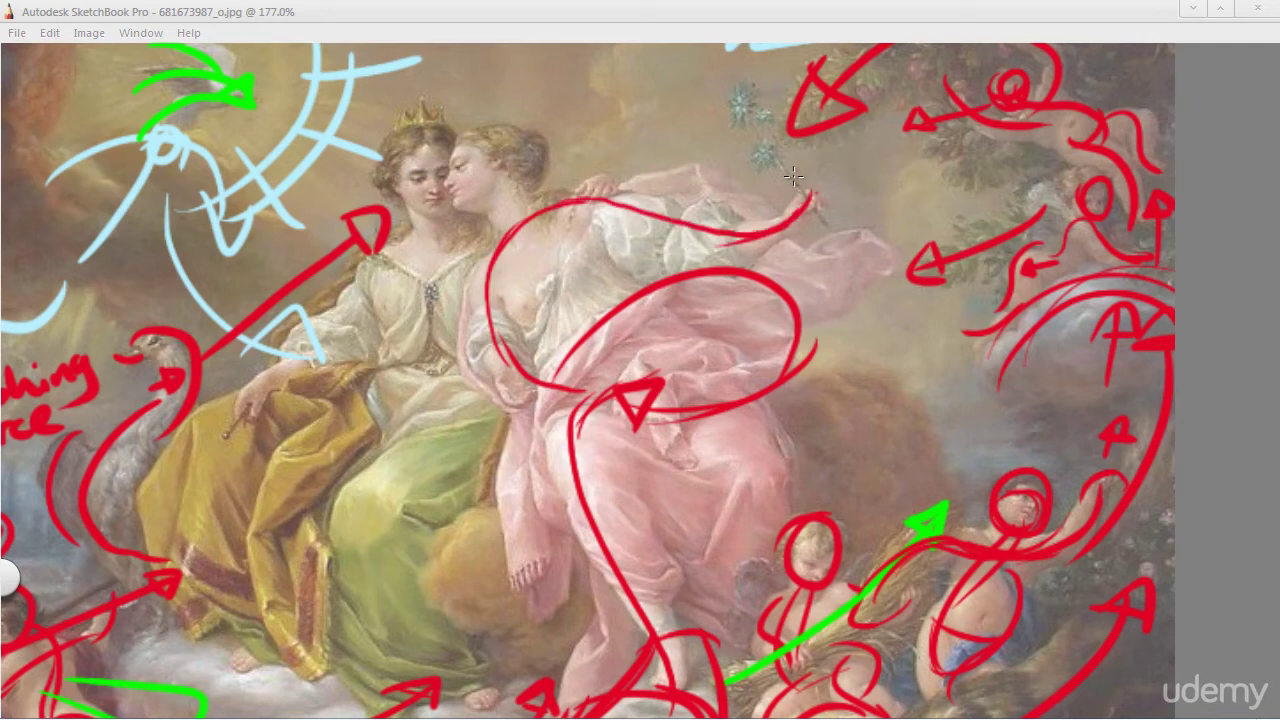
Step: Draw a red curve from the pink-robed woman's hand along the flower stem, ending in an arrowhead above the blossoms
{"action": "key", "text": "space"}
{"action": "left_click_drag", "start_coordinate": [737, 114], "coordinate": [646, 286]}
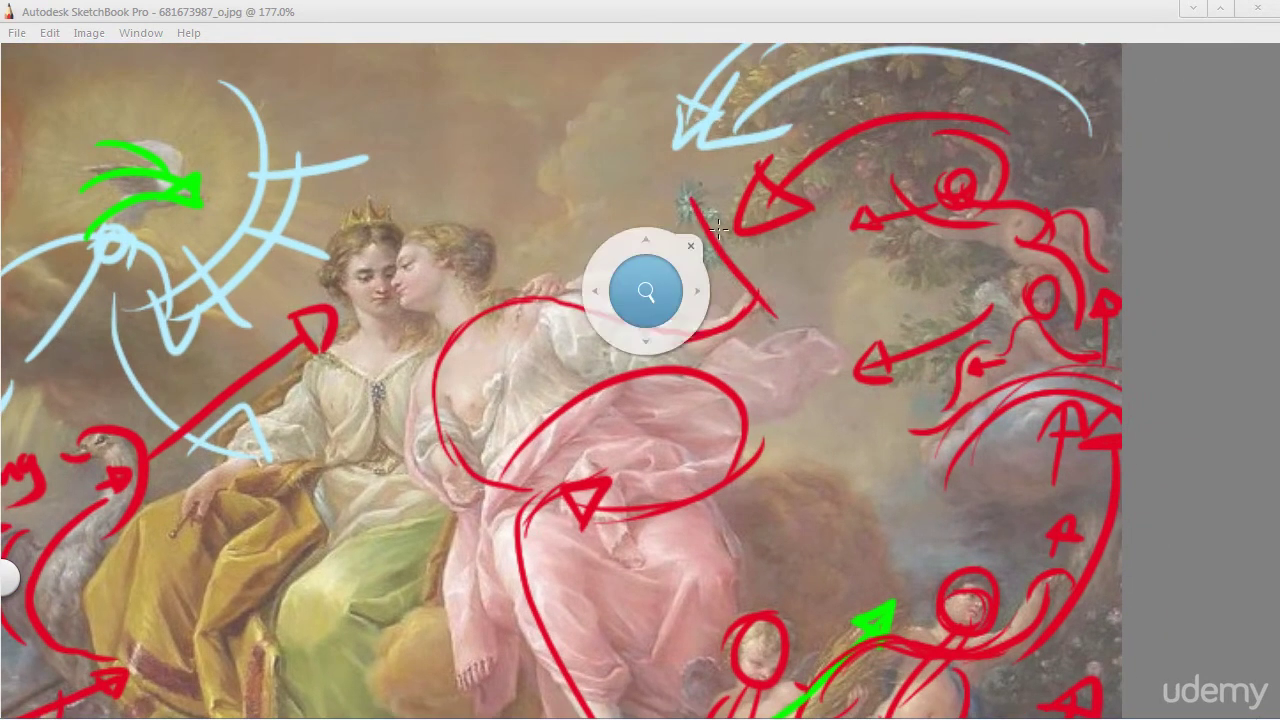
{"action": "key", "text": "space"}
{"action": "left_click_drag", "start_coordinate": [739, 205], "coordinate": [725, 106]}
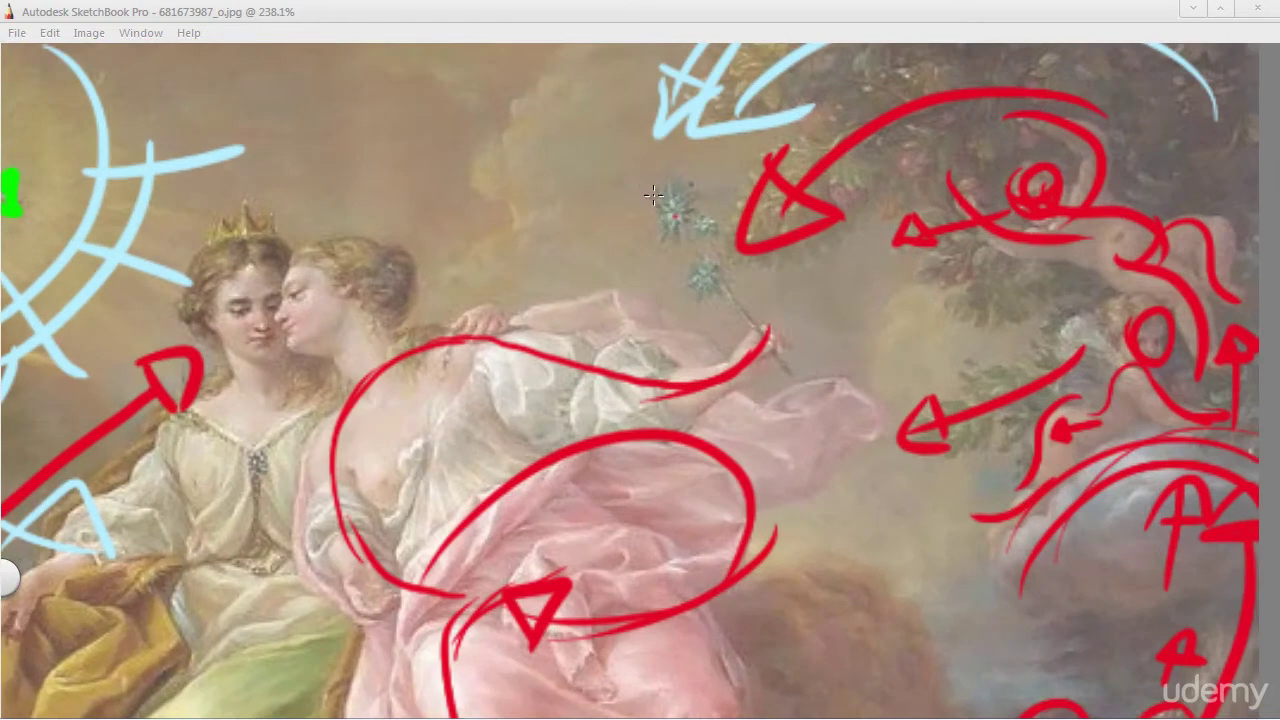
{"action": "left_click_drag", "start_coordinate": [645, 188], "coordinate": [820, 376]}
{"action": "key", "text": "ctrl+z"}
{"action": "left_click_drag", "start_coordinate": [672, 172], "coordinate": [800, 342]}
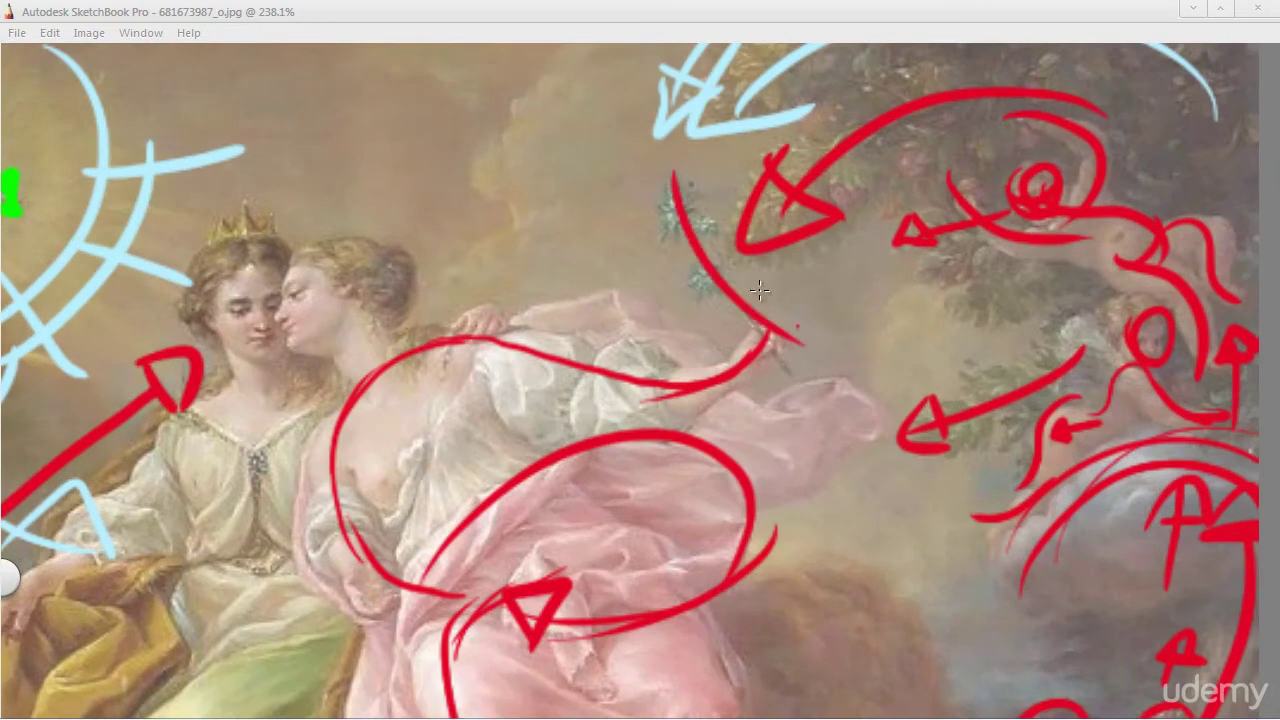
{"action": "left_click_drag", "start_coordinate": [1096, 109], "coordinate": [803, 315]}
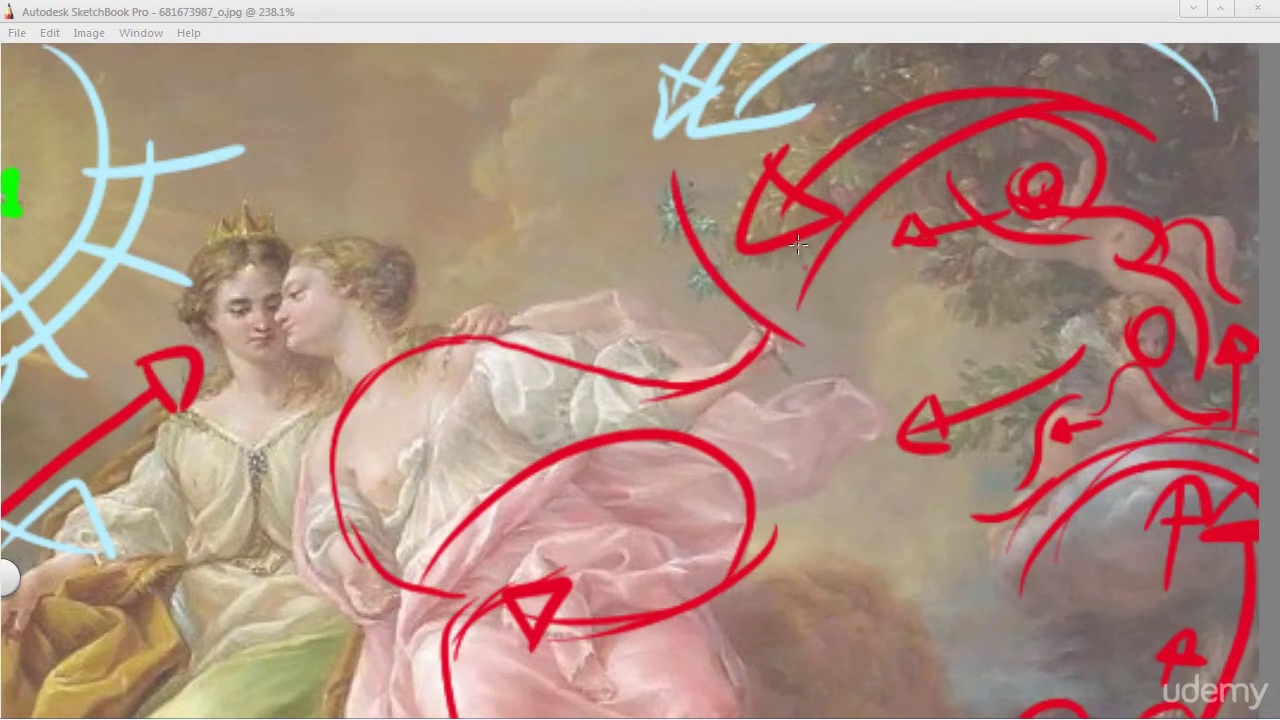
{"action": "key", "text": "ctrl+z"}
{"action": "left_click_drag", "start_coordinate": [664, 174], "coordinate": [675, 188]}
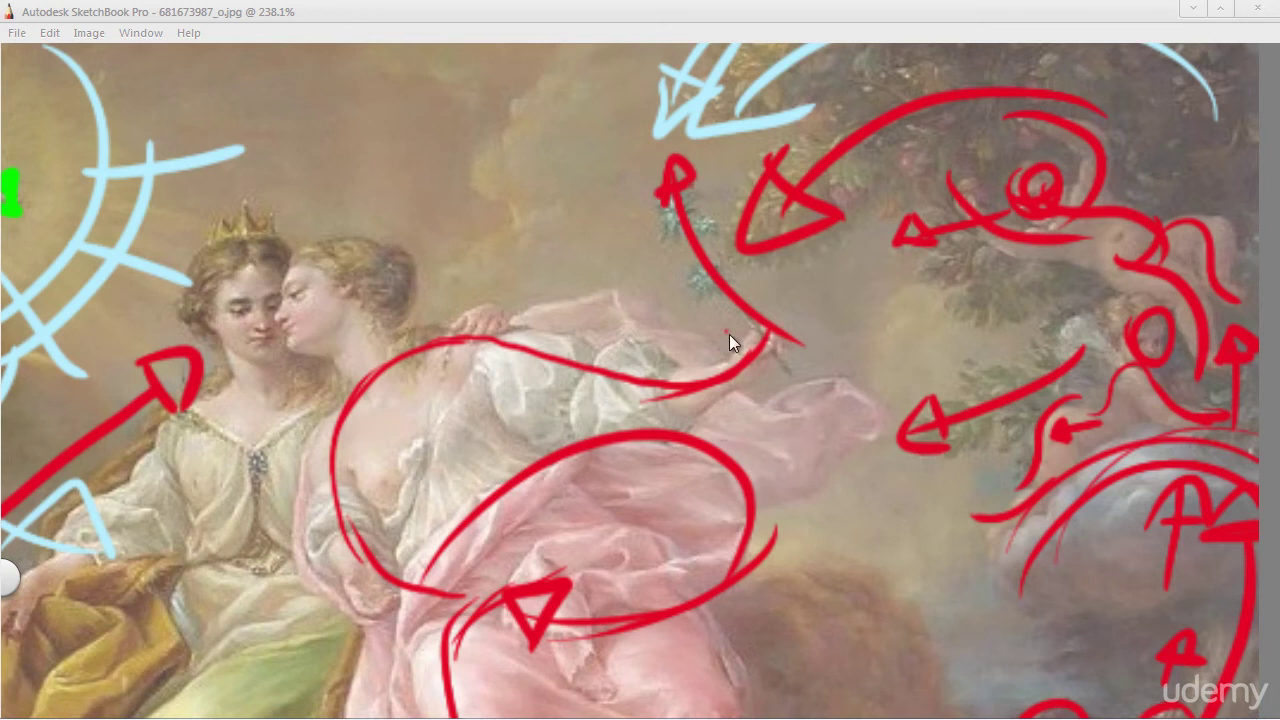
Step: Reinforce the red loop around the pink drapery and add a red arrowhead on the pink-robed woman's chest
{"action": "key", "text": "space"}
{"action": "left_click_drag", "start_coordinate": [622, 343], "coordinate": [661, 250]}
{"action": "key", "text": "space"}
{"action": "key", "text": "space"}
{"action": "left_click_drag", "start_coordinate": [484, 508], "coordinate": [419, 270]}
{"action": "mouse_move", "coordinate": [560, 628]}
{"action": "left_mouse_down"}
{"action": "mouse_move", "coordinate": [535, 598]}
{"action": "mouse_move", "coordinate": [530, 112]}
{"action": "mouse_move", "coordinate": [410, 255]}
{"action": "left_mouse_up"}
{"action": "key", "text": "space"}
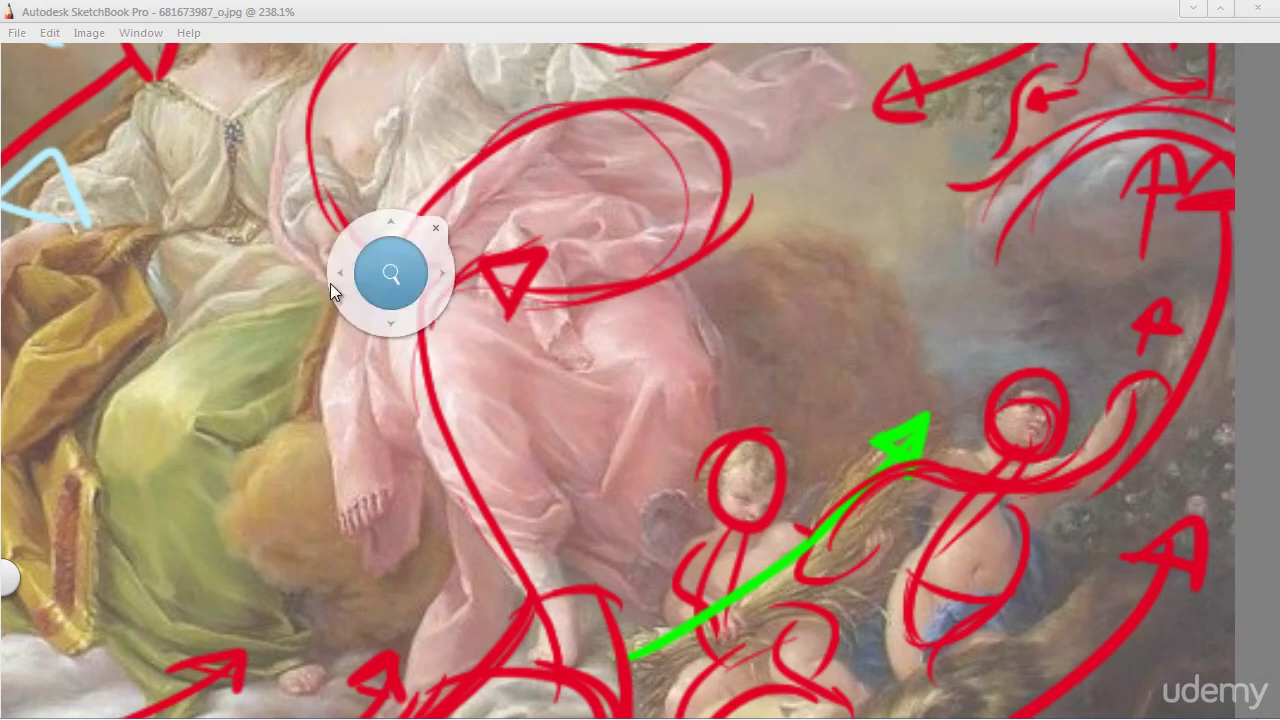
{"action": "left_click_drag", "start_coordinate": [330, 283], "coordinate": [401, 540]}
{"action": "mouse_move", "coordinate": [535, 356]}
{"action": "left_mouse_down"}
{"action": "mouse_move", "coordinate": [458, 322]}
{"action": "mouse_move", "coordinate": [494, 315]}
{"action": "mouse_move", "coordinate": [481, 346]}
{"action": "left_mouse_up"}
{"action": "key", "text": "space"}
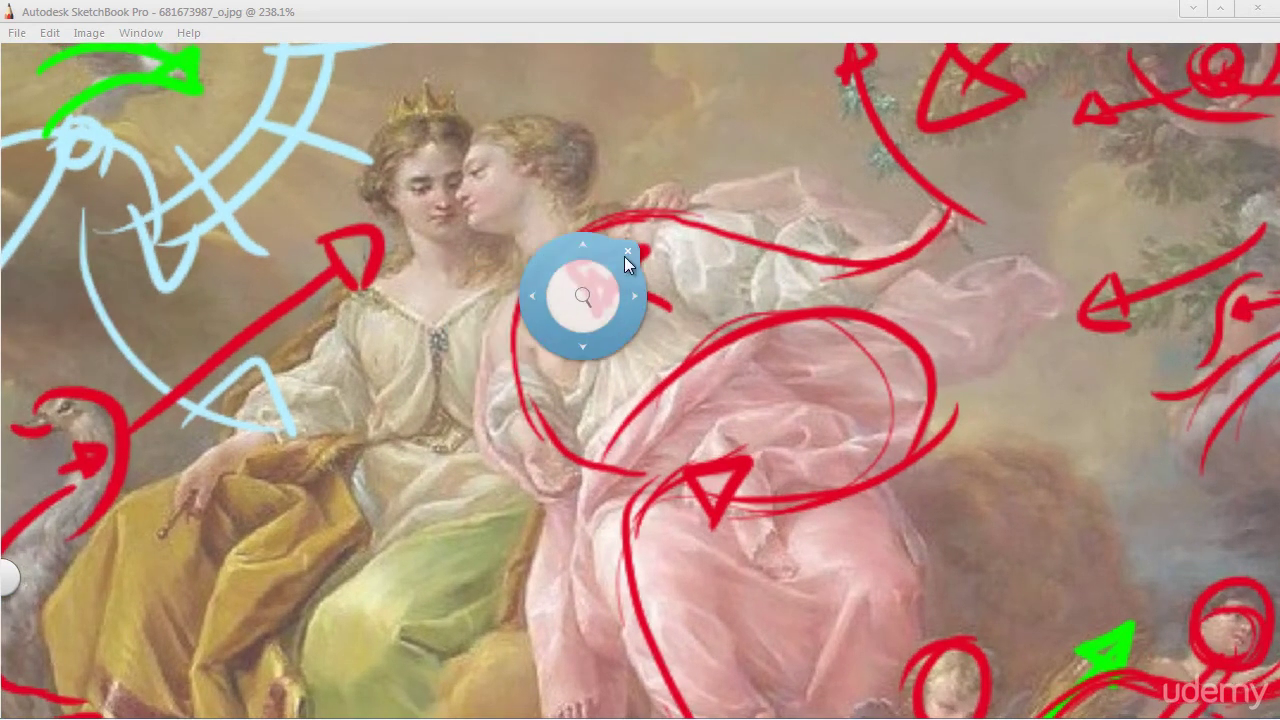
{"action": "left_click_drag", "start_coordinate": [485, 371], "coordinate": [573, 386]}
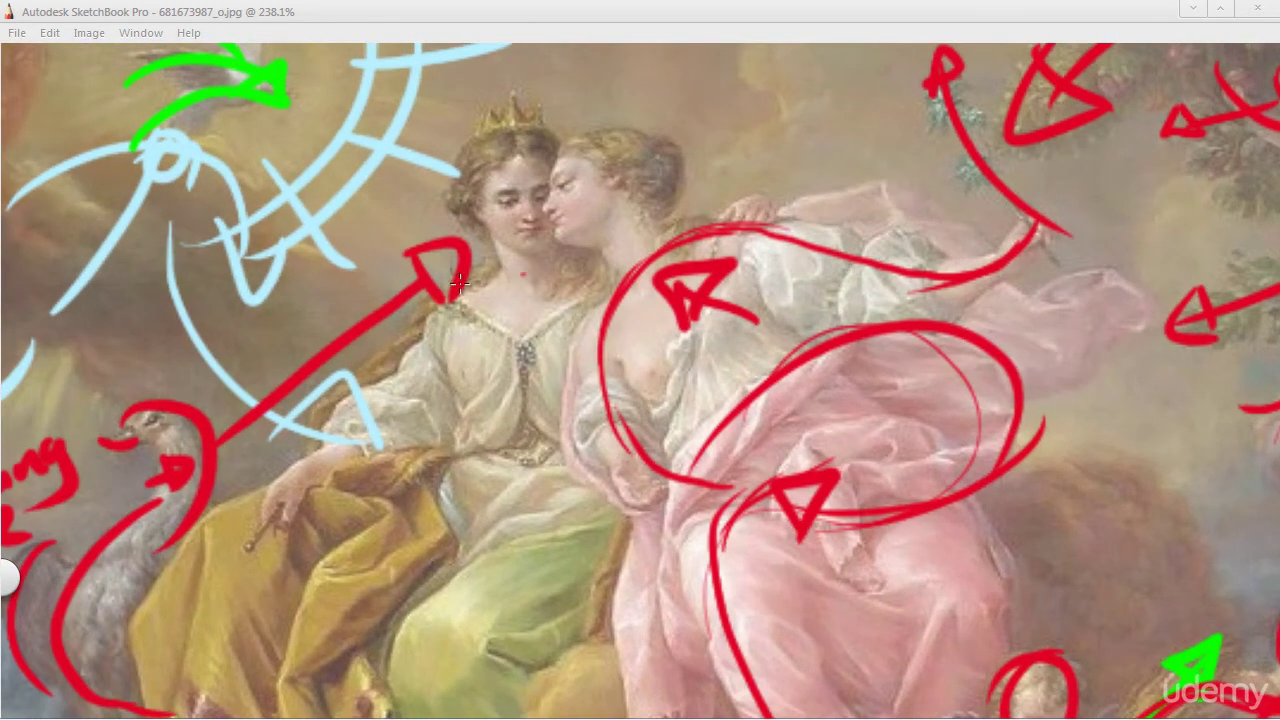
Step: Extend the ostrich's red arrow across both women's shoulders with a rounded arrowhead, and reinforce the pink-robed woman's torso curve
{"action": "mouse_move", "coordinate": [440, 302]}
{"action": "left_mouse_down"}
{"action": "mouse_move", "coordinate": [587, 271]}
{"action": "mouse_move", "coordinate": [432, 311]}
{"action": "mouse_move", "coordinate": [767, 227]}
{"action": "mouse_move", "coordinate": [727, 206]}
{"action": "mouse_move", "coordinate": [773, 207]}
{"action": "mouse_move", "coordinate": [720, 208]}
{"action": "mouse_move", "coordinate": [790, 240]}
{"action": "left_mouse_up"}
{"action": "key", "text": "space"}
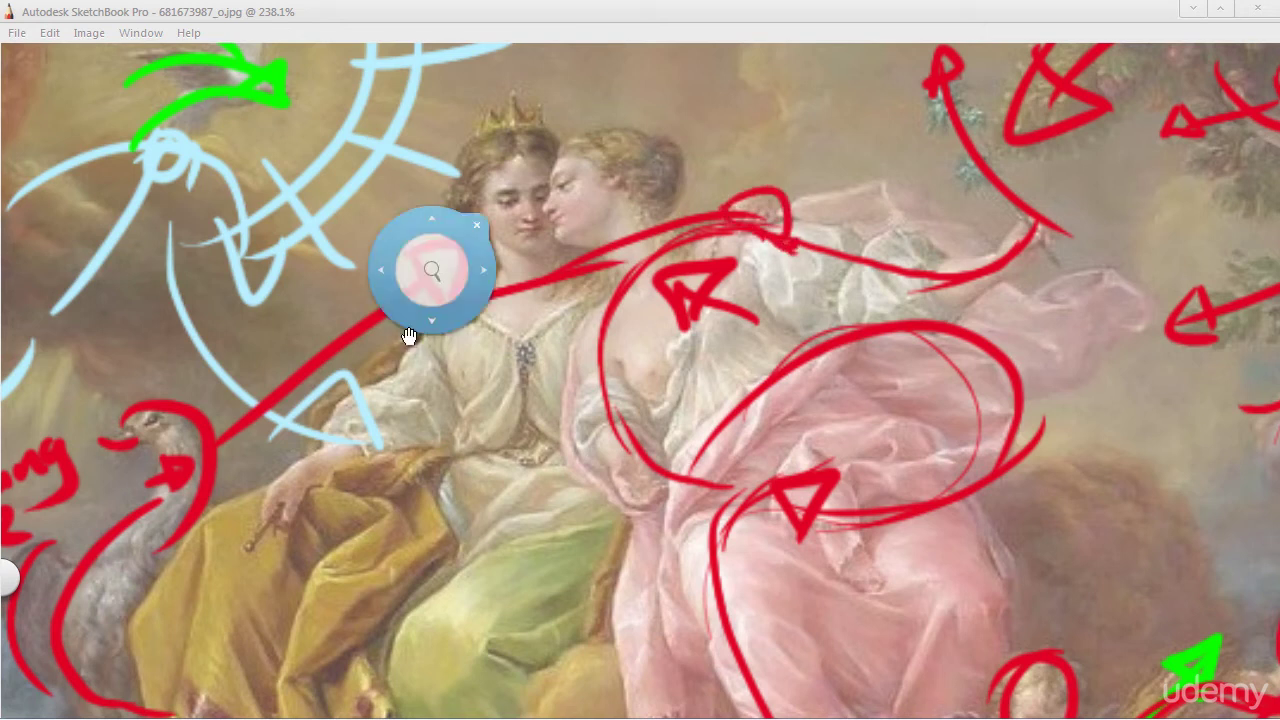
{"action": "mouse_move", "coordinate": [409, 335]}
{"action": "left_mouse_down"}
{"action": "mouse_move", "coordinate": [485, 297]}
{"action": "mouse_move", "coordinate": [497, 388]}
{"action": "left_mouse_up"}
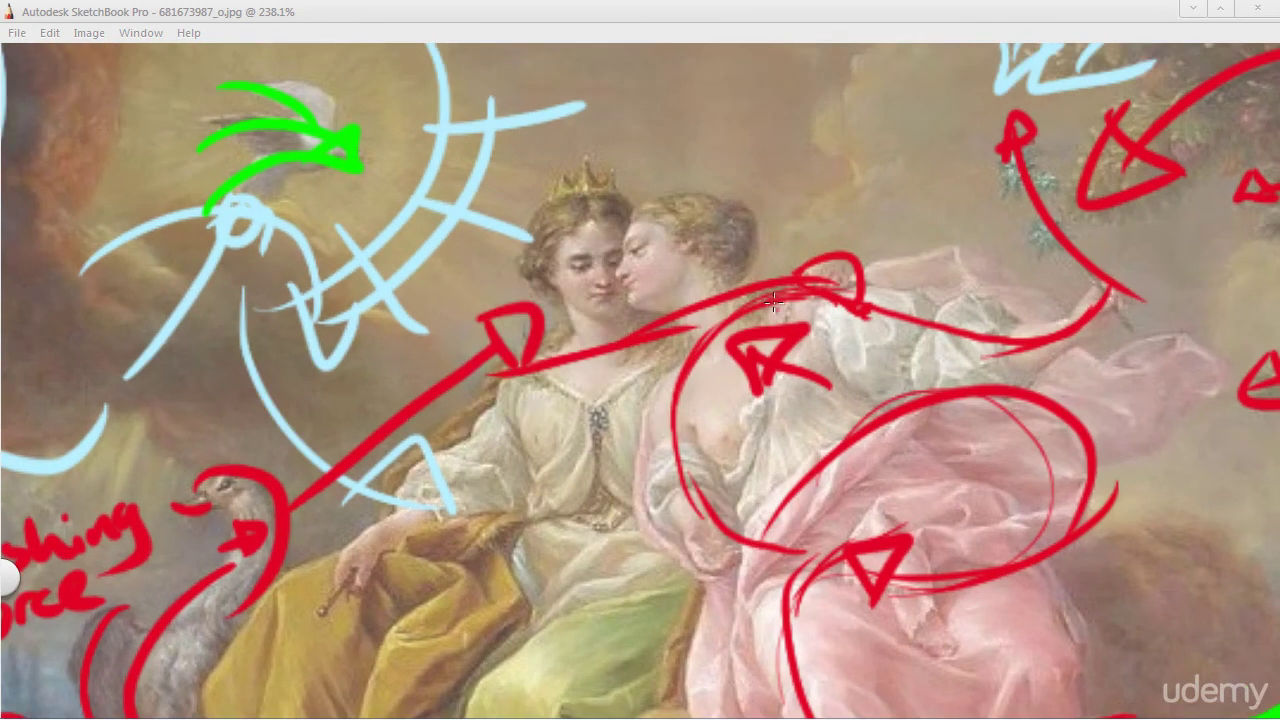
{"action": "left_click_drag", "start_coordinate": [660, 452], "coordinate": [728, 316]}
Step: Draw three red arrows descending from the pink-robed woman's waist along the hanging drapery to its fringe
{"action": "key", "text": "space"}
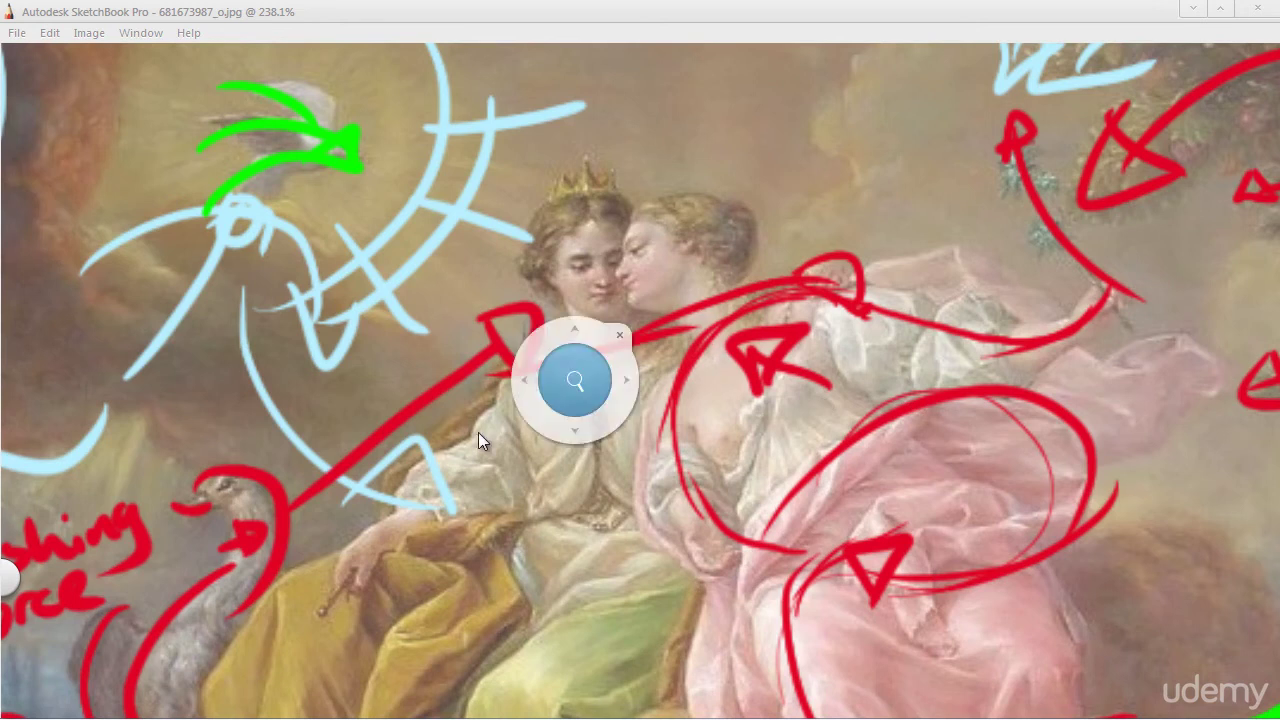
{"action": "left_click_drag", "start_coordinate": [448, 452], "coordinate": [520, 316]}
{"action": "mouse_move", "coordinate": [704, 436]}
{"action": "left_mouse_down"}
{"action": "mouse_move", "coordinate": [479, 446]}
{"action": "mouse_move", "coordinate": [516, 383]}
{"action": "mouse_move", "coordinate": [516, 297]}
{"action": "left_mouse_up"}
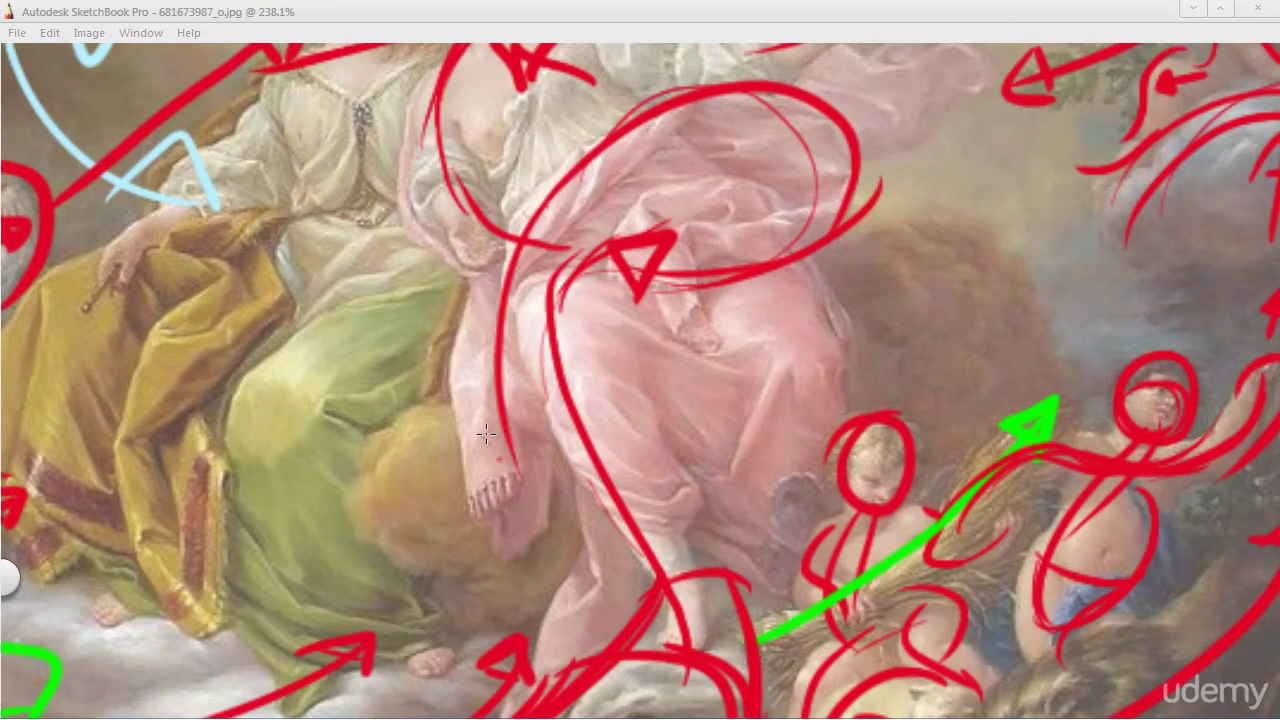
{"action": "left_click_drag", "start_coordinate": [487, 434], "coordinate": [541, 438]}
{"action": "left_click_drag", "start_coordinate": [712, 98], "coordinate": [519, 317]}
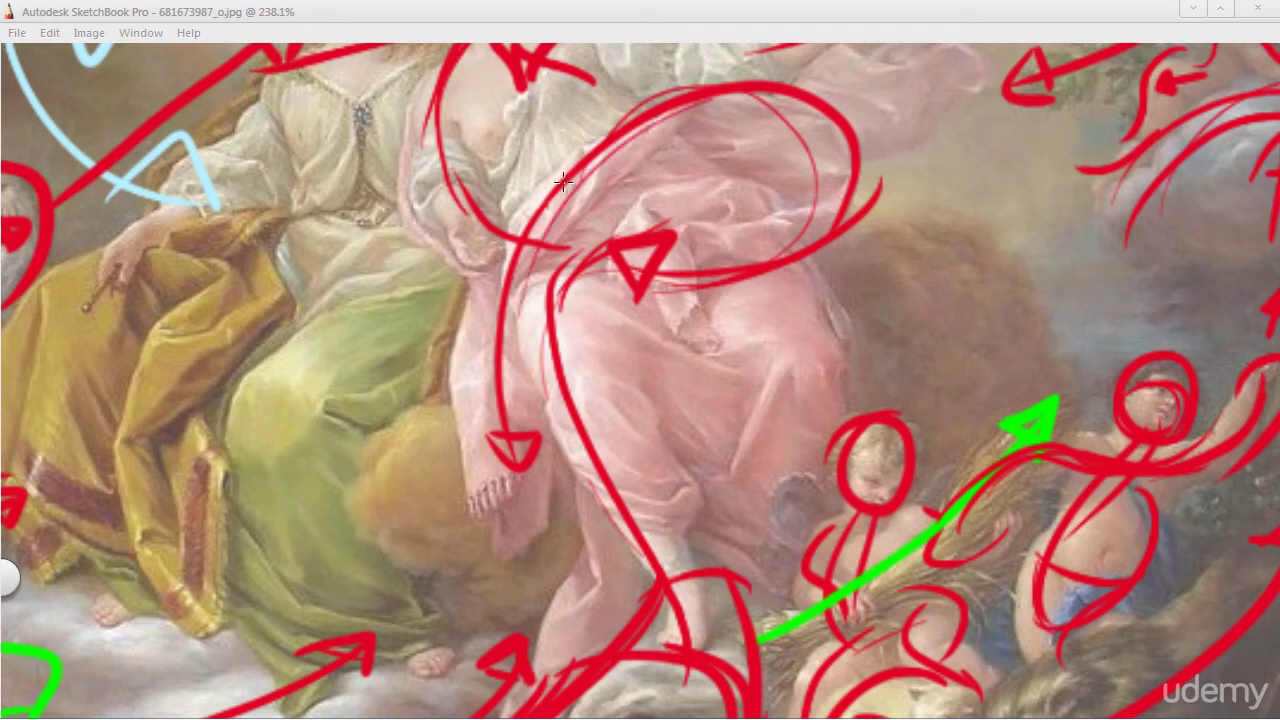
{"action": "mouse_move", "coordinate": [569, 185]}
{"action": "left_mouse_down"}
{"action": "mouse_move", "coordinate": [563, 485]}
{"action": "mouse_move", "coordinate": [536, 469]}
{"action": "mouse_move", "coordinate": [567, 498]}
{"action": "left_mouse_up"}
{"action": "mouse_move", "coordinate": [507, 232]}
{"action": "left_mouse_down"}
{"action": "mouse_move", "coordinate": [479, 452]}
{"action": "mouse_move", "coordinate": [503, 543]}
{"action": "left_mouse_up"}
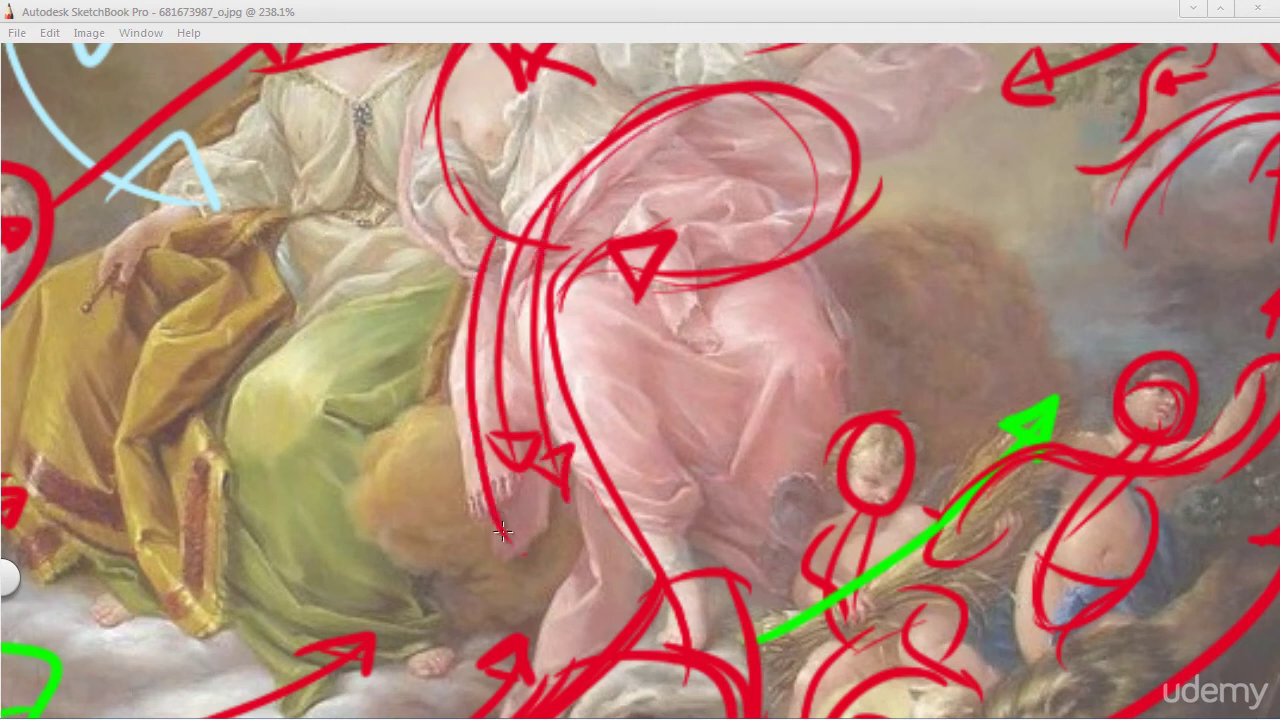
{"action": "mouse_move", "coordinate": [530, 501]}
{"action": "left_mouse_down"}
{"action": "mouse_move", "coordinate": [478, 520]}
{"action": "mouse_move", "coordinate": [538, 520]}
{"action": "left_mouse_up"}
Step: Try another red stroke down the hanging pink drapery
{"action": "key", "text": "space"}
{"action": "left_click_drag", "start_coordinate": [515, 566], "coordinate": [416, 470]}
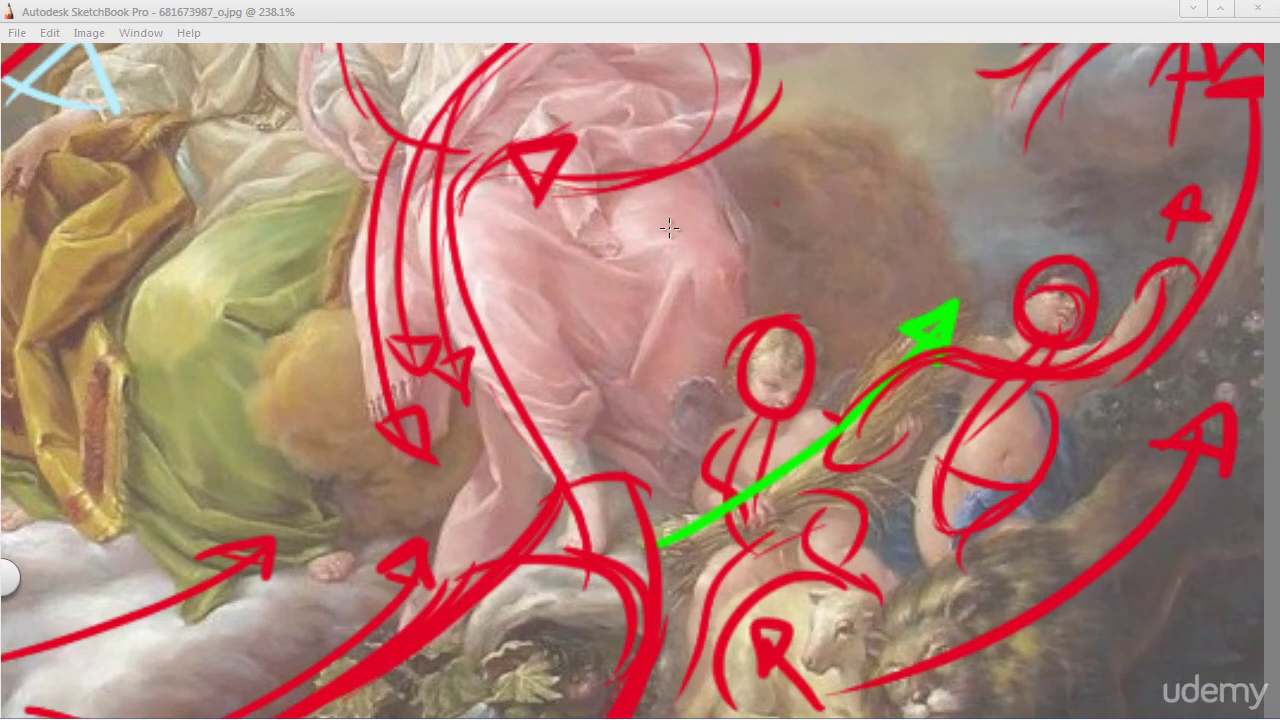
{"action": "key", "text": "space"}
{"action": "left_click_drag", "start_coordinate": [493, 342], "coordinate": [478, 472]}
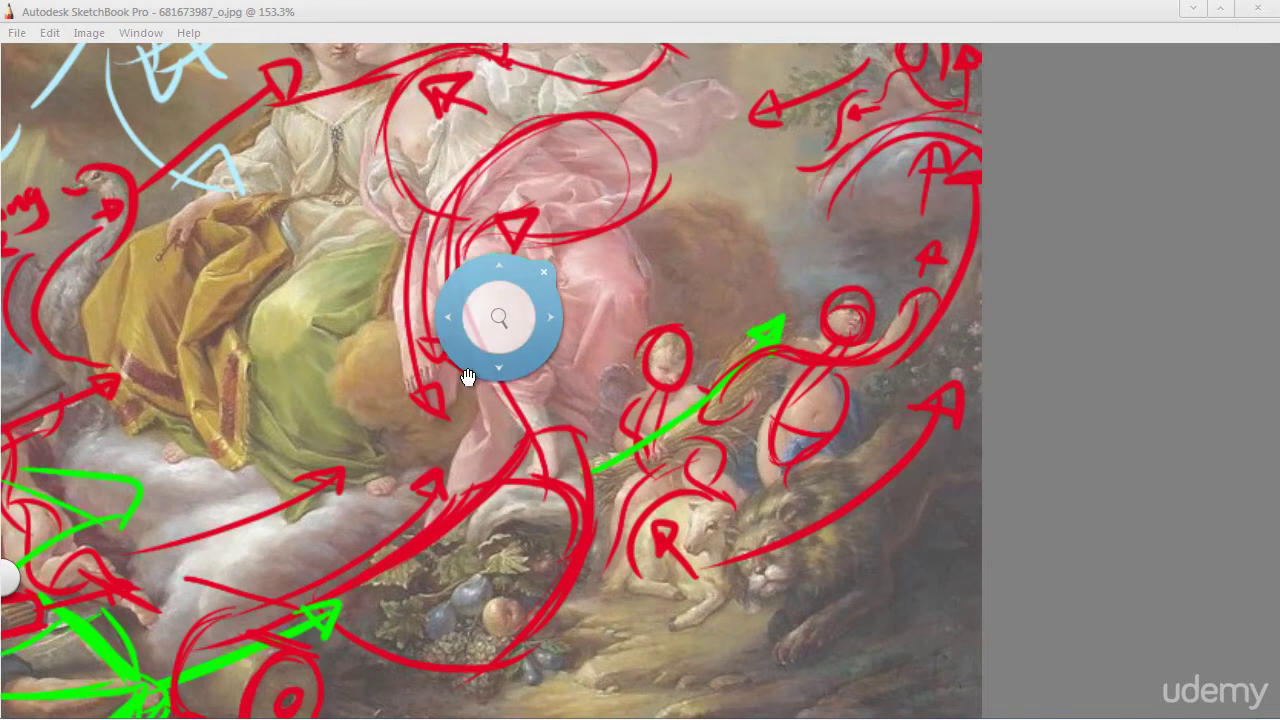
{"action": "left_click_drag", "start_coordinate": [459, 338], "coordinate": [539, 396]}
{"action": "left_click_drag", "start_coordinate": [488, 360], "coordinate": [490, 488]}
{"action": "key", "text": "ctrl+z"}
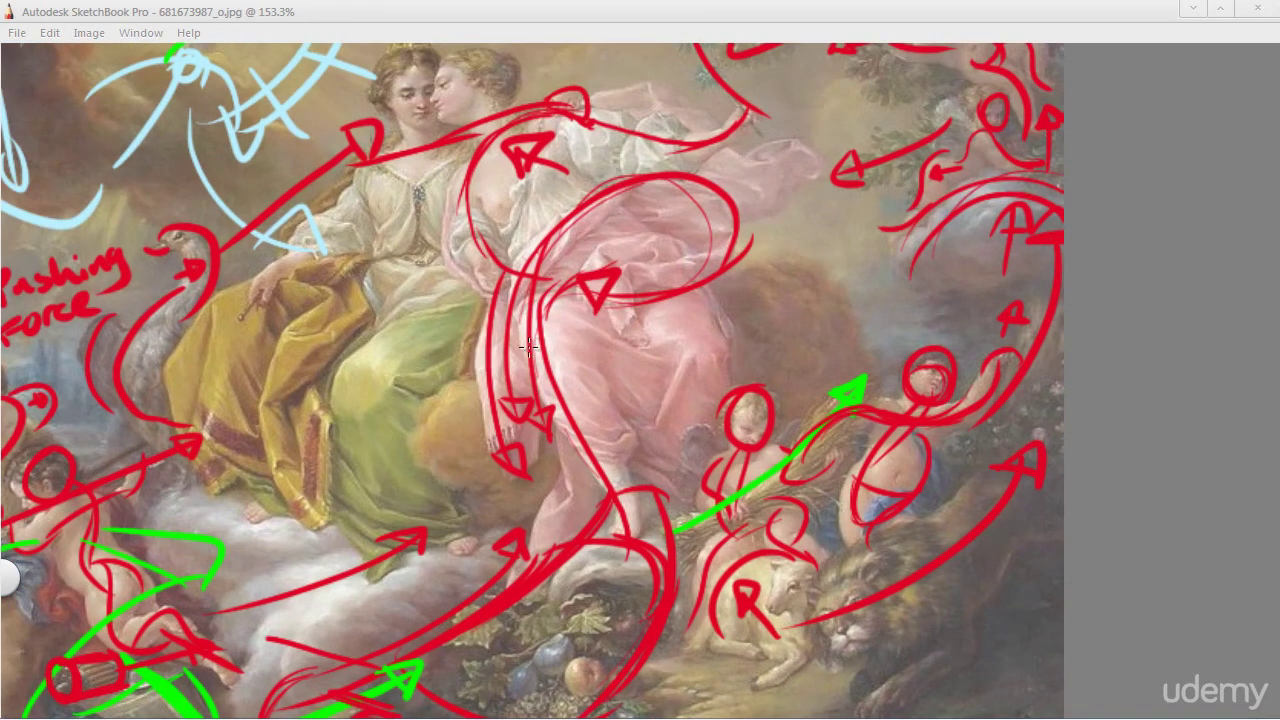
{"action": "key", "text": "space"}
{"action": "left_click_drag", "start_coordinate": [478, 364], "coordinate": [497, 494]}
{"action": "key", "text": "ctrl+z"}
Step: Switch to light blue and draw a curve around the golden cloud beside the hanging pink drapery, with an arrowhead inside it
{"action": "key", "text": "Tab"}
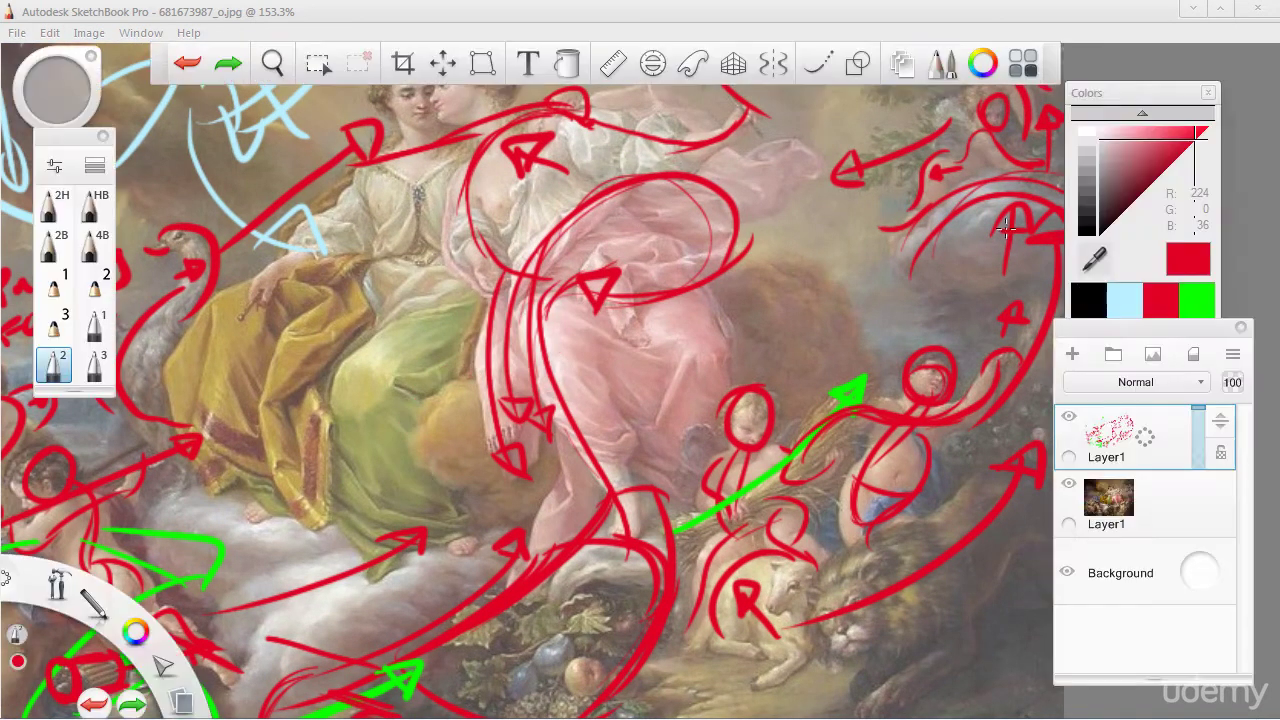
{"action": "left_click", "coordinate": [1116, 300]}
{"action": "key", "text": "Tab"}
{"action": "mouse_move", "coordinate": [478, 350]}
{"action": "left_mouse_down"}
{"action": "mouse_move", "coordinate": [415, 482]}
{"action": "mouse_move", "coordinate": [503, 503]}
{"action": "left_mouse_up"}
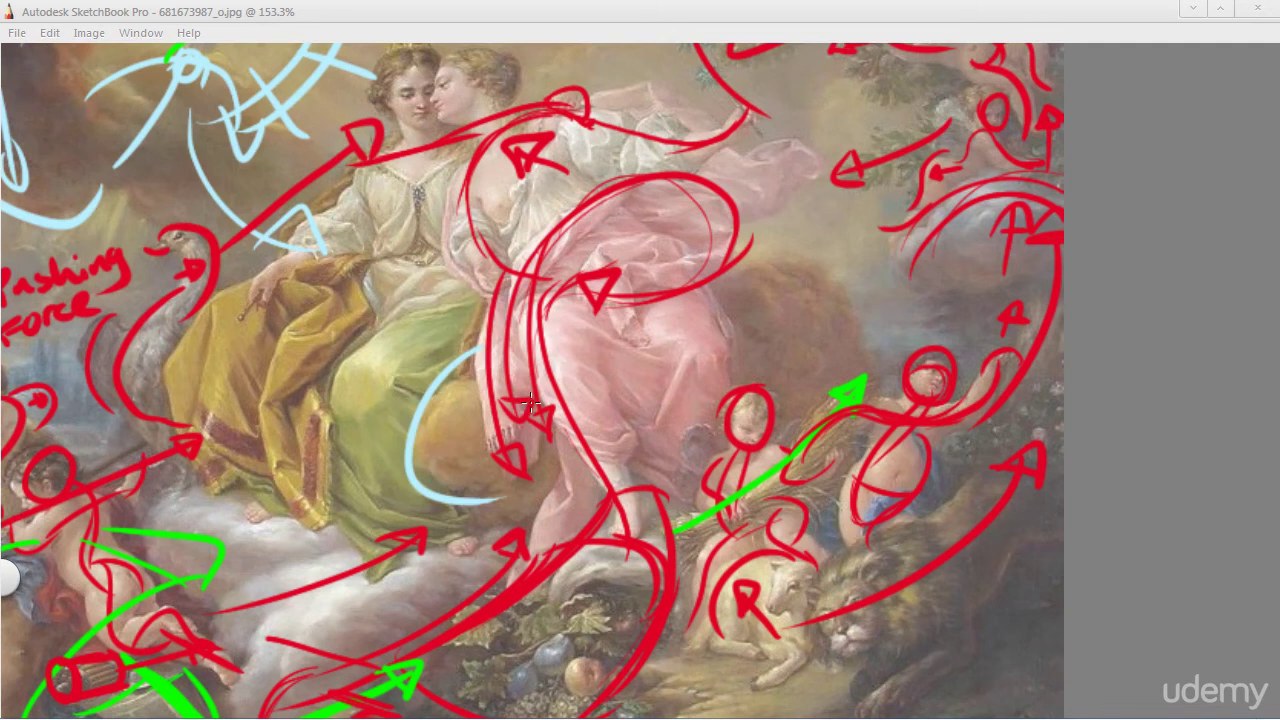
{"action": "key", "text": "ctrl+z"}
{"action": "left_click_drag", "start_coordinate": [480, 337], "coordinate": [508, 483]}
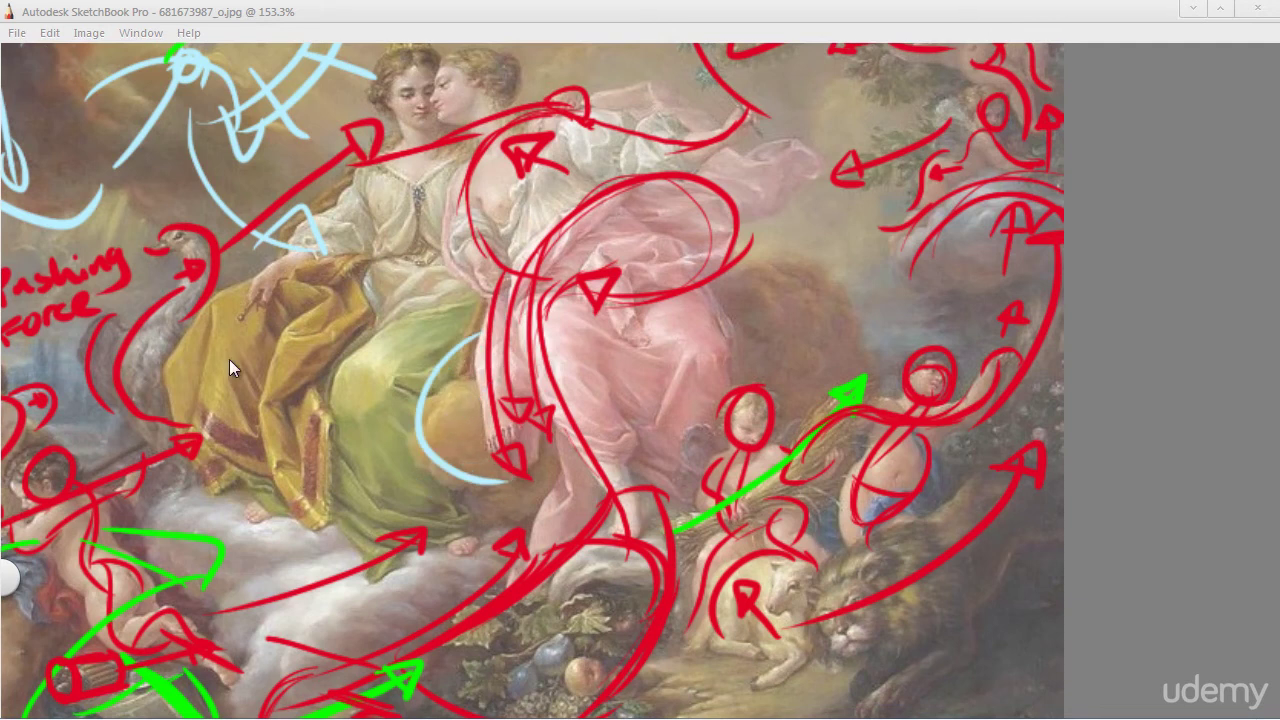
{"action": "left_click_drag", "start_coordinate": [240, 328], "coordinate": [339, 385]}
{"action": "key", "text": "ctrl+z"}
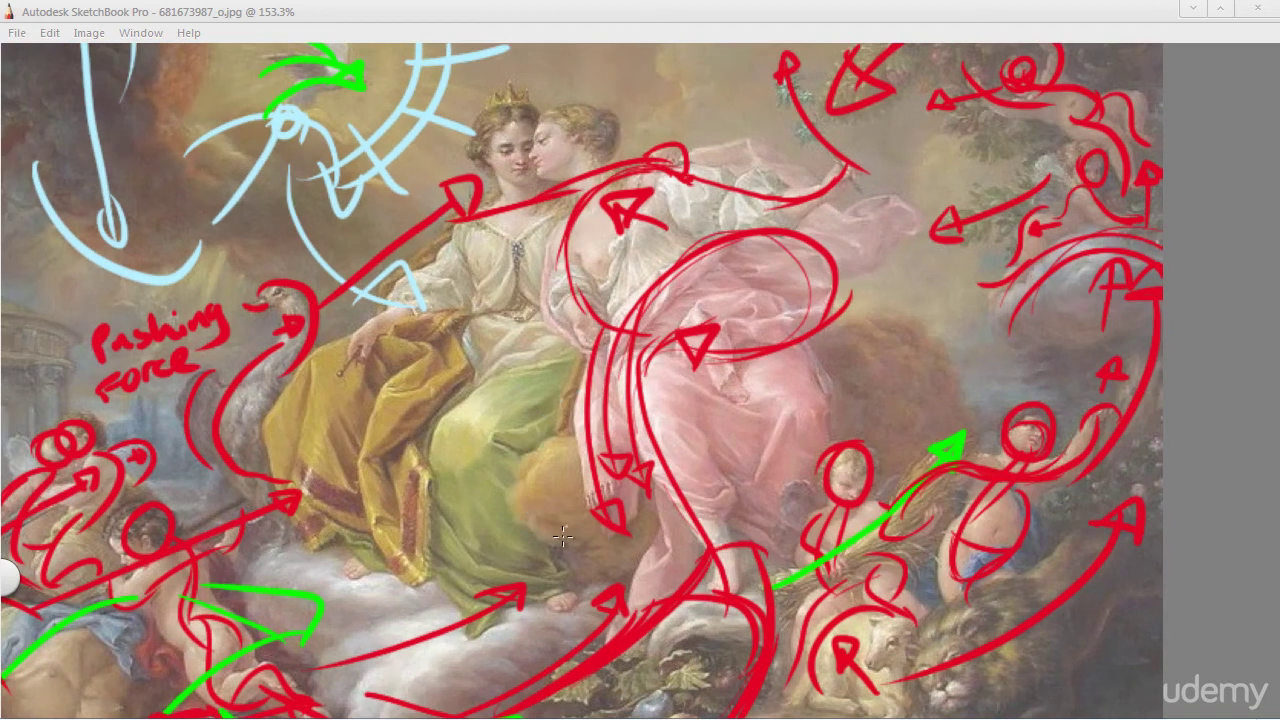
{"action": "left_click_drag", "start_coordinate": [553, 546], "coordinate": [580, 434]}
{"action": "key", "text": "ctrl+z"}
{"action": "left_click_drag", "start_coordinate": [565, 541], "coordinate": [590, 437]}
{"action": "mouse_move", "coordinate": [586, 521]}
{"action": "left_mouse_down"}
{"action": "mouse_move", "coordinate": [552, 468]}
{"action": "mouse_move", "coordinate": [568, 487]}
{"action": "left_mouse_up"}
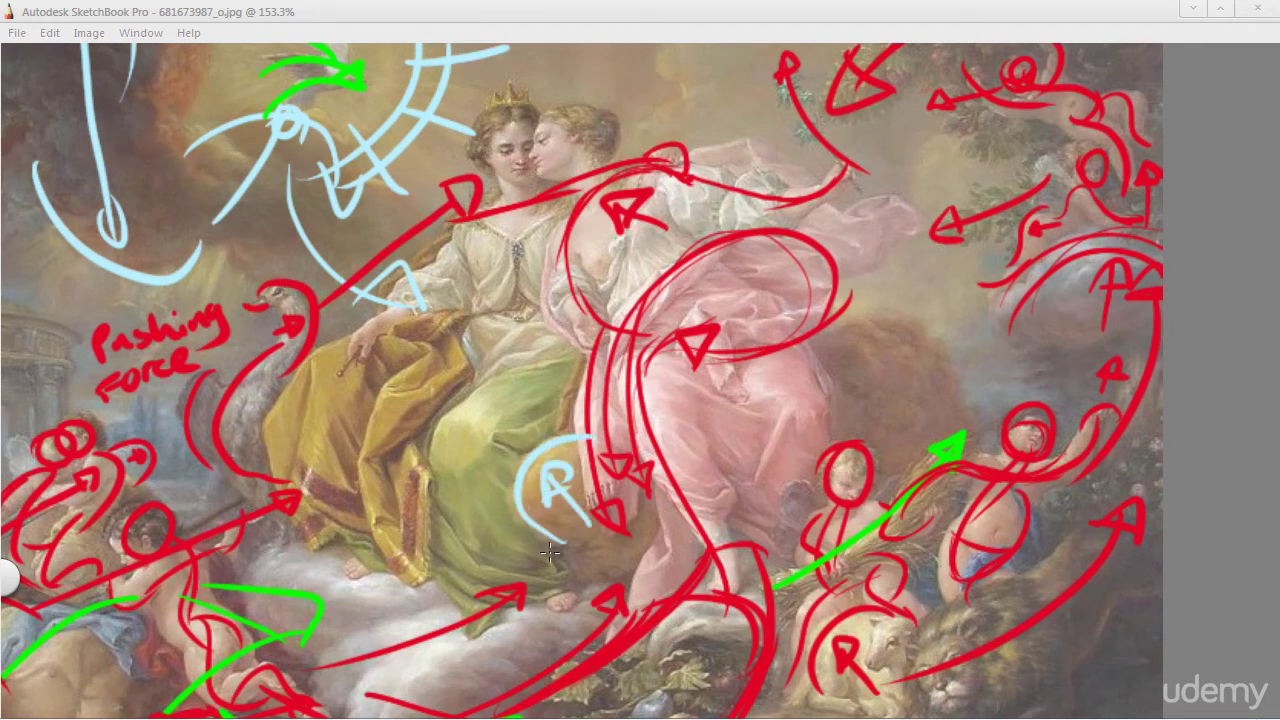
Step: Draw a larger light blue arc down the green skirt, outside the curve with the arrowhead
{"action": "mouse_move", "coordinate": [591, 592]}
{"action": "left_mouse_down"}
{"action": "mouse_move", "coordinate": [509, 394]}
{"action": "mouse_move", "coordinate": [570, 354]}
{"action": "left_mouse_up"}
{"action": "key", "text": "ctrl+z"}
{"action": "left_click_drag", "start_coordinate": [568, 601], "coordinate": [558, 372]}
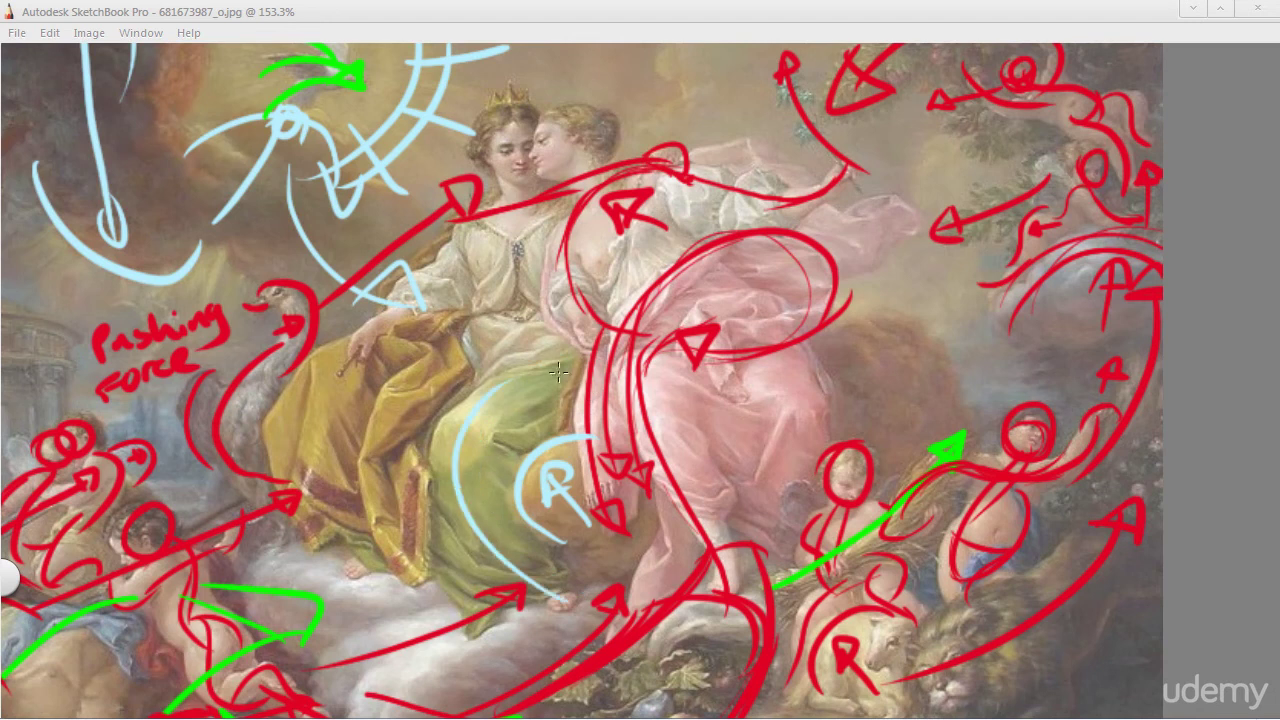
{"action": "key", "text": "Tab"}
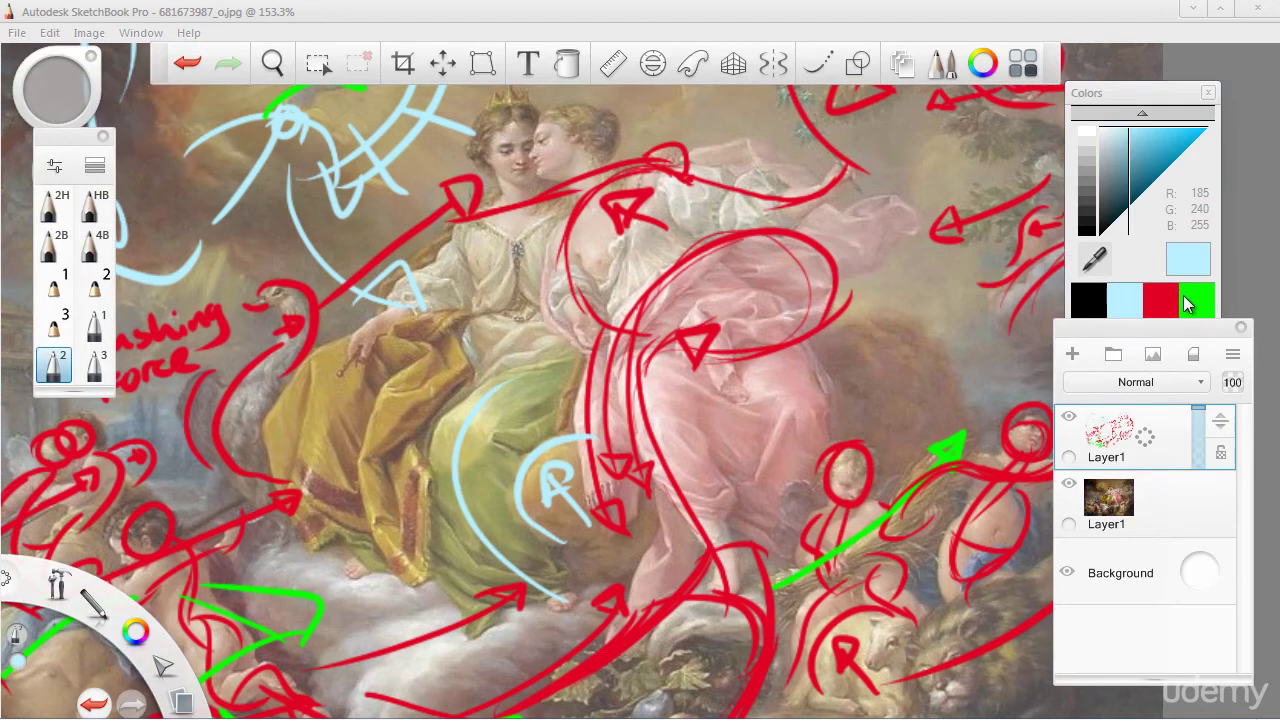
{"action": "key", "text": "Tab"}
Step: Add three progressively wider light blue arcs sweeping from the seated woman's waist over her green skirt and gold drapery
{"action": "key", "text": "space"}
{"action": "left_click_drag", "start_coordinate": [476, 446], "coordinate": [523, 378]}
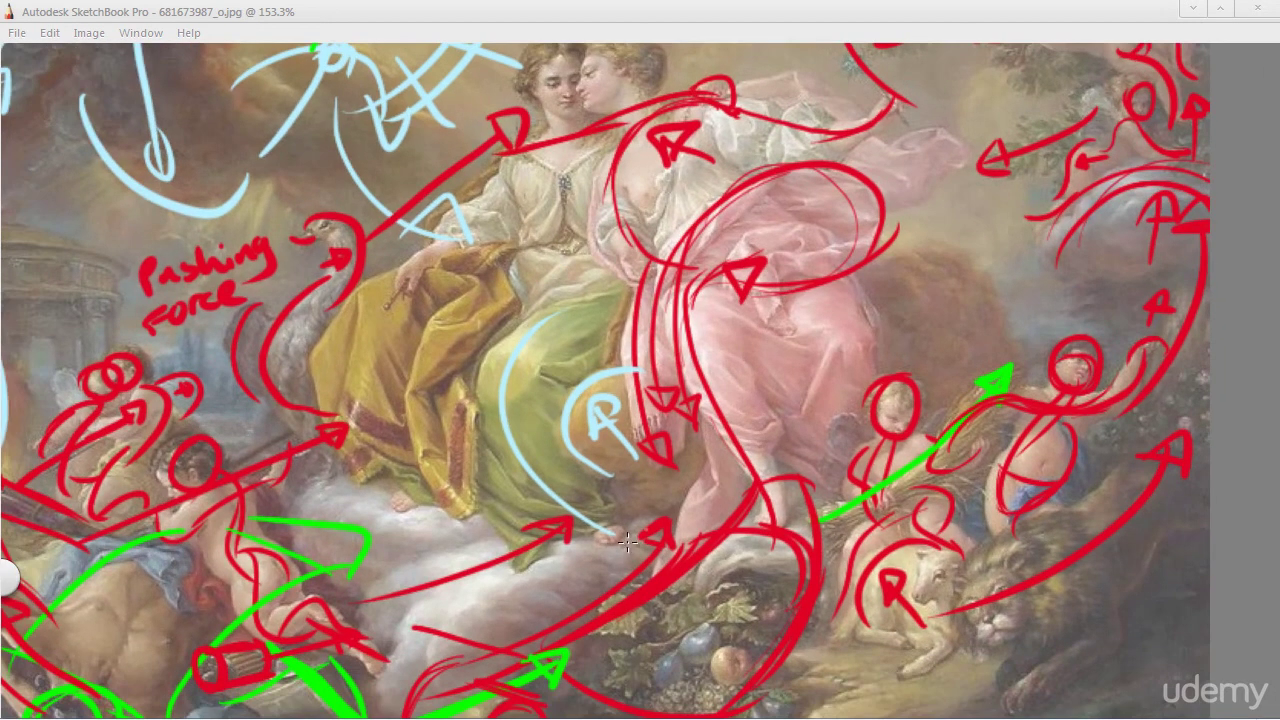
{"action": "mouse_move", "coordinate": [630, 548]}
{"action": "left_mouse_down"}
{"action": "mouse_move", "coordinate": [495, 458]}
{"action": "mouse_move", "coordinate": [558, 292]}
{"action": "left_mouse_up"}
{"action": "key", "text": "ctrl+z"}
{"action": "mouse_move", "coordinate": [580, 529]}
{"action": "left_mouse_down"}
{"action": "mouse_move", "coordinate": [486, 385]}
{"action": "mouse_move", "coordinate": [612, 248]}
{"action": "left_mouse_up"}
{"action": "mouse_move", "coordinate": [503, 535]}
{"action": "left_mouse_down"}
{"action": "mouse_move", "coordinate": [500, 278]}
{"action": "mouse_move", "coordinate": [576, 250]}
{"action": "left_mouse_up"}
{"action": "mouse_move", "coordinate": [423, 490]}
{"action": "left_mouse_down"}
{"action": "mouse_move", "coordinate": [372, 372]}
{"action": "mouse_move", "coordinate": [555, 230]}
{"action": "left_mouse_up"}
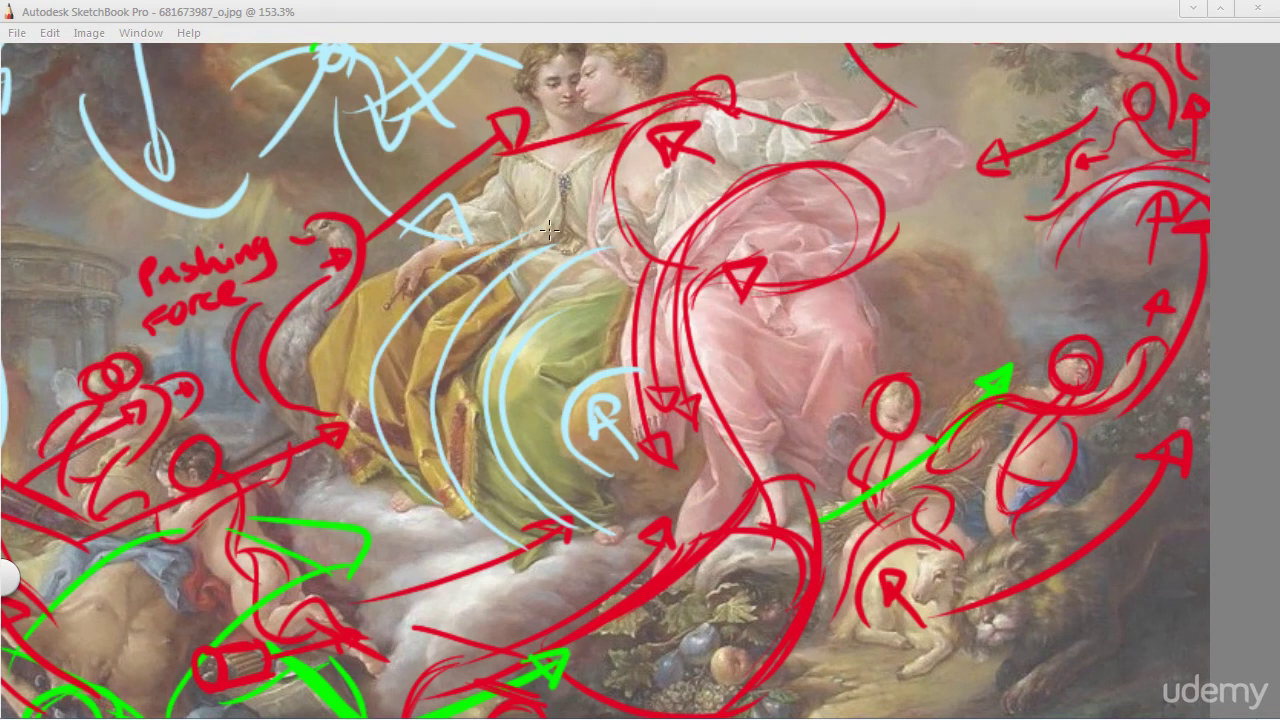
Step: Sketch light blue gesture lines for the crowned woman's waist, head circle, torso and arm
{"action": "left_click_drag", "start_coordinate": [463, 285], "coordinate": [614, 292]}
{"action": "key", "text": "space"}
{"action": "mouse_move", "coordinate": [543, 194]}
{"action": "left_mouse_down"}
{"action": "mouse_move", "coordinate": [500, 314]}
{"action": "mouse_move", "coordinate": [596, 318]}
{"action": "left_mouse_up"}
{"action": "left_click_drag", "start_coordinate": [563, 165], "coordinate": [572, 296]}
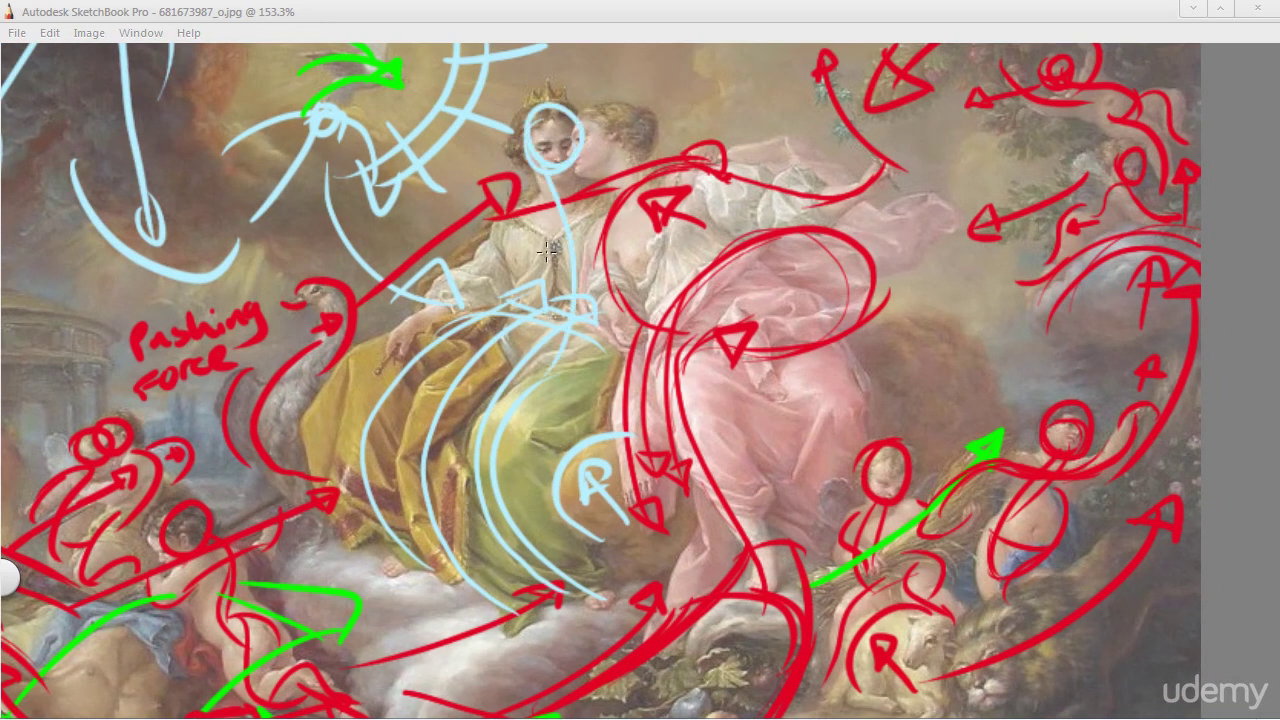
{"action": "mouse_move", "coordinate": [516, 179]}
{"action": "left_mouse_down"}
{"action": "mouse_move", "coordinate": [390, 345]}
{"action": "mouse_move", "coordinate": [480, 318]}
{"action": "left_mouse_up"}
Step: Add an outermost light blue arc along the gold drapery and reinforce the circle around the crowned woman's head
{"action": "key", "text": "space"}
{"action": "mouse_move", "coordinate": [573, 420]}
{"action": "left_mouse_down"}
{"action": "mouse_move", "coordinate": [403, 339]}
{"action": "mouse_move", "coordinate": [423, 444]}
{"action": "mouse_move", "coordinate": [396, 412]}
{"action": "mouse_move", "coordinate": [430, 368]}
{"action": "left_mouse_up"}
{"action": "left_click_drag", "start_coordinate": [437, 511], "coordinate": [409, 299]}
{"action": "key", "text": "space"}
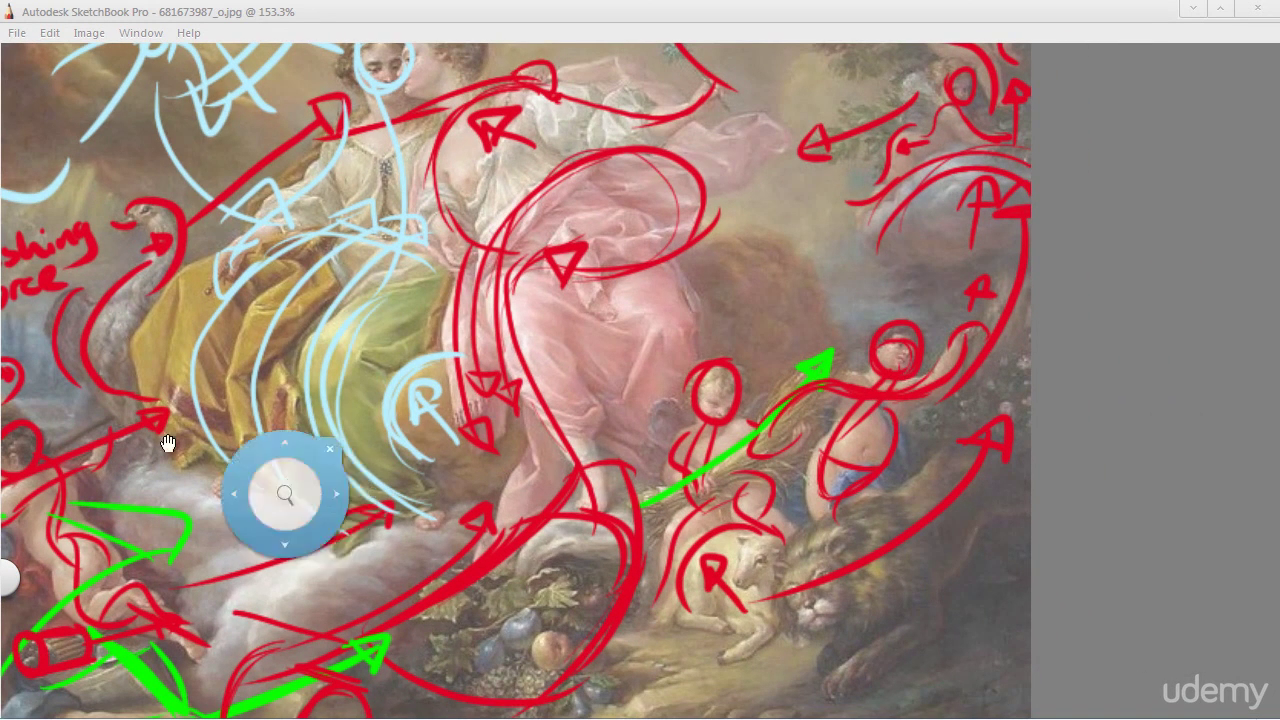
{"action": "left_click_drag", "start_coordinate": [280, 480], "coordinate": [356, 526]}
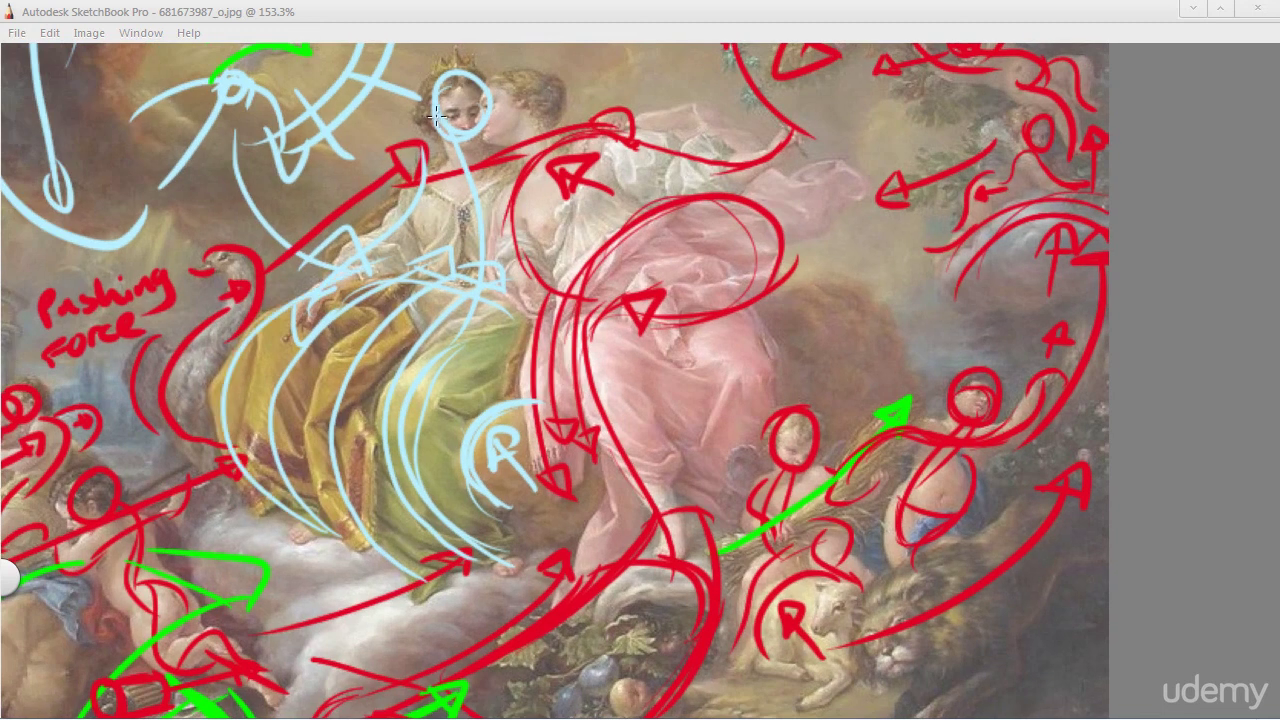
{"action": "left_click_drag", "start_coordinate": [438, 115], "coordinate": [479, 87]}
Step: Compare the linework with and without the artwork by hiding the painting layer and showing it again
{"action": "key", "text": "space"}
{"action": "left_click_drag", "start_coordinate": [516, 311], "coordinate": [529, 408]}
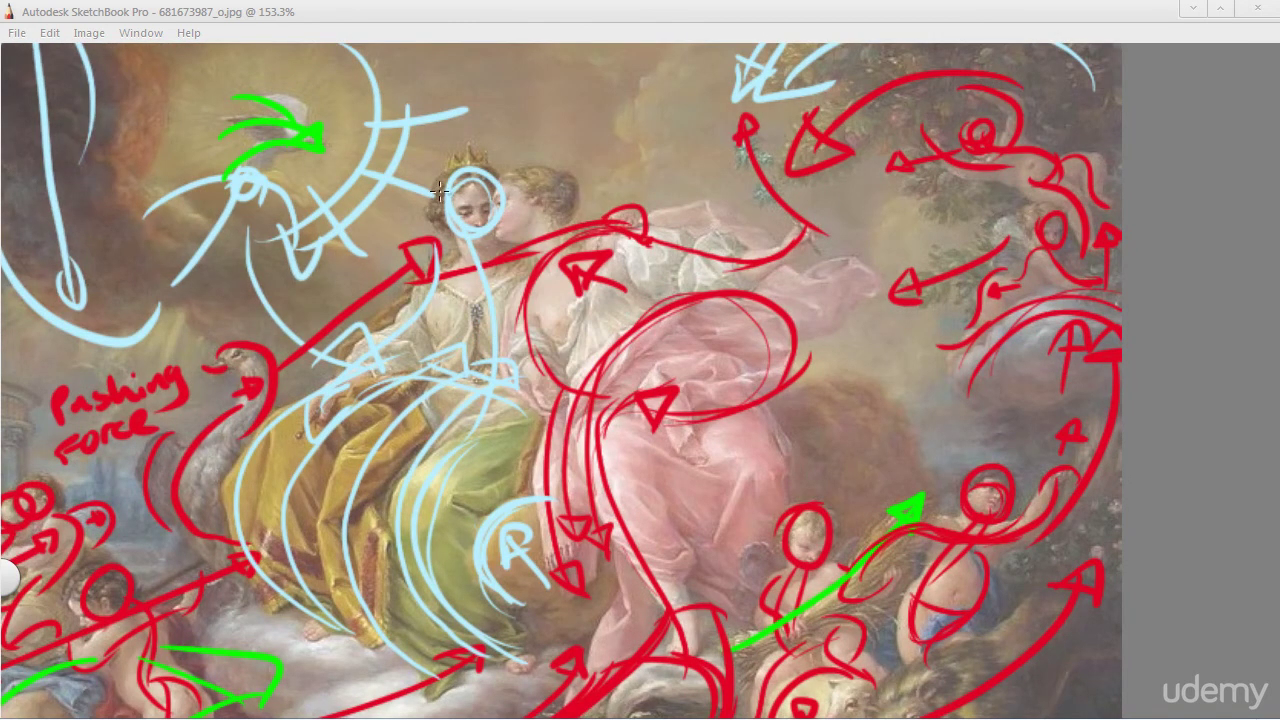
{"action": "key", "text": "space"}
{"action": "mouse_move", "coordinate": [603, 514]}
{"action": "left_mouse_down"}
{"action": "mouse_move", "coordinate": [653, 405]}
{"action": "mouse_move", "coordinate": [663, 494]}
{"action": "mouse_move", "coordinate": [651, 523]}
{"action": "mouse_move", "coordinate": [676, 474]}
{"action": "left_mouse_up"}
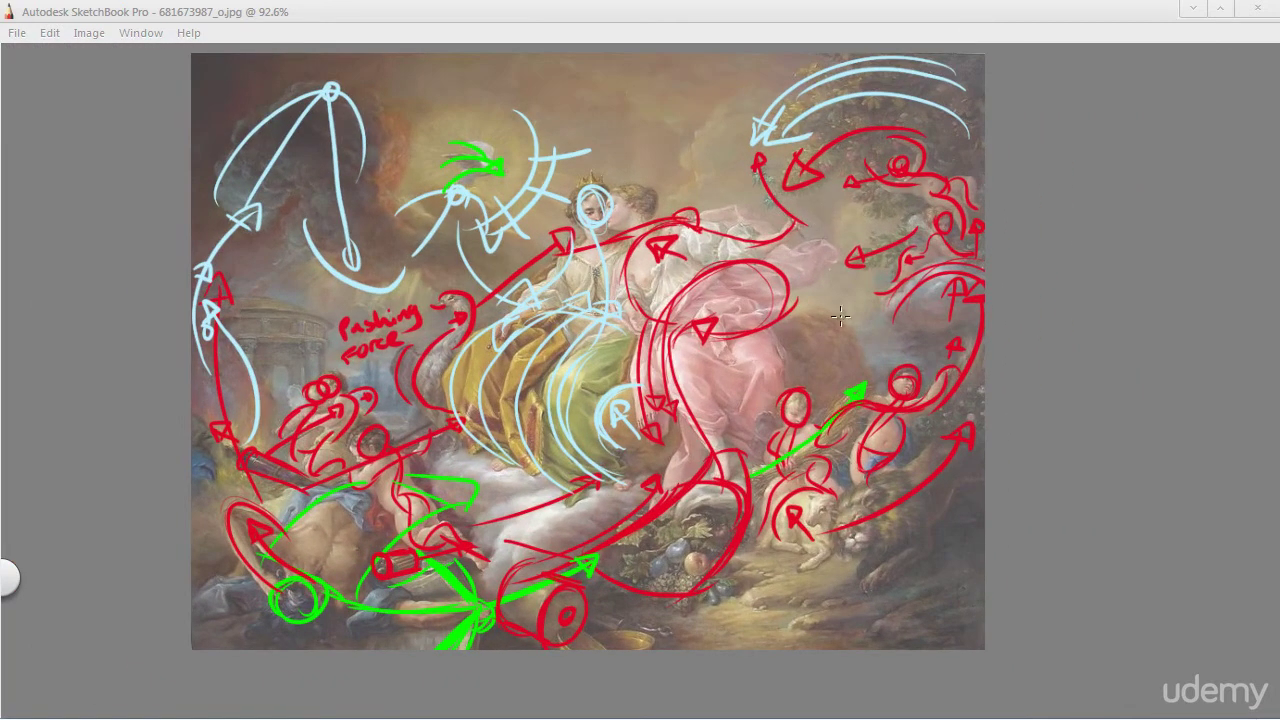
{"action": "key", "text": "Tab"}
{"action": "left_click", "coordinate": [1068, 483]}
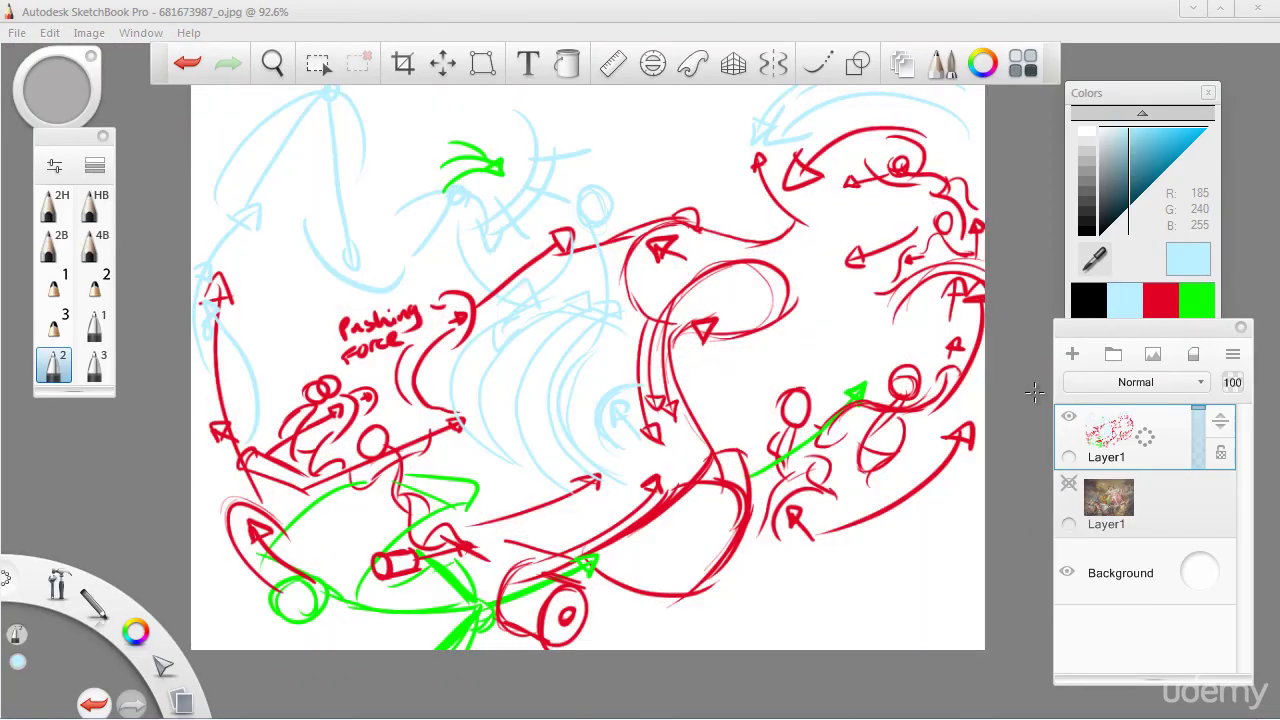
{"action": "key", "text": "Tab"}
{"action": "key", "text": "space"}
{"action": "left_click_drag", "start_coordinate": [1049, 394], "coordinate": [1049, 350]}
{"action": "key", "text": "Tab"}
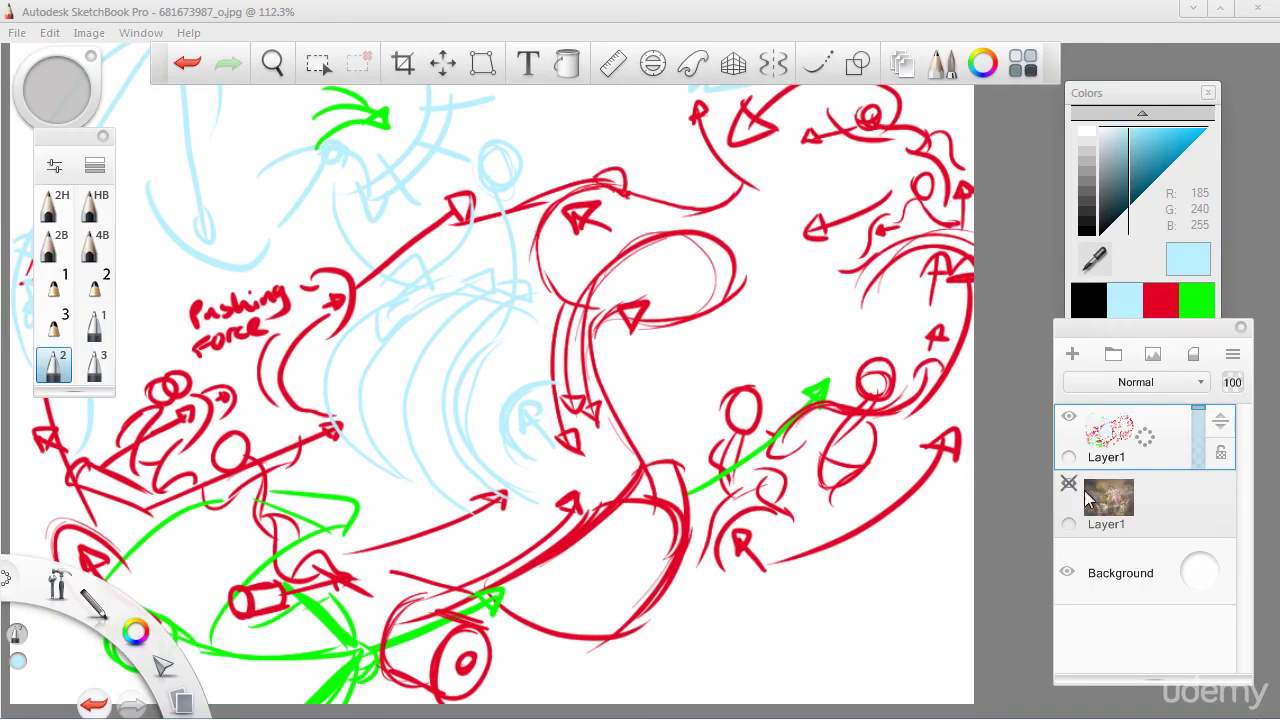
{"action": "left_click", "coordinate": [1068, 484]}
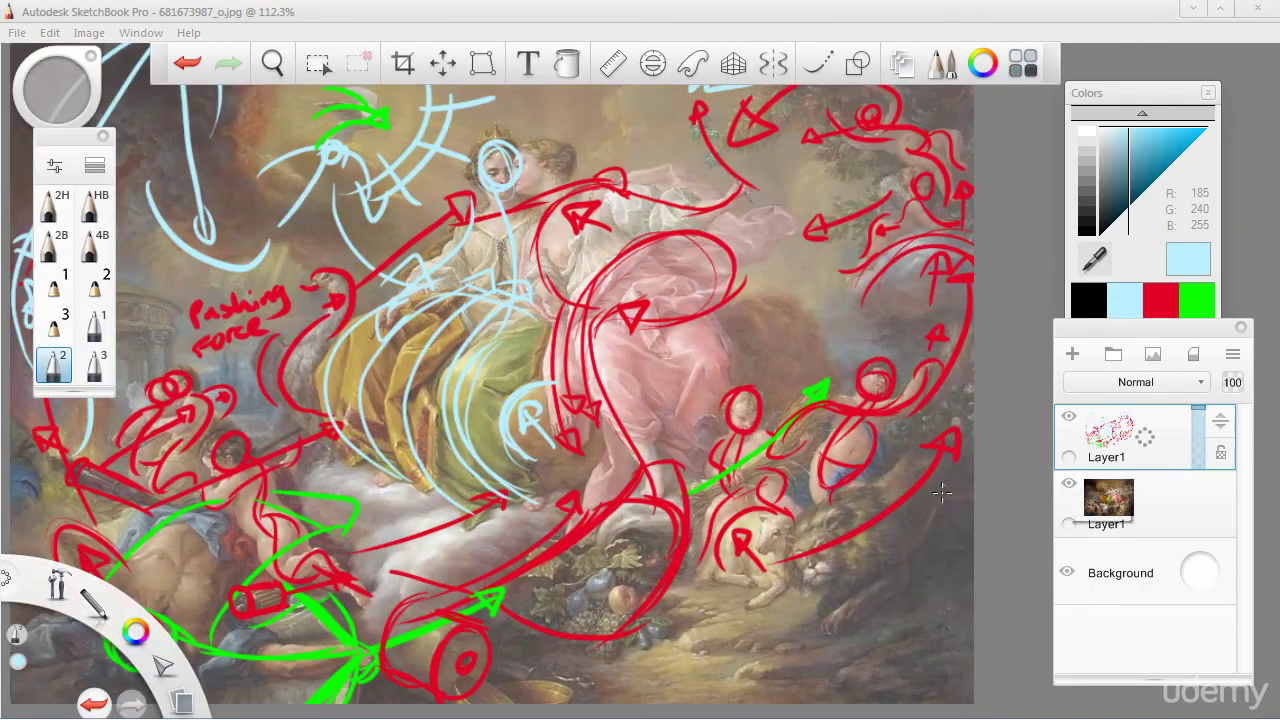
Step: Hide the painting layer and fit the whole set of gesture lines in view on the white background
{"action": "key", "text": "Tab"}
{"action": "key", "text": "Tab"}
{"action": "left_click", "coordinate": [1068, 484]}
{"action": "key", "text": "Tab"}
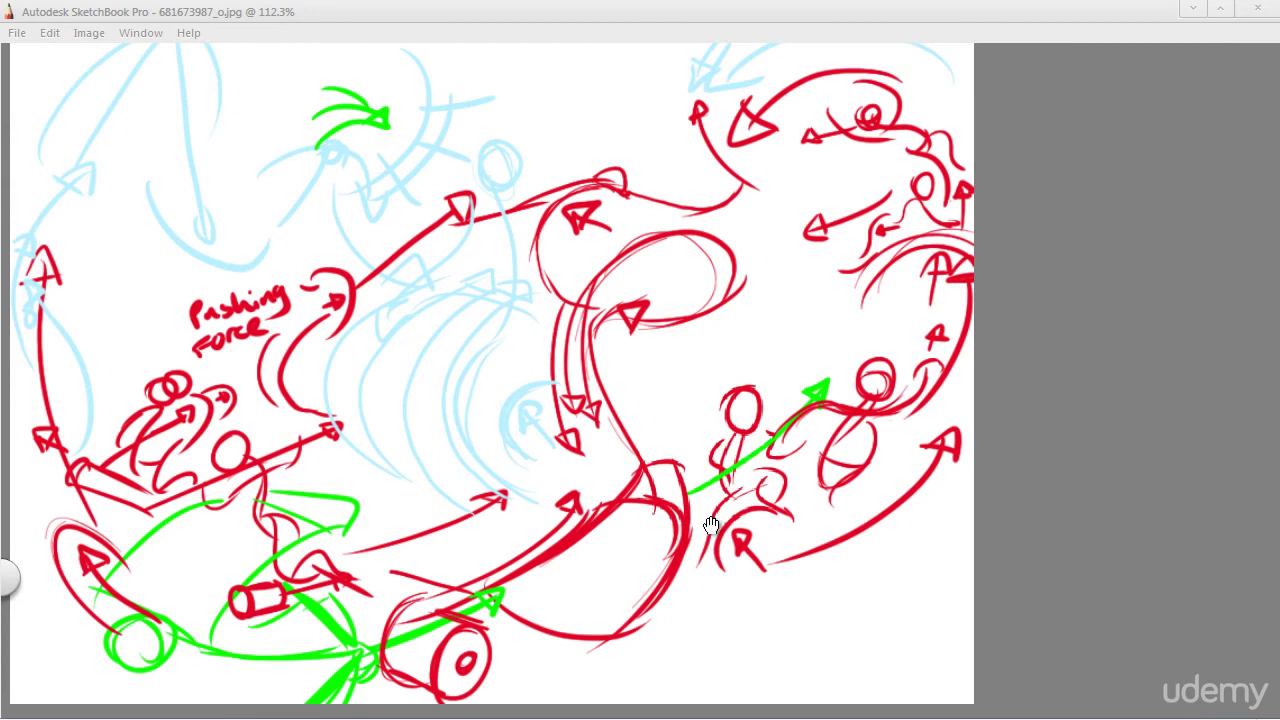
{"action": "left_click_drag", "start_coordinate": [722, 507], "coordinate": [866, 533]}
{"action": "key", "text": "space"}
{"action": "left_click_drag", "start_coordinate": [935, 500], "coordinate": [489, 565]}
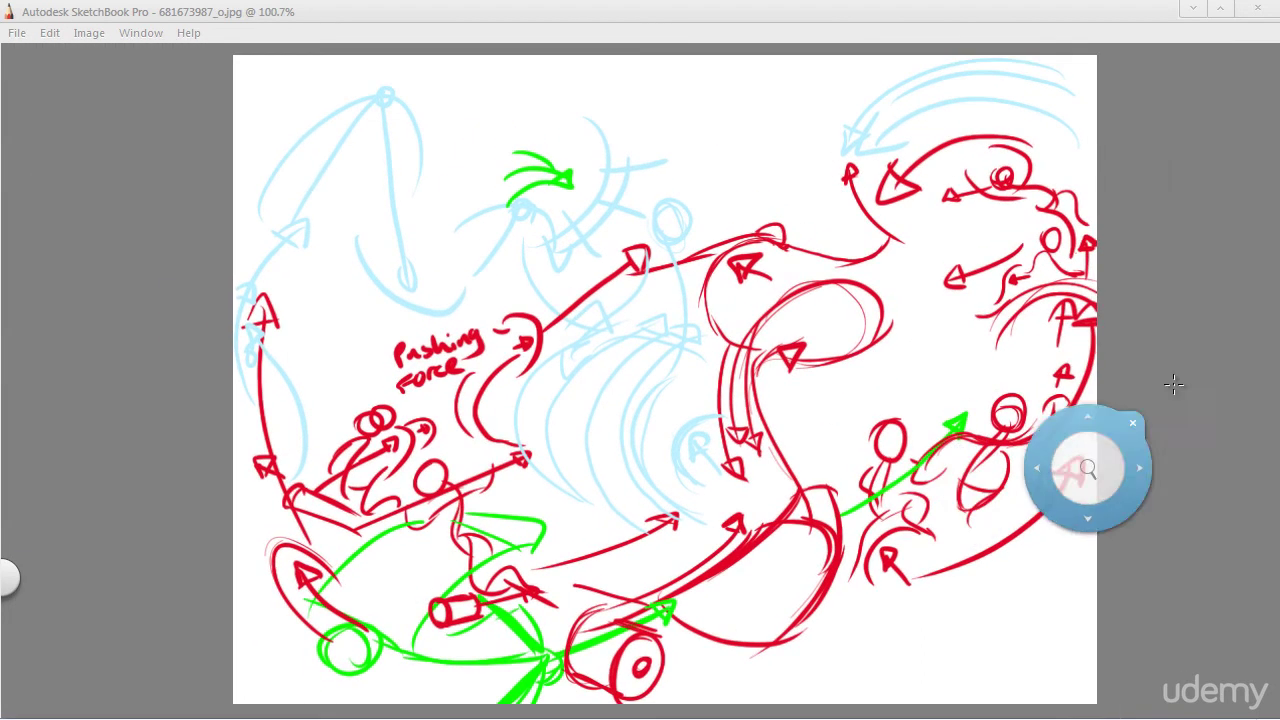